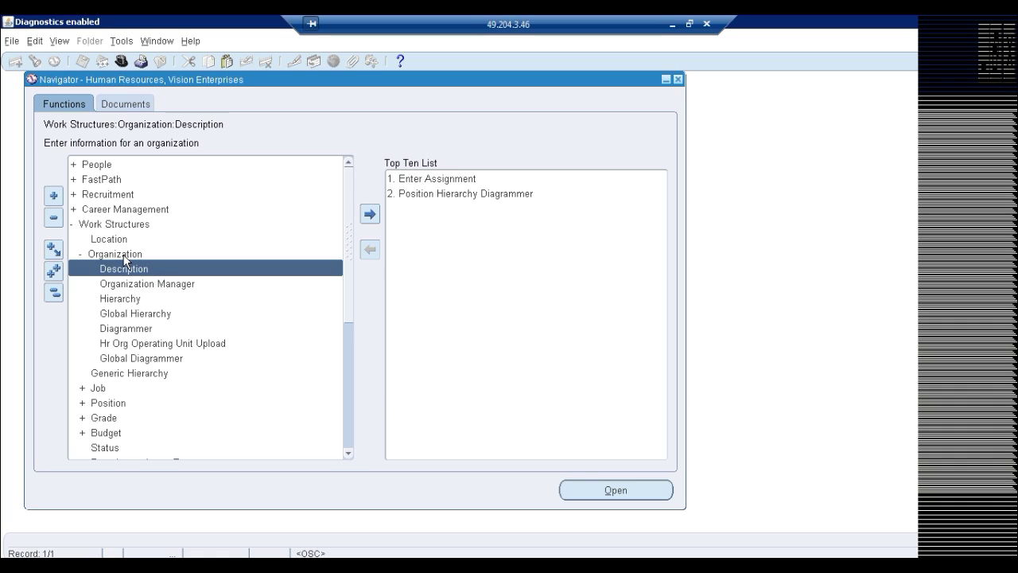
Open a blank Organization form from Work Structures > Organization > Description and move it aside
{"action": "double_click", "coordinate": [125, 263]}
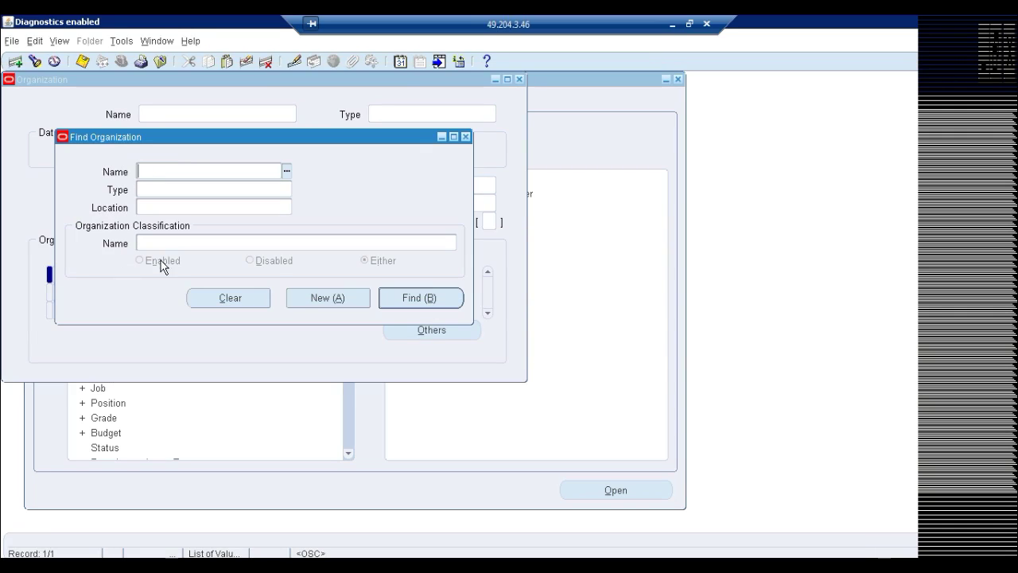
{"action": "left_click", "coordinate": [305, 298]}
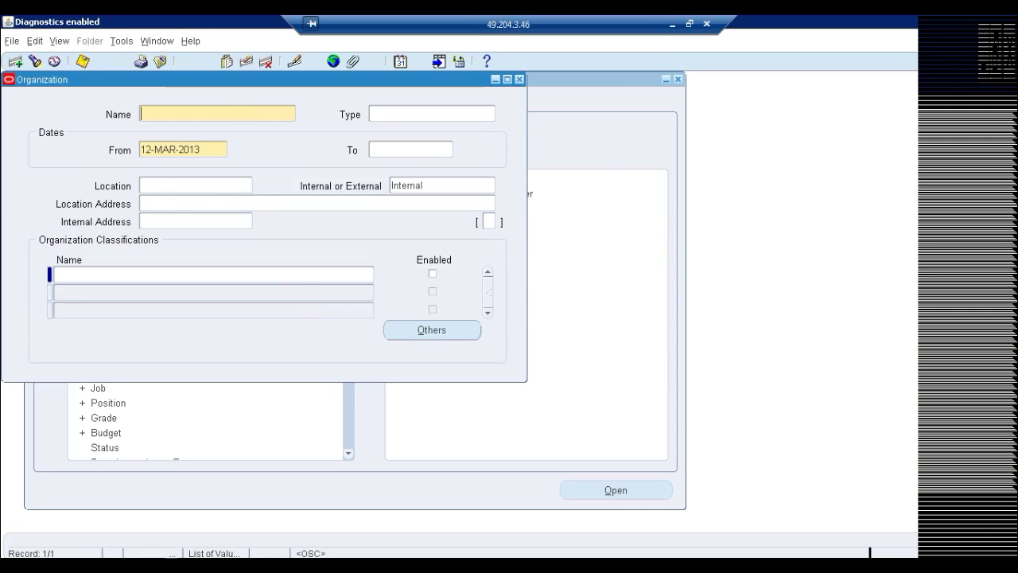
{"action": "left_click_drag", "start_coordinate": [209, 86], "coordinate": [488, 148]}
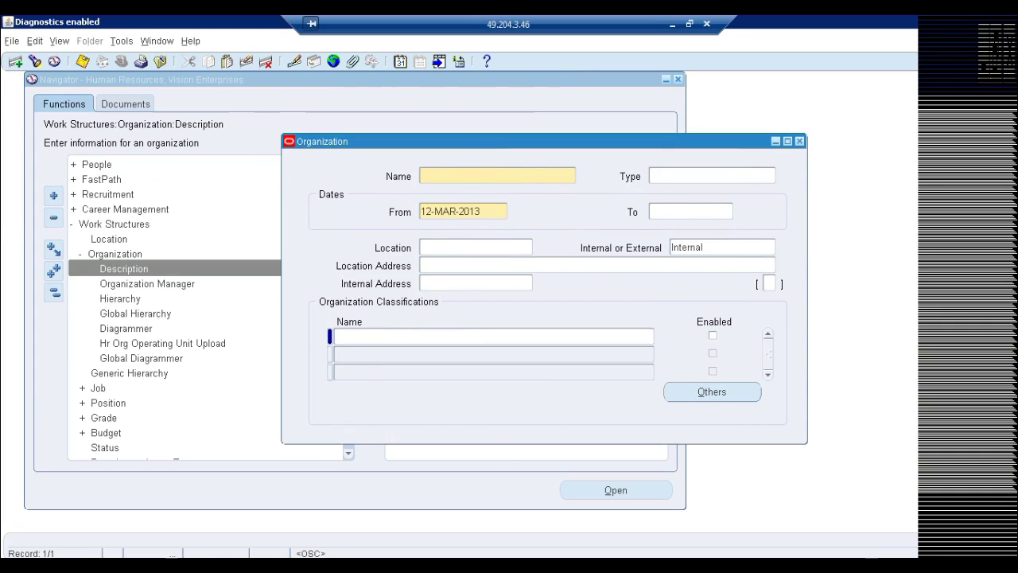
Bring up the organization Type list of values and enlarge it to show more types
{"action": "left_click", "coordinate": [708, 175]}
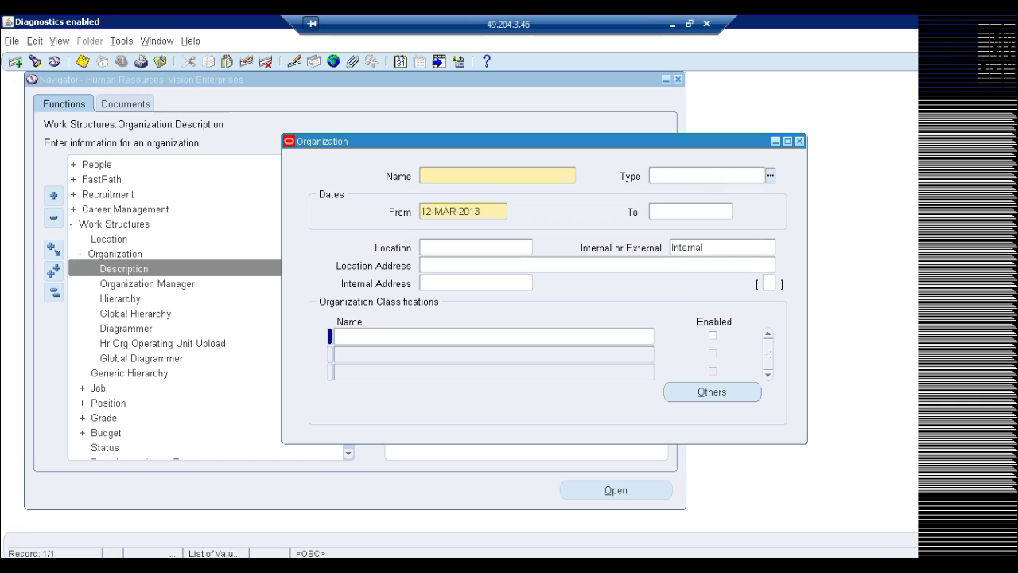
{"action": "key", "text": "ctrl+l"}
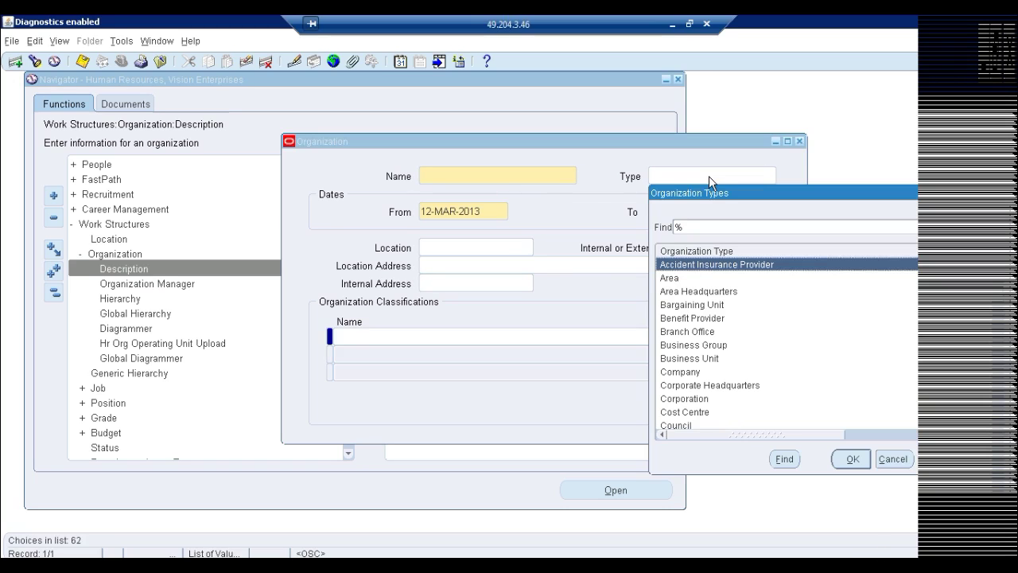
{"action": "left_click", "coordinate": [682, 291]}
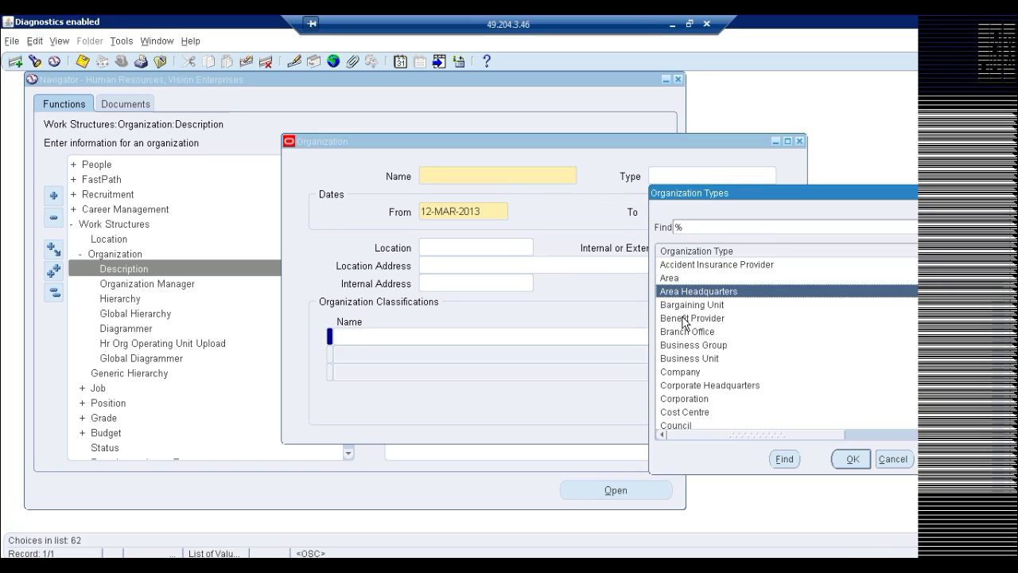
{"action": "left_click", "coordinate": [682, 321]}
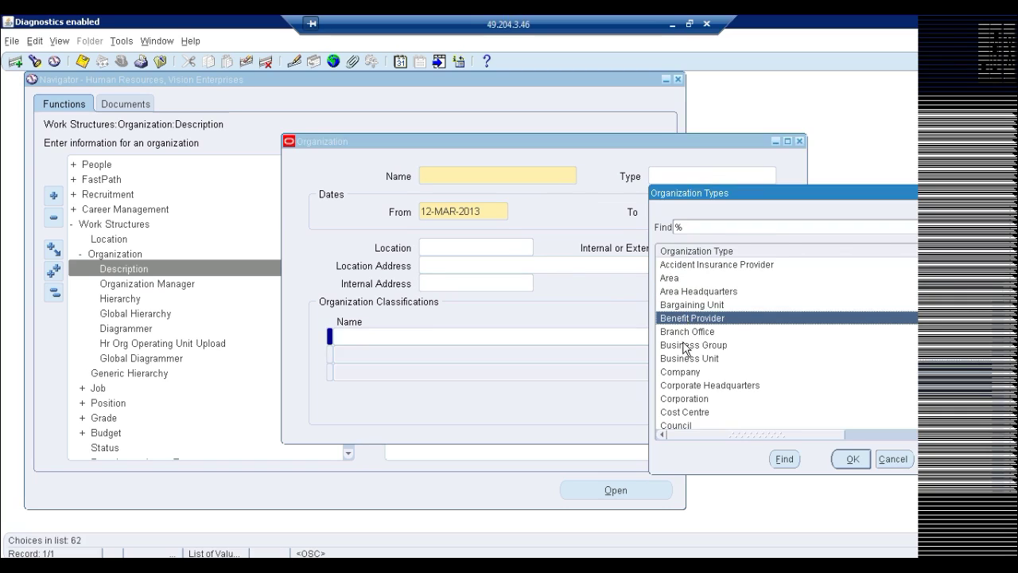
{"action": "key", "text": "Down"}
{"action": "key", "text": "Down"}
{"action": "key", "text": "Down"}
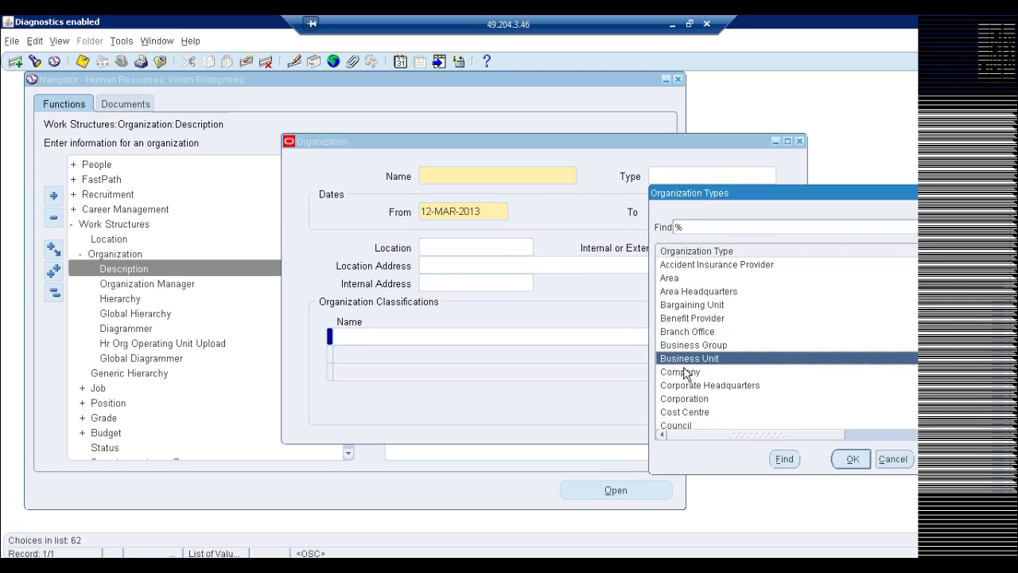
{"action": "left_click", "coordinate": [685, 372]}
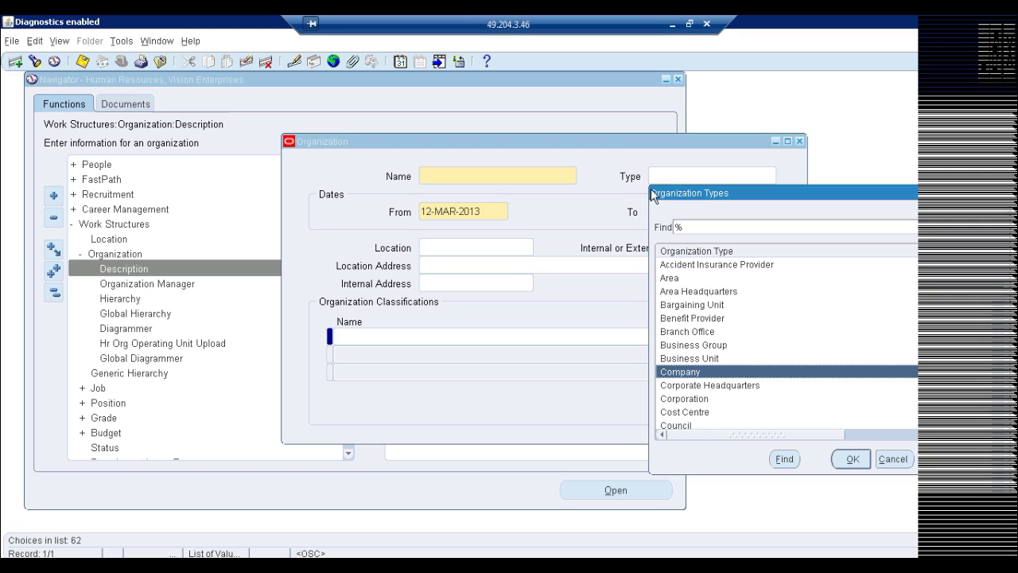
{"action": "left_click_drag", "start_coordinate": [652, 193], "coordinate": [531, 89]}
{"action": "left_click_drag", "start_coordinate": [850, 366], "coordinate": [872, 528]}
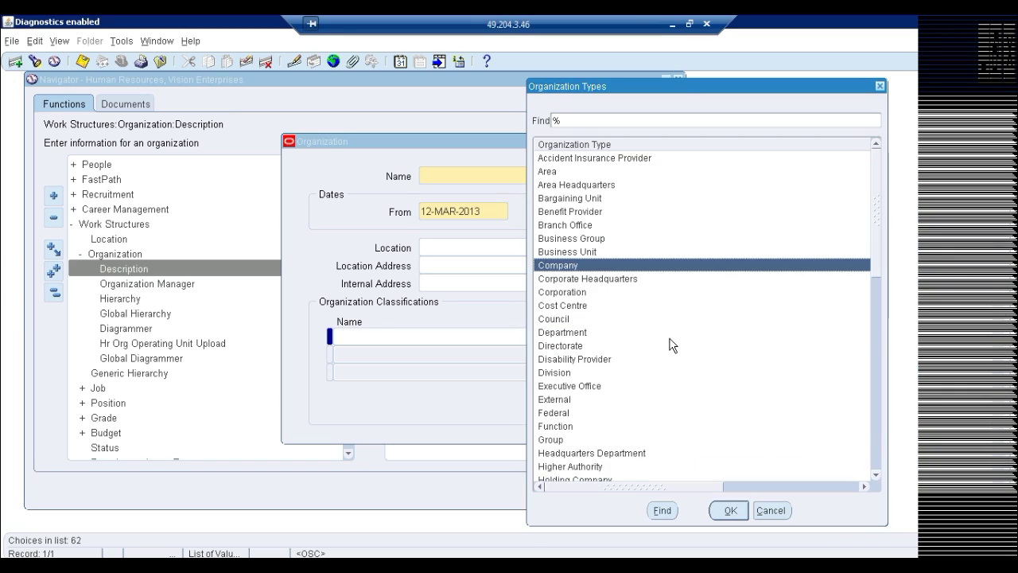
Scroll through the type list and choose Business Group as the organization type
{"action": "left_click", "coordinate": [562, 294]}
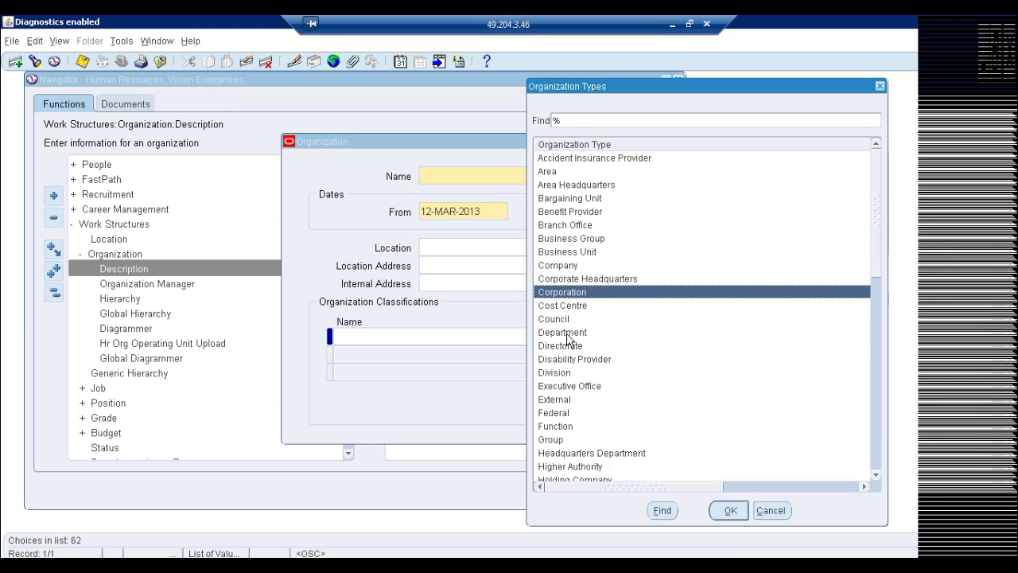
{"action": "left_click", "coordinate": [567, 333]}
{"action": "left_click", "coordinate": [567, 374]}
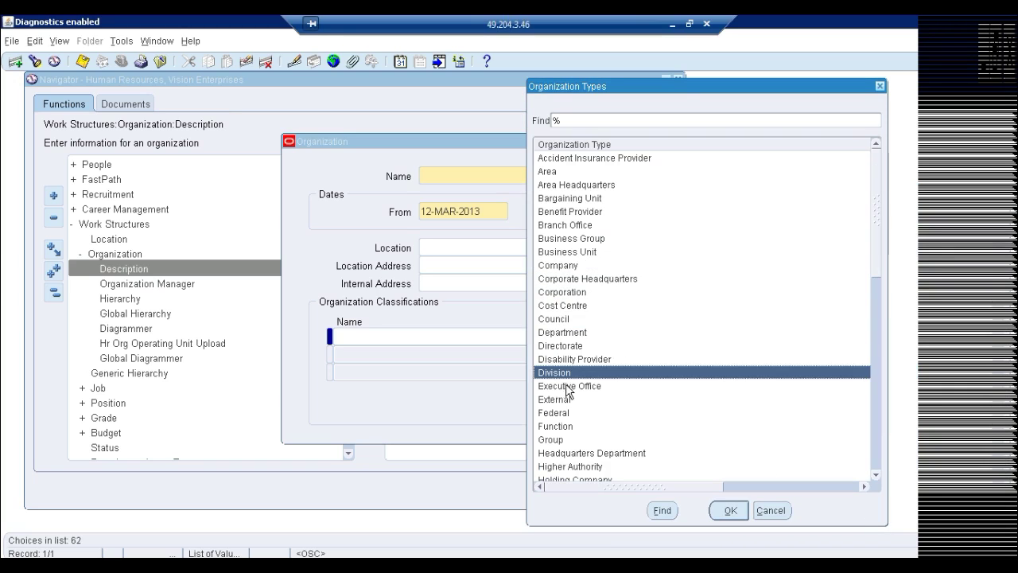
{"action": "left_click", "coordinate": [567, 439]}
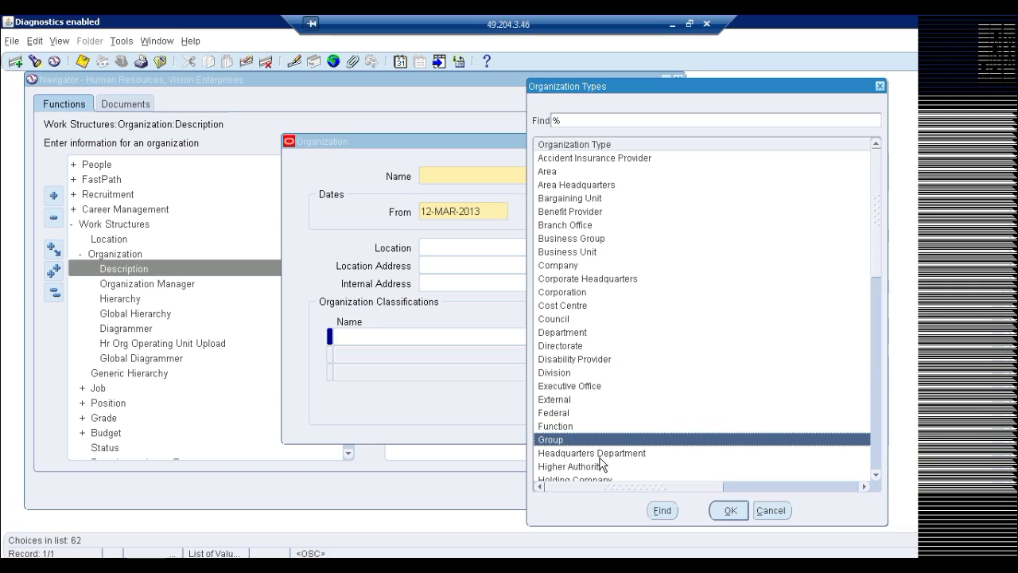
{"action": "left_click", "coordinate": [599, 455]}
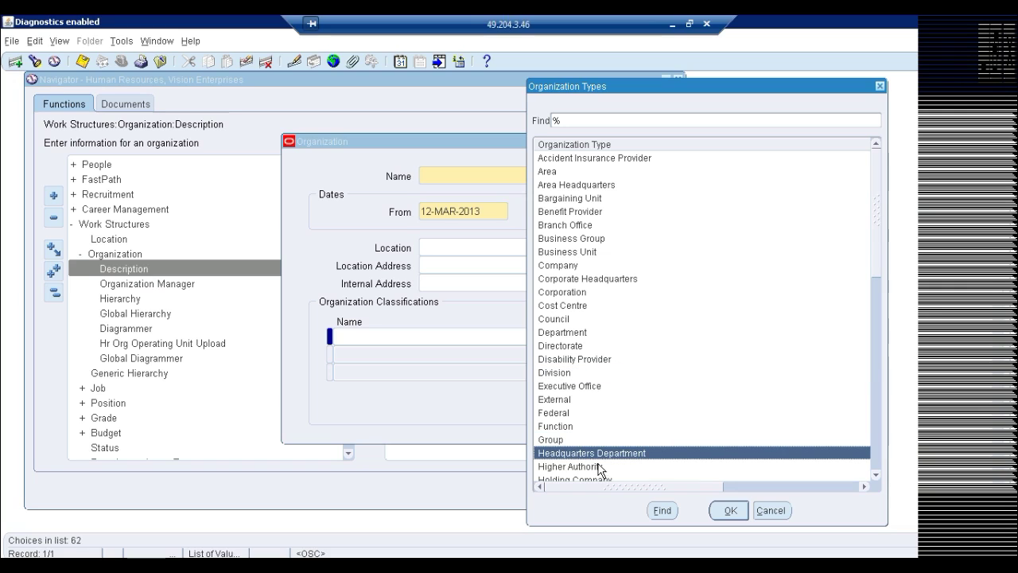
{"action": "left_click", "coordinate": [875, 296]}
{"action": "left_click_drag", "start_coordinate": [875, 307], "coordinate": [881, 130]}
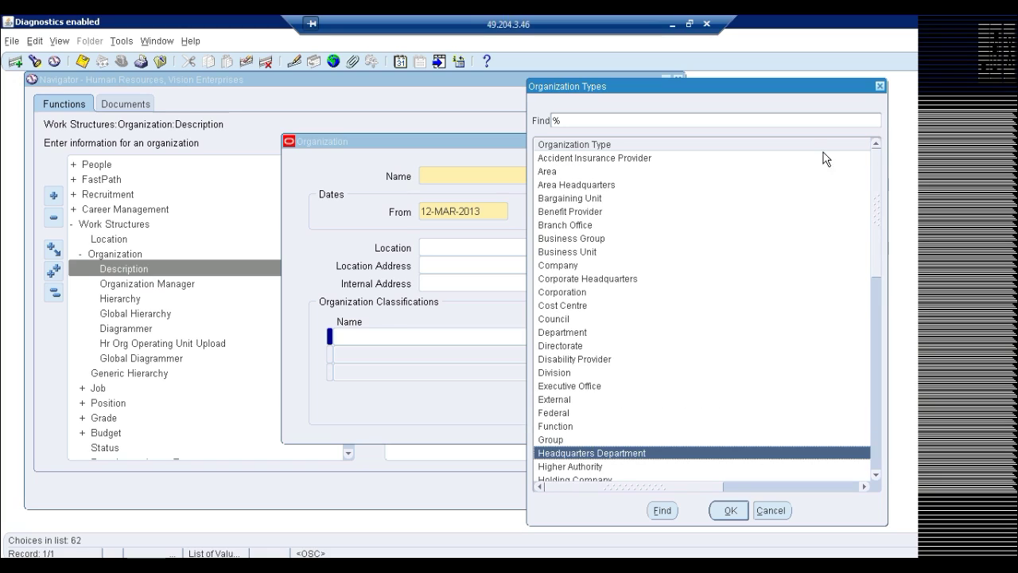
{"action": "double_click", "coordinate": [578, 238]}
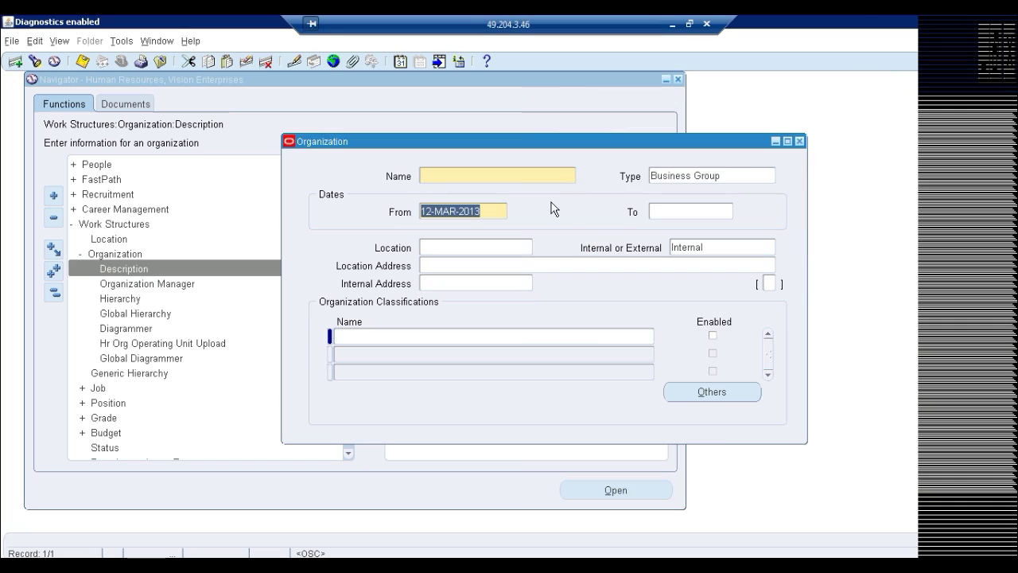
Set the organization's location to ORA BG Location
{"action": "left_click", "coordinate": [514, 248]}
{"action": "type", "text": "ora"}
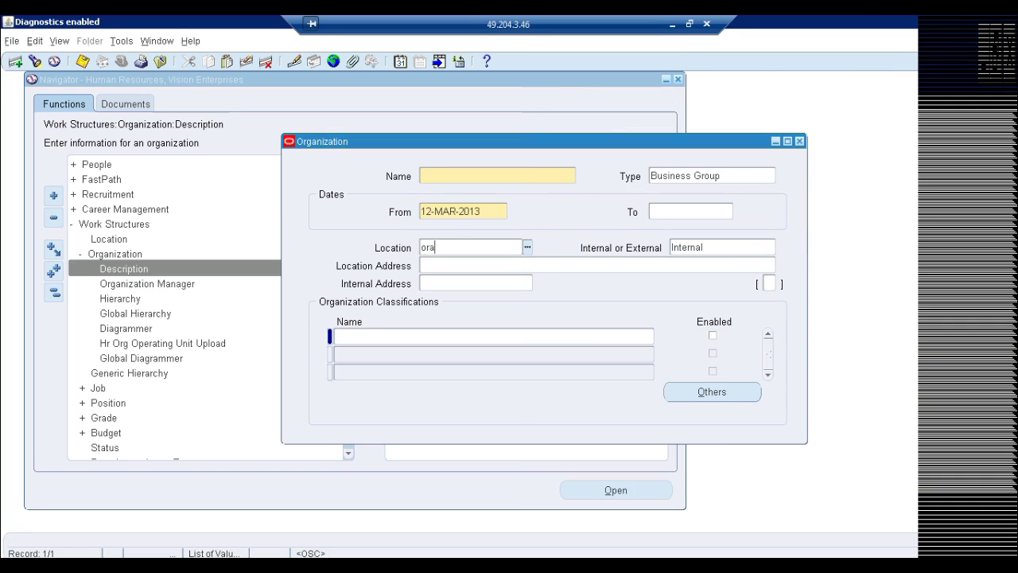
{"action": "left_click", "coordinate": [526, 247]}
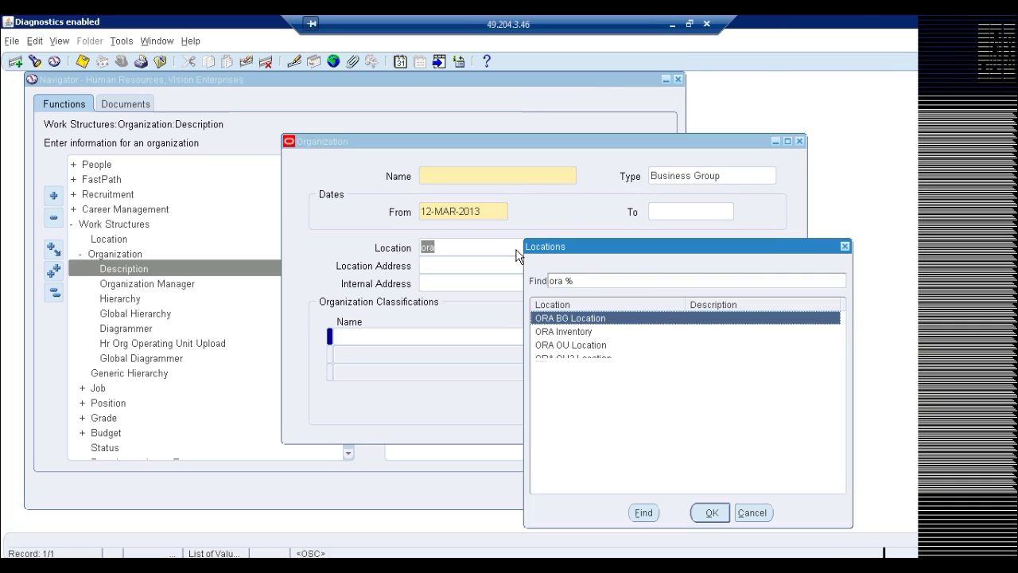
{"action": "double_click", "coordinate": [606, 318]}
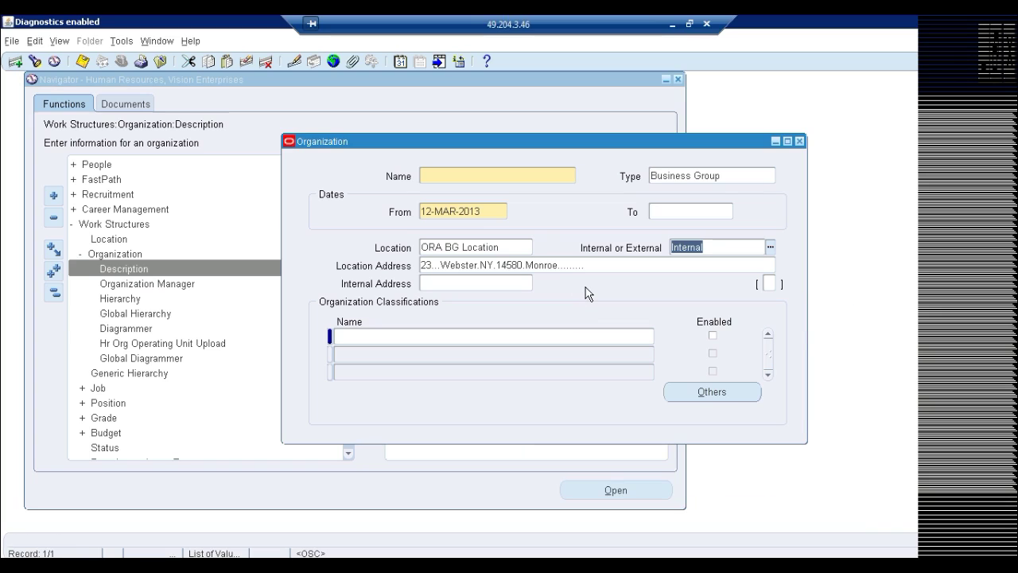
{"action": "key", "text": "ctrl+s"}
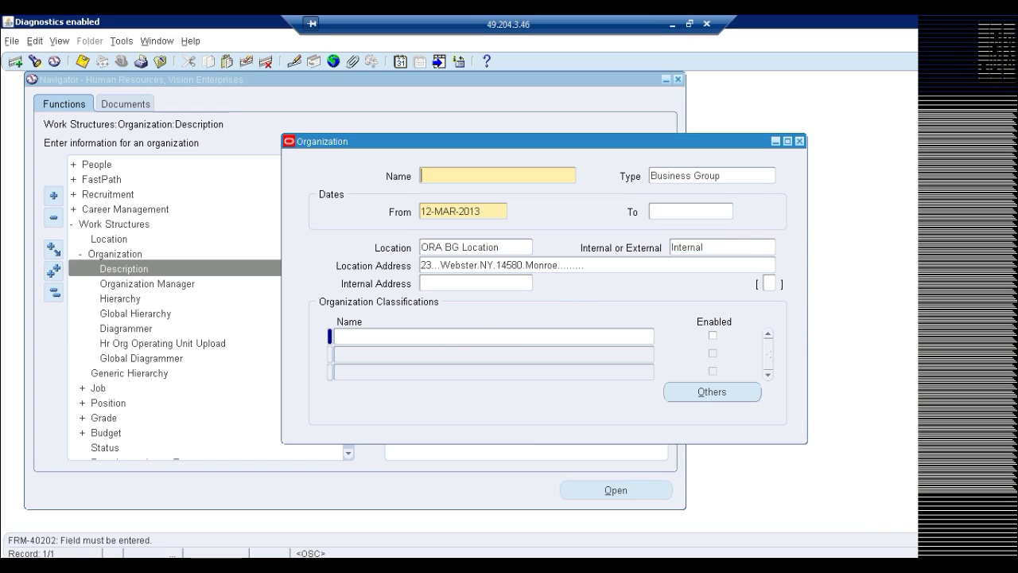
Name the organization ORA BG and save the record
{"action": "left_click", "coordinate": [396, 338]}
{"action": "type", "text": "ORA BG"}
{"action": "key", "text": "Tab"}
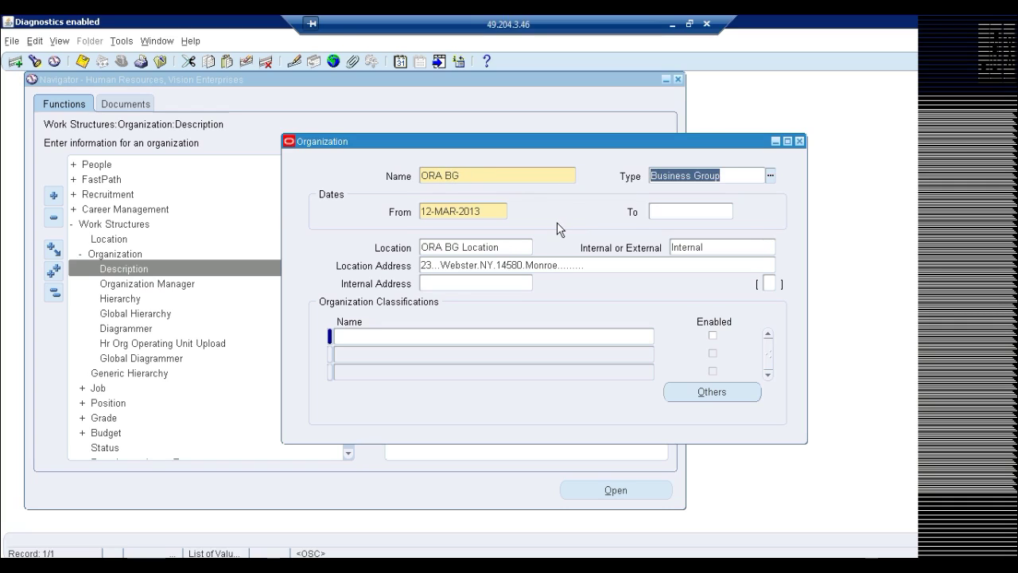
{"action": "key", "text": "ctrl+s"}
{"action": "left_click", "coordinate": [454, 338]}
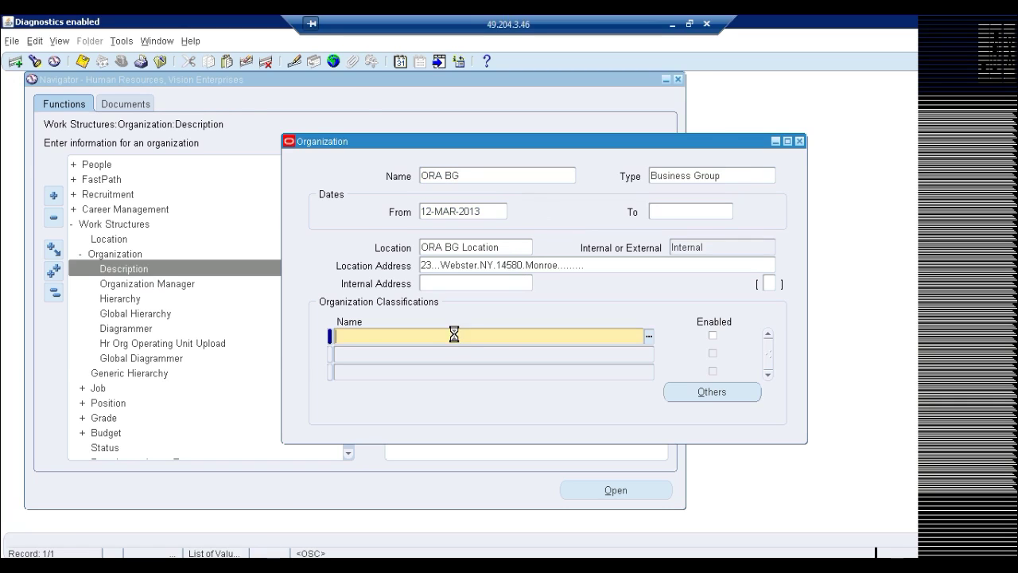
Add an enabled Business Group classification to ORA BG and save it
{"action": "key", "text": "ctrl+l"}
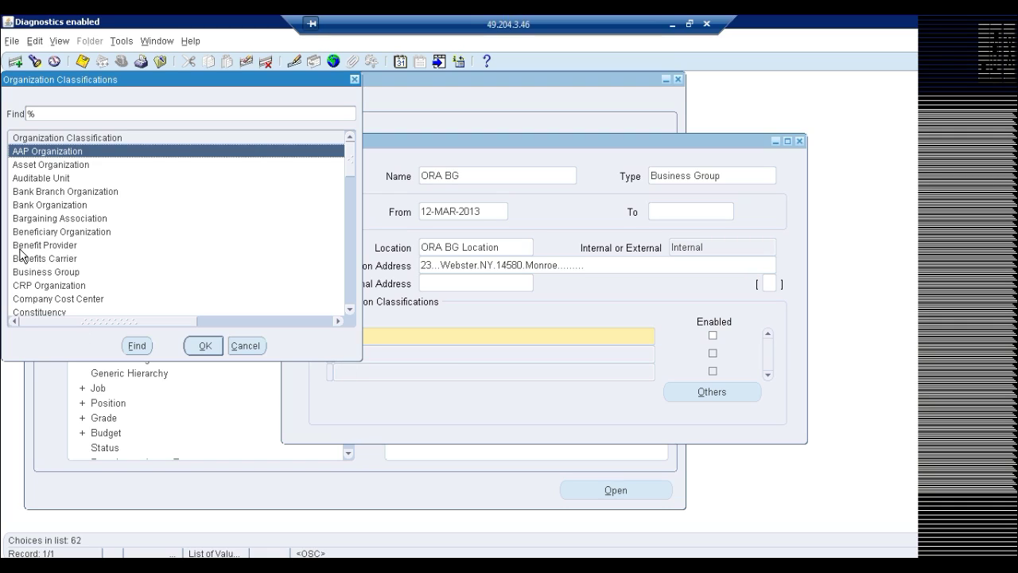
{"action": "left_click", "coordinate": [48, 272]}
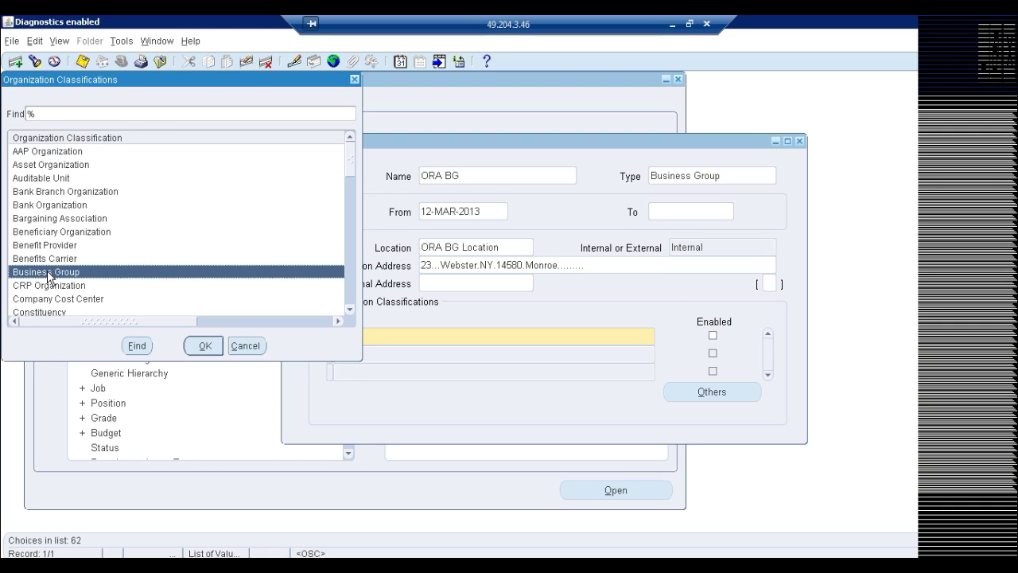
{"action": "key", "text": "Return"}
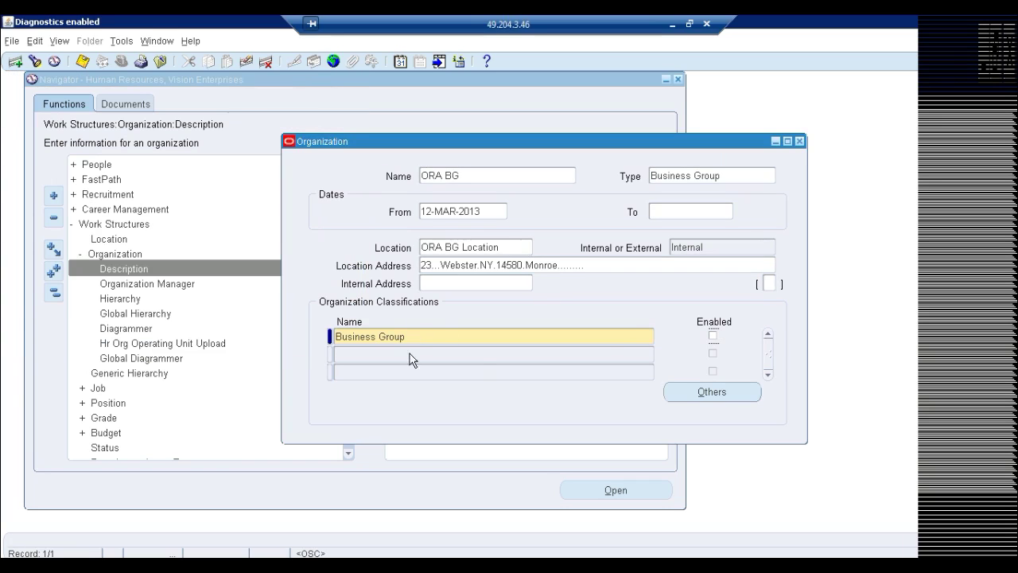
{"action": "left_click", "coordinate": [712, 336]}
{"action": "key", "text": "ctrl+s"}
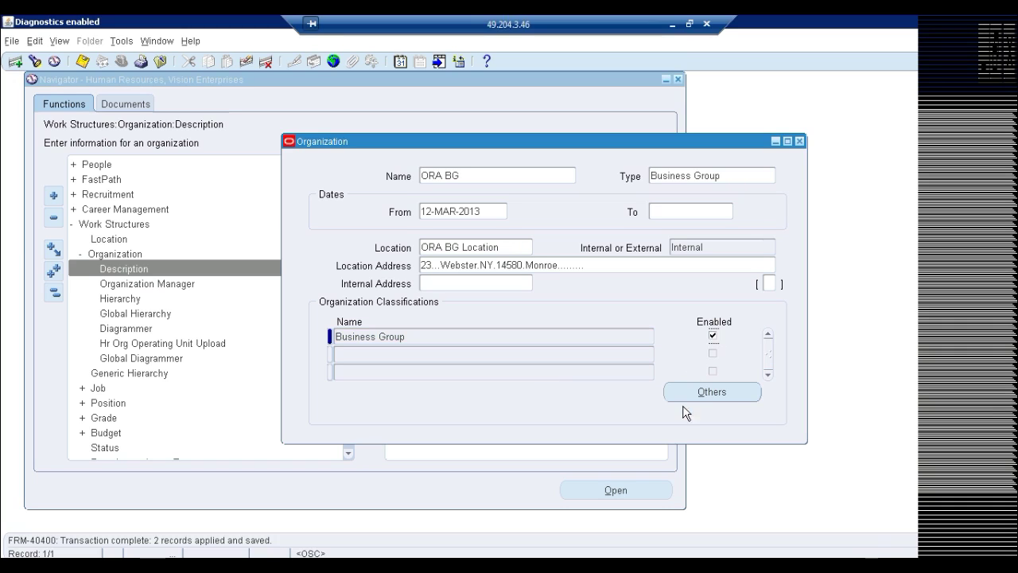
{"action": "left_click", "coordinate": [703, 391]}
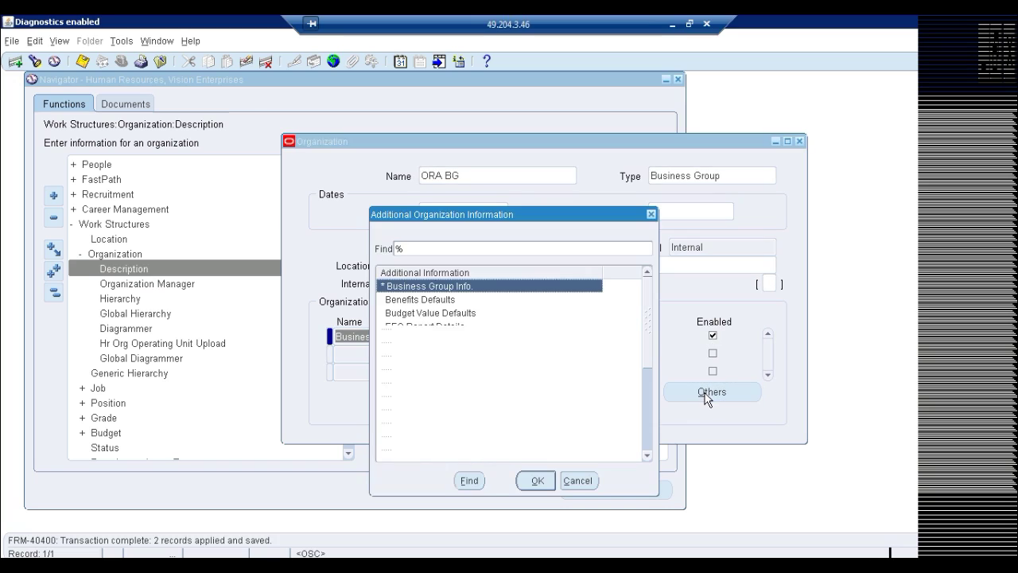
Enter Short Name ORA BG in Business Group Info, then minimize the remote session
{"action": "double_click", "coordinate": [424, 288]}
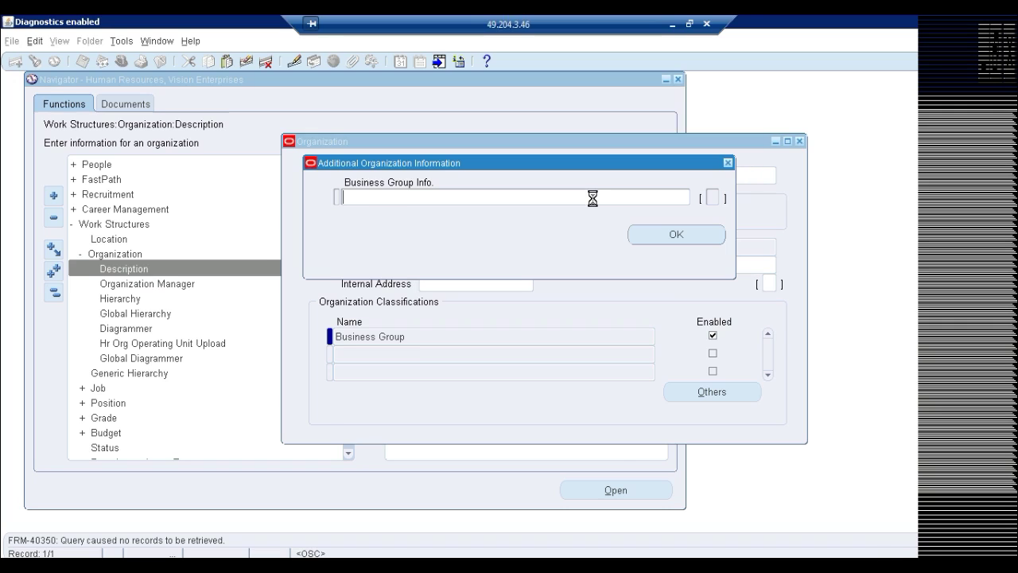
{"action": "left_click", "coordinate": [590, 198]}
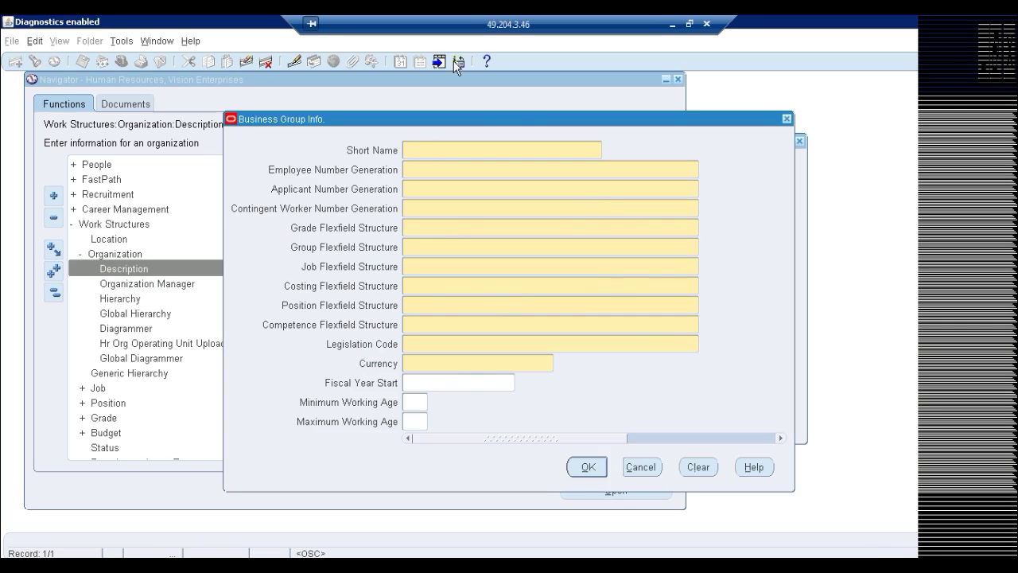
{"action": "type", "text": "ORA BG"}
{"action": "key", "text": "Tab"}
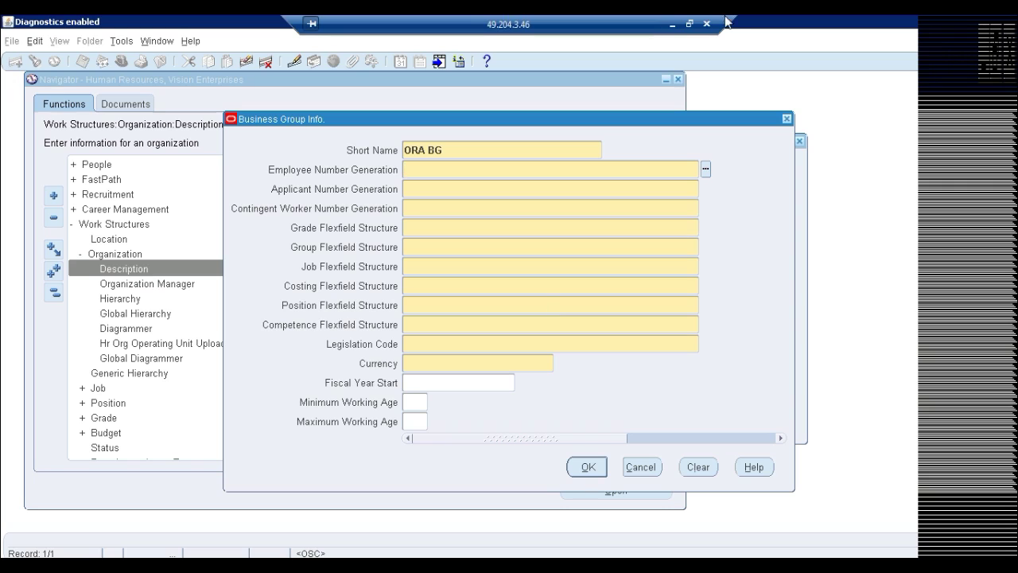
{"action": "left_click", "coordinate": [672, 24]}
Type the lines BG, Ledger, LE OU - trxns - sale/purchasing, Inv below the checklist
{"action": "left_click", "coordinate": [3, 266]}
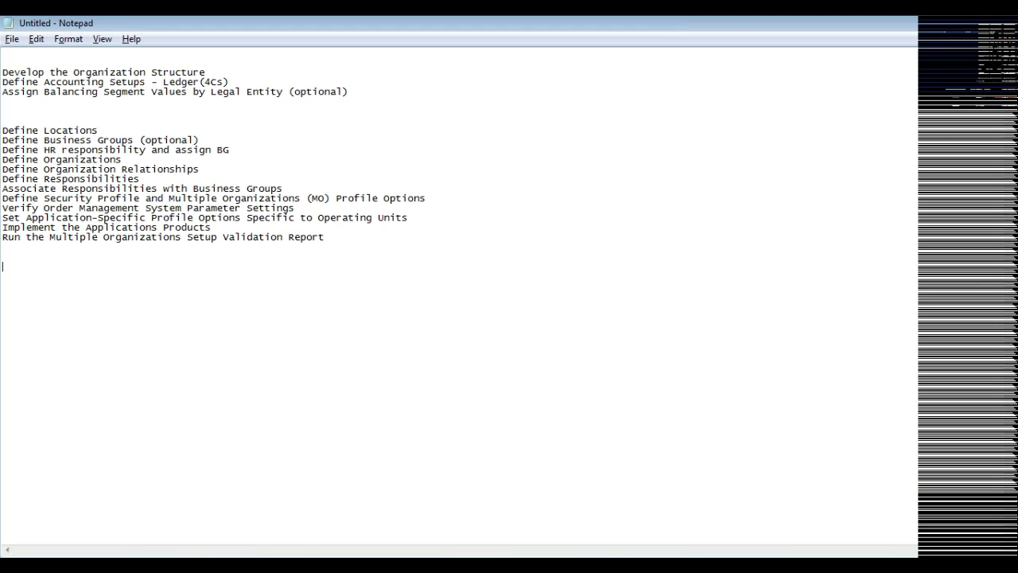
{"action": "type", "text": "BG"}
{"action": "key", "text": "Return"}
{"action": "type", "text": "Led"}
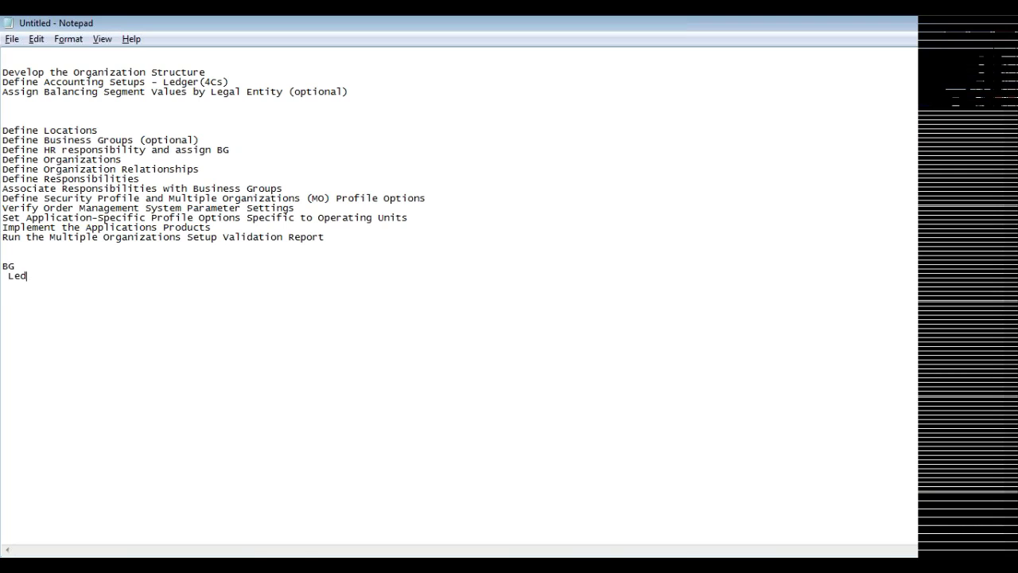
{"action": "type", "text": "ger"}
{"action": "key", "text": "Return"}
{"action": "type", "text": "LE "}
{"action": "type", "text": "     OU"}
{"action": "key", "text": "Return"}
{"action": "type", "text": "Inv"}
{"action": "key", "text": "Up"}
{"action": "type", "text": "- trxns - sale/"}
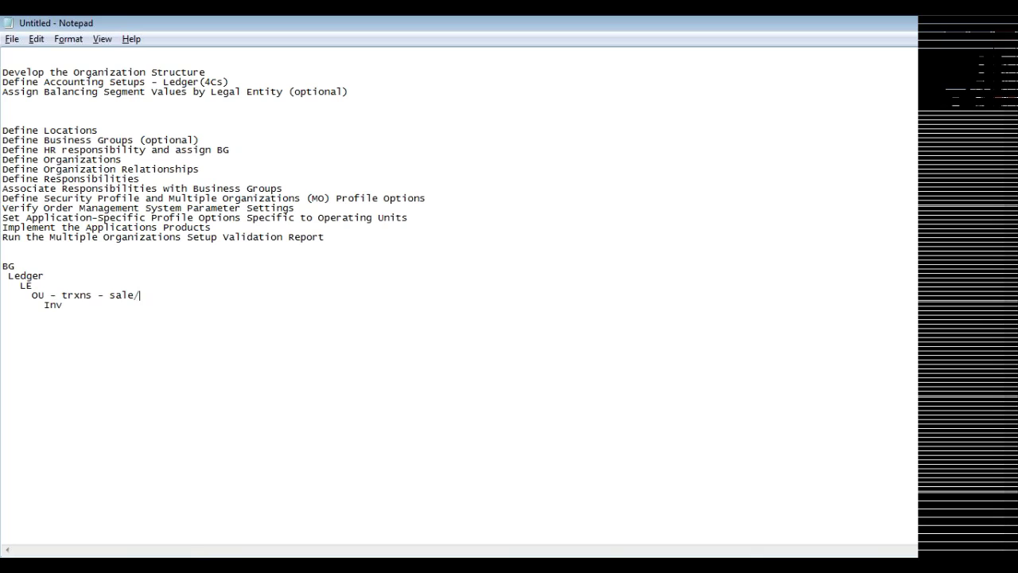
{"action": "type", "text": "purchasing"}
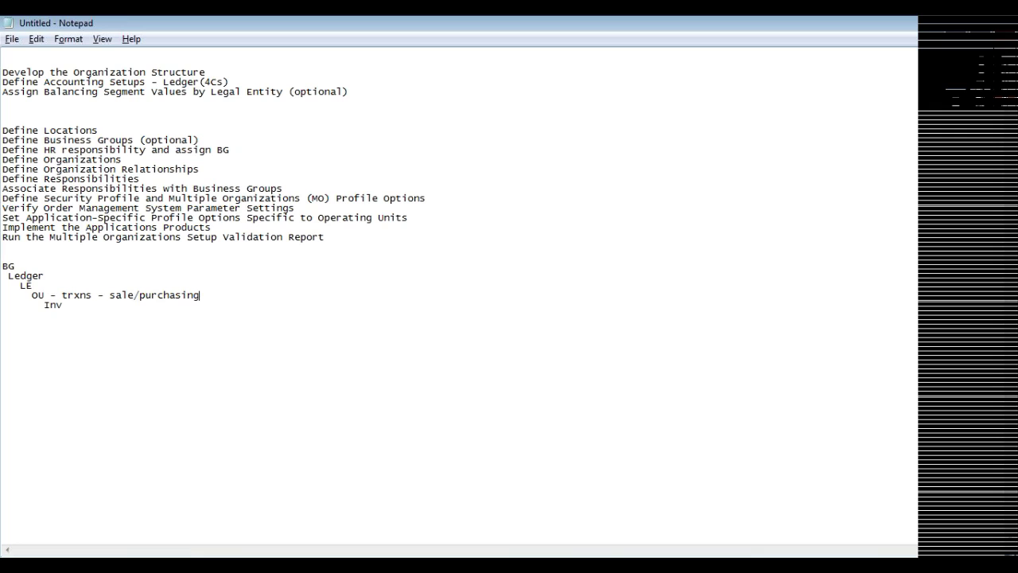
{"action": "double_click", "coordinate": [7, 266]}
Restore the remote Oracle session and place the cursor in Employee Number Generation
{"action": "left_click", "coordinate": [295, 488]}
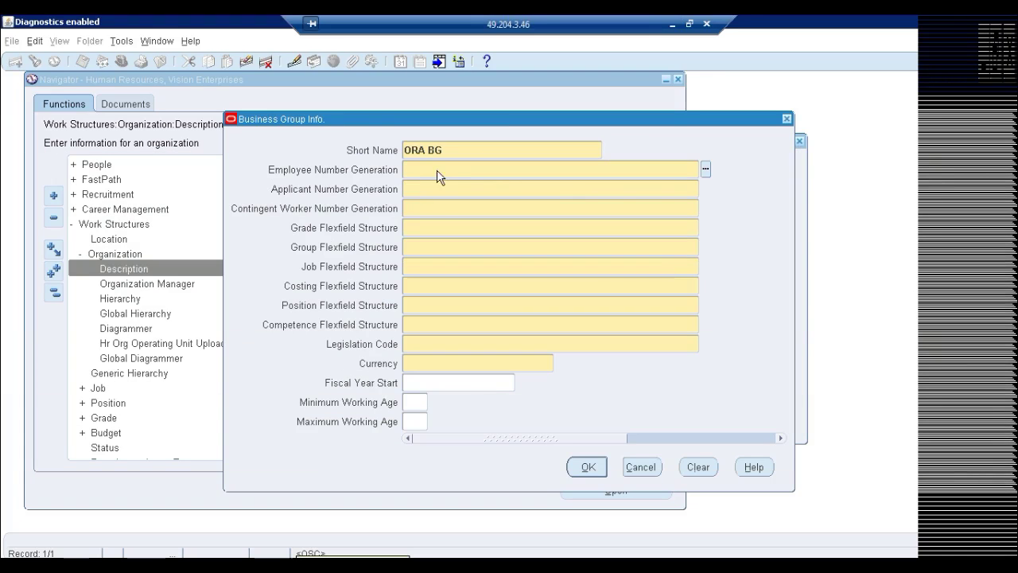
{"action": "left_click", "coordinate": [437, 170]}
Set employee, applicant and contingent worker number generation to Automatic
{"action": "key", "text": "ctrl+l"}
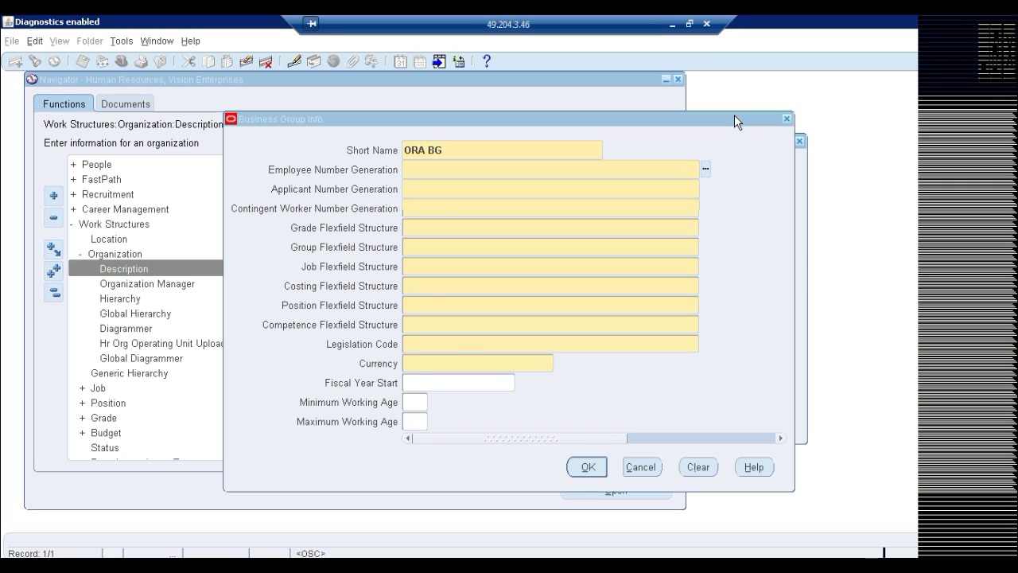
{"action": "key", "text": "Return"}
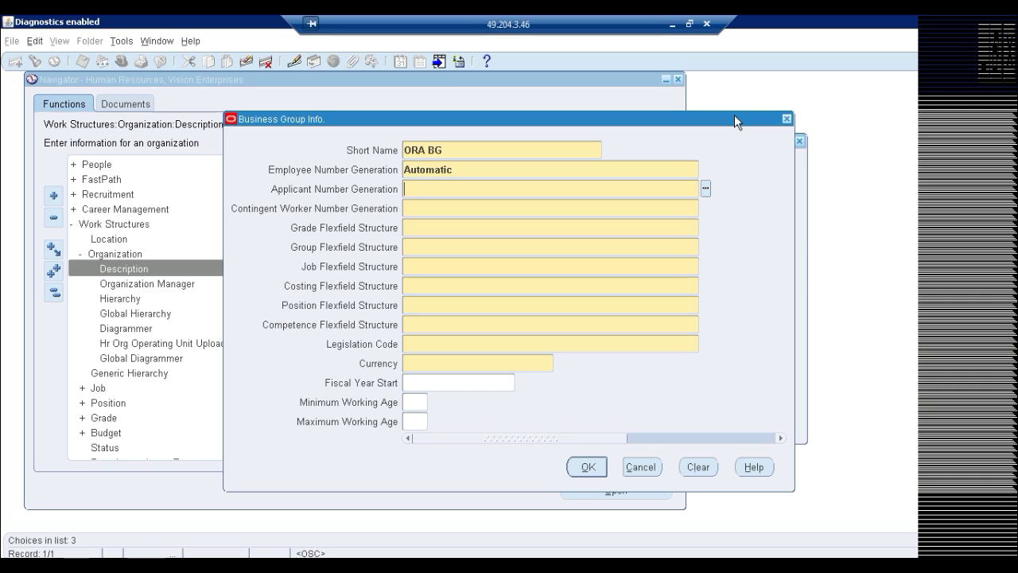
{"action": "key", "text": "ctrl+l"}
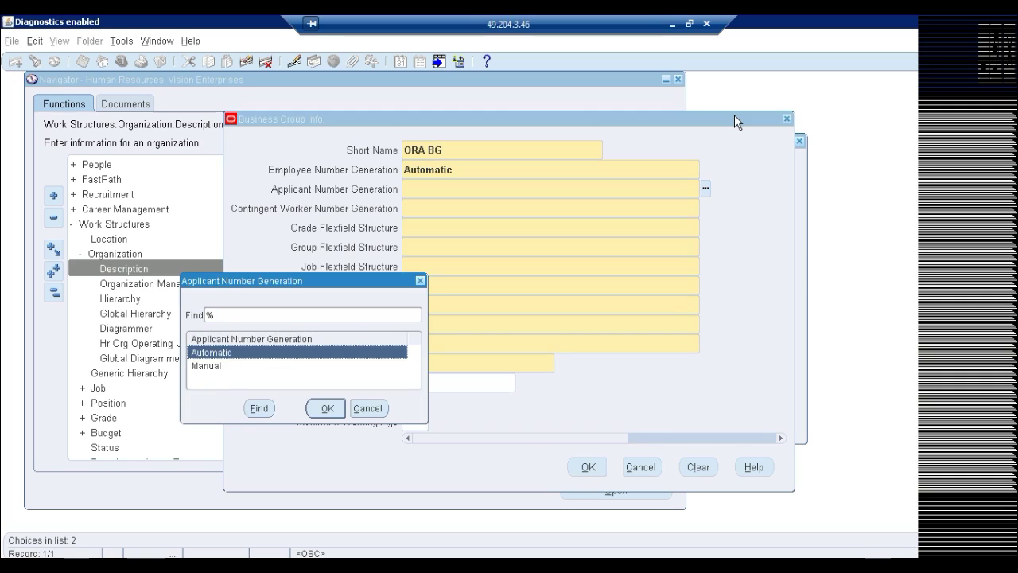
{"action": "key", "text": "Return"}
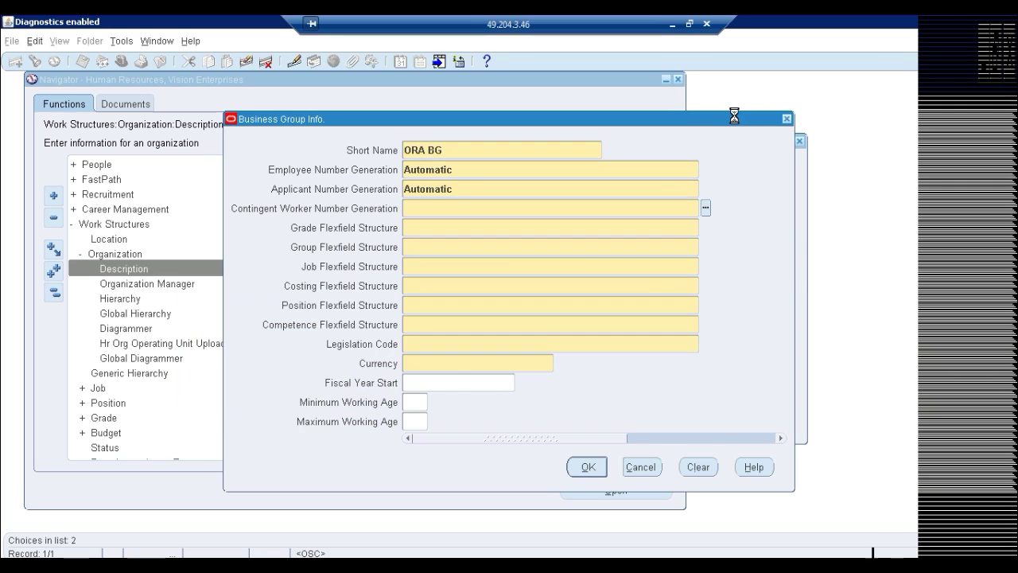
{"action": "key", "text": "ctrl+l"}
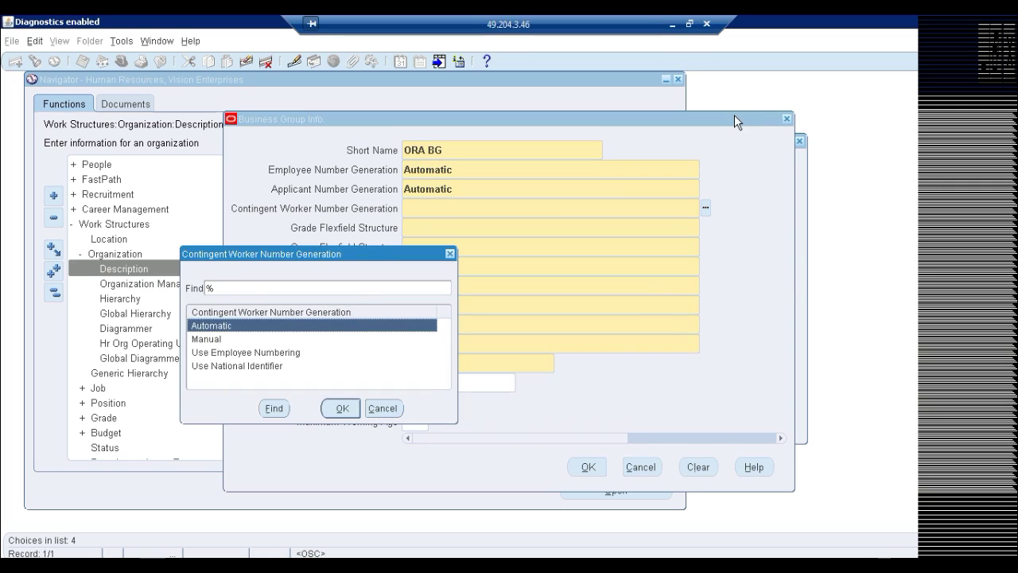
{"action": "key", "text": "Escape"}
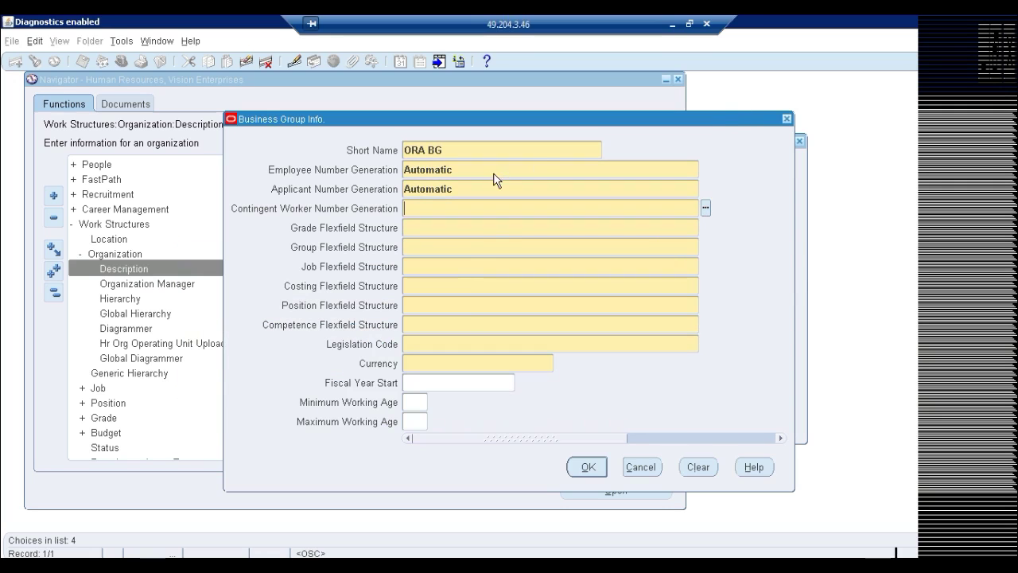
{"action": "type", "text": "A"}
{"action": "key", "text": "Tab"}
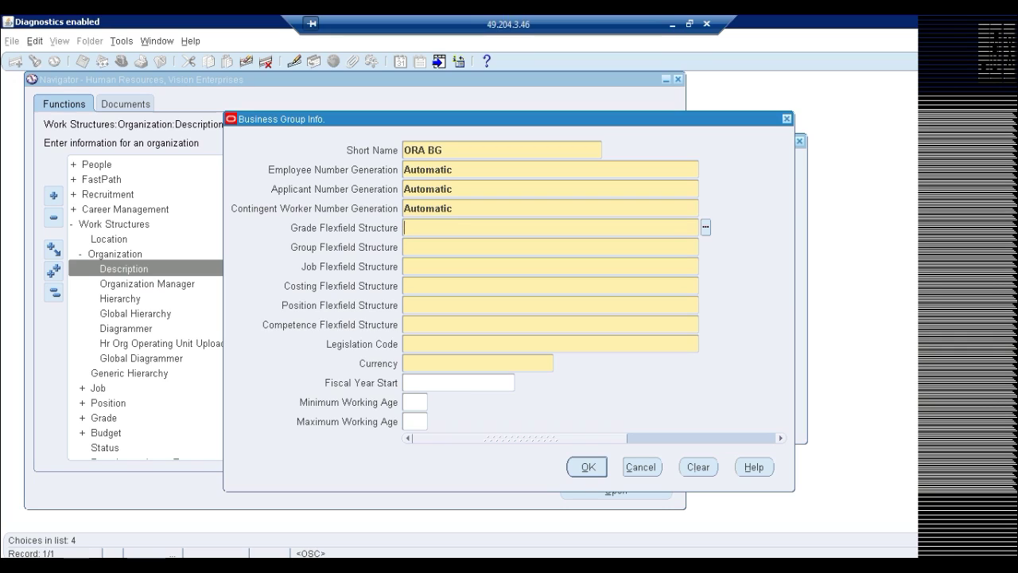
Choose the Grade, FR People Group, Job and Cost Allocation flexfield structures
{"action": "double_click", "coordinate": [450, 231]}
{"action": "type", "text": "yk"}
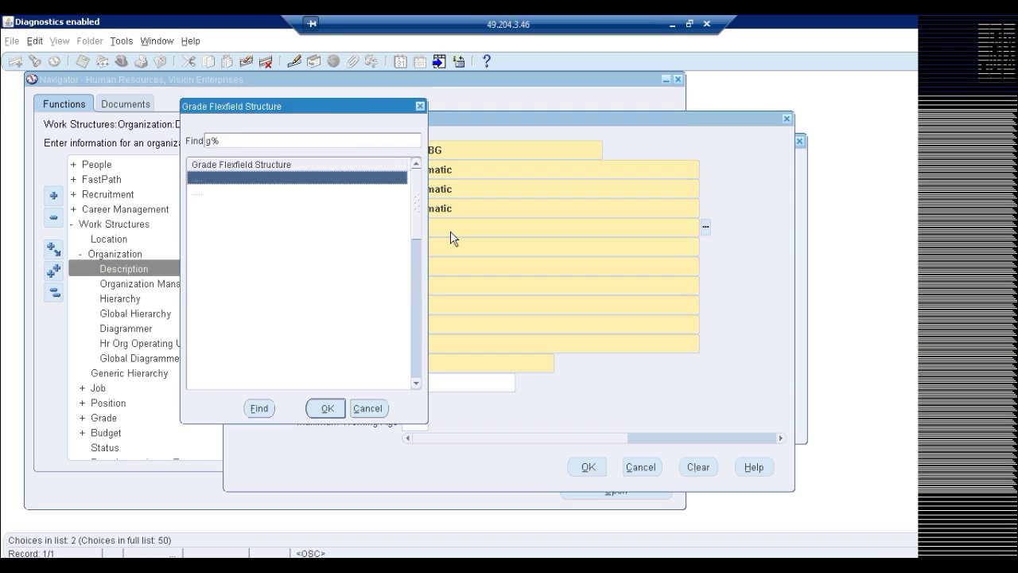
{"action": "key", "text": "Return"}
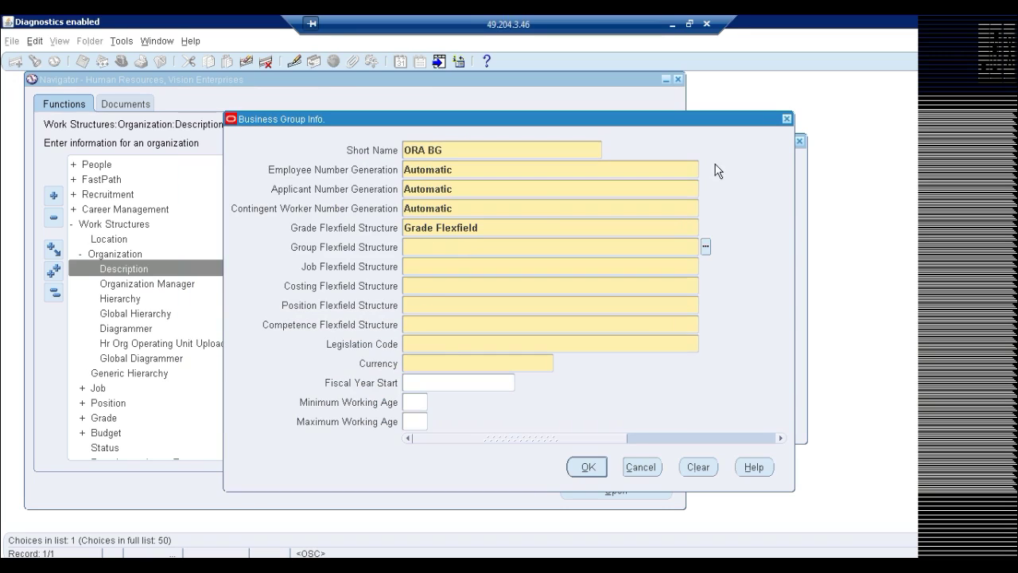
{"action": "type", "text": "group"}
{"action": "key", "text": "Tab"}
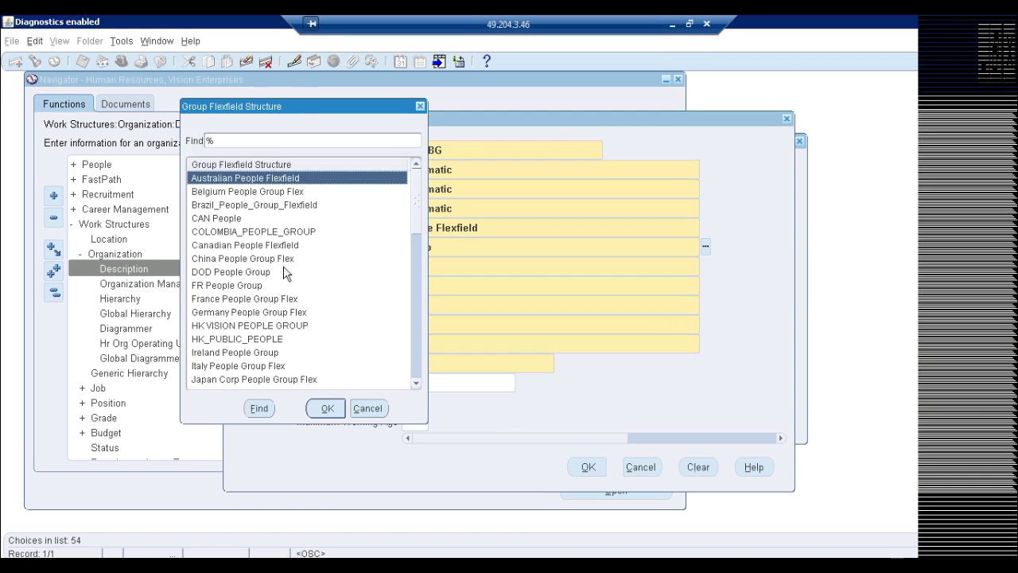
{"action": "left_click", "coordinate": [239, 288]}
{"action": "key", "text": "Return"}
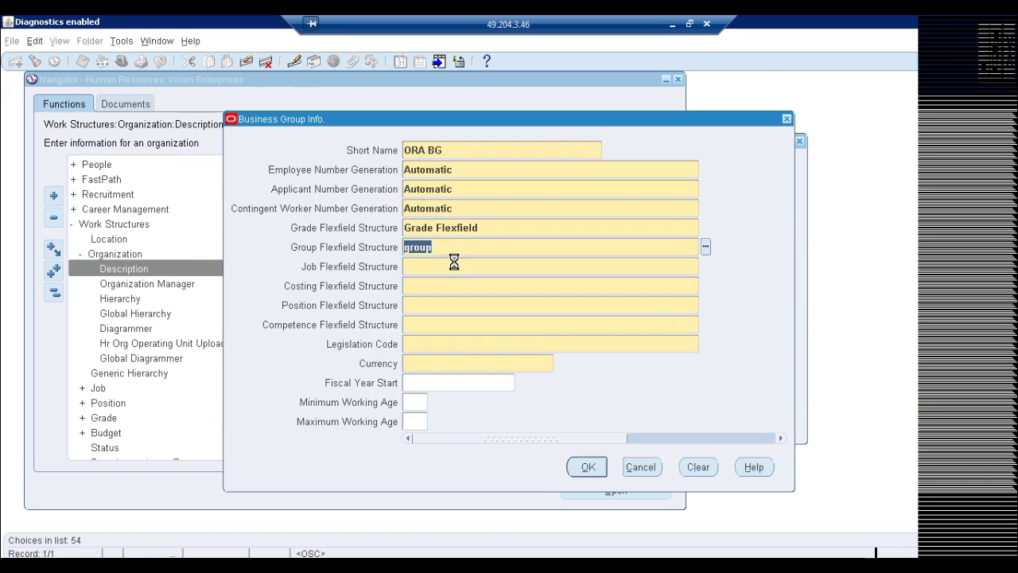
{"action": "type", "text": "job"}
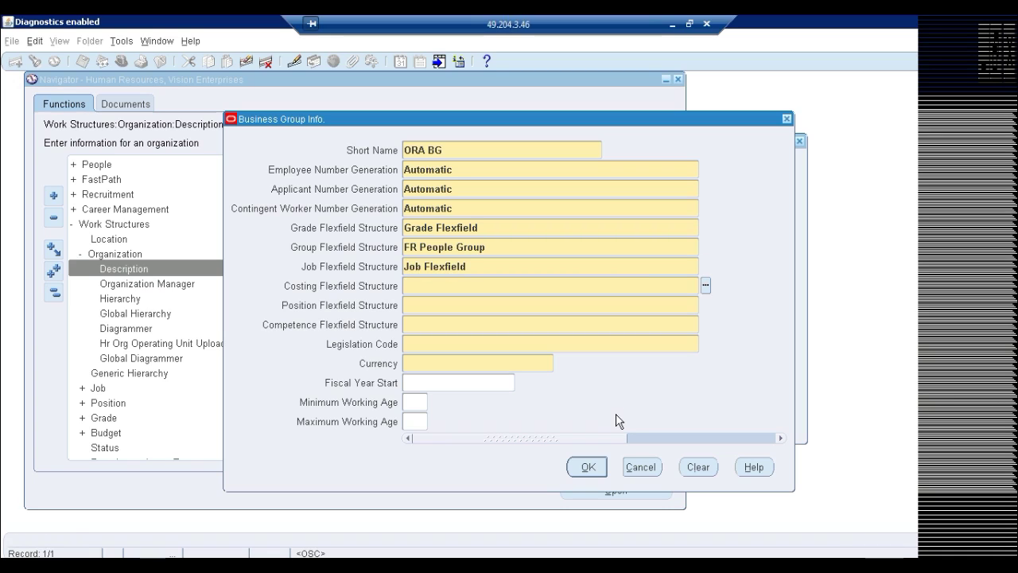
{"action": "type", "text": "costing"}
{"action": "key", "text": "Tab"}
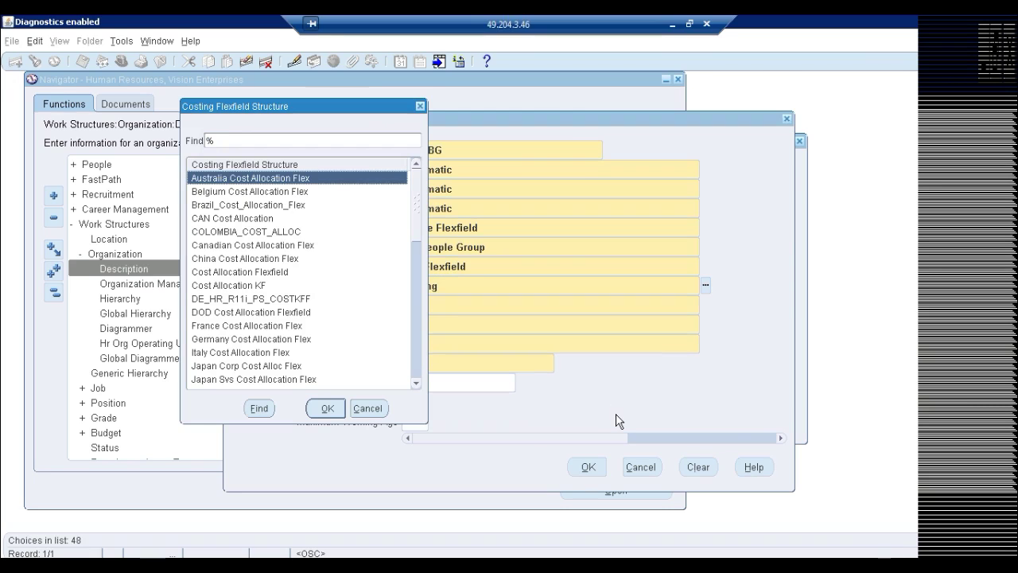
{"action": "double_click", "coordinate": [242, 272]}
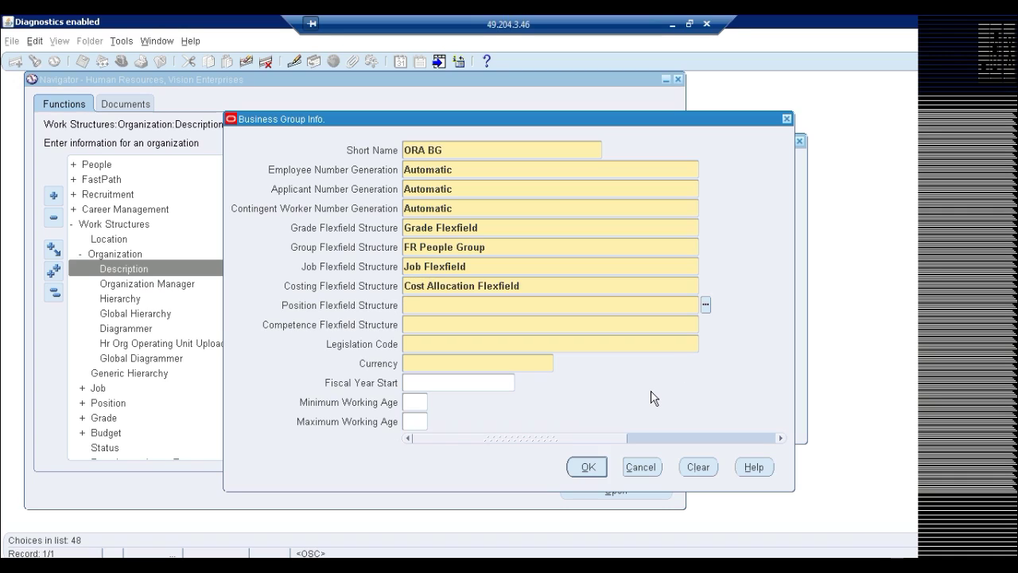
Choose Position and Competence flexfields, United States legislation, and currency USD
{"action": "type", "text": "position"}
{"action": "key", "text": "Tab"}
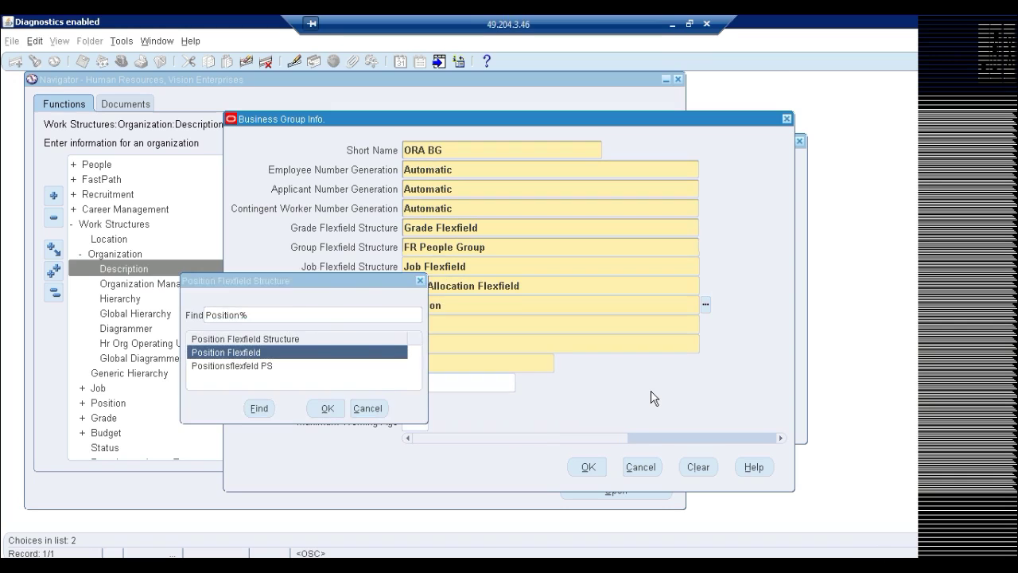
{"action": "key", "text": "Return"}
{"action": "type", "text": "competenc"}
{"action": "key", "text": "Tab"}
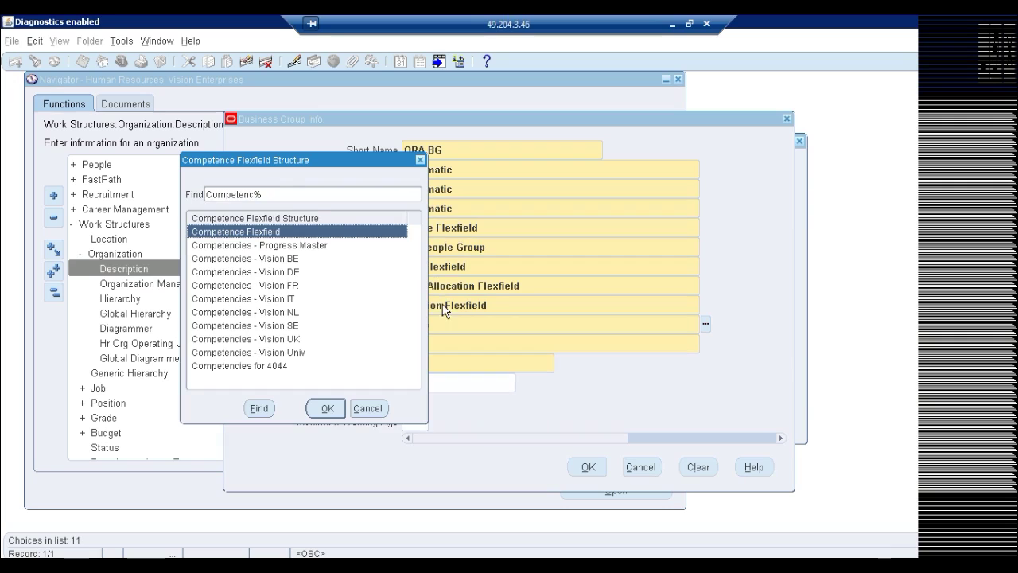
{"action": "key", "text": "Return"}
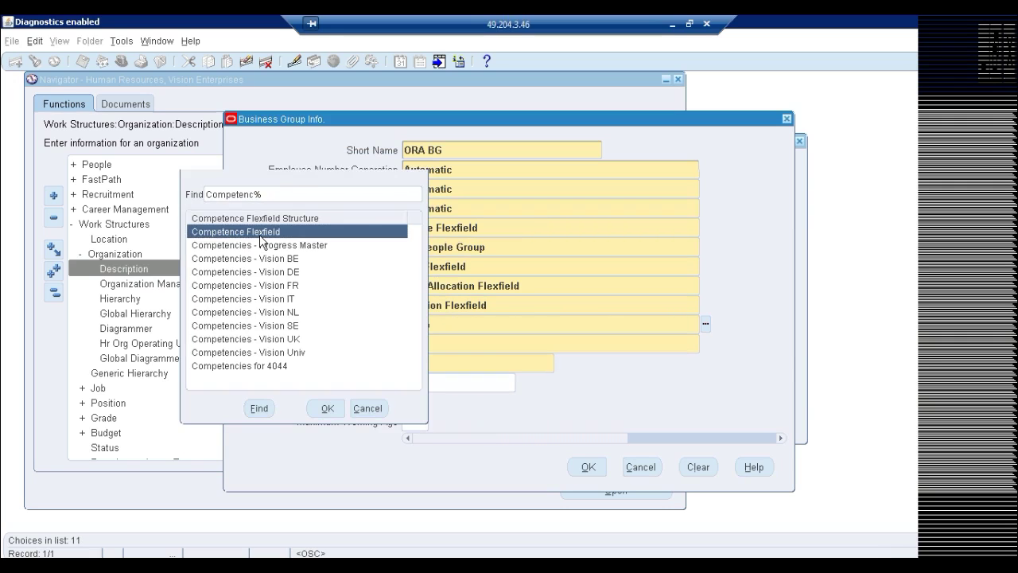
{"action": "key", "text": "Return"}
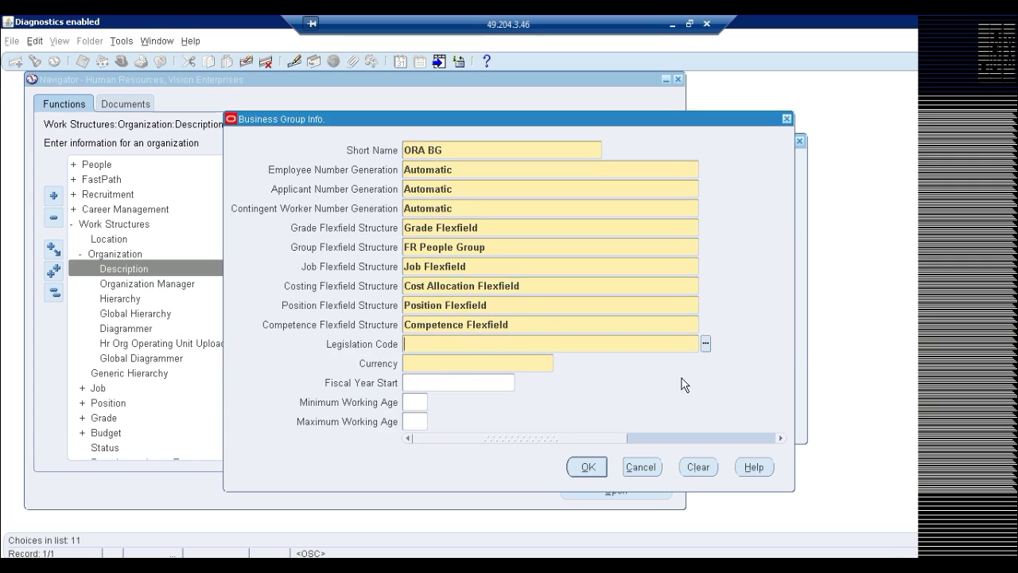
{"action": "type", "text": "Uni"}
{"action": "key", "text": "Tab"}
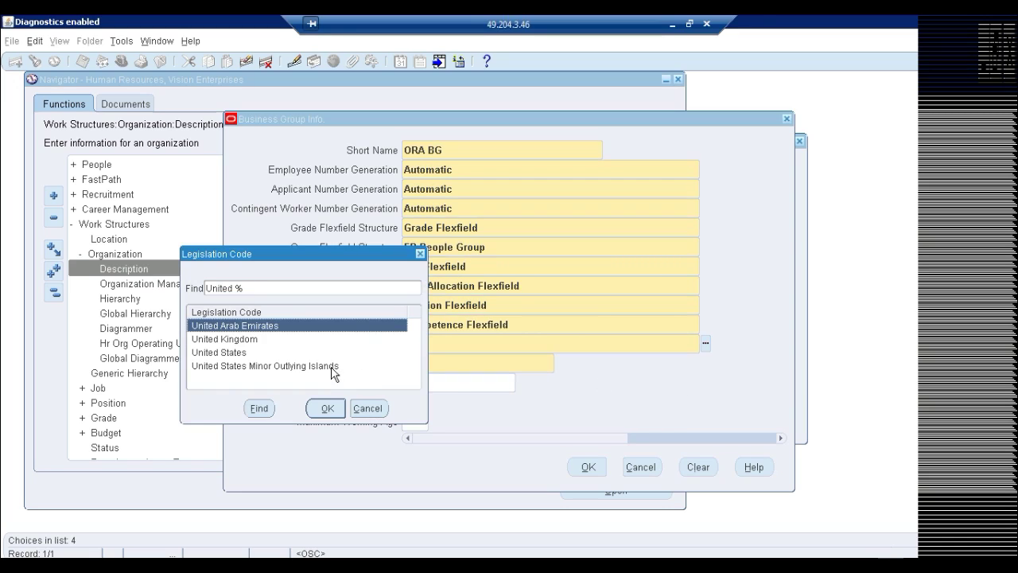
{"action": "double_click", "coordinate": [221, 355]}
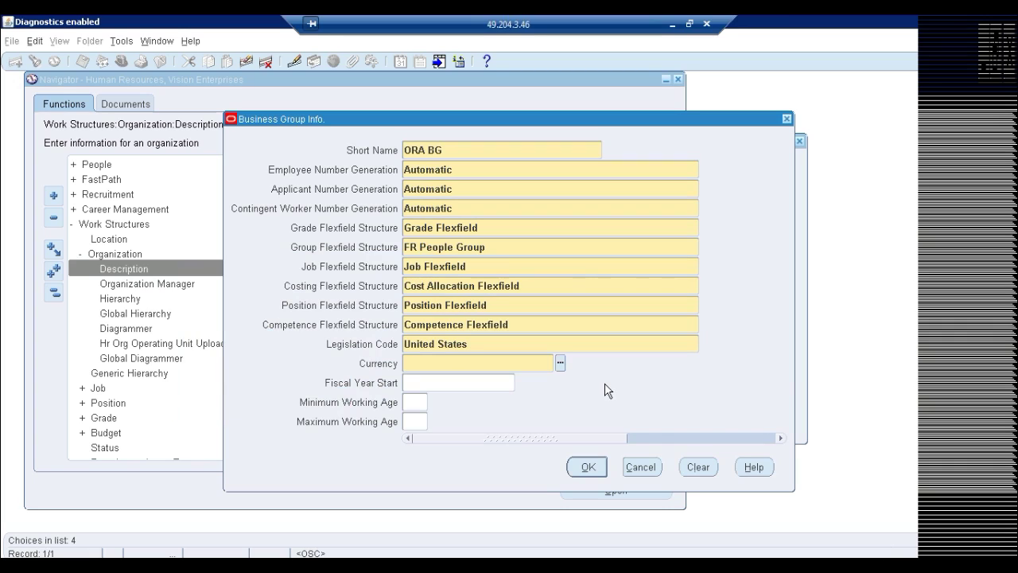
{"action": "type", "text": "usd"}
Accept and save the Business Group Info, then close the ORA BG organization windows
{"action": "left_click", "coordinate": [588, 468]}
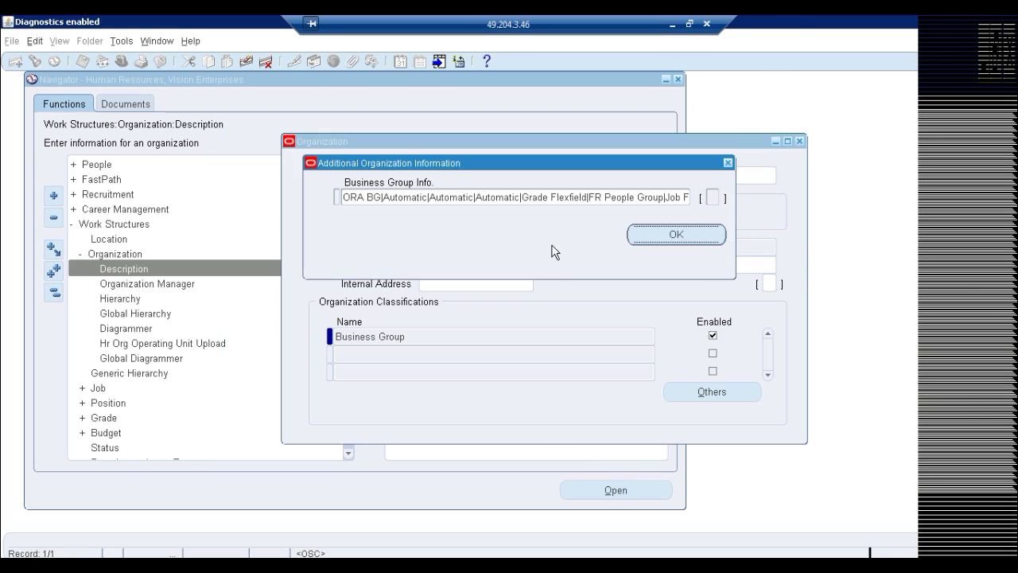
{"action": "key", "text": "ctrl+s"}
{"action": "left_click", "coordinate": [729, 164]}
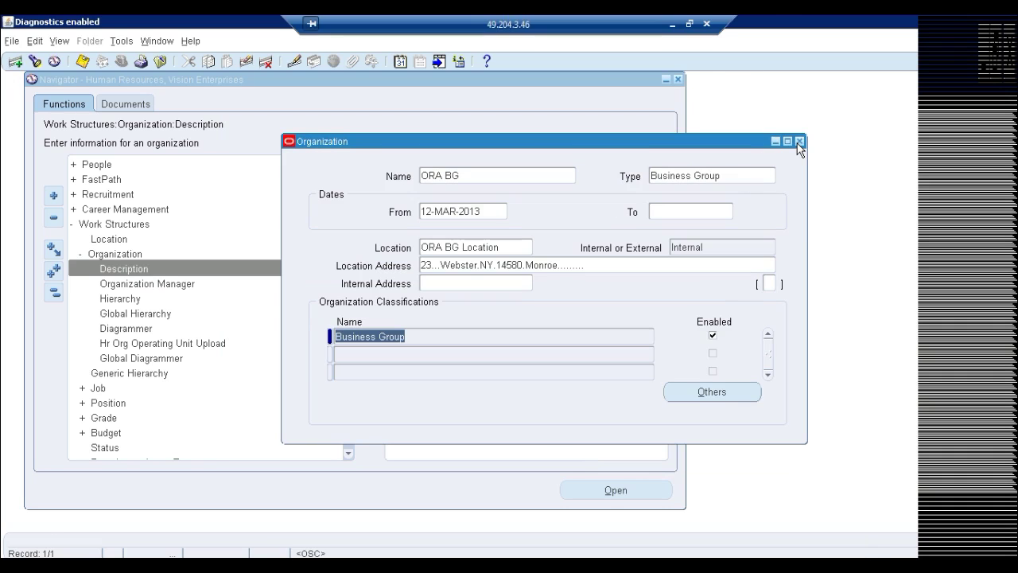
{"action": "left_click", "coordinate": [799, 143]}
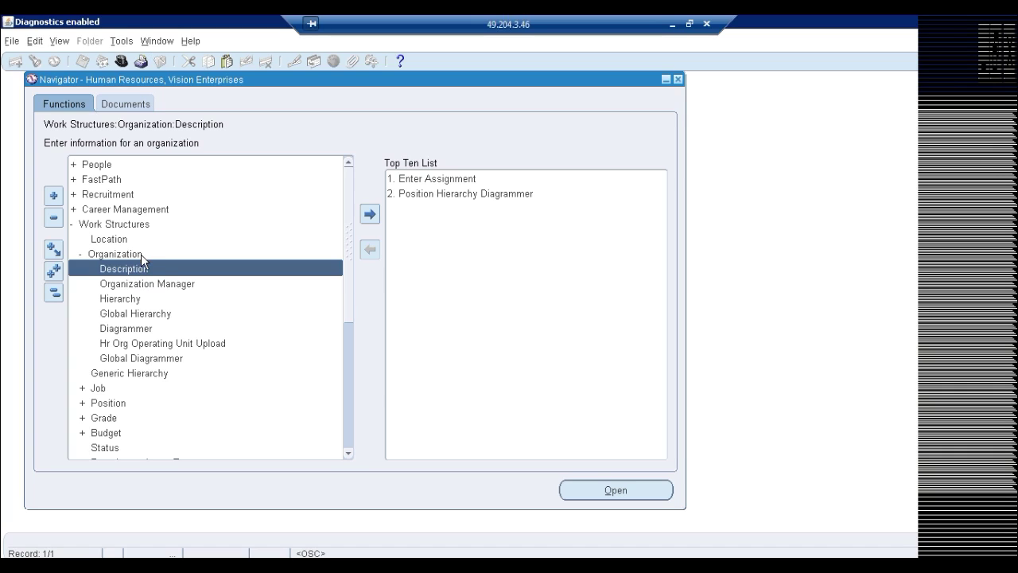
Switch the session to the System Administrator responsibility, filtering the responsibility list by 's'
{"action": "left_click", "coordinate": [121, 61]}
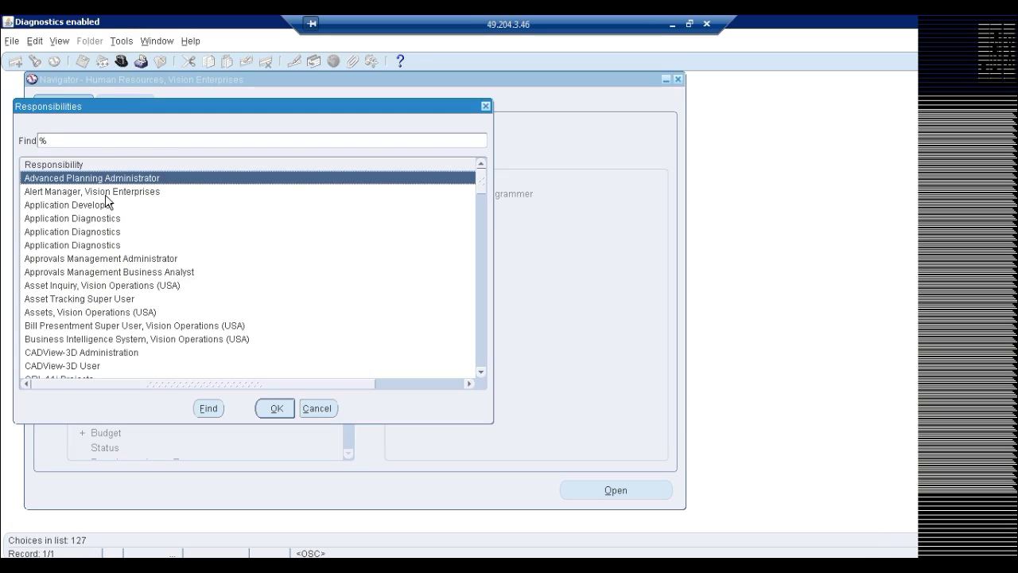
{"action": "type", "text": "s"}
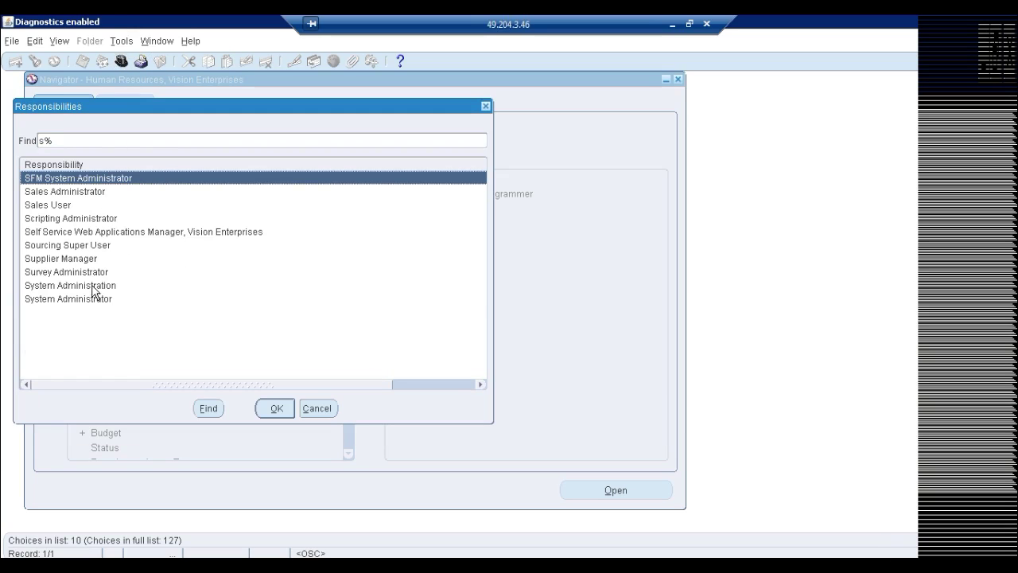
{"action": "double_click", "coordinate": [89, 300]}
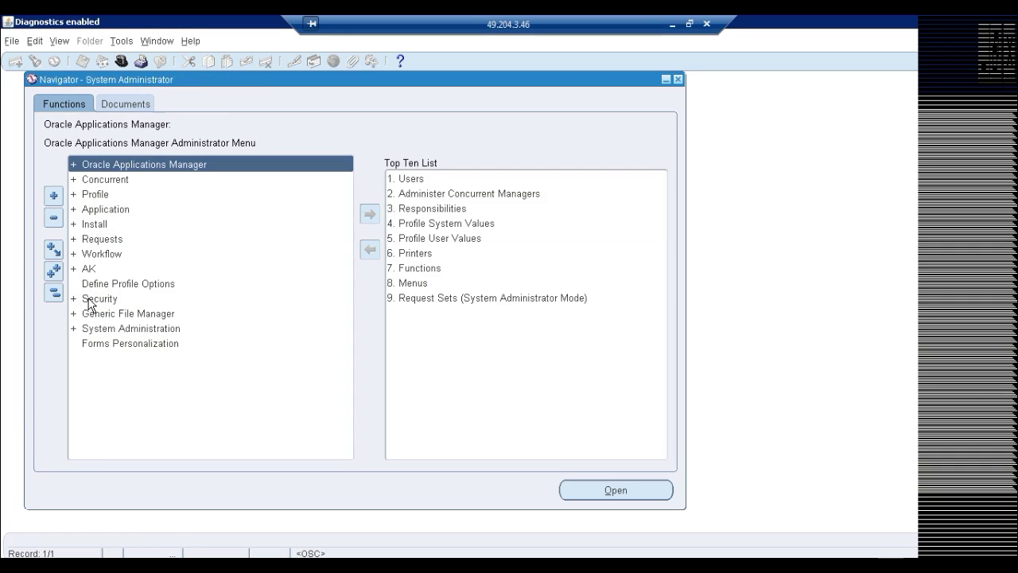
Highlight the LE, OU and Inv hierarchy lines in the Notepad notes, then return to Oracle
{"action": "left_click", "coordinate": [672, 24]}
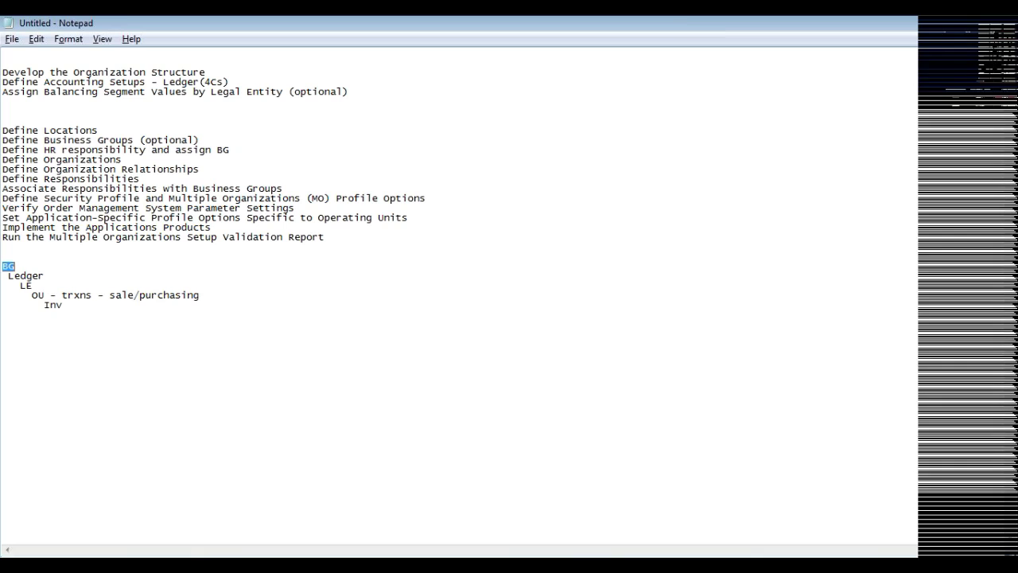
{"action": "left_click_drag", "start_coordinate": [20, 285], "coordinate": [62, 305]}
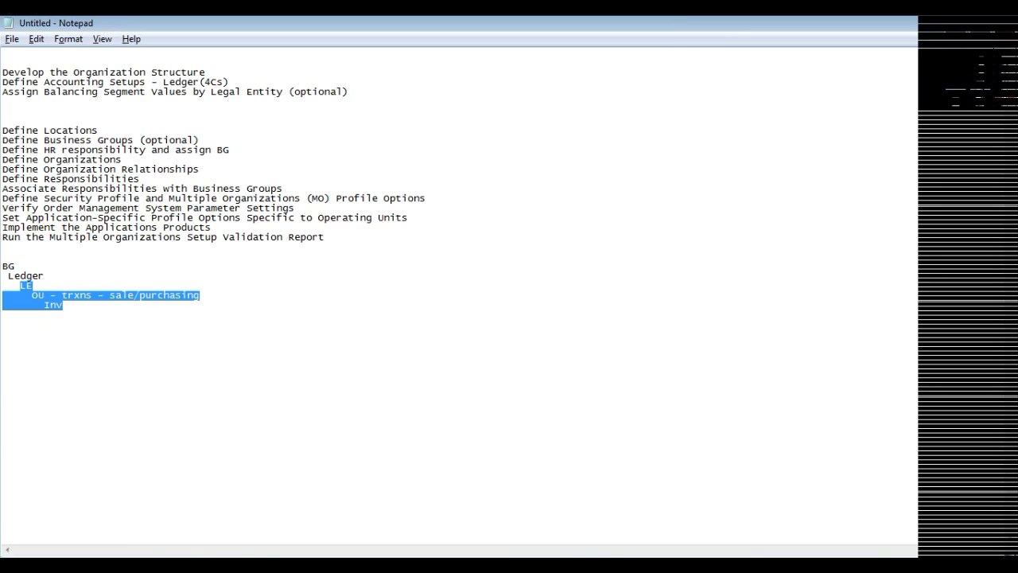
{"action": "left_click", "coordinate": [271, 553]}
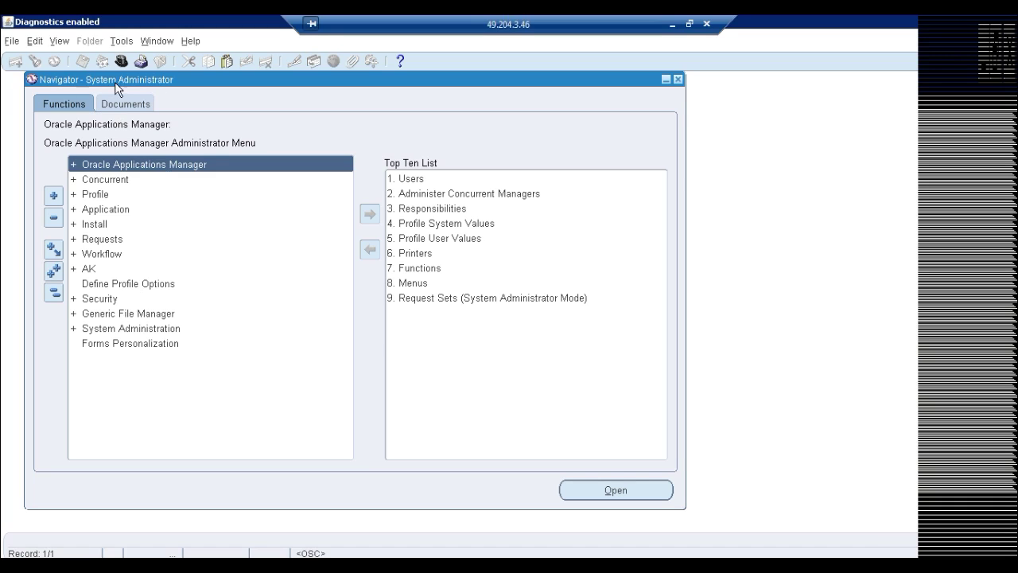
Define user ORANGE under Security > User, enter and confirm its password, save, and close the form
{"action": "double_click", "coordinate": [102, 299]}
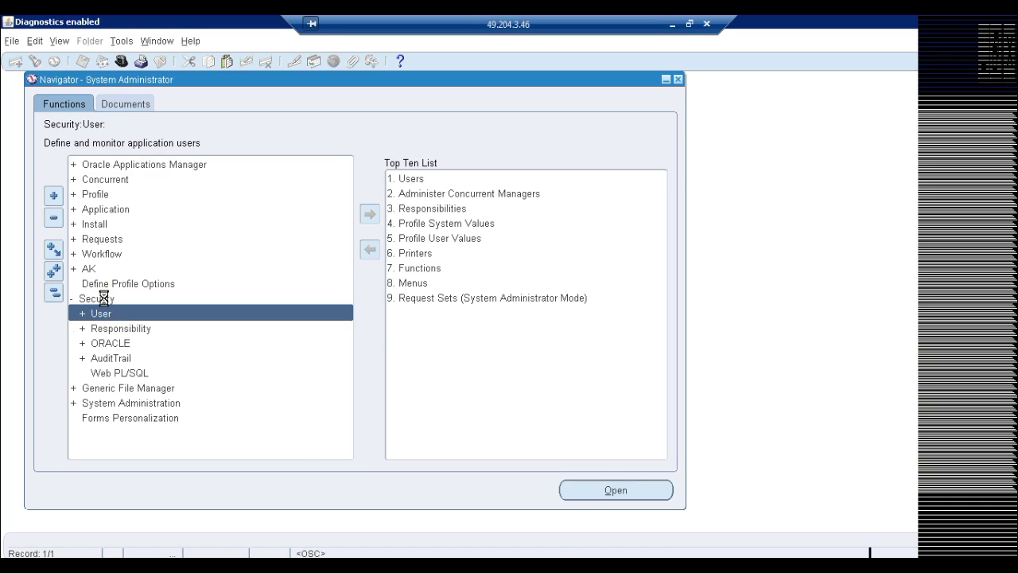
{"action": "double_click", "coordinate": [106, 316]}
{"action": "double_click", "coordinate": [117, 329]}
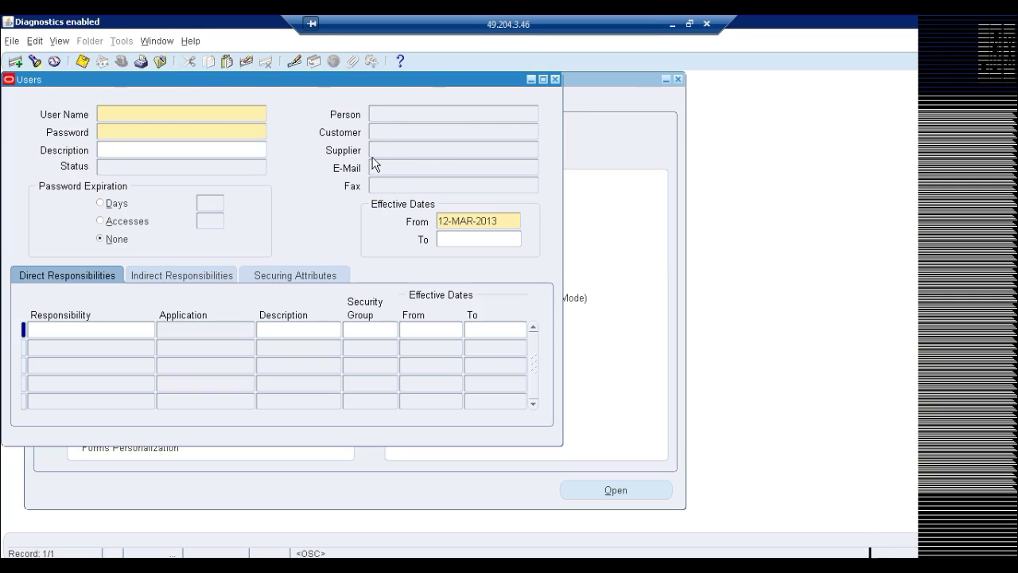
{"action": "type", "text": "ORANGE"}
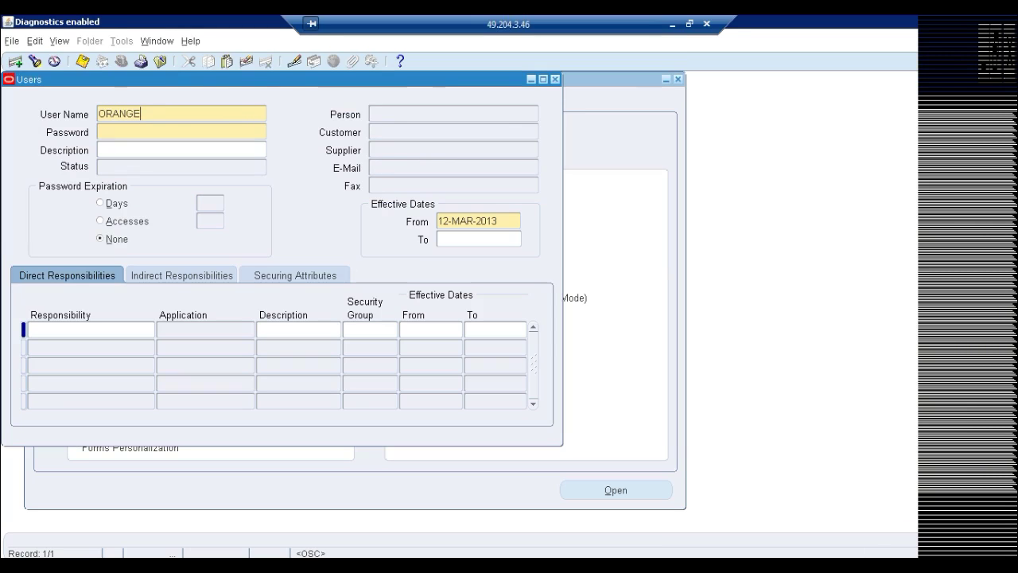
{"action": "key", "text": "Tab"}
{"action": "type", "text": "*********"}
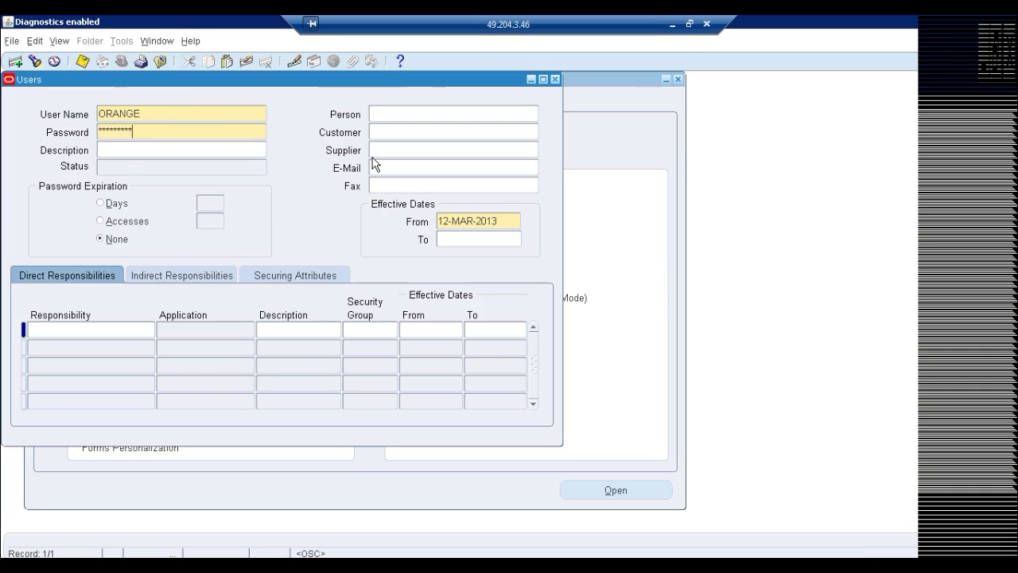
{"action": "key", "text": "Tab"}
{"action": "type", "text": "oracle123"}
{"action": "key", "text": "ctrl+s"}
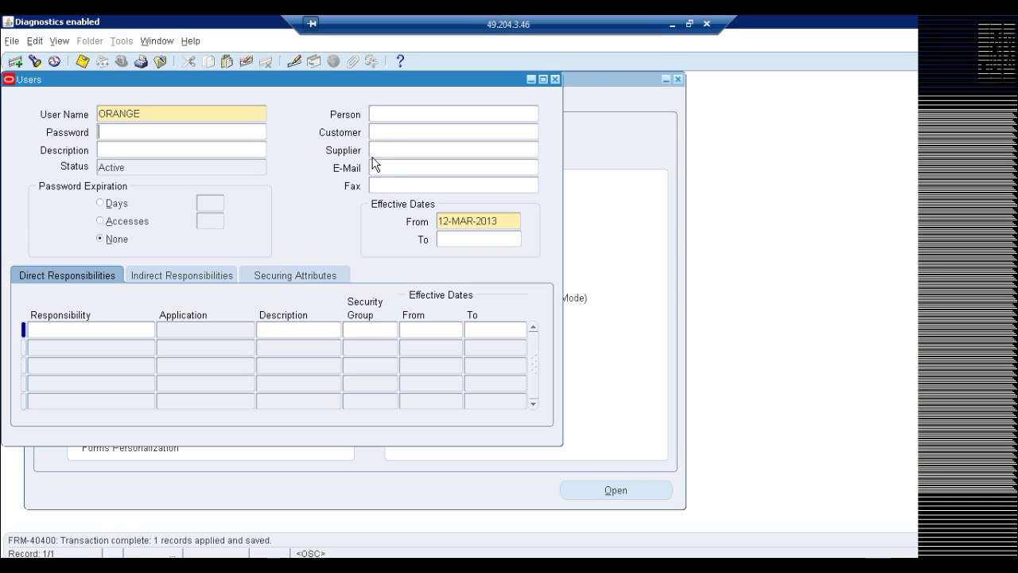
{"action": "left_click", "coordinate": [555, 80]}
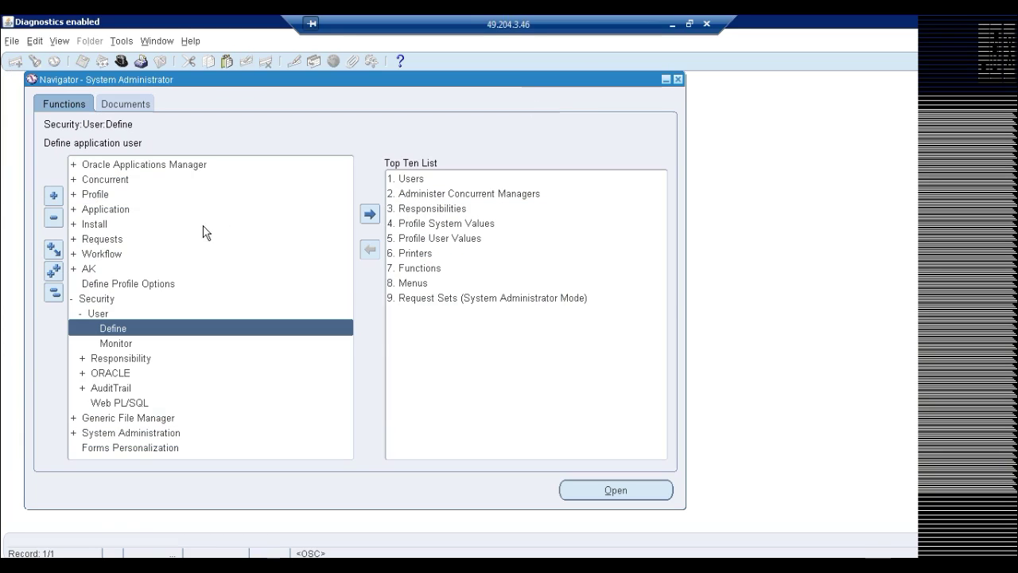
{"action": "left_click", "coordinate": [124, 63]}
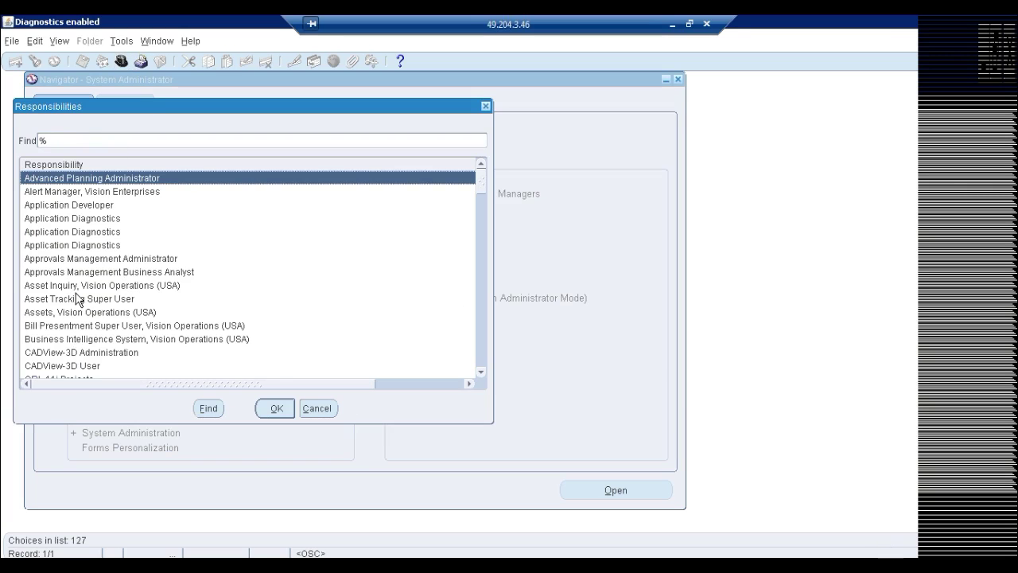
{"action": "type", "text": "general Ledger,"}
{"action": "key", "text": "Return"}
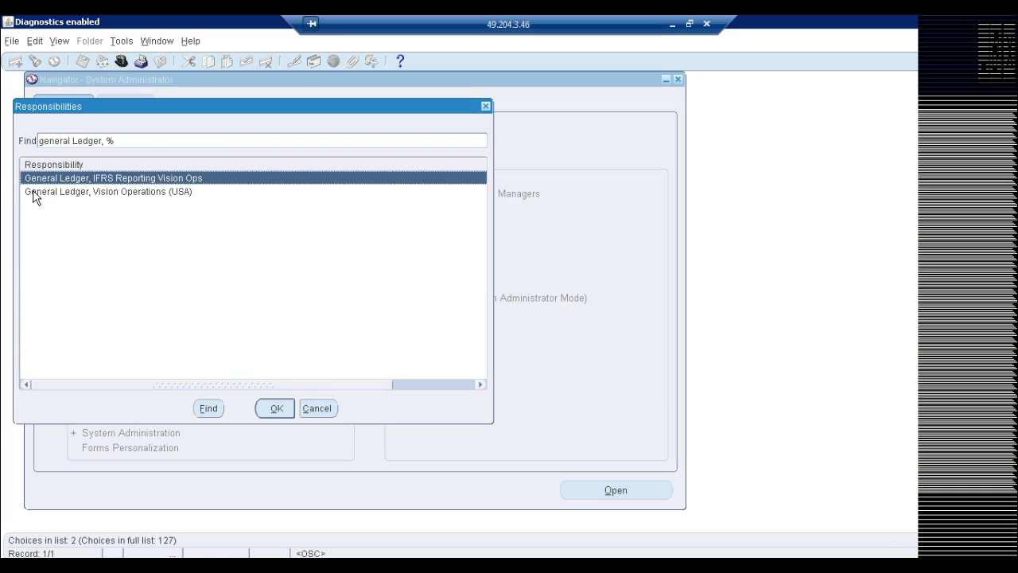
{"action": "left_click", "coordinate": [123, 198]}
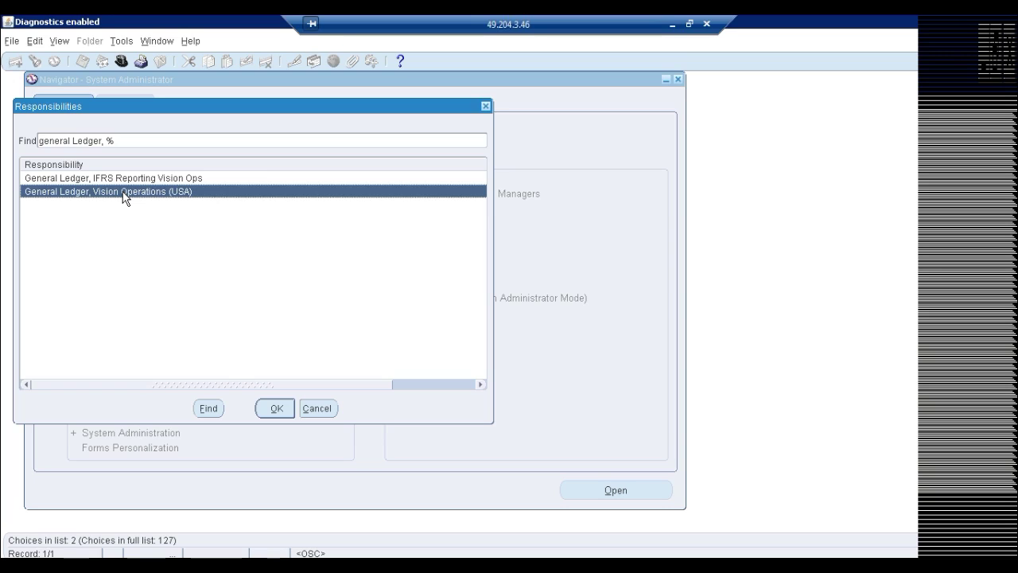
{"action": "left_click", "coordinate": [324, 409]}
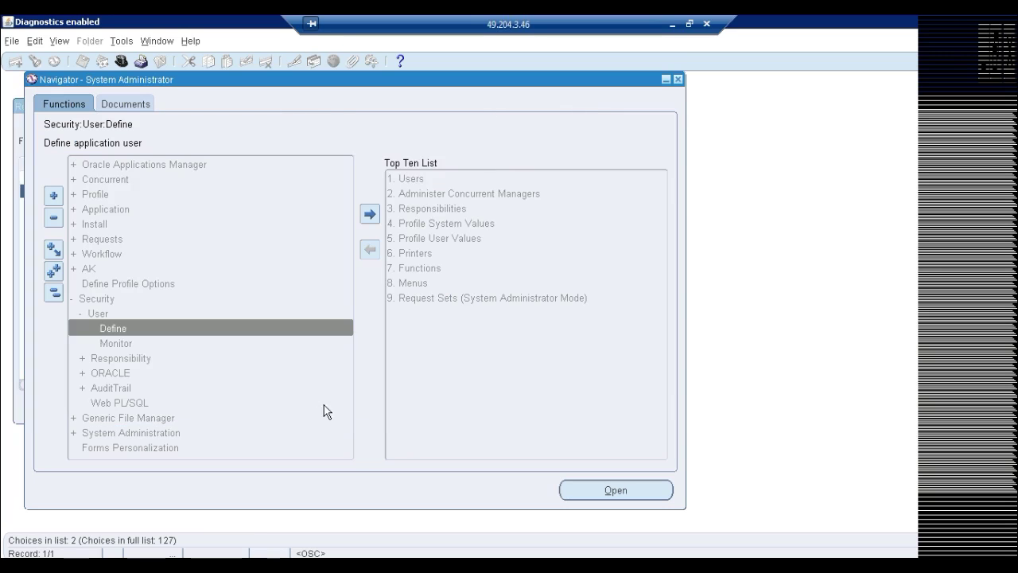
{"action": "double_click", "coordinate": [345, 326]}
{"action": "left_click", "coordinate": [557, 80]}
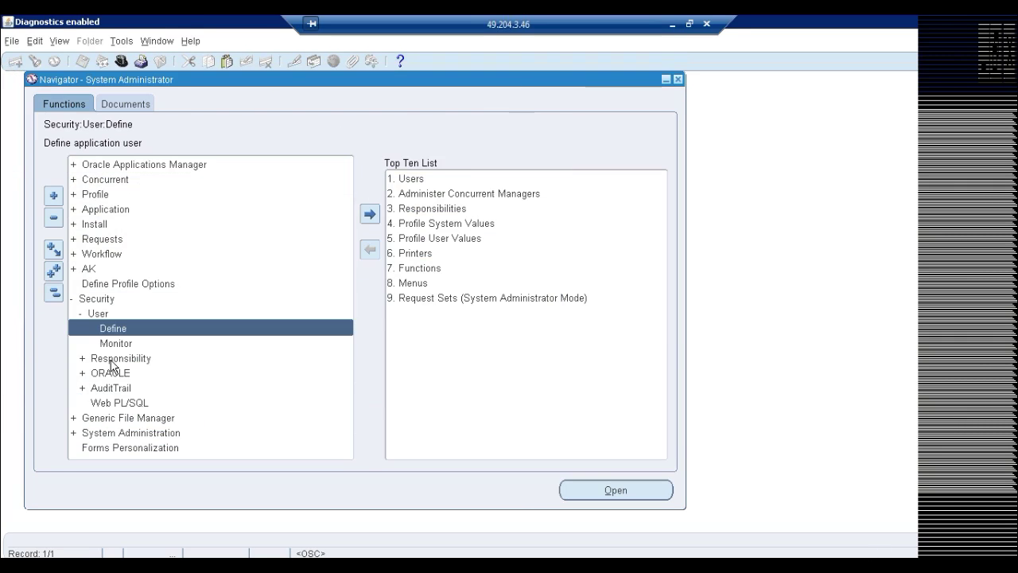
Open the Security > Responsibility > Define form and shift it aside to keep the functions tree visible
{"action": "double_click", "coordinate": [114, 359]}
{"action": "left_click", "coordinate": [119, 374]}
{"action": "double_click", "coordinate": [119, 374]}
{"action": "left_click_drag", "start_coordinate": [318, 80], "coordinate": [465, 101]}
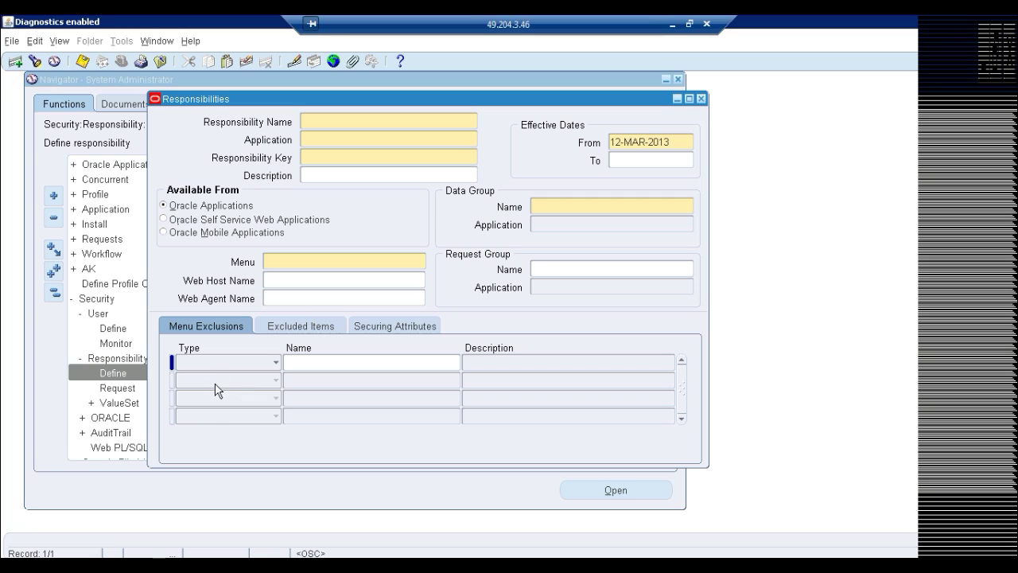
Name the responsibility 'ORA General LEdger', application General Ledger, with responsibility key ORA GL
{"action": "type", "text": "ORAGeneral LEdger"}
{"action": "left_click", "coordinate": [324, 121]}
{"action": "left_click", "coordinate": [328, 138]}
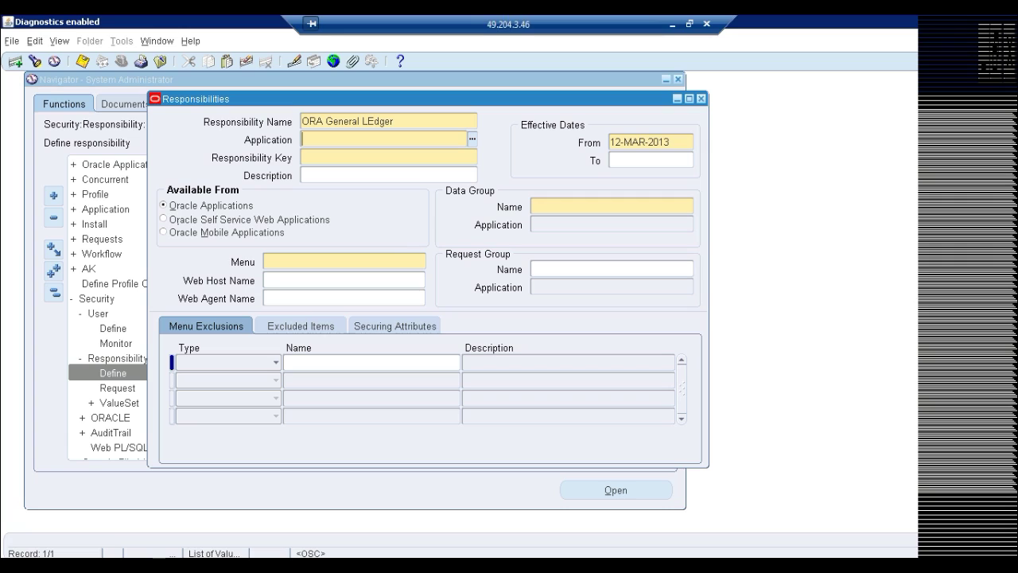
{"action": "type", "text": "general Ledger"}
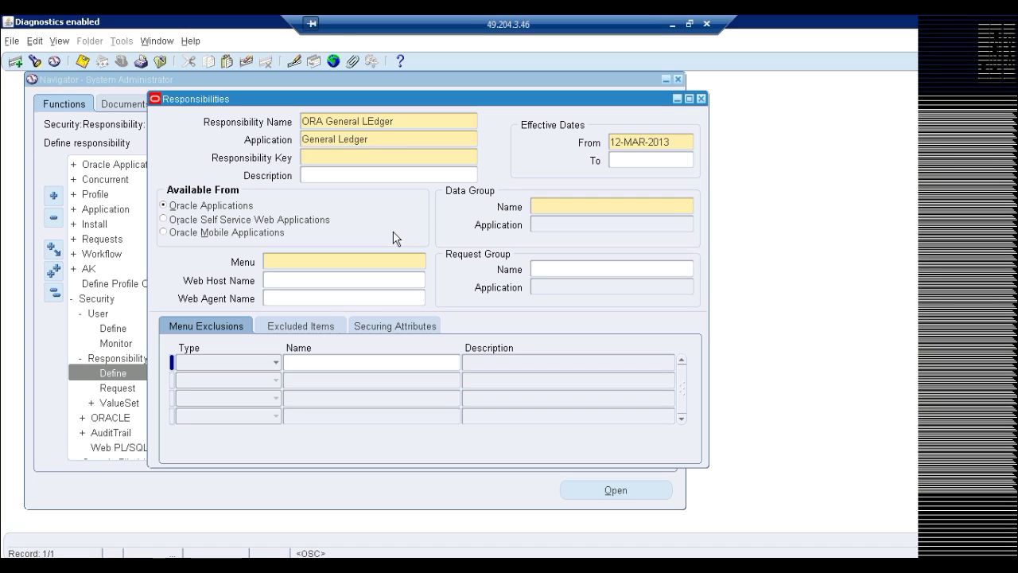
{"action": "type", "text": "OR"}
{"action": "key", "text": "BackSpace"}
{"action": "key", "text": "BackSpace"}
{"action": "type", "text": "G"}
{"action": "key", "text": "BackSpace"}
{"action": "type", "text": "ORA GL"}
{"action": "key", "text": "Tab"}
Set the data group to Standard with data group application General Ledger
{"action": "left_click", "coordinate": [563, 207]}
{"action": "type", "text": "standard"}
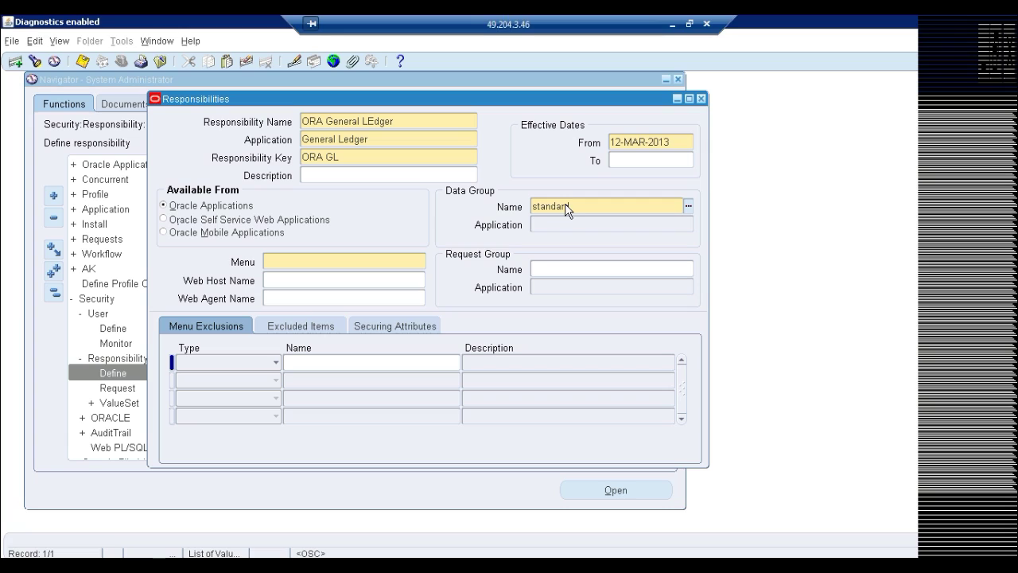
{"action": "key", "text": "Tab"}
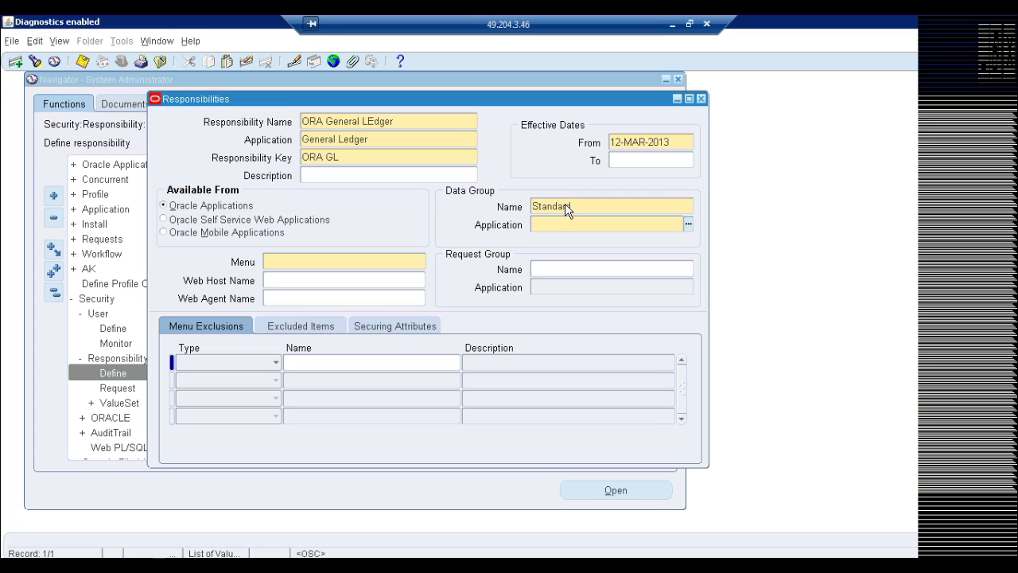
{"action": "type", "text": "general"}
{"action": "key", "text": "Tab"}
{"action": "double_click", "coordinate": [321, 263]}
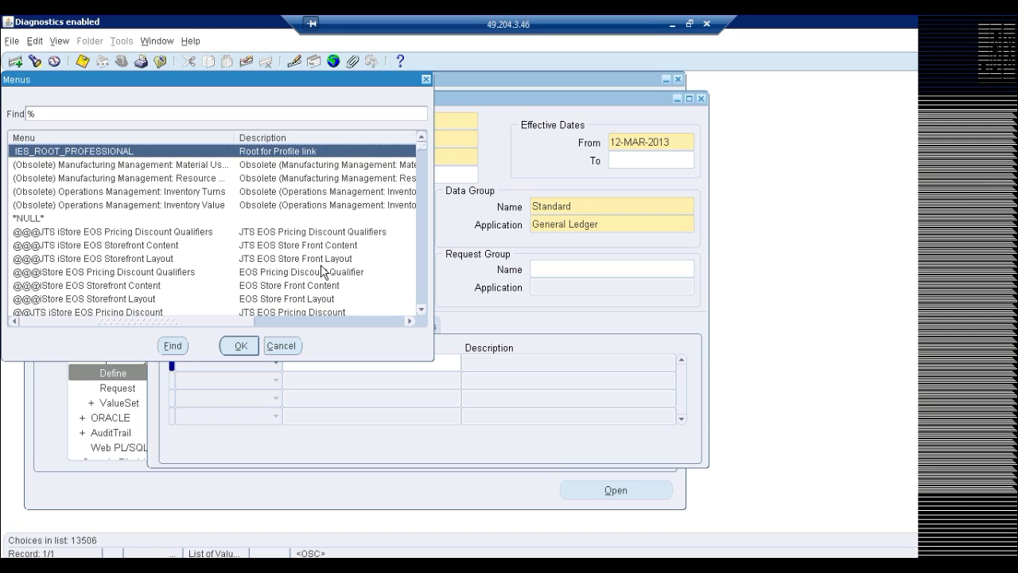
Assign the GL_SUPERUSER menu via a 'super%' search and bring up the first menu-exclusion Type options
{"action": "type", "text": "gl"}
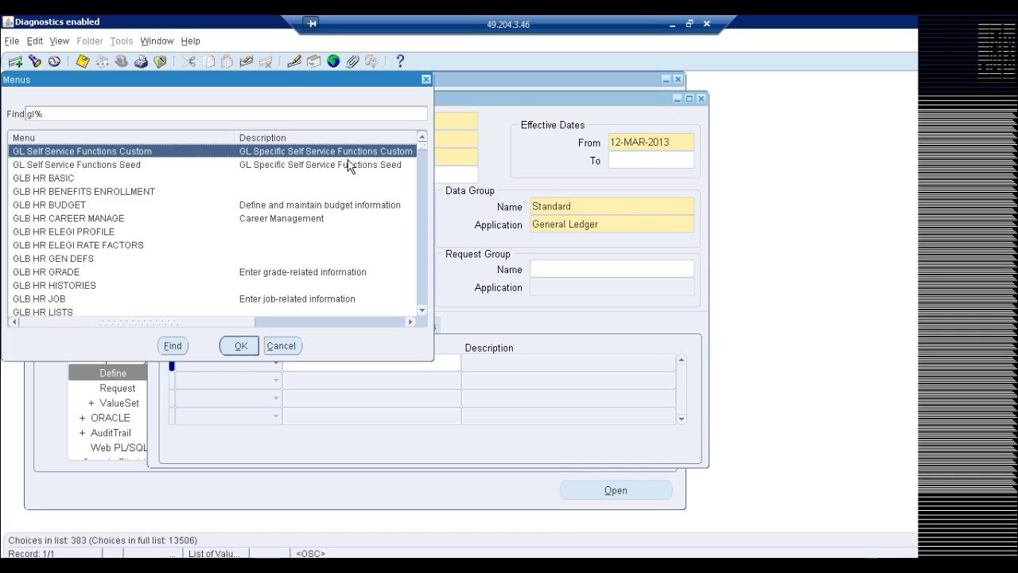
{"action": "left_click", "coordinate": [275, 113]}
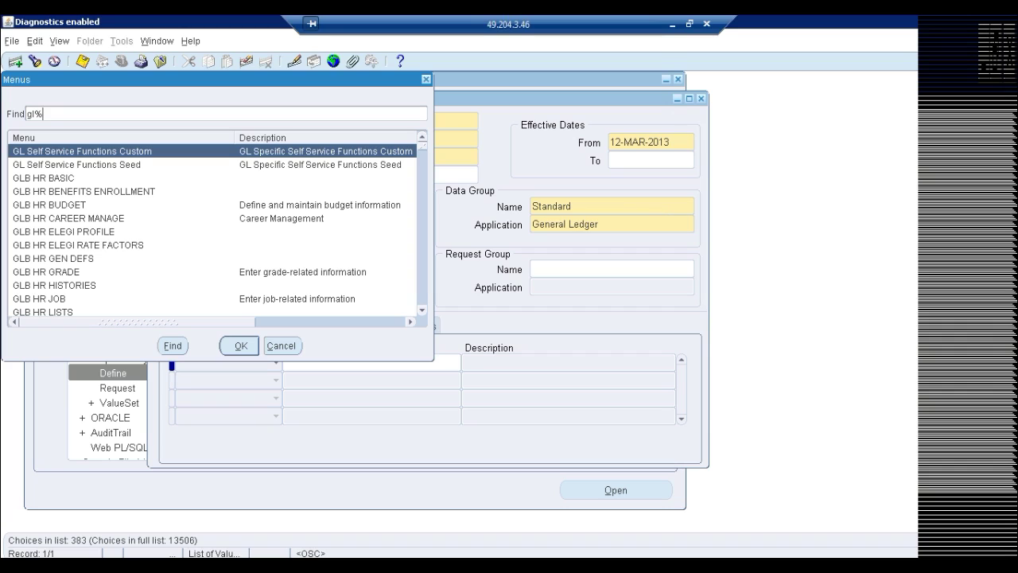
{"action": "type", "text": "super%"}
{"action": "key", "text": "Return"}
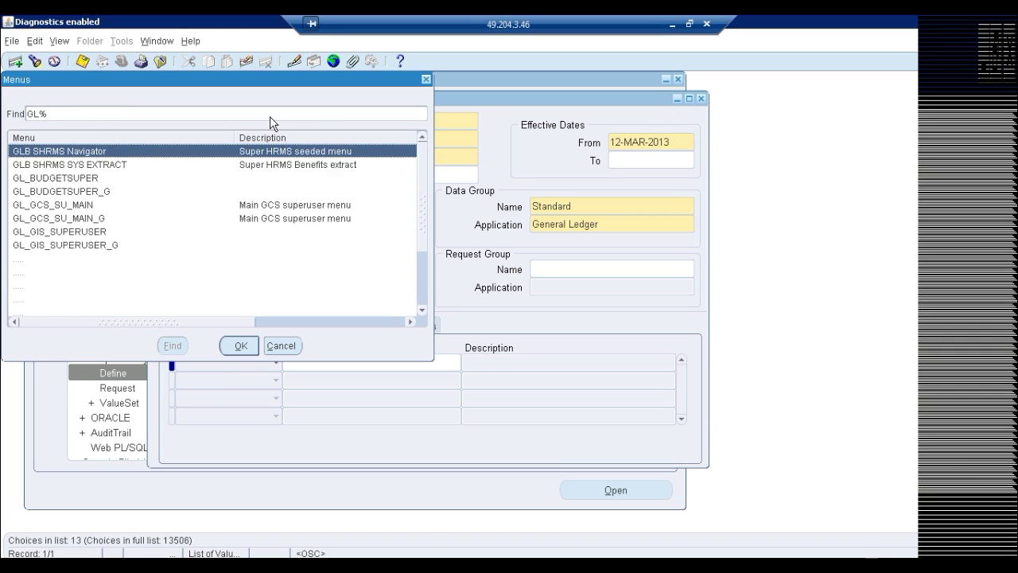
{"action": "left_click", "coordinate": [77, 259]}
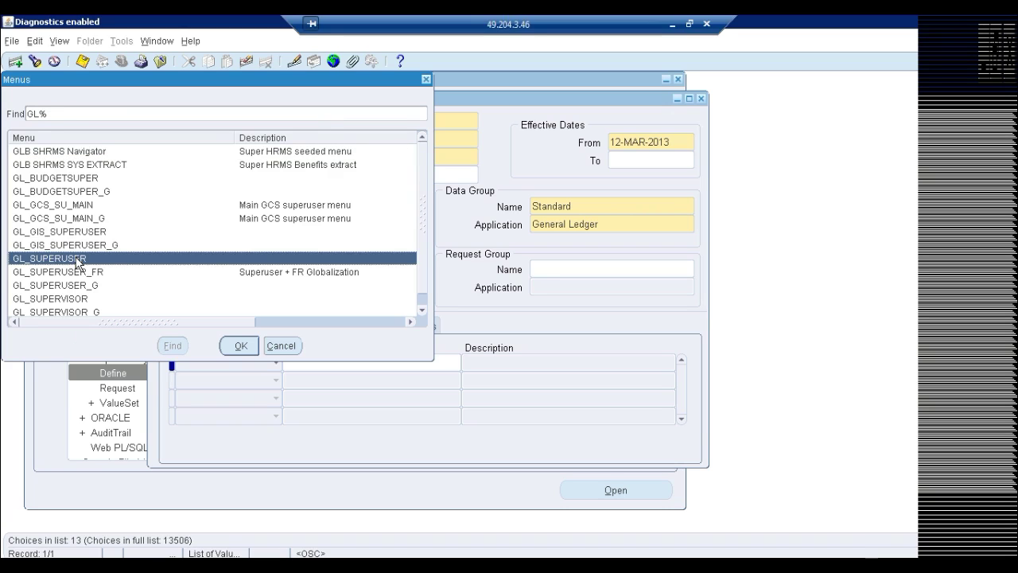
{"action": "double_click", "coordinate": [77, 260]}
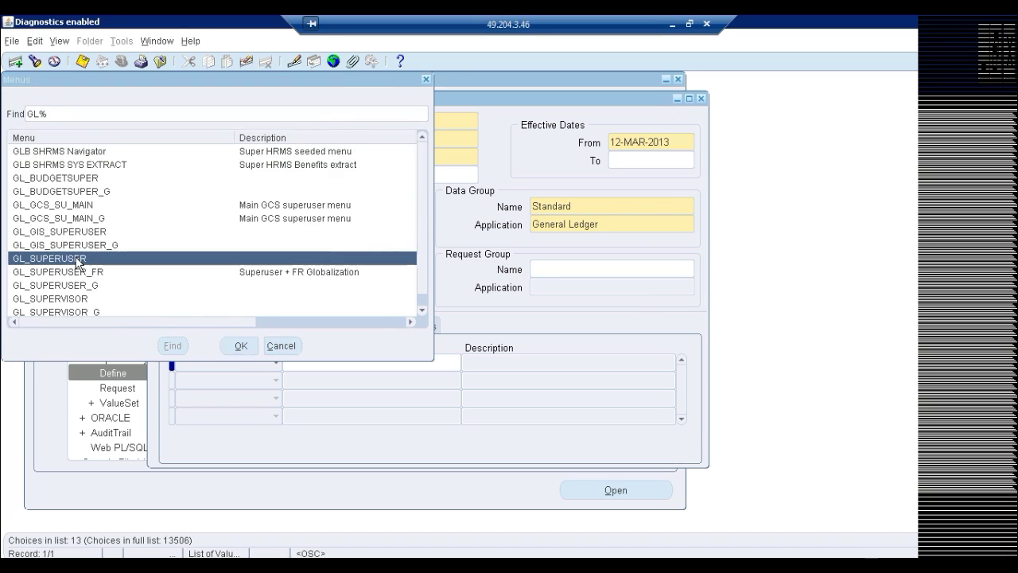
{"action": "left_click", "coordinate": [276, 363]}
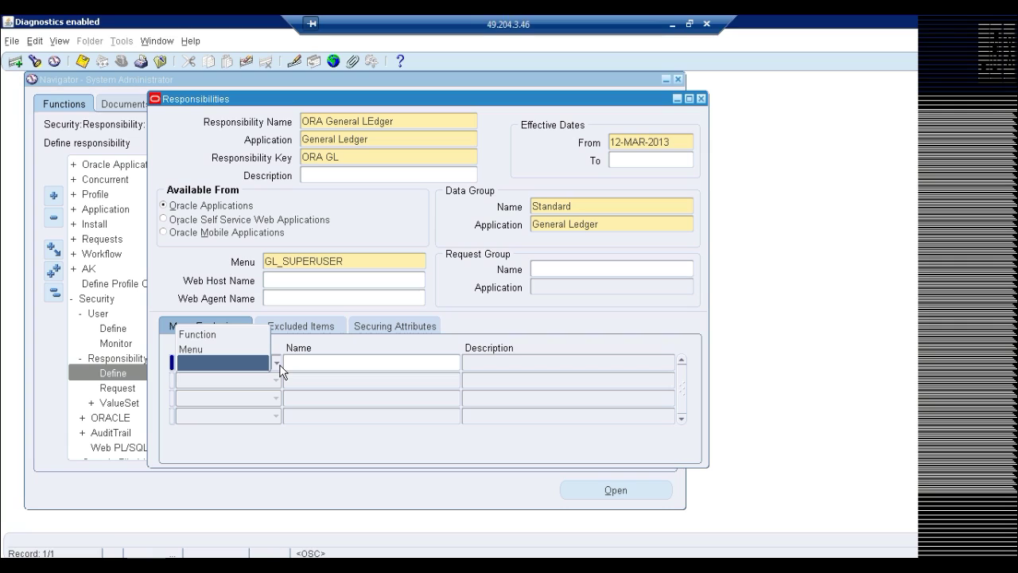
{"action": "left_click", "coordinate": [197, 348]}
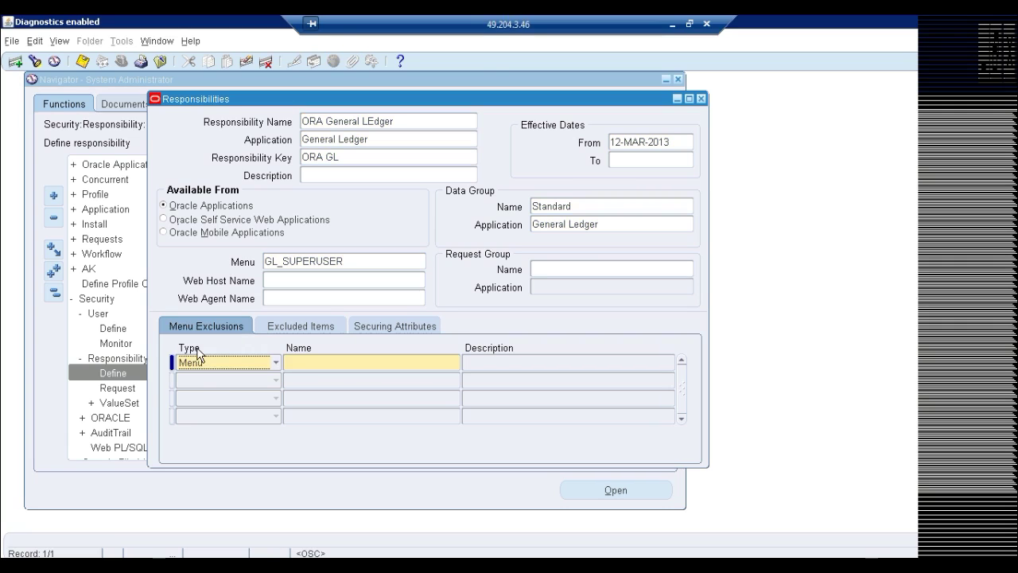
{"action": "double_click", "coordinate": [326, 362]}
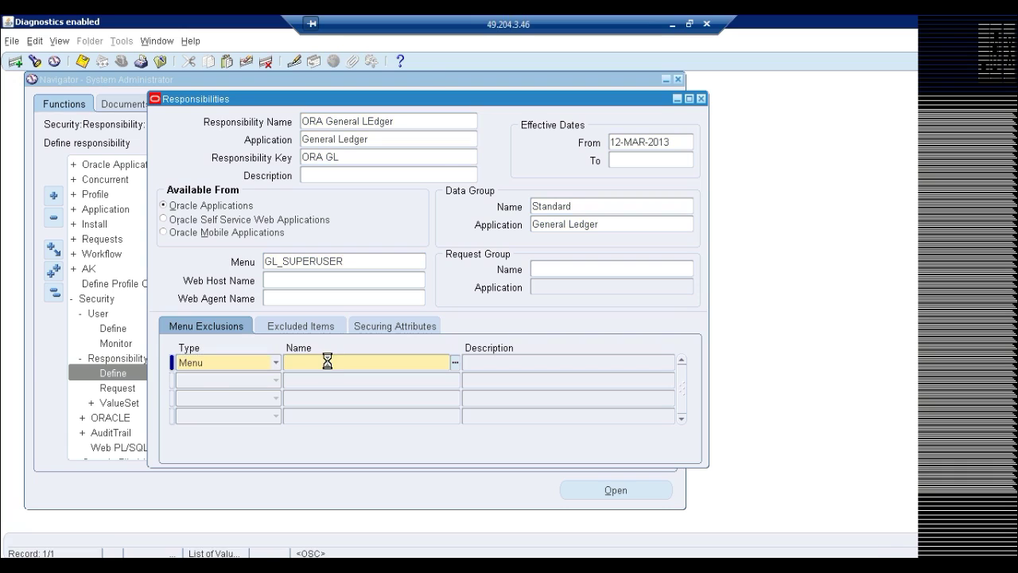
{"action": "type", "text": "a"}
{"action": "key", "text": "BackSpace"}
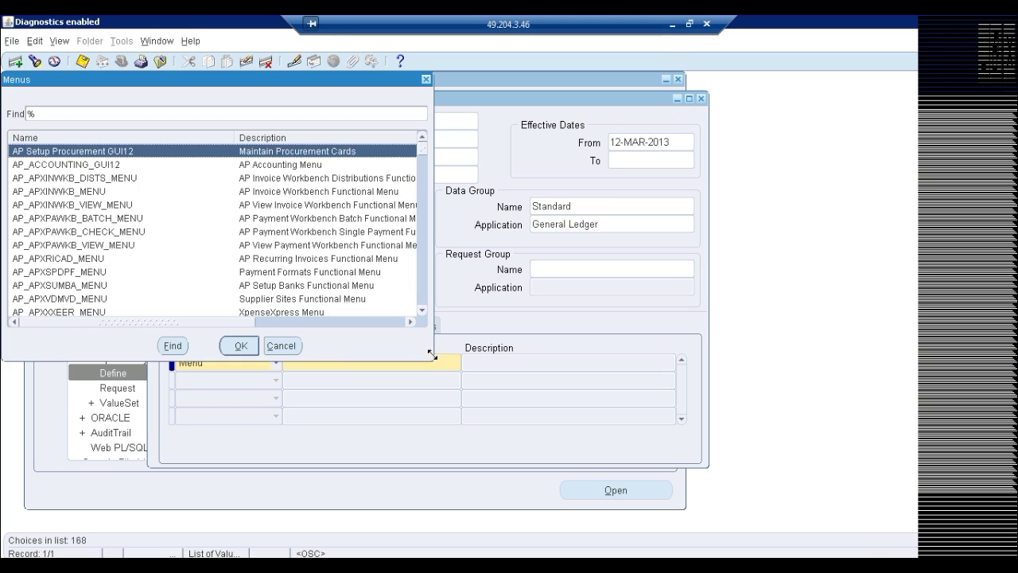
{"action": "left_click_drag", "start_coordinate": [448, 371], "coordinate": [849, 541]}
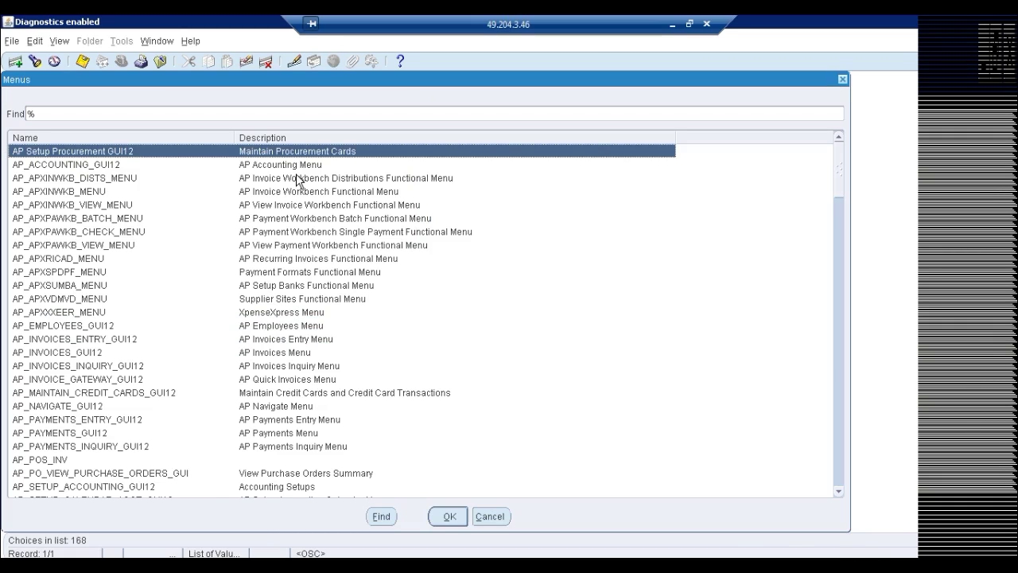
{"action": "type", "text": "g"}
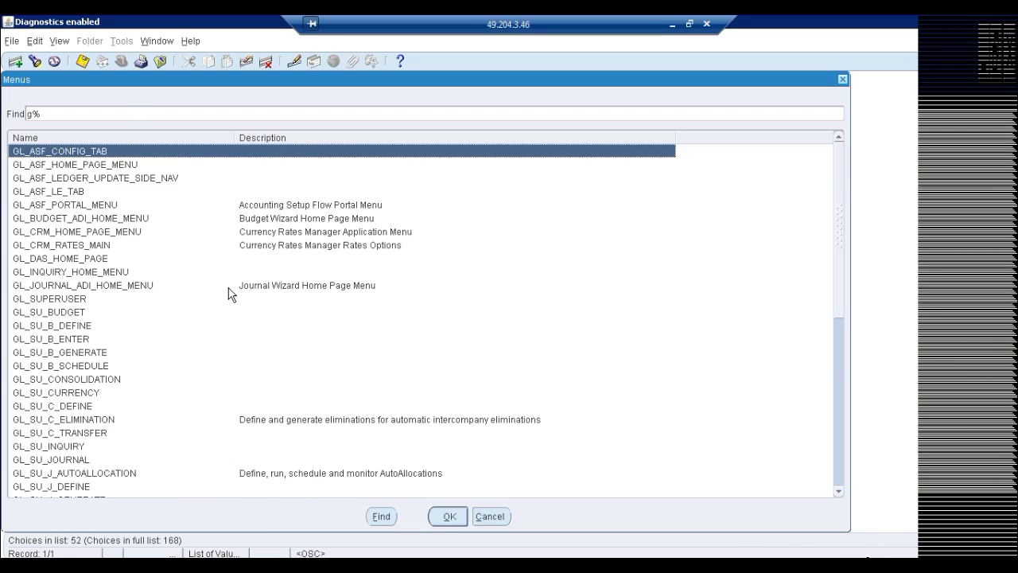
{"action": "left_click", "coordinate": [69, 219]}
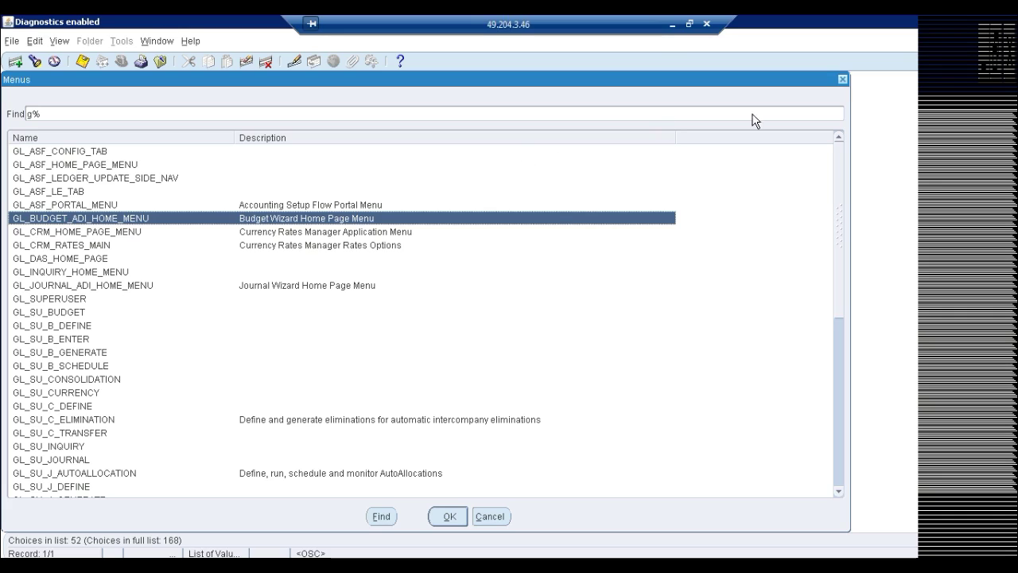
{"action": "left_click", "coordinate": [842, 80]}
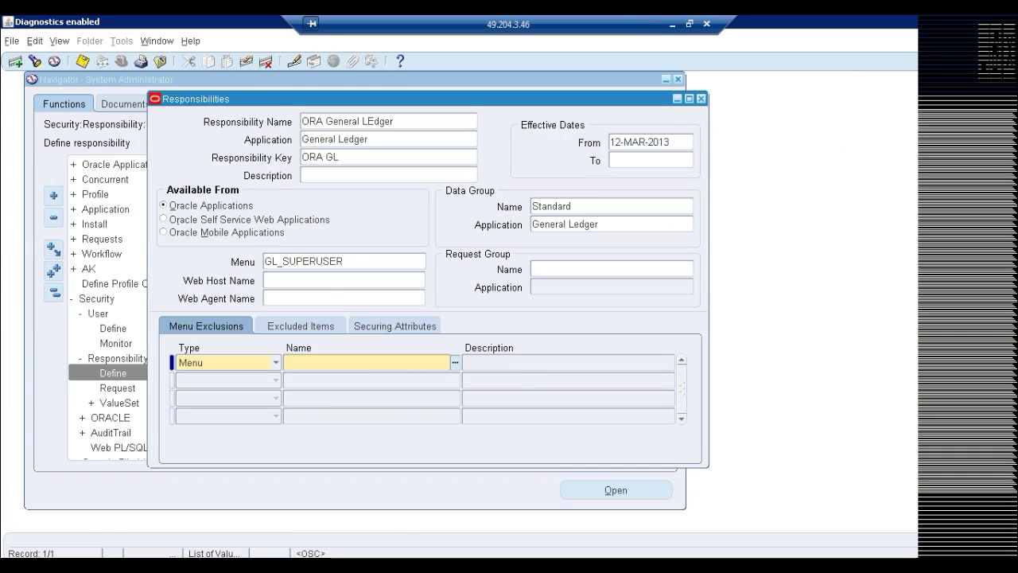
{"action": "left_click", "coordinate": [276, 363]}
{"action": "left_click", "coordinate": [323, 343]}
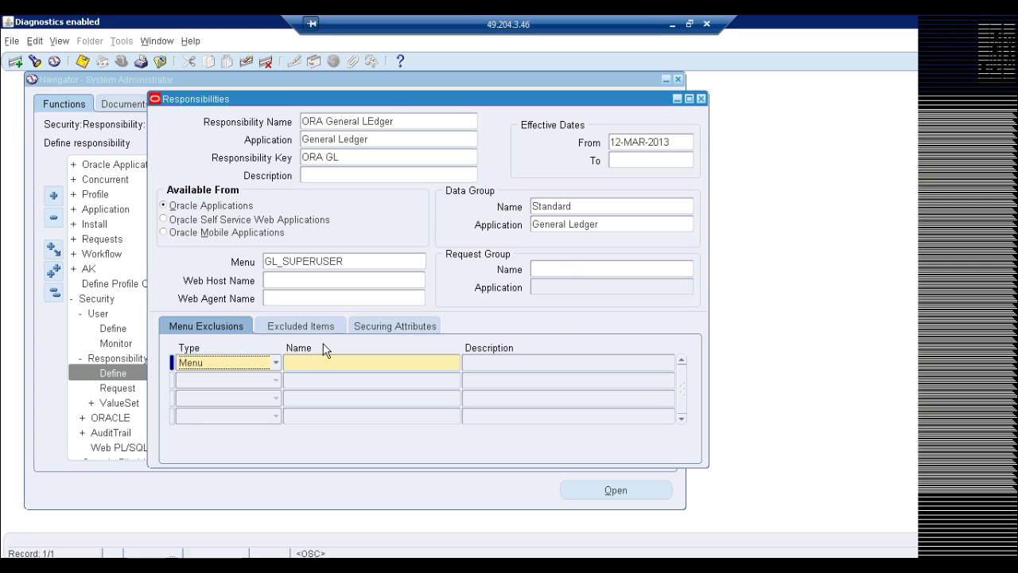
{"action": "key", "text": "Tab"}
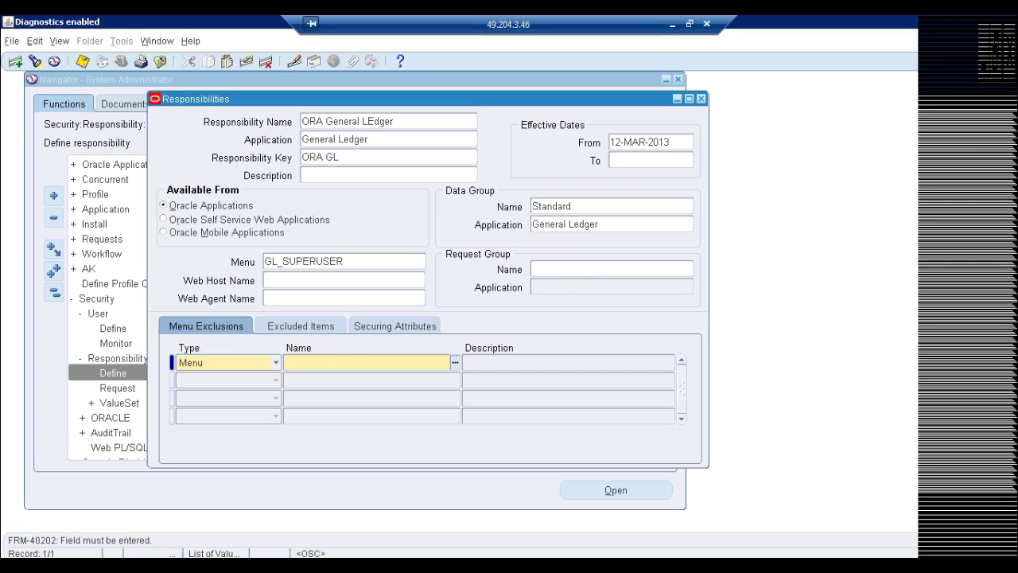
{"action": "left_click", "coordinate": [35, 40]}
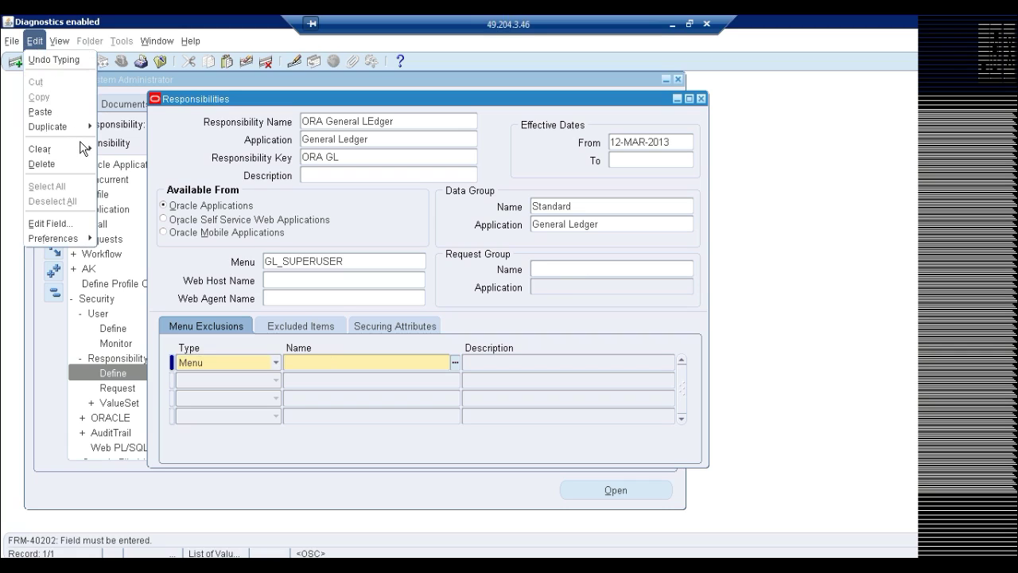
{"action": "mouse_move", "coordinate": [87, 149]}
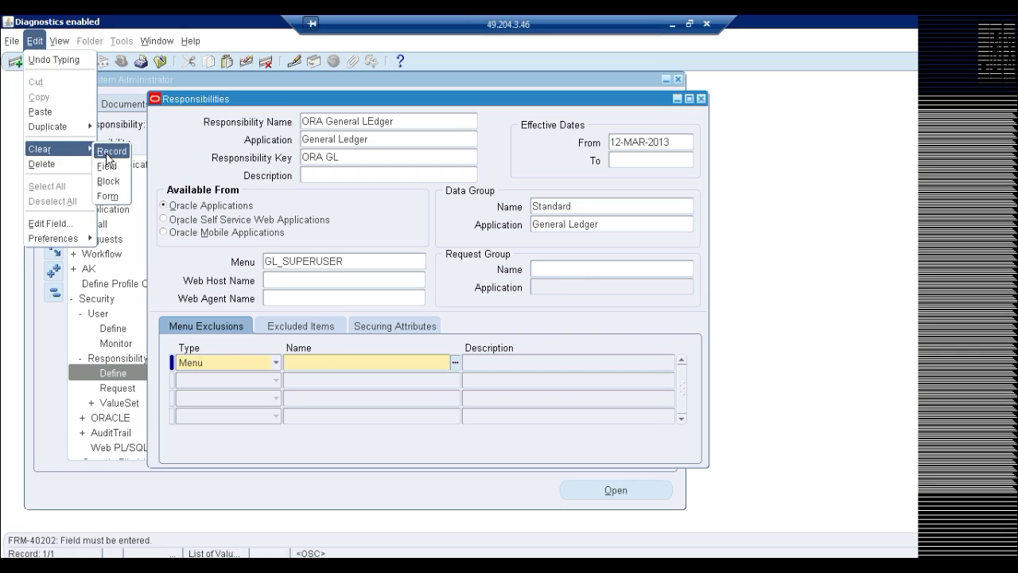
{"action": "left_click", "coordinate": [108, 151]}
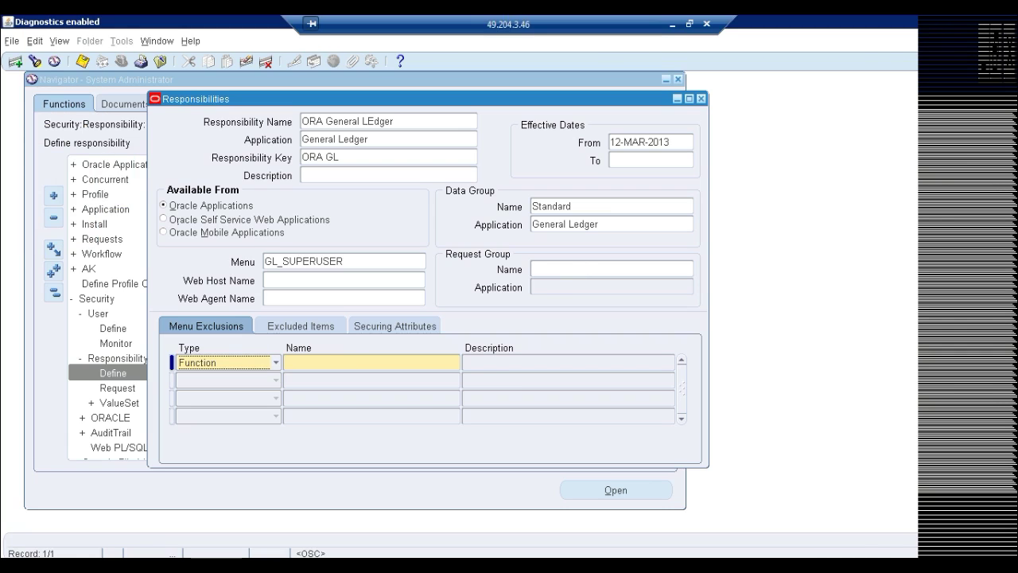
{"action": "left_click", "coordinate": [555, 269]}
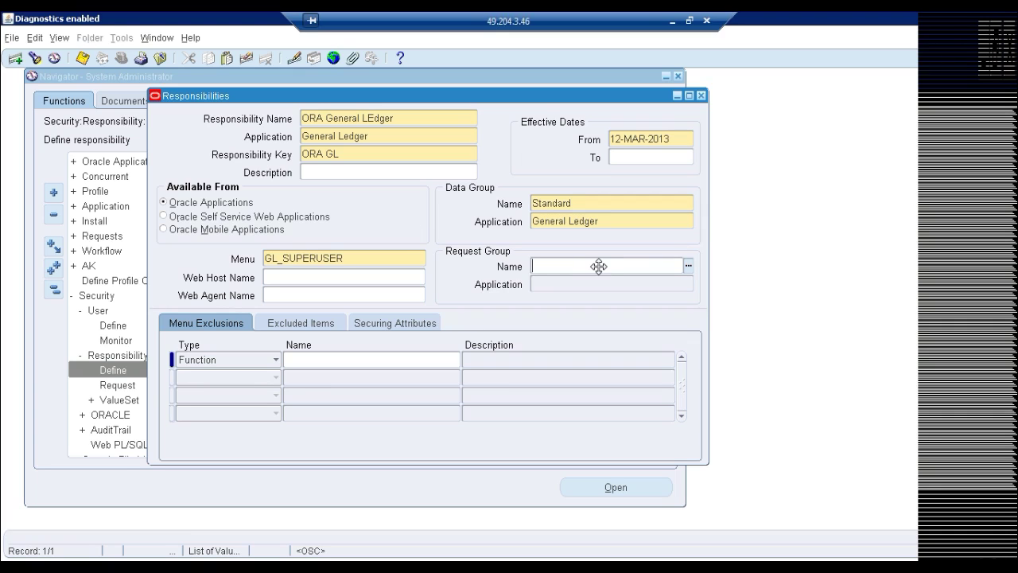
Assign request group GL Concurrent Program Group to ORA General LEdger and save the responsibility
{"action": "type", "text": "gl concu"}
{"action": "key", "text": "Tab"}
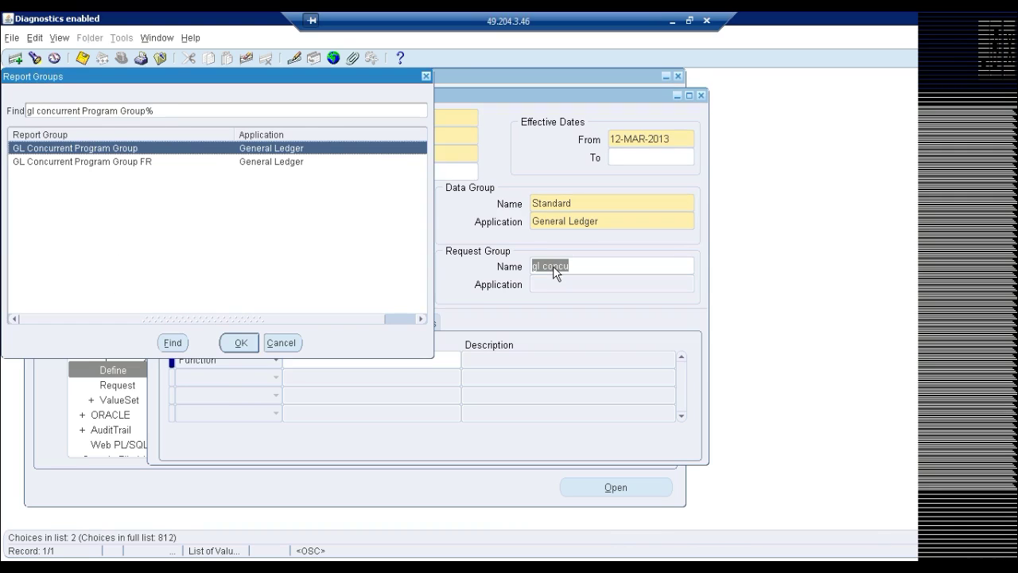
{"action": "key", "text": "Return"}
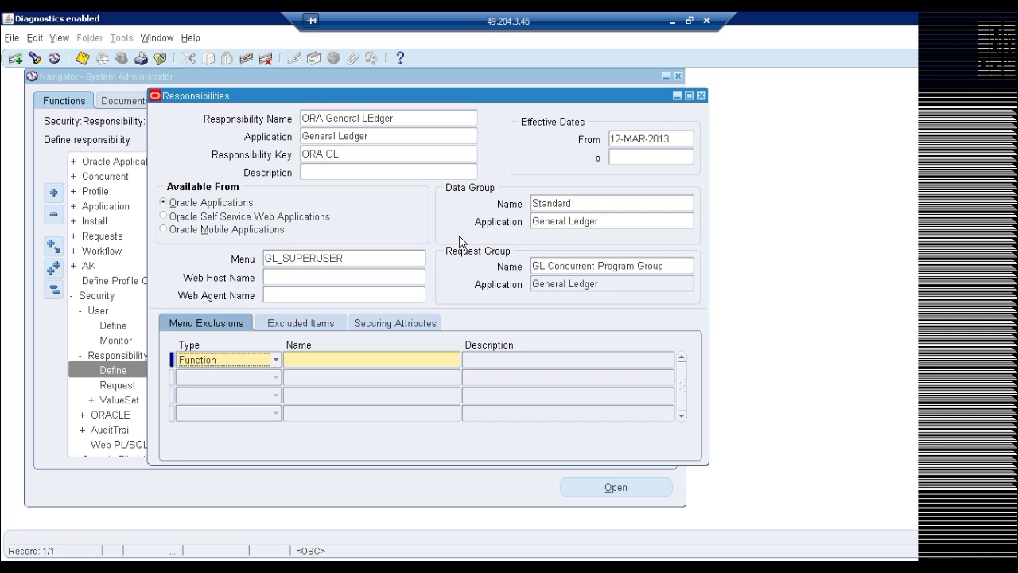
{"action": "key", "text": "ctrl+s"}
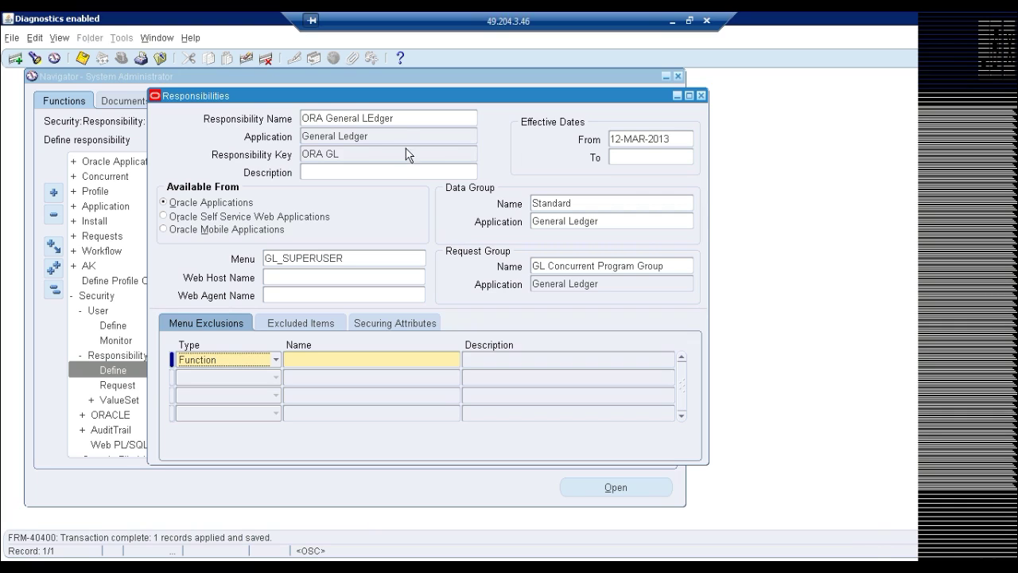
{"action": "left_click", "coordinate": [405, 119]}
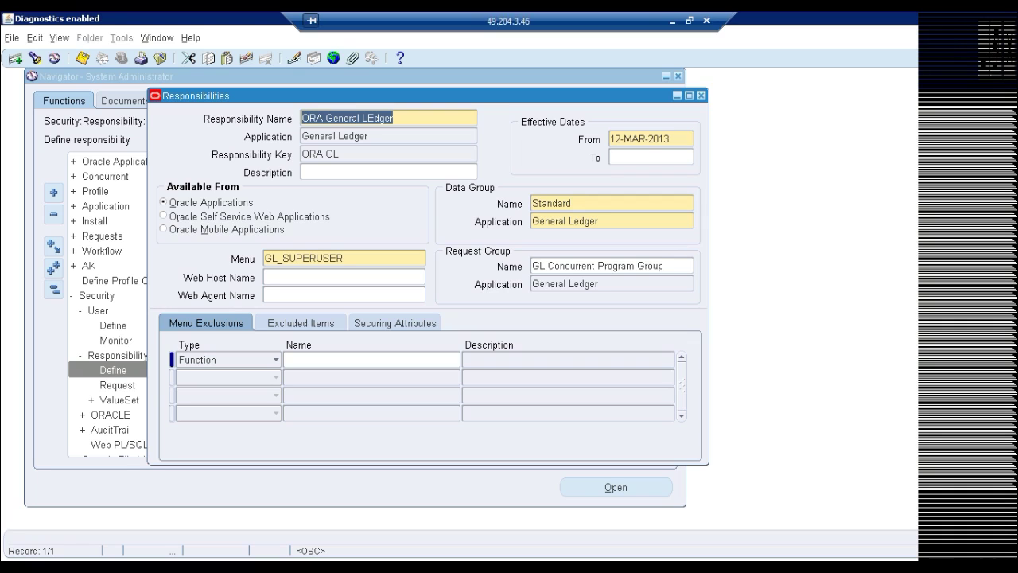
Close the Responsibilities form and start submitting a single new concurrent request
{"action": "left_click", "coordinate": [701, 94]}
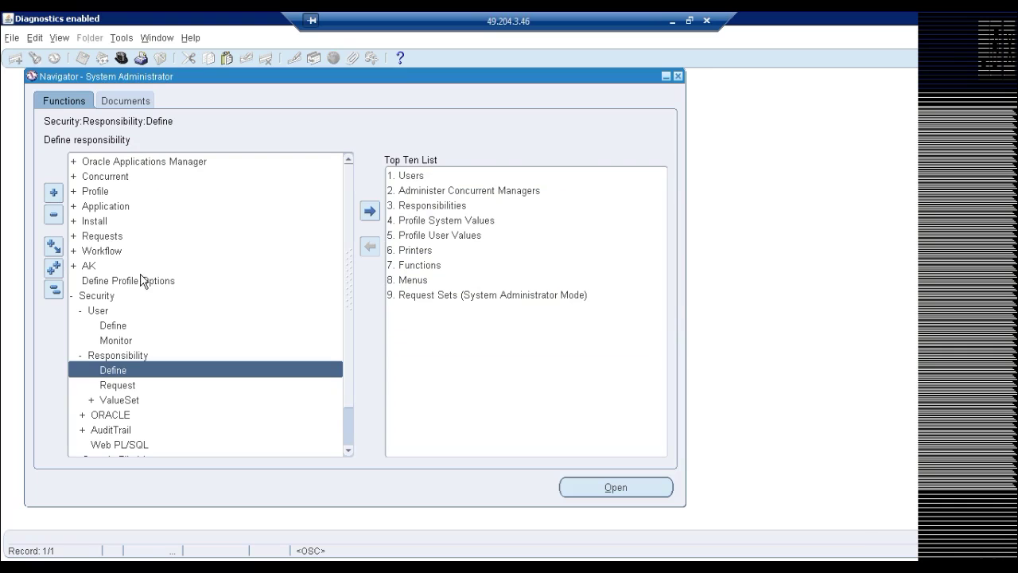
{"action": "left_click", "coordinate": [62, 38]}
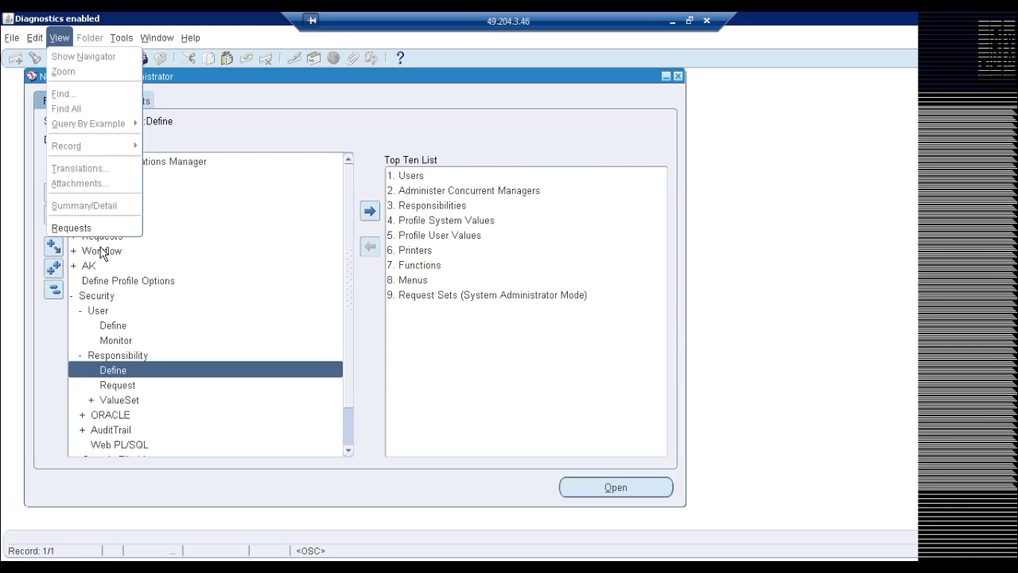
{"action": "left_click", "coordinate": [87, 227]}
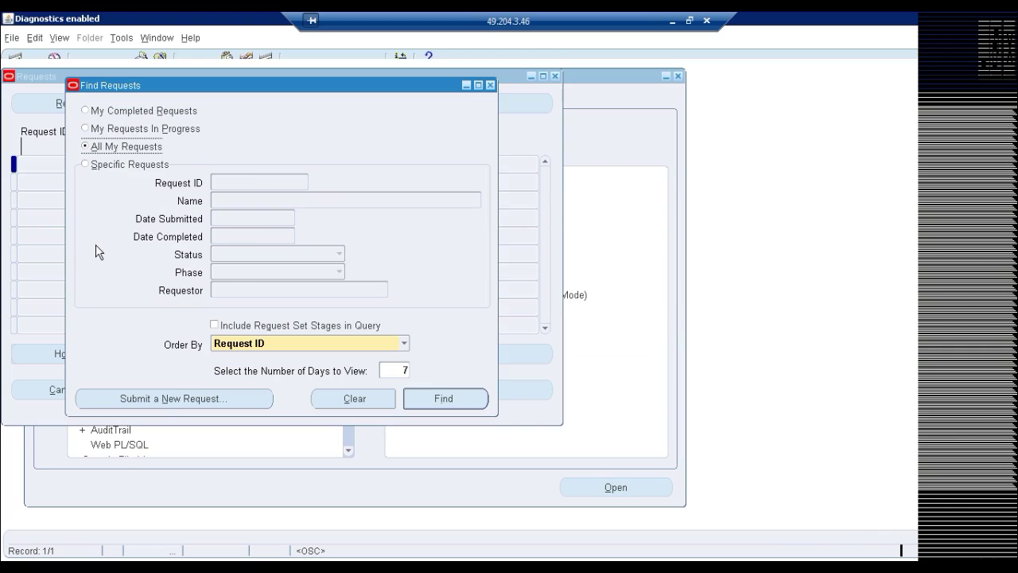
{"action": "left_click", "coordinate": [182, 398]}
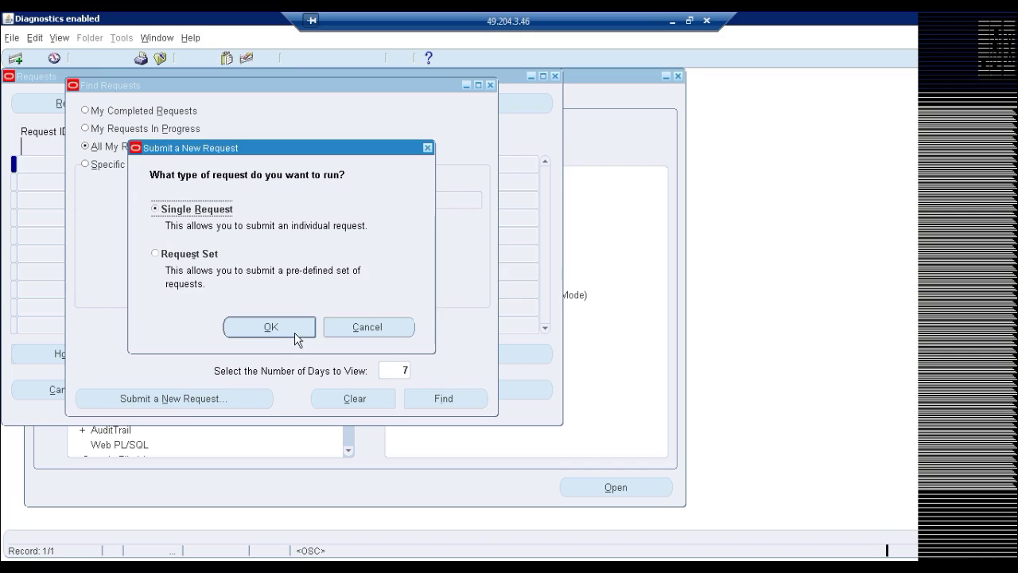
{"action": "left_click", "coordinate": [269, 326]}
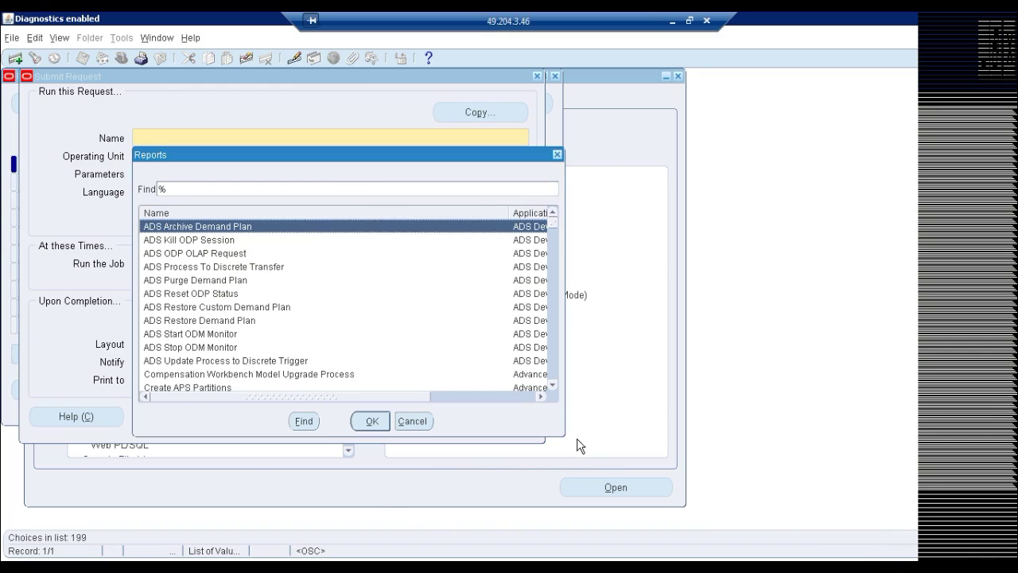
Choose the Active Users report as the program, scheduled to run as soon as possible
{"action": "left_click_drag", "start_coordinate": [564, 436], "coordinate": [766, 528]}
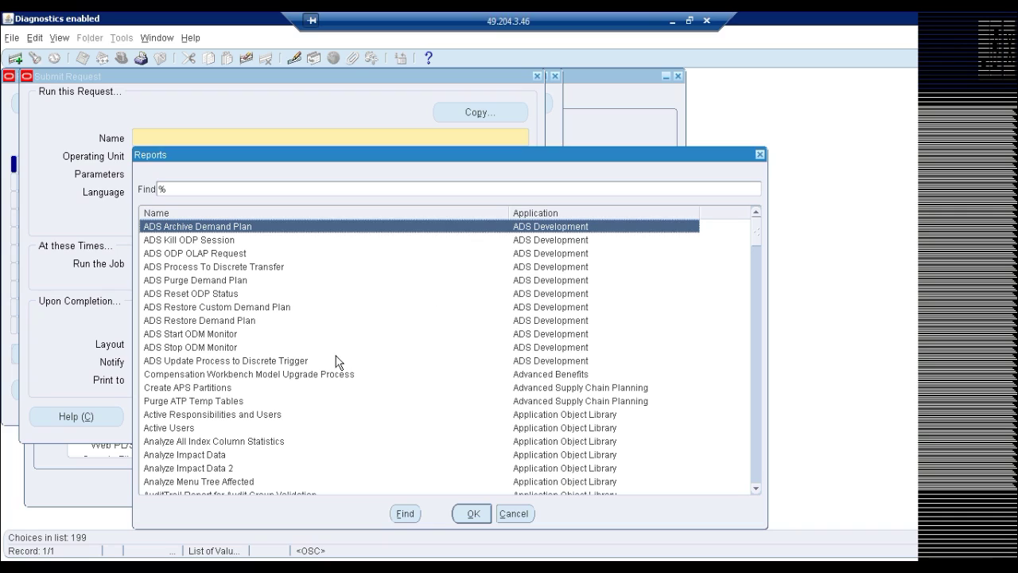
{"action": "left_click", "coordinate": [230, 415]}
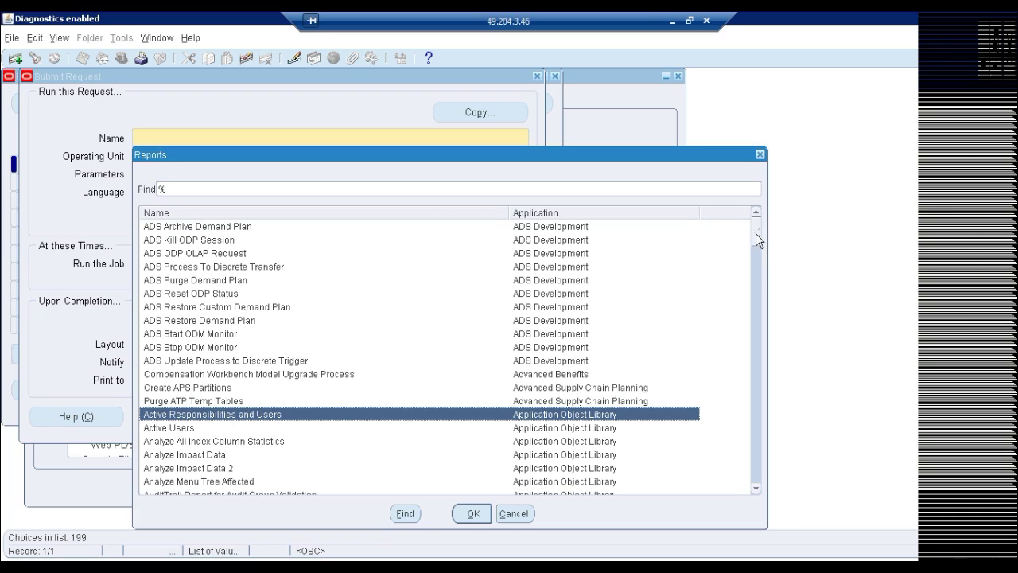
{"action": "scroll", "coordinate": [756, 239], "scroll_direction": "down", "scroll_amount": 1}
{"action": "scroll", "coordinate": [755, 247], "scroll_direction": "down", "scroll_amount": 2}
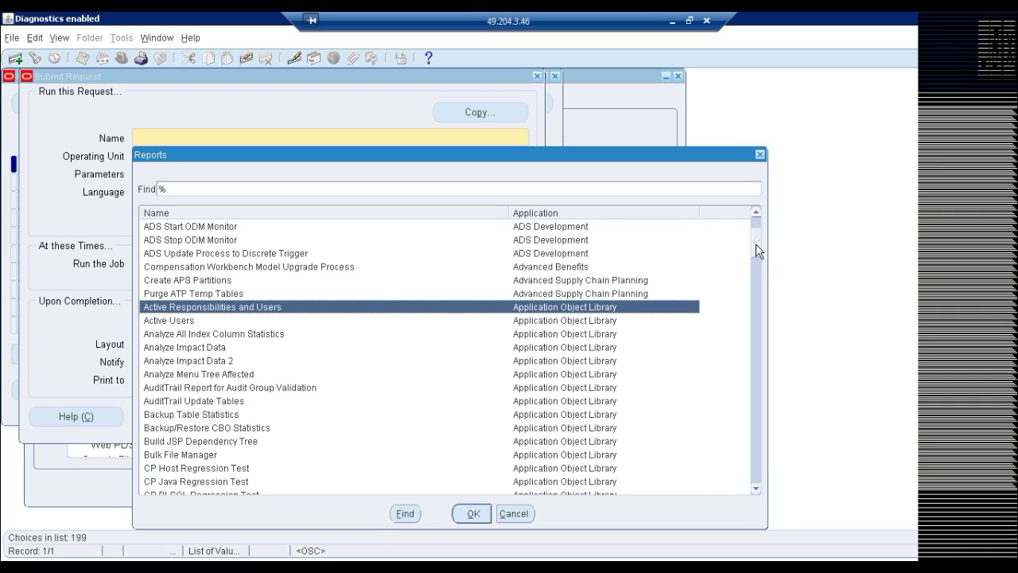
{"action": "left_click", "coordinate": [189, 321]}
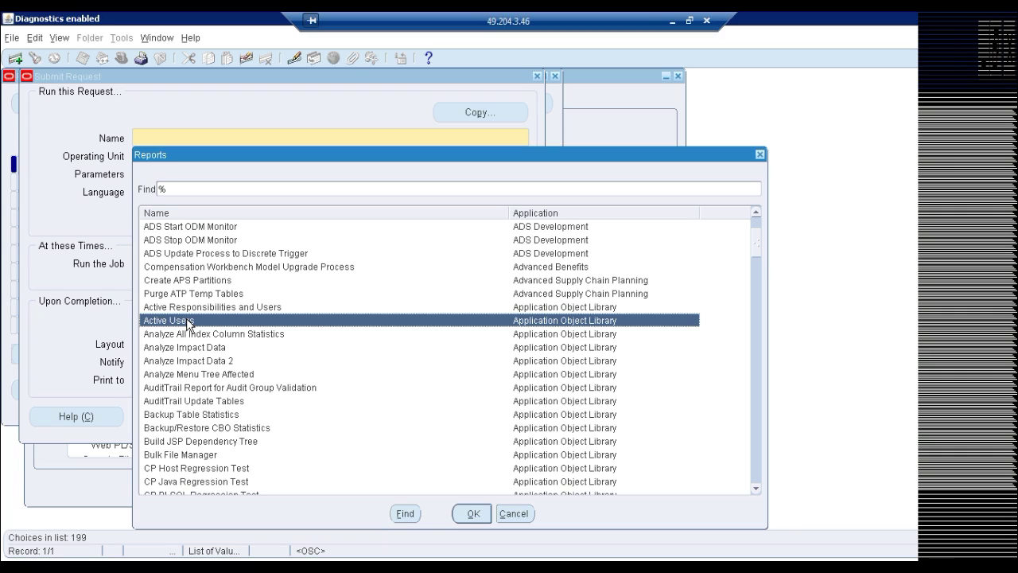
{"action": "double_click", "coordinate": [189, 323]}
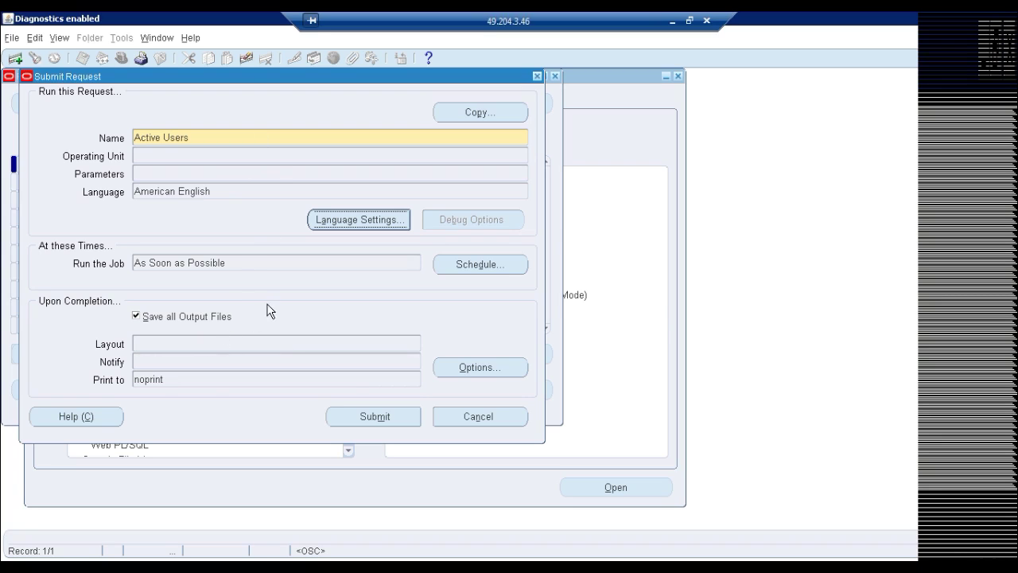
{"action": "left_click_drag", "start_coordinate": [246, 74], "coordinate": [290, 79]}
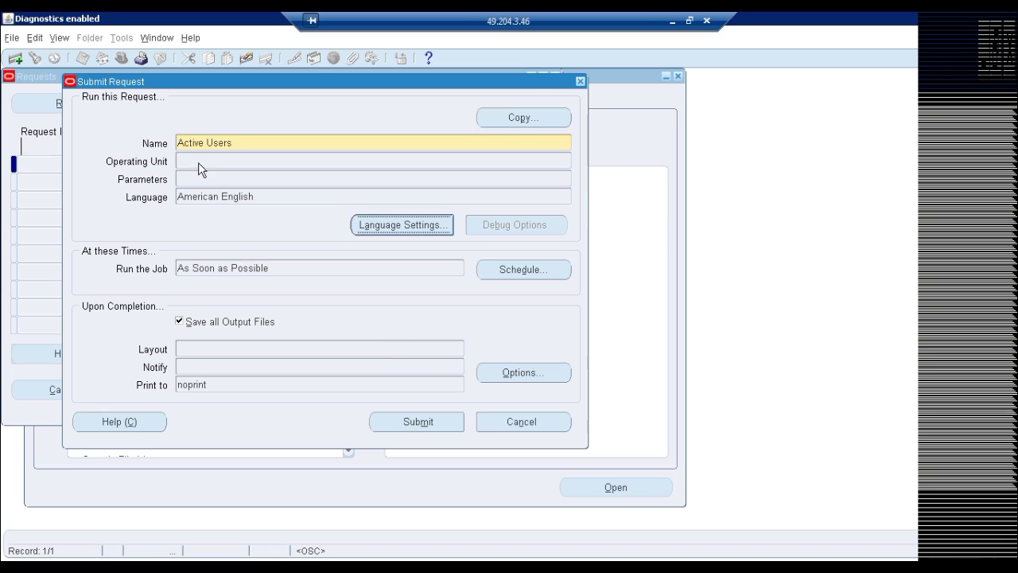
{"action": "left_click", "coordinate": [417, 421]}
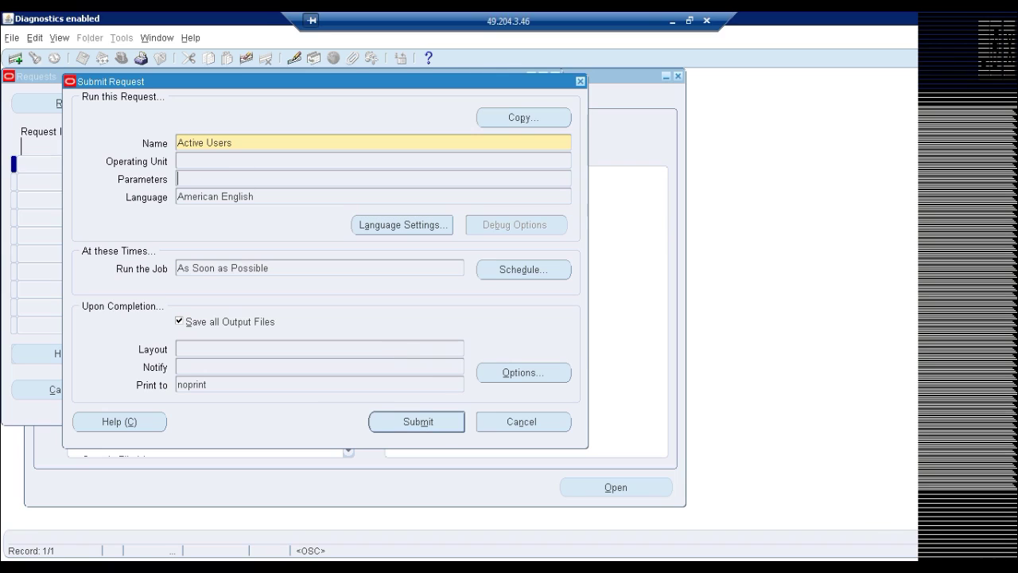
Submit the Active Users request (ID 5807050), decline another, and find all my requests from 7 days
{"action": "left_click", "coordinate": [415, 421]}
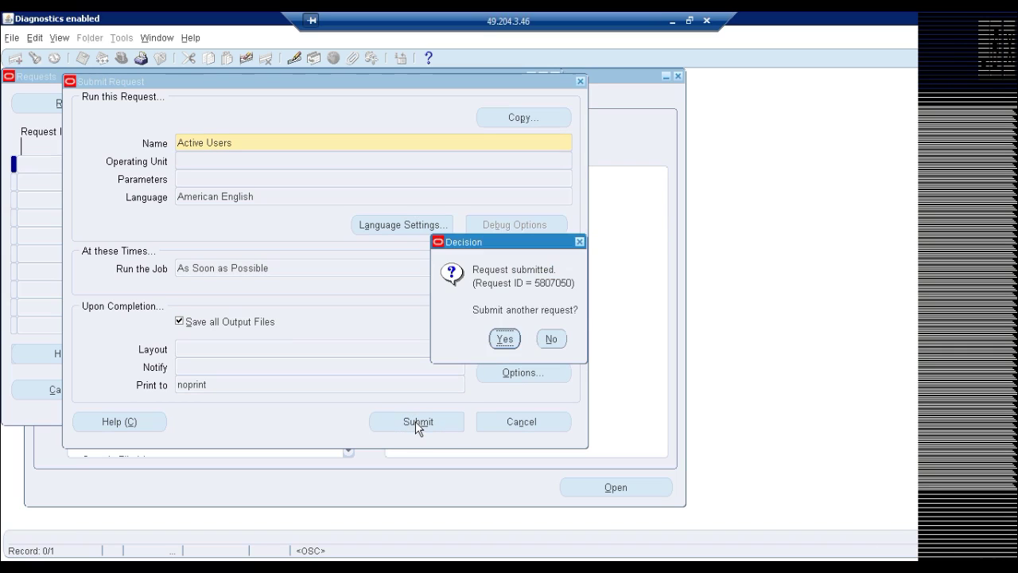
{"action": "left_click", "coordinate": [550, 339]}
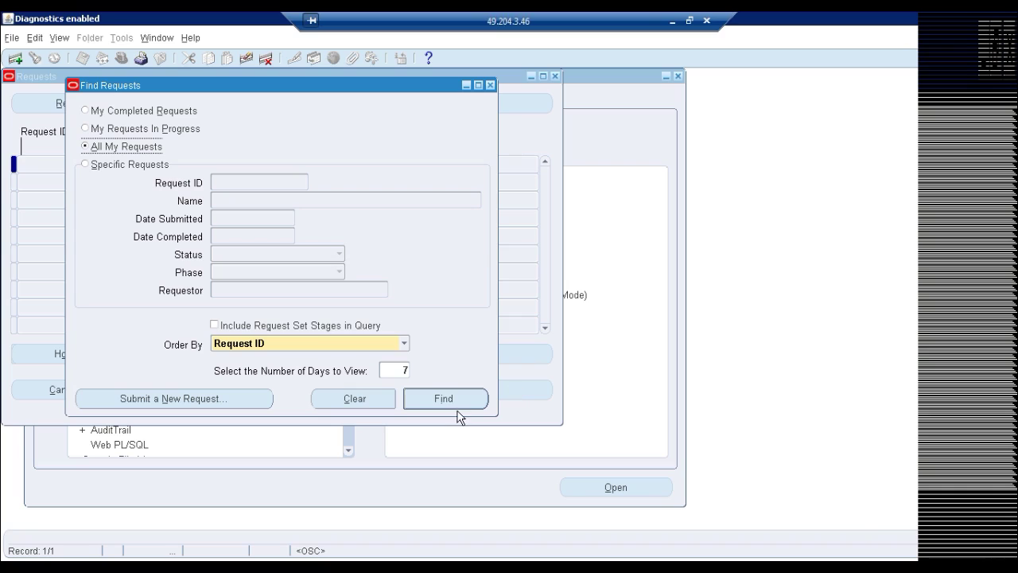
{"action": "left_click", "coordinate": [445, 400]}
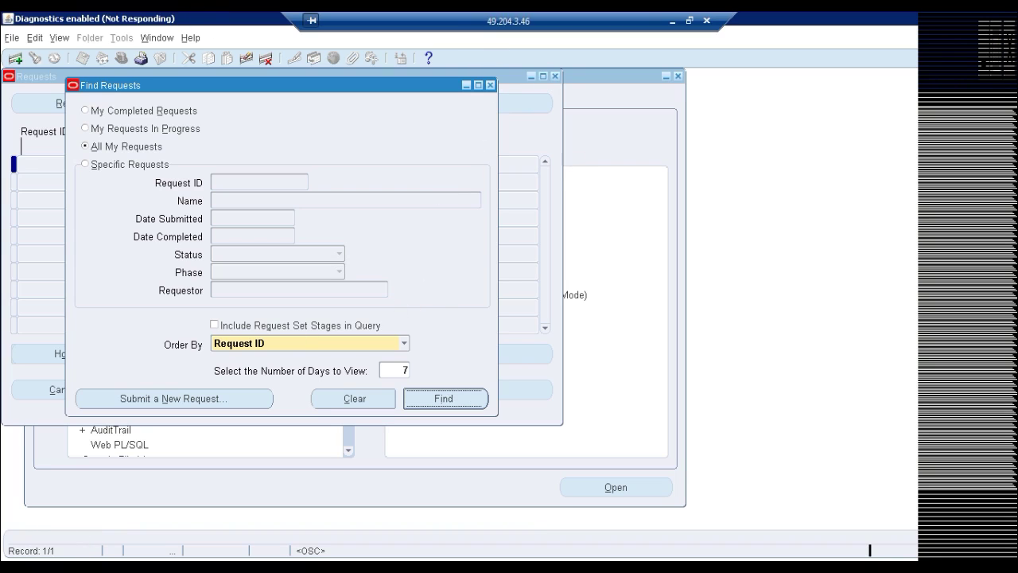
{"action": "key", "text": "super"}
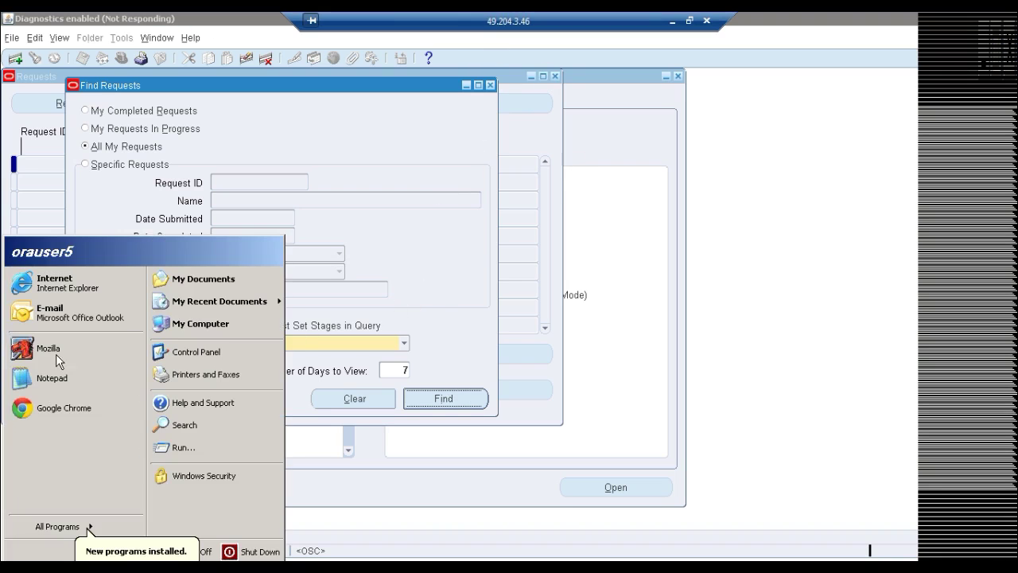
Relaunch the Oracle web home page in Mozilla and pick the System Administrator responsibility
{"action": "left_click", "coordinate": [48, 349]}
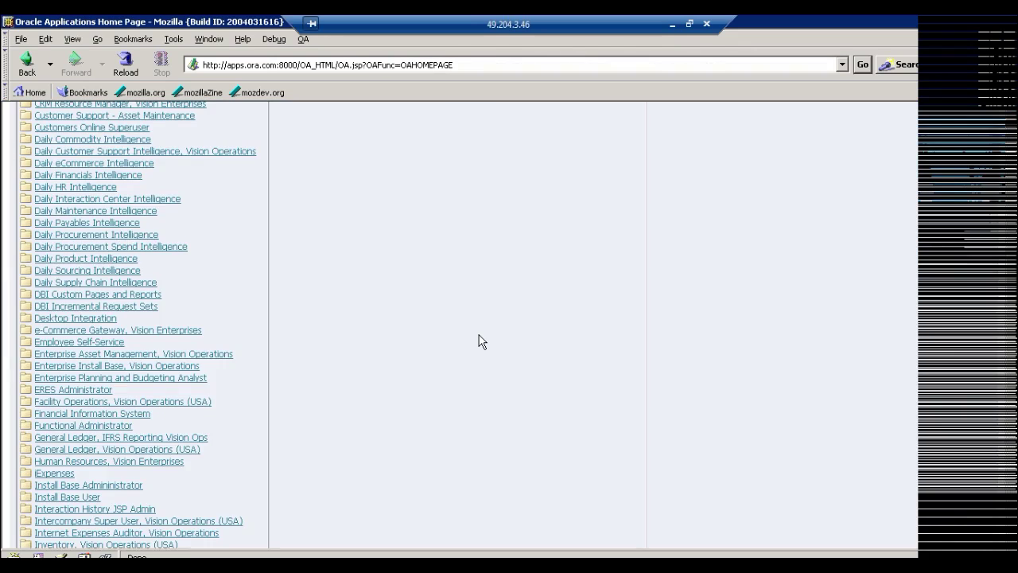
{"action": "scroll", "coordinate": [481, 340], "scroll_direction": "down", "scroll_amount": 10}
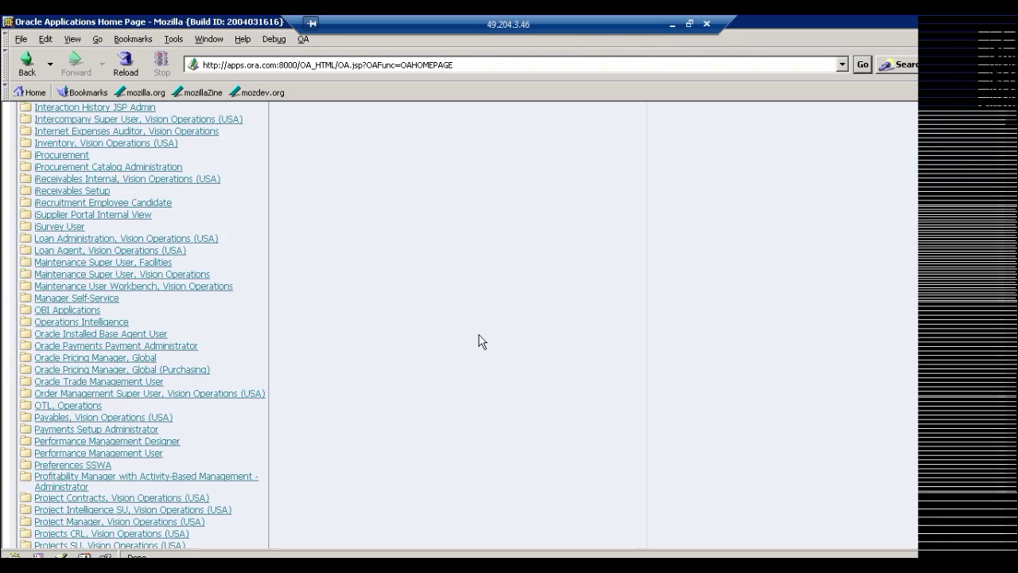
{"action": "scroll", "coordinate": [481, 340], "scroll_direction": "down", "scroll_amount": 10}
{"action": "scroll", "coordinate": [481, 341], "scroll_direction": "down", "scroll_amount": 3}
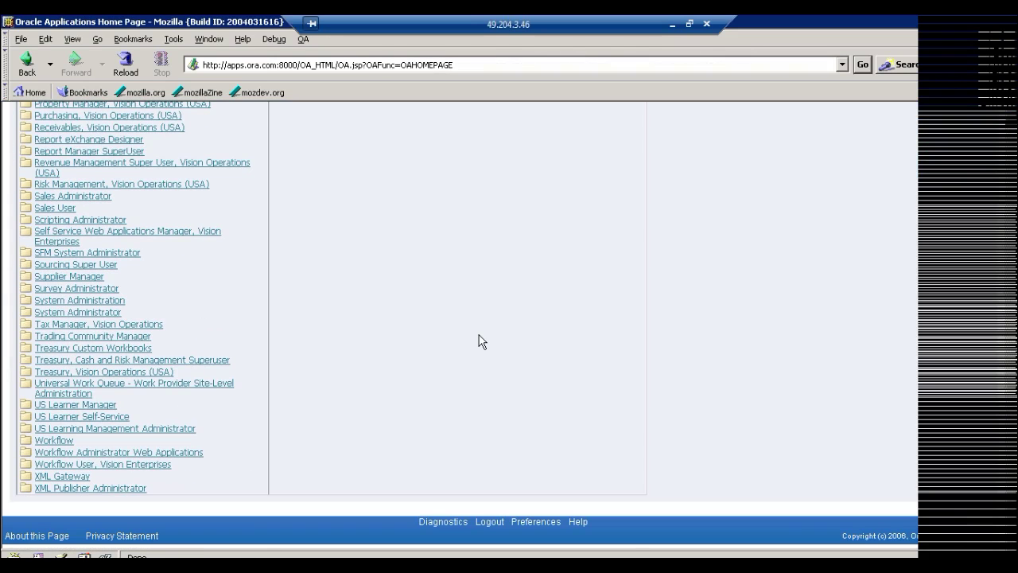
{"action": "left_click", "coordinate": [78, 313]}
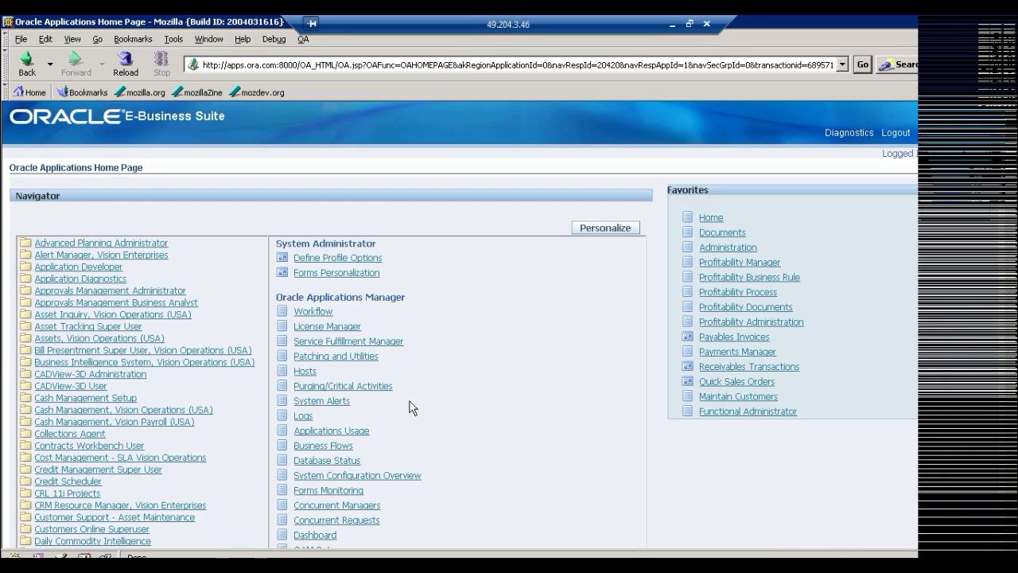
Open Security : Responsibility : Define to get a blank Responsibilities form
{"action": "scroll", "coordinate": [546, 397], "scroll_direction": "down", "scroll_amount": 15}
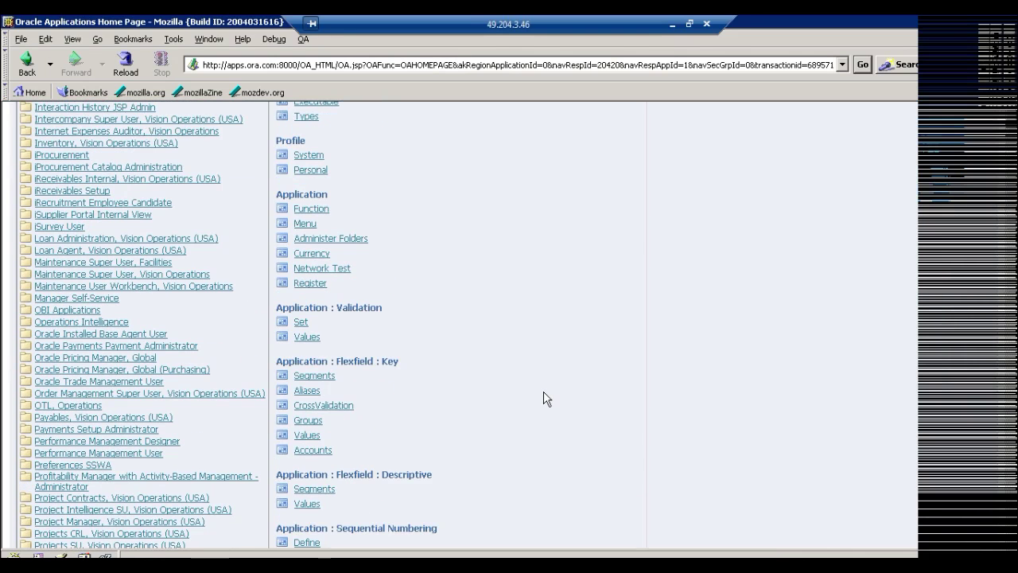
{"action": "scroll", "coordinate": [546, 398], "scroll_direction": "down", "scroll_amount": 10}
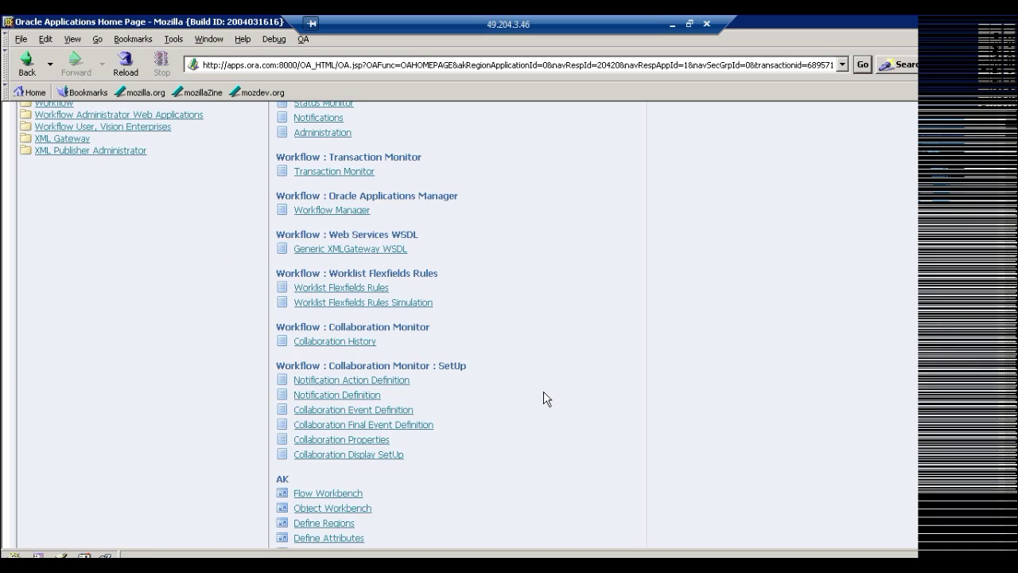
{"action": "scroll", "coordinate": [546, 397], "scroll_direction": "down", "scroll_amount": 10}
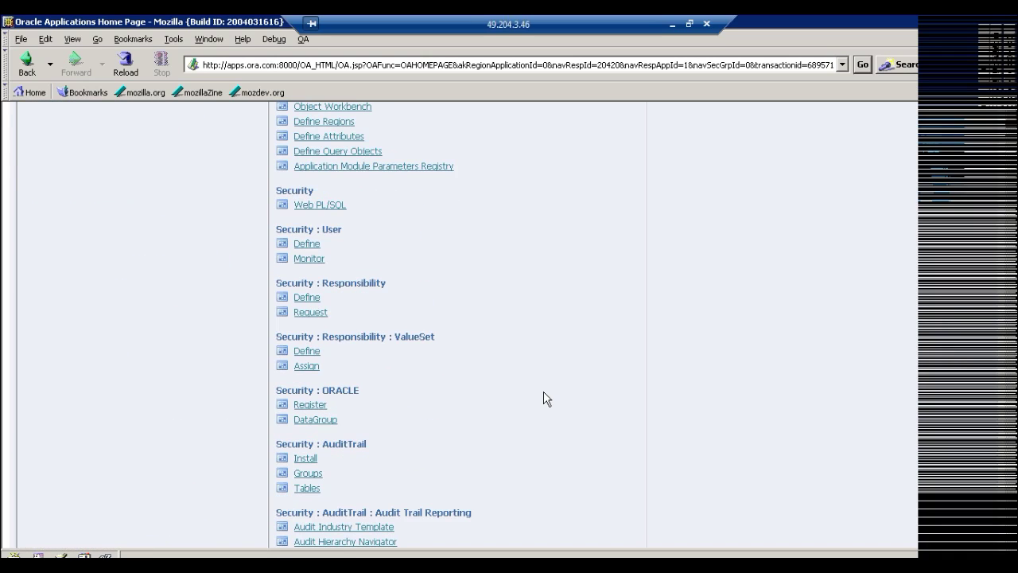
{"action": "left_click", "coordinate": [308, 298]}
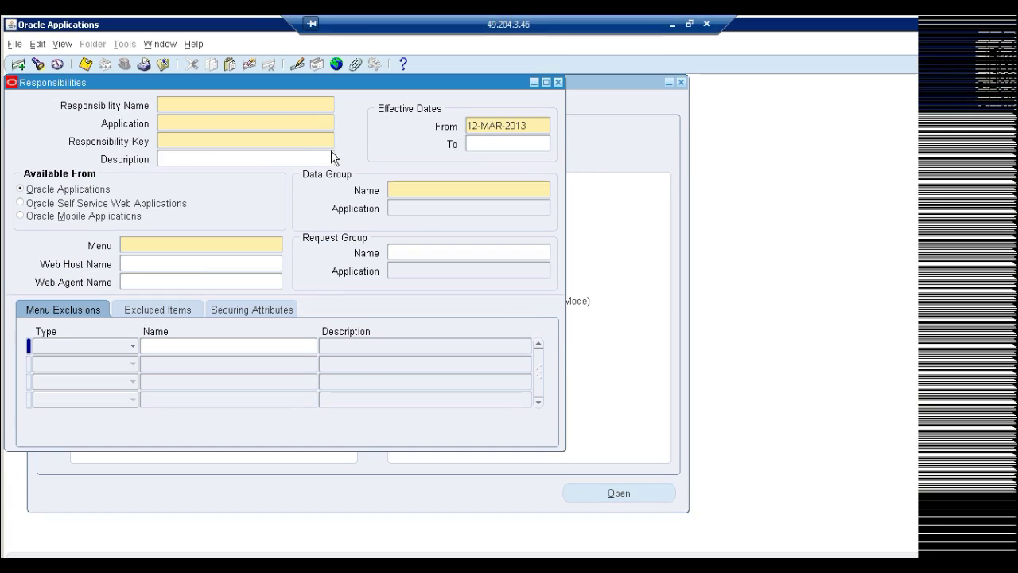
Define responsibility ORA Human Resource: application Human Resources, key ORA HR, data group Standard for Human Resources
{"action": "left_click_drag", "start_coordinate": [322, 90], "coordinate": [446, 117]}
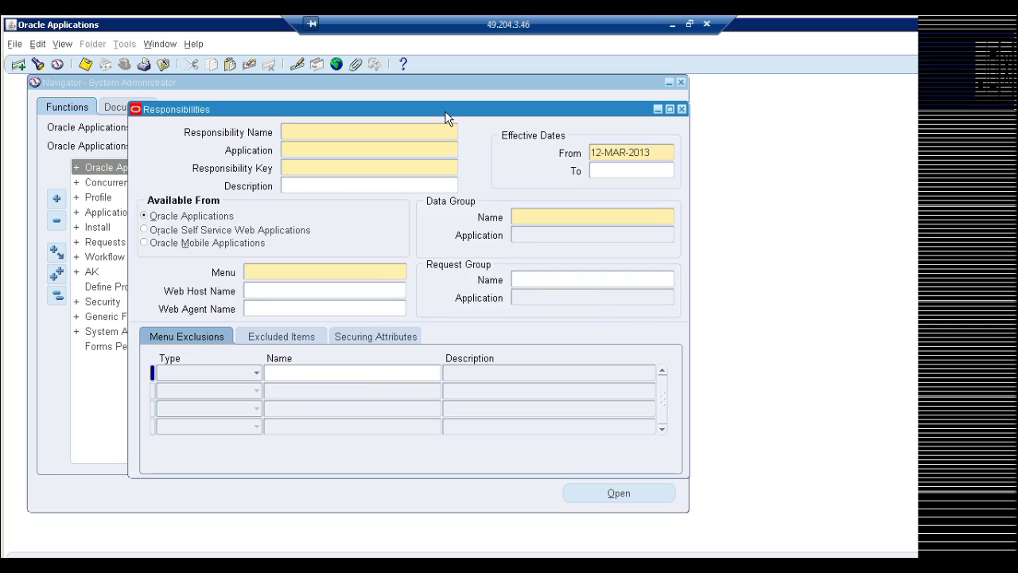
{"action": "type", "text": "ORA Human Resource"}
{"action": "key", "text": "Tab"}
{"action": "type", "text": "human resou"}
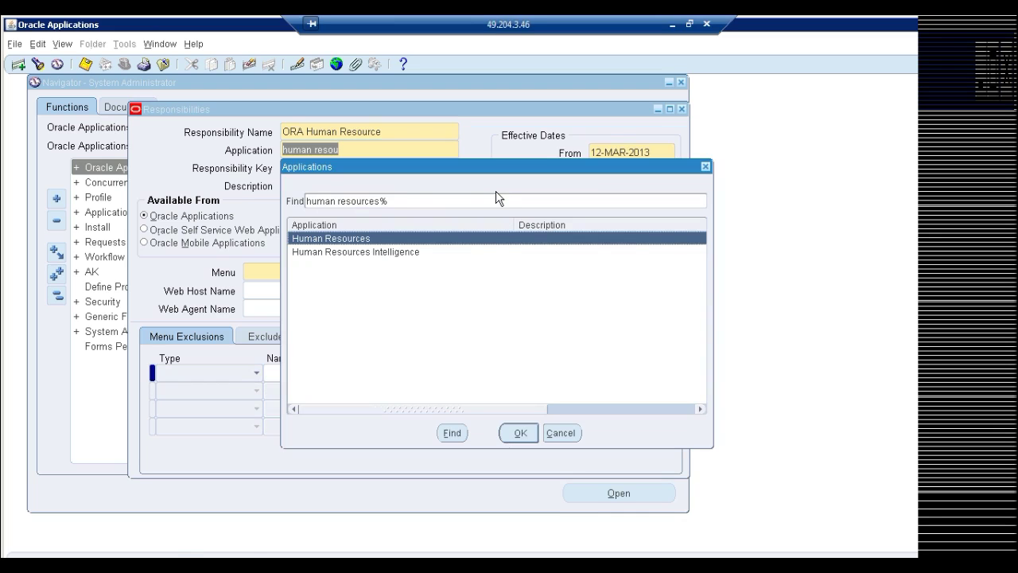
{"action": "key", "text": "Return"}
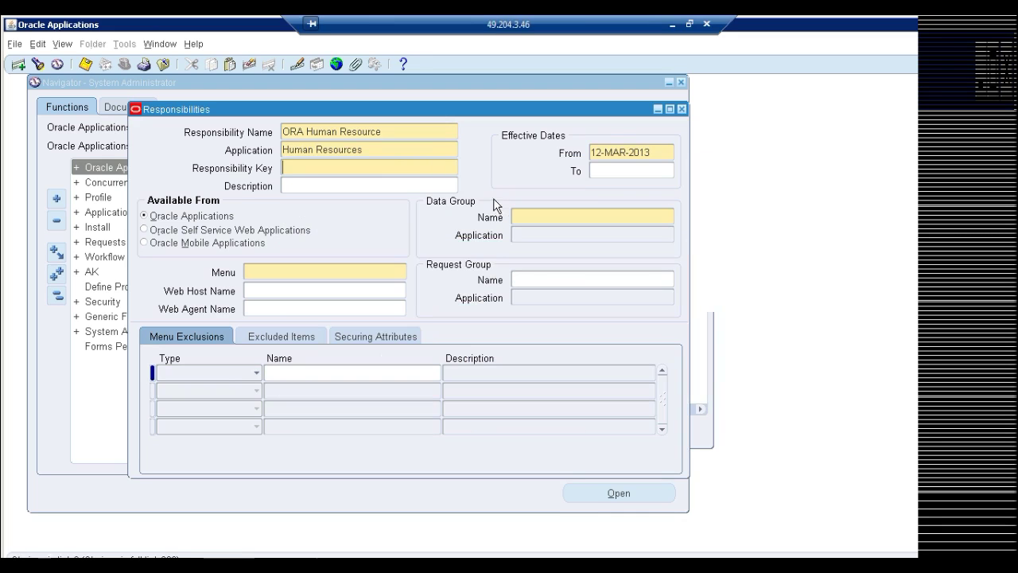
{"action": "type", "text": "ORA HR"}
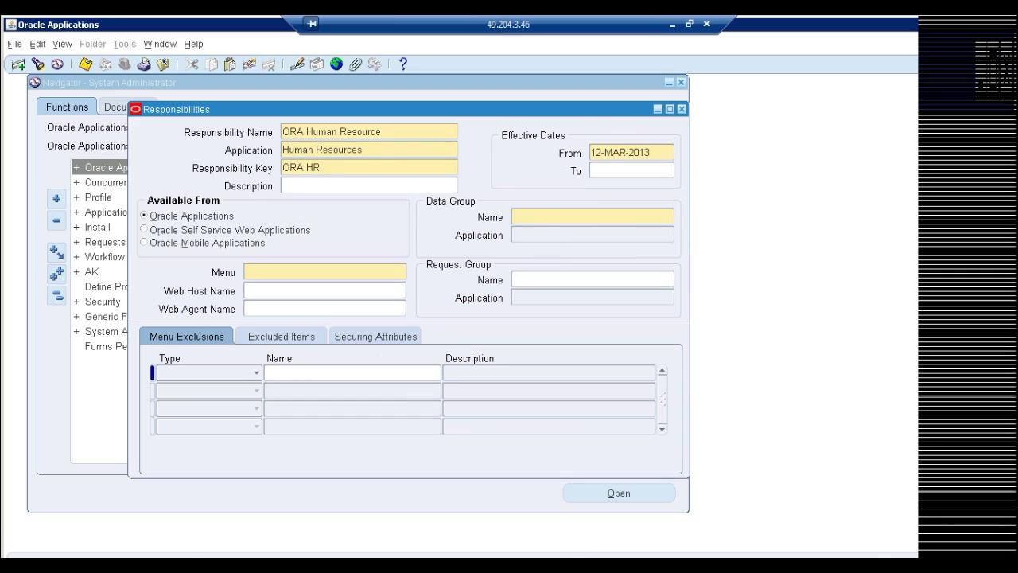
{"action": "left_click", "coordinate": [557, 224]}
{"action": "type", "text": "Standard"}
{"action": "key", "text": "Tab"}
{"action": "type", "text": "human resou"}
{"action": "key", "text": "Tab"}
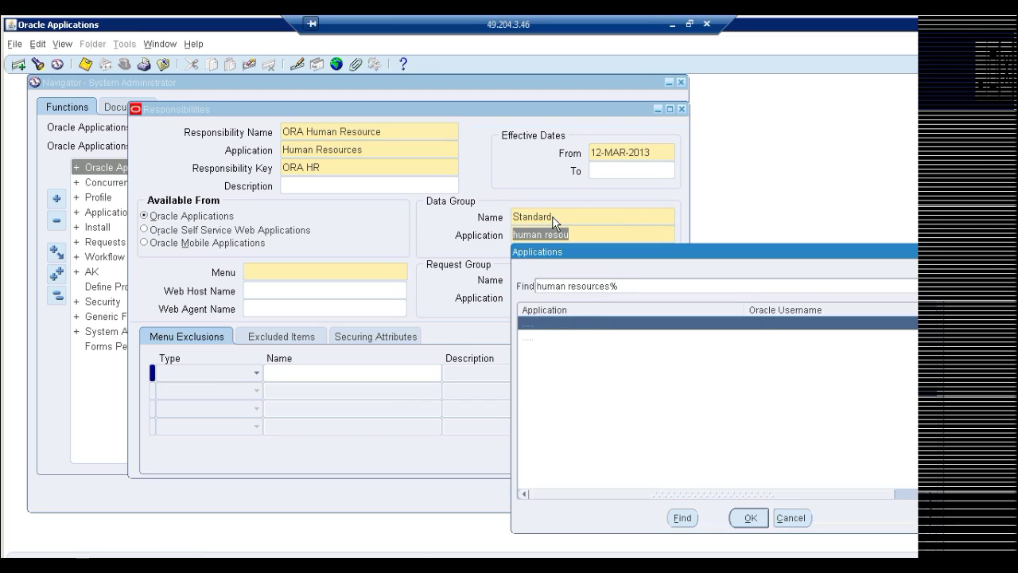
{"action": "key", "text": "Return"}
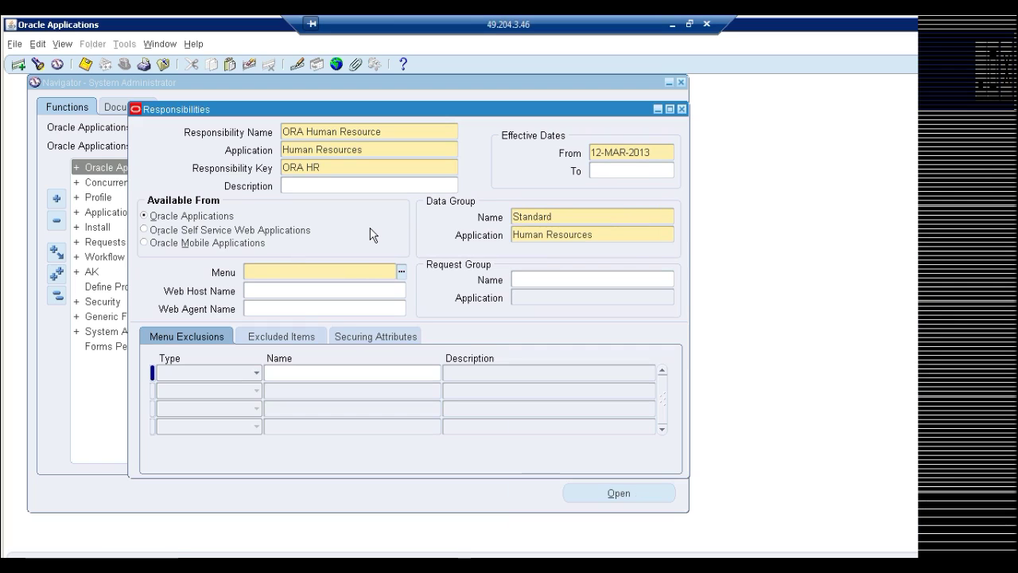
Assign menu US HRMS Navigator and request group US HR Reports & Processes, then save
{"action": "type", "text": "US HRMS %"}
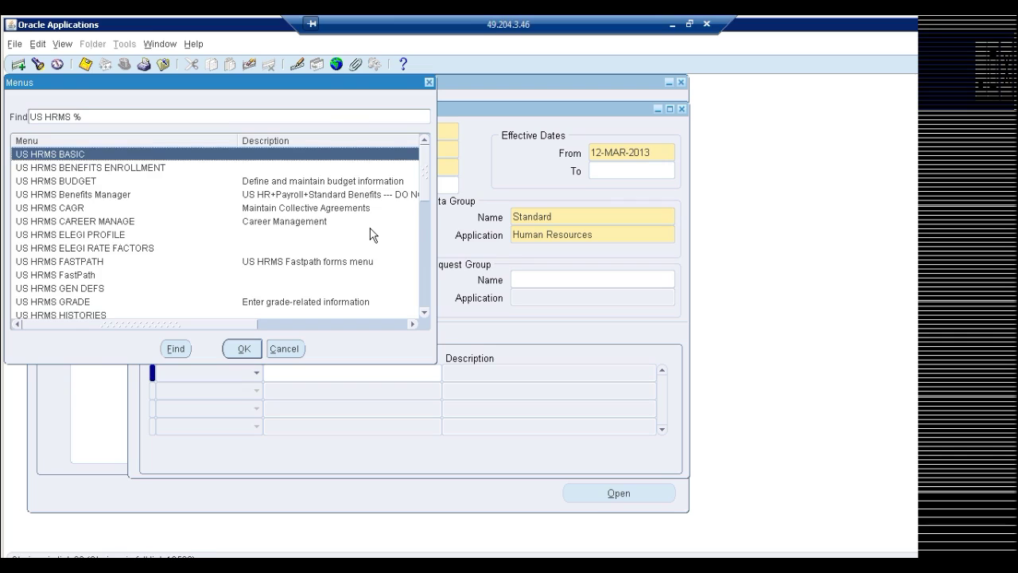
{"action": "double_click", "coordinate": [370, 235]}
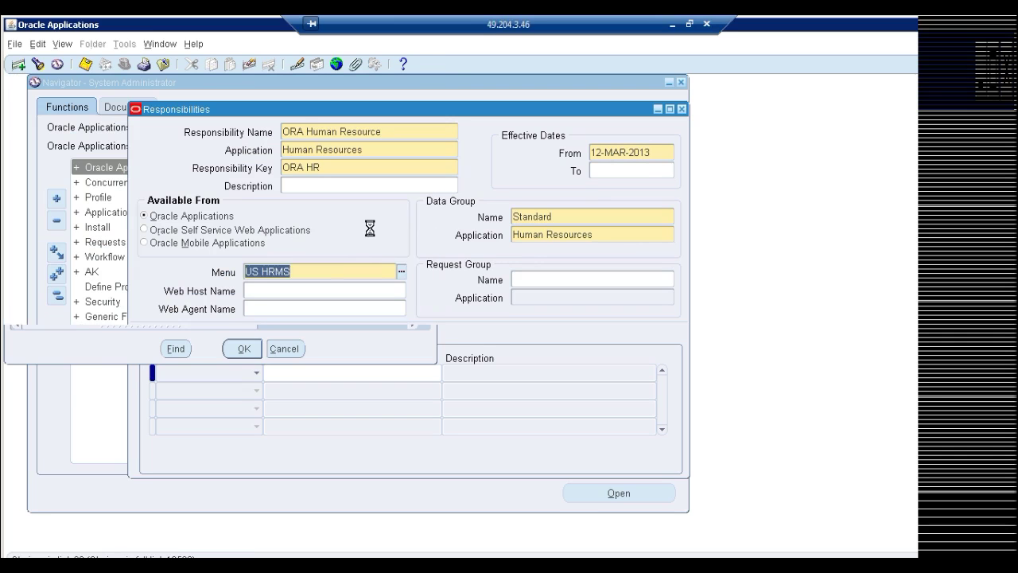
{"action": "left_click", "coordinate": [550, 281]}
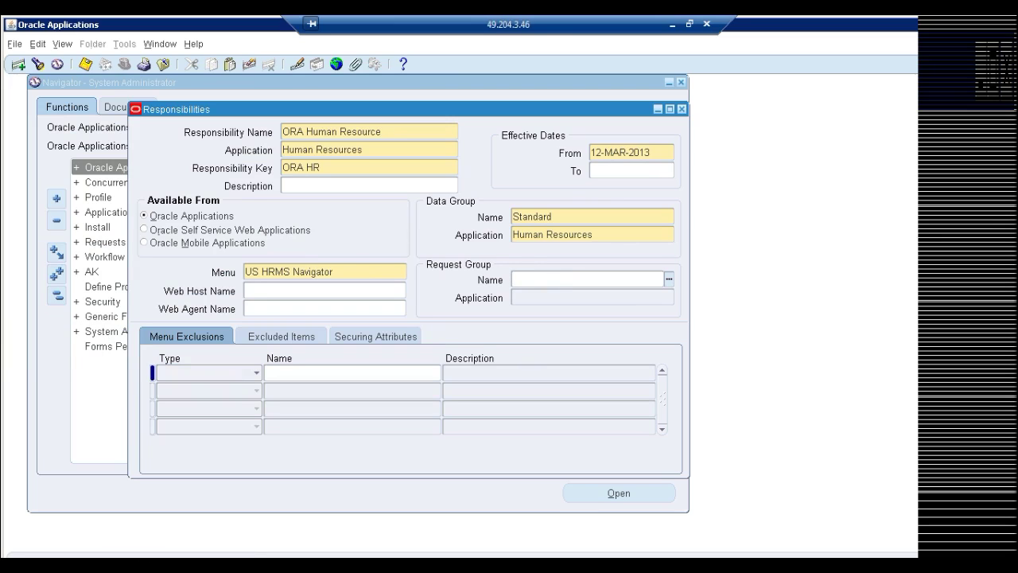
{"action": "type", "text": "USHRMS Re"}
{"action": "key", "text": "Tab"}
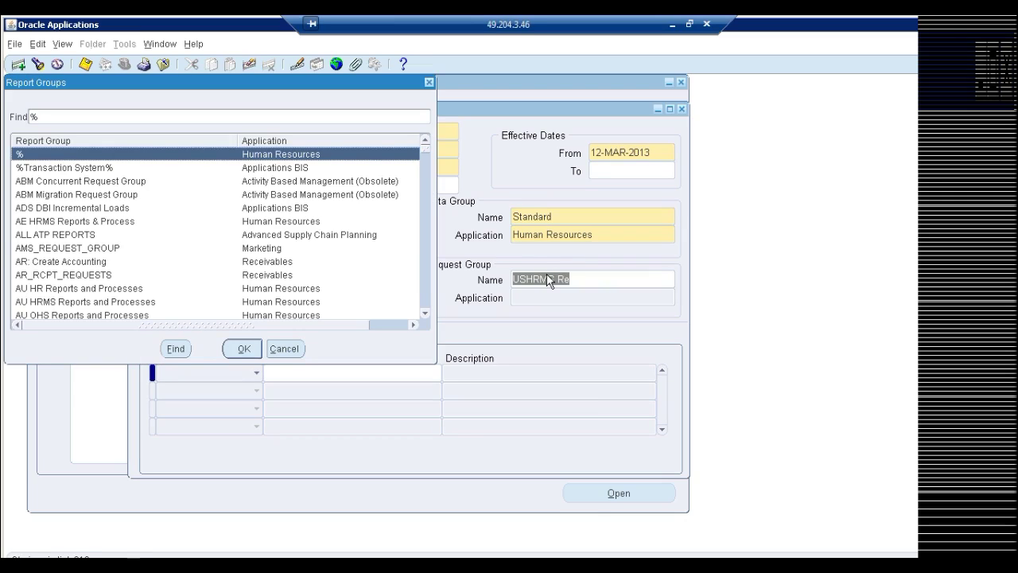
{"action": "type", "text": "us hR"}
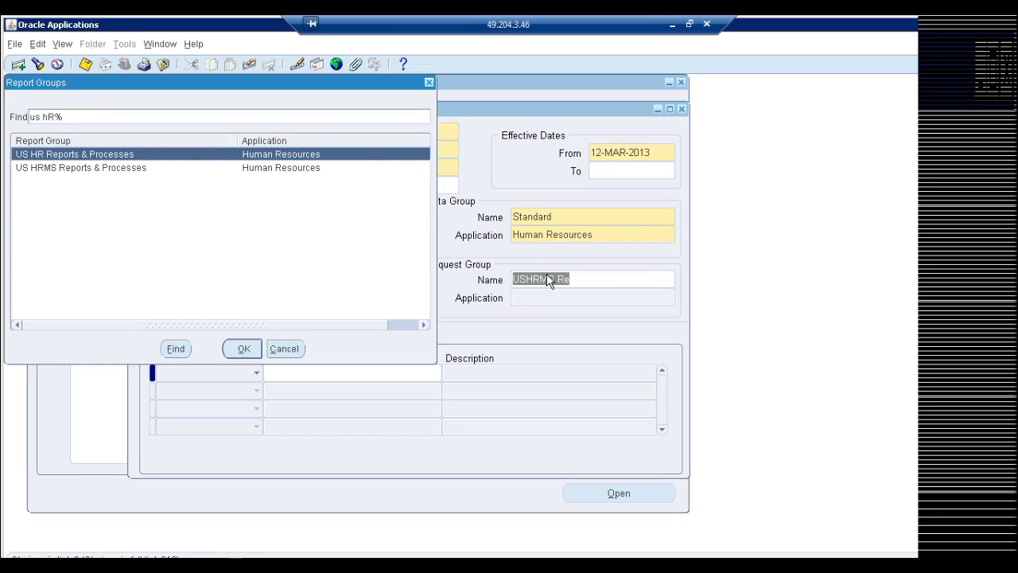
{"action": "key", "text": "Return"}
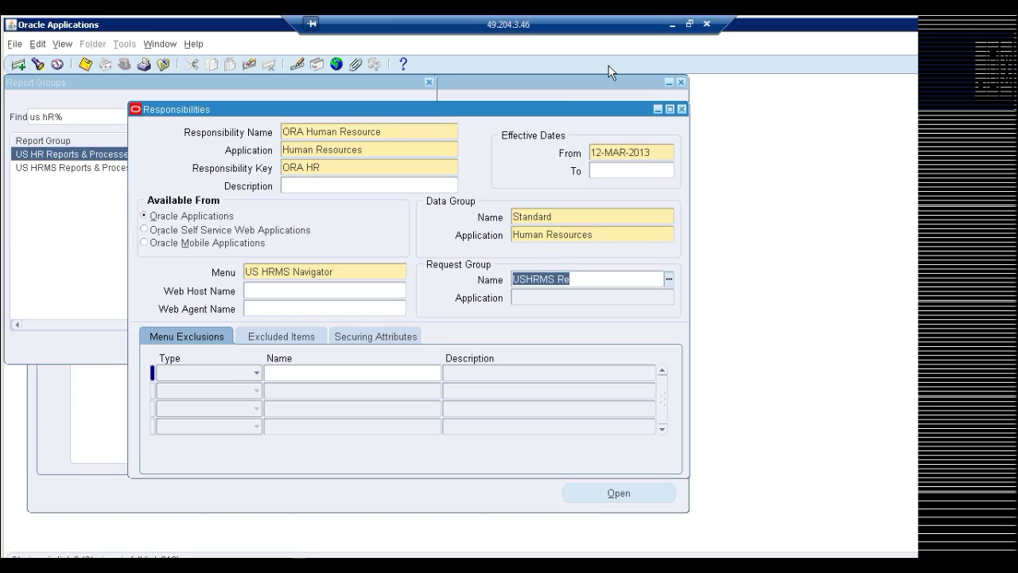
{"action": "key", "text": "ctrl+s"}
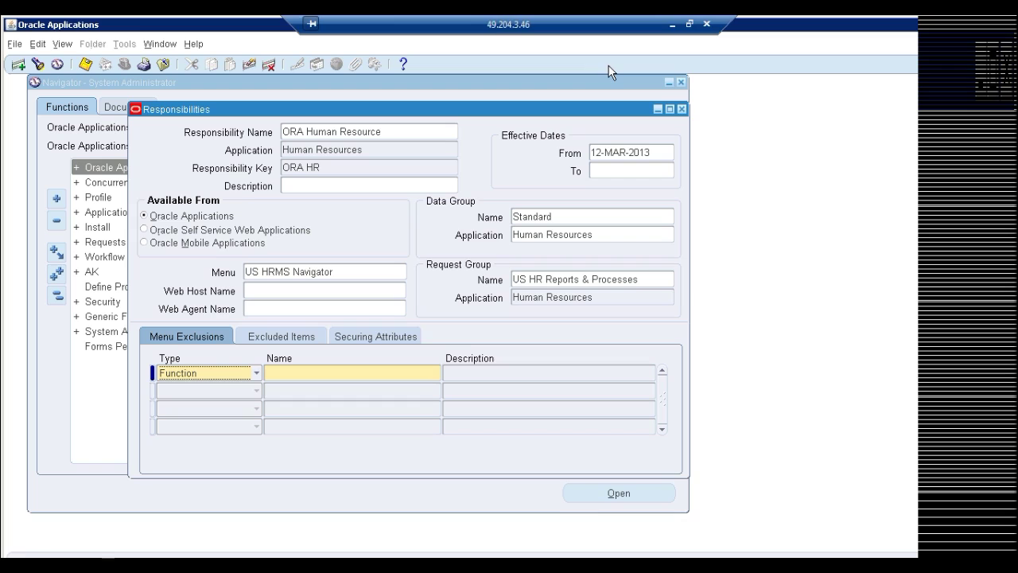
Open Profile > System and filter by the ORA Human Resource responsibility
{"action": "left_click", "coordinate": [681, 109]}
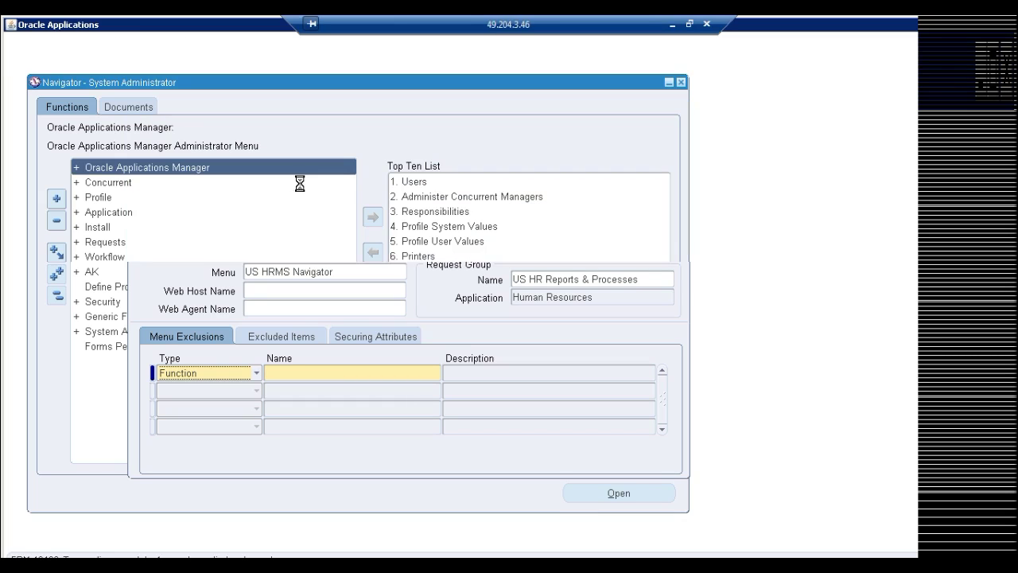
{"action": "double_click", "coordinate": [99, 200]}
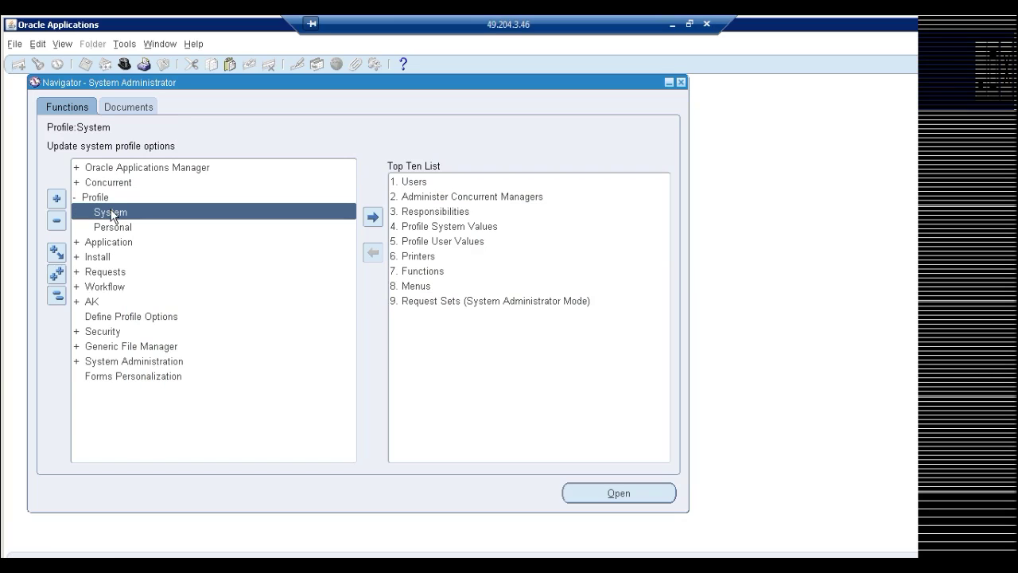
{"action": "double_click", "coordinate": [112, 213]}
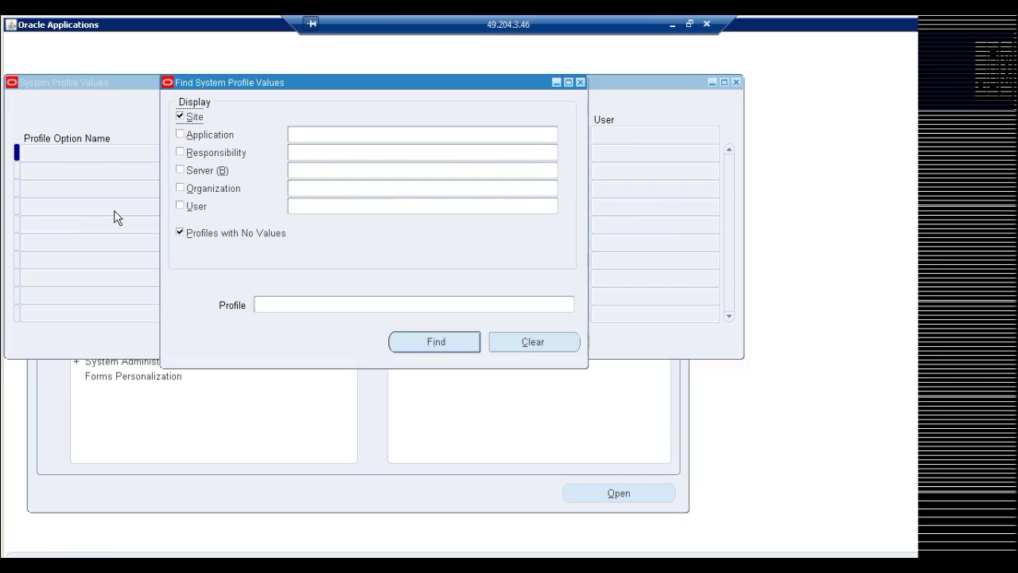
{"action": "left_click", "coordinate": [305, 151]}
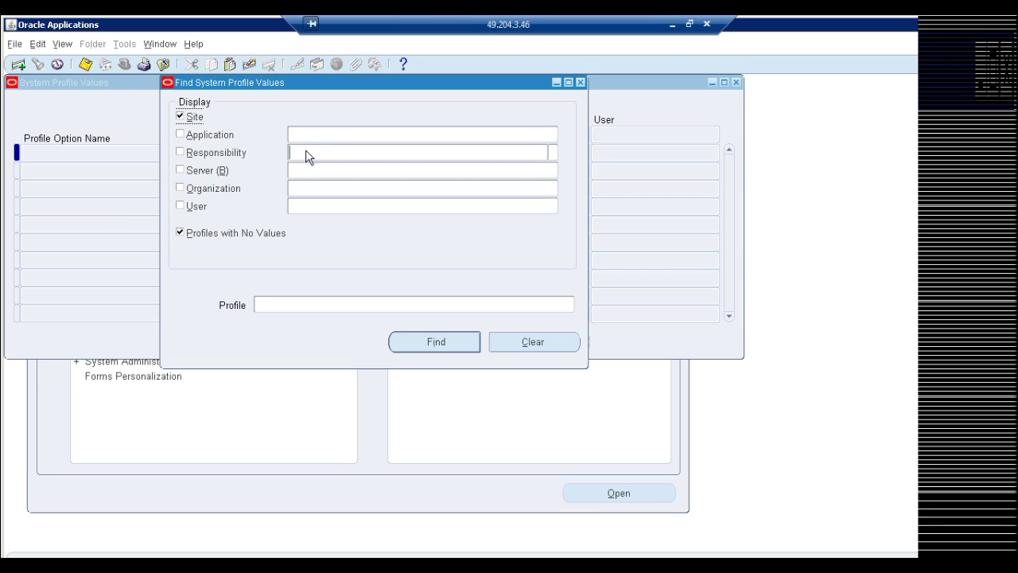
{"action": "type", "text": "ORA"}
{"action": "key", "text": "Tab"}
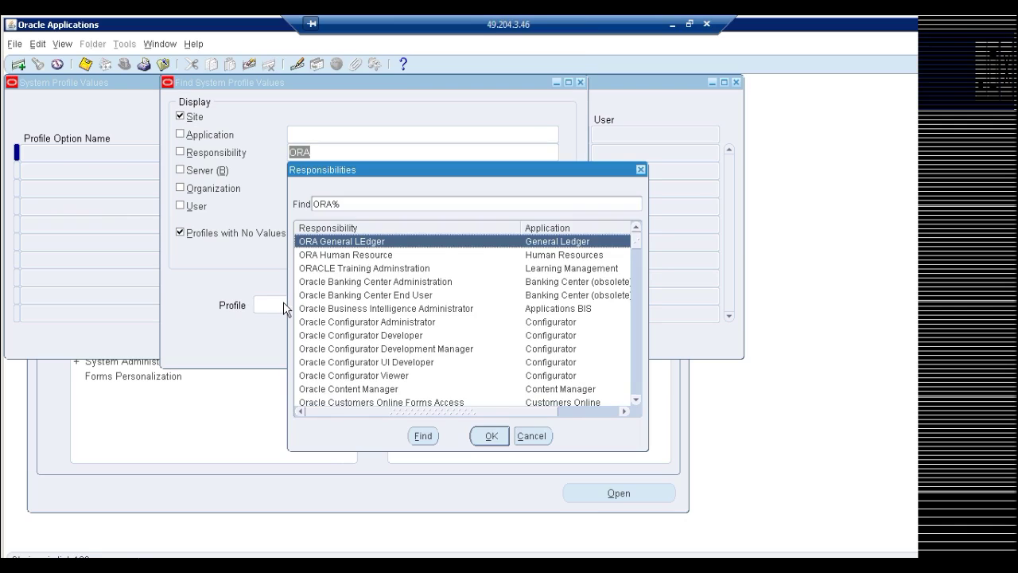
{"action": "left_click", "coordinate": [350, 258]}
{"action": "double_click", "coordinate": [350, 262]}
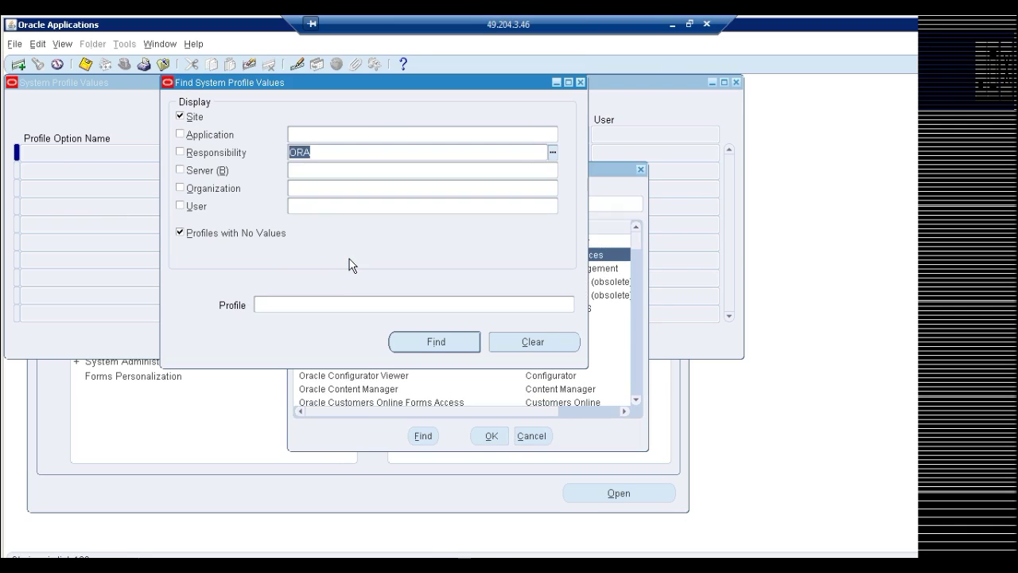
Enter HR%Security% as the profile name to search for
{"action": "left_click", "coordinate": [332, 305]}
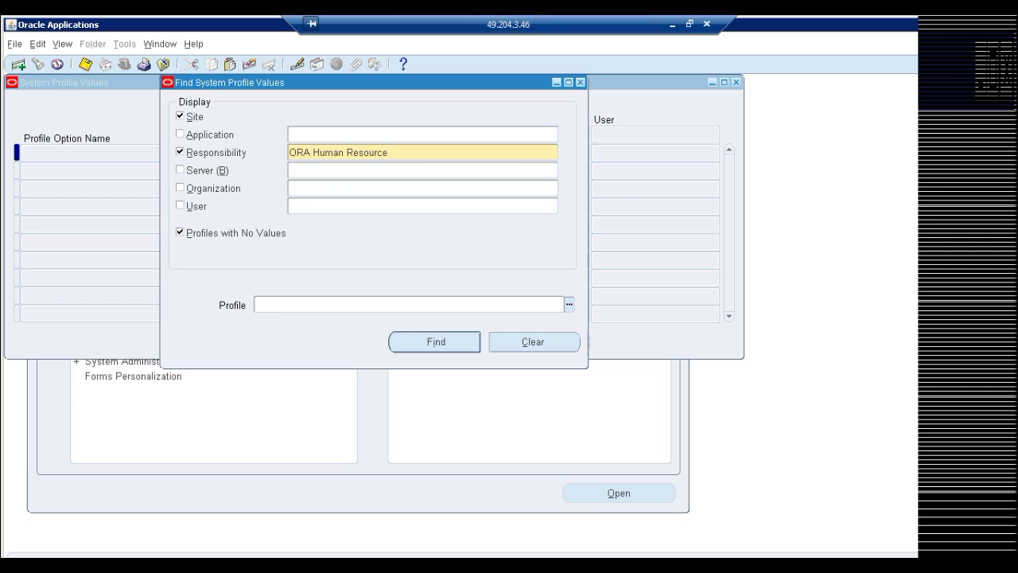
{"action": "type", "text": "HJR"}
{"action": "key", "text": "BackSpace"}
{"action": "key", "text": "BackSpace"}
{"action": "type", "text": "%"}
{"action": "key", "text": "BackSpace"}
{"action": "type", "text": "R%Security%"}
Find the matching profiles and set HR: Security Profile to ORA BG at responsibility level
{"action": "left_click", "coordinate": [431, 343]}
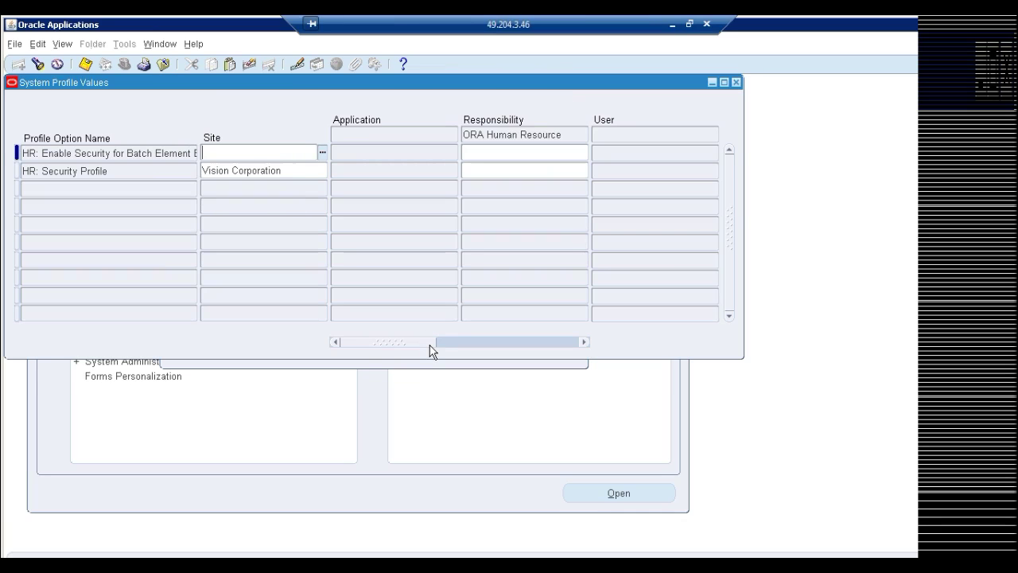
{"action": "left_click", "coordinate": [123, 175]}
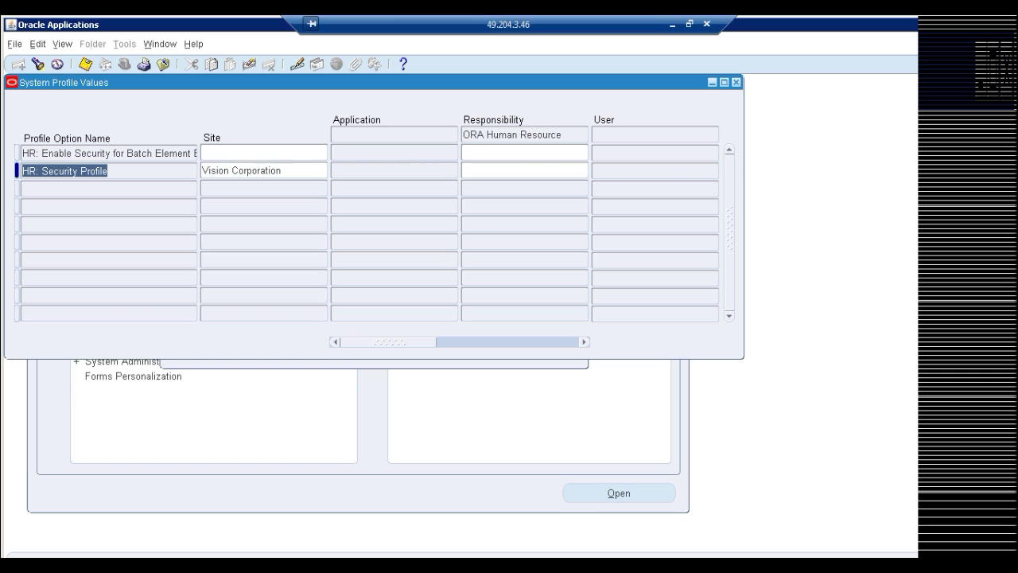
{"action": "left_click", "coordinate": [493, 172]}
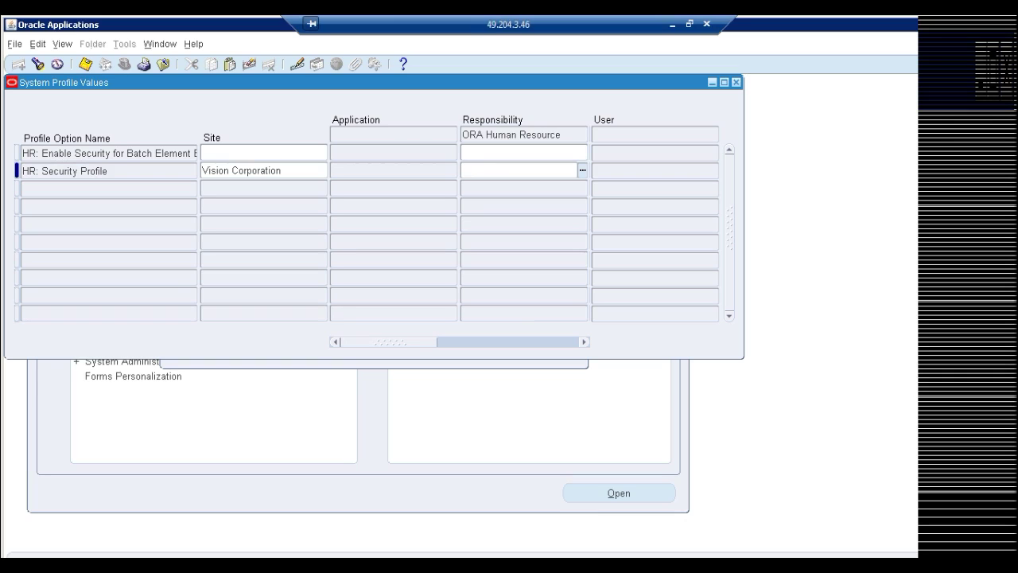
{"action": "type", "text": "ora"}
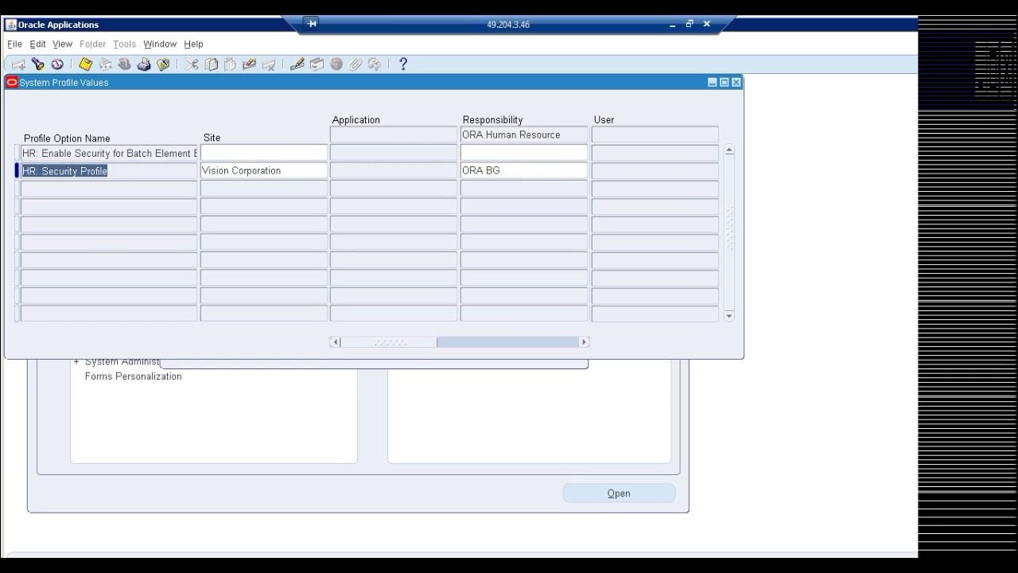
{"action": "left_click", "coordinate": [493, 170]}
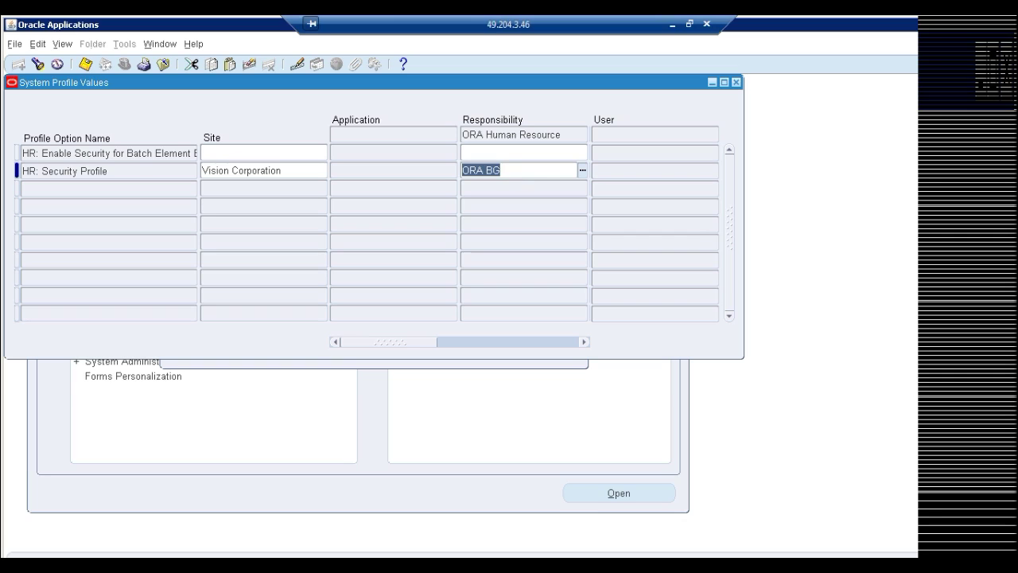
Compare the site-level Vision Corporation and application-level values against the ORA BG value
{"action": "left_click_drag", "start_coordinate": [405, 80], "coordinate": [612, 126]}
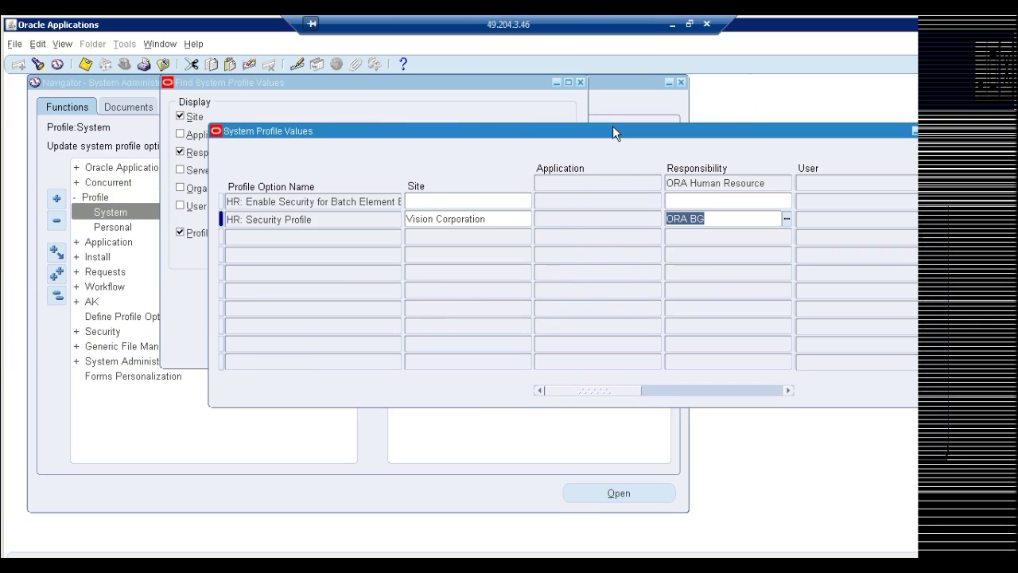
{"action": "left_click_drag", "start_coordinate": [612, 125], "coordinate": [612, 138]}
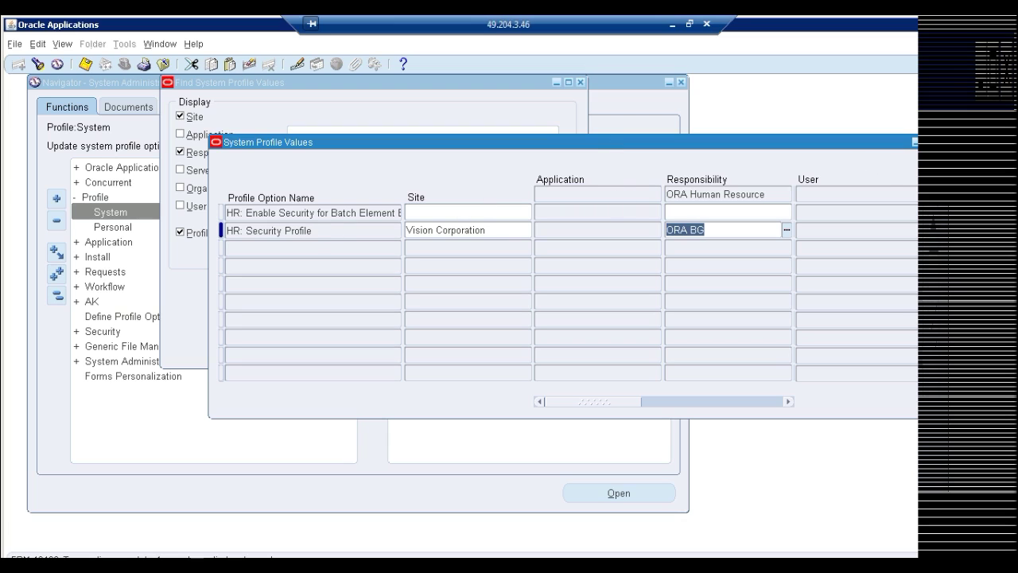
{"action": "left_click", "coordinate": [490, 232]}
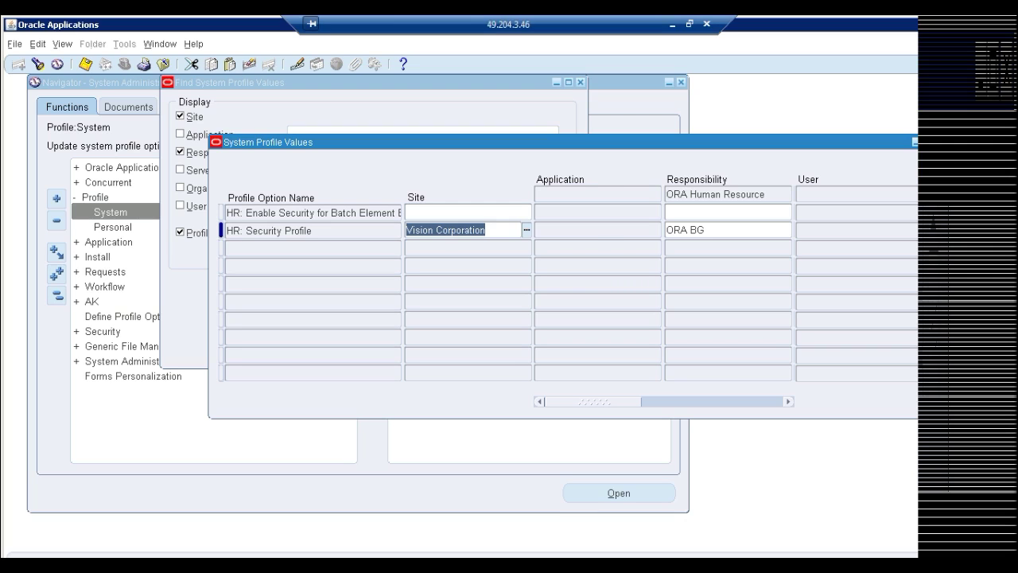
{"action": "left_click", "coordinate": [592, 233]}
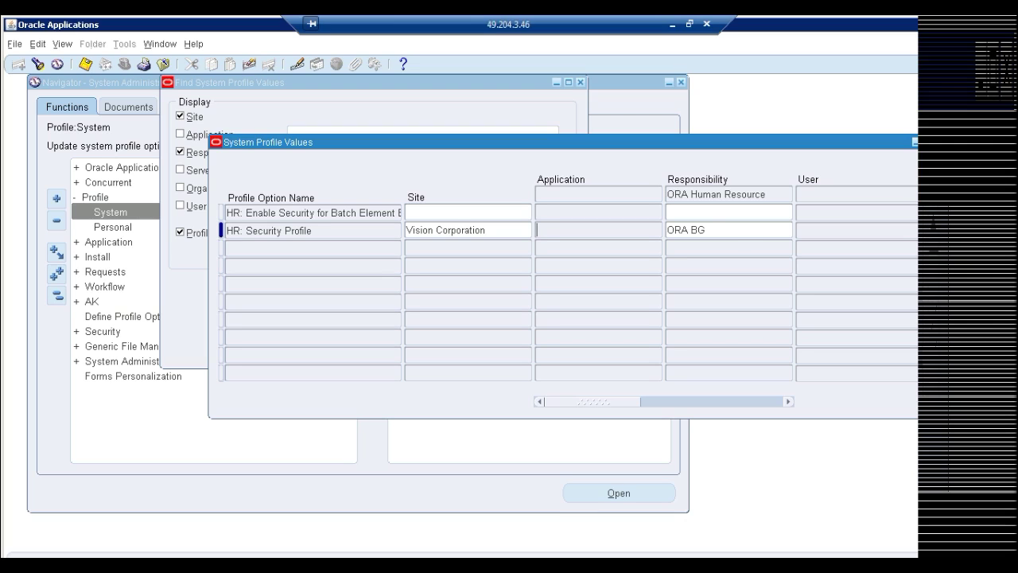
{"action": "left_click", "coordinate": [739, 237]}
{"action": "left_click_drag", "start_coordinate": [403, 148], "coordinate": [390, 252]}
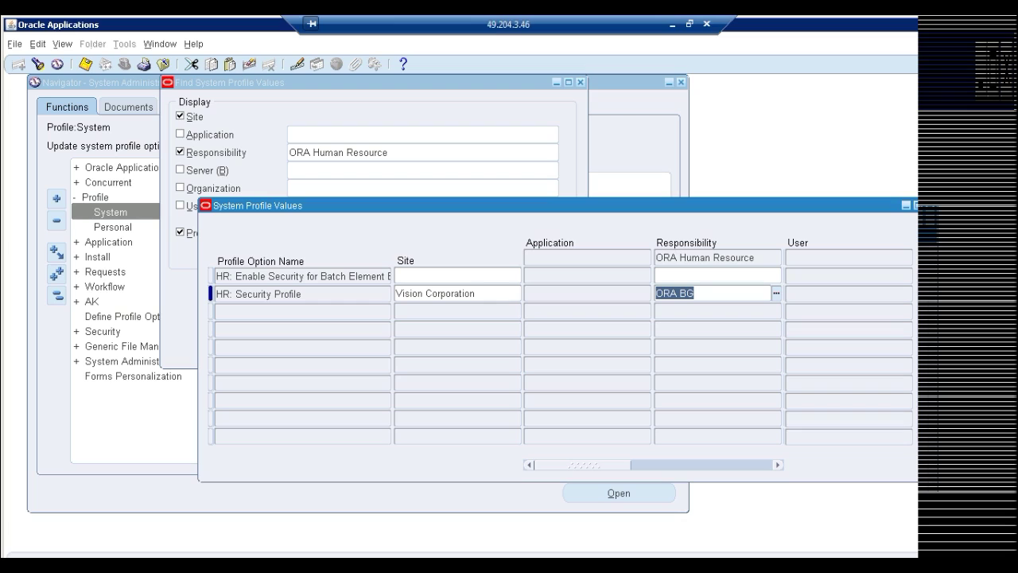
{"action": "left_click", "coordinate": [694, 293]}
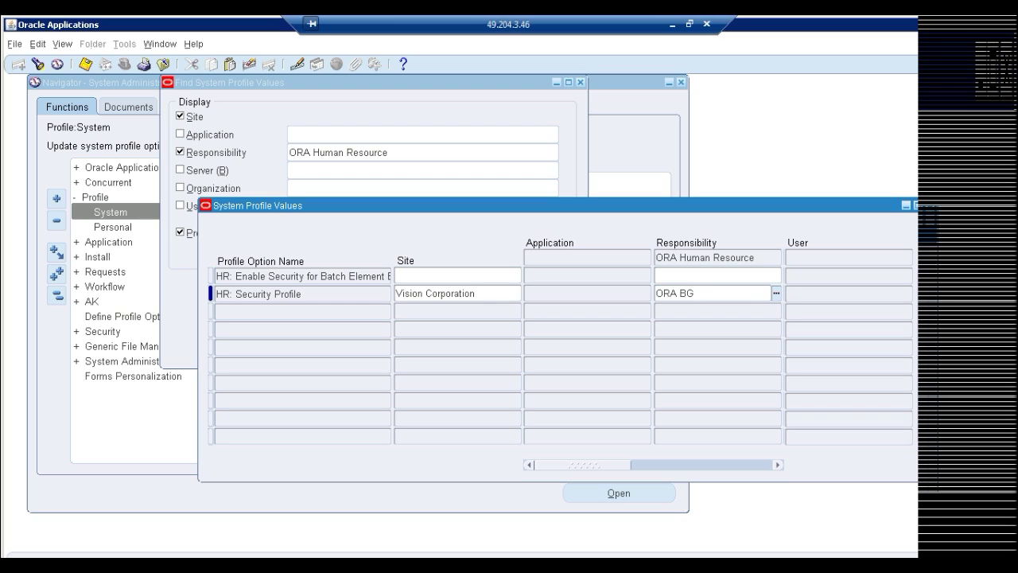
{"action": "left_click_drag", "start_coordinate": [694, 292], "coordinate": [656, 293]}
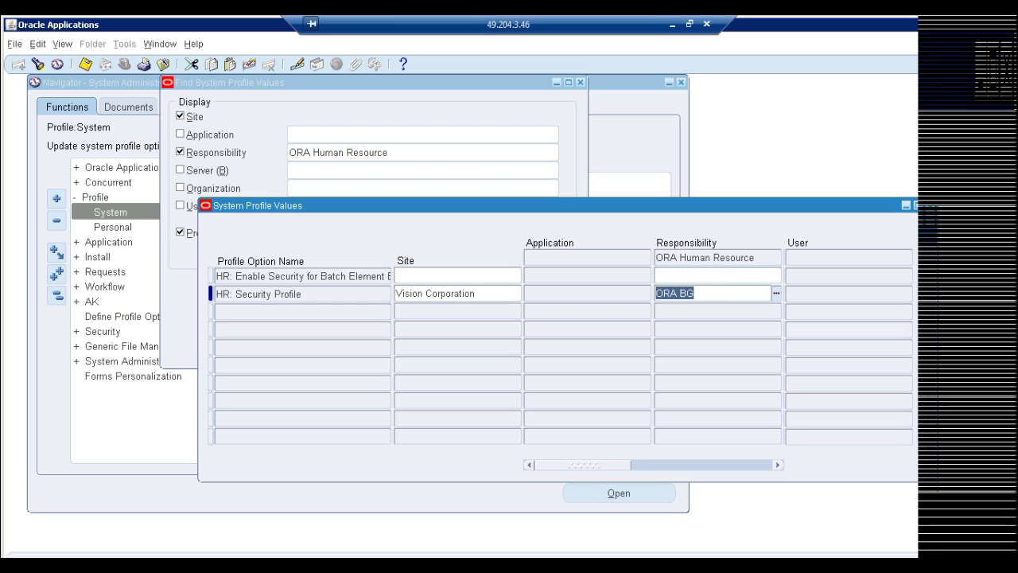
{"action": "key", "text": "shift+Tab"}
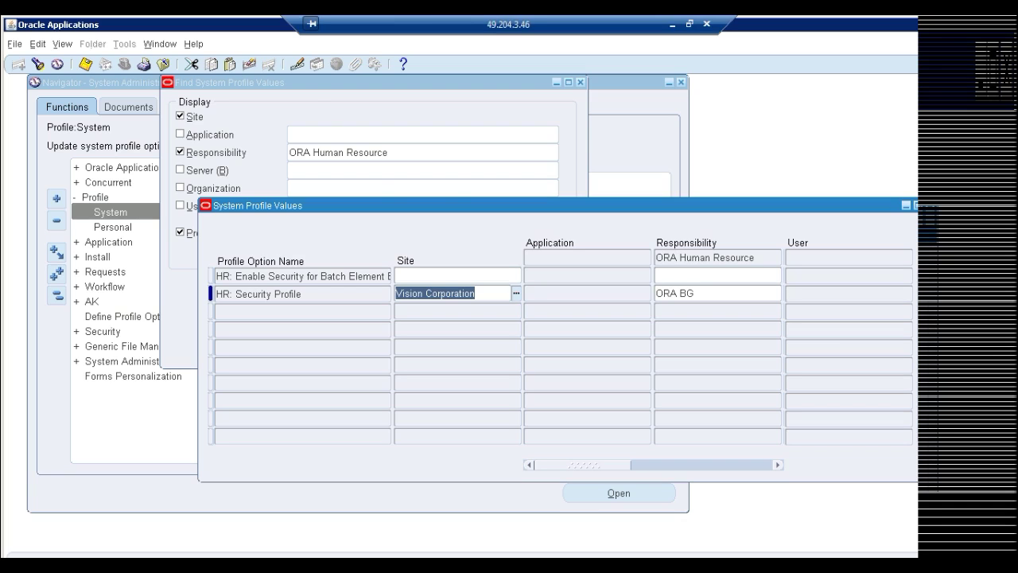
{"action": "left_click", "coordinate": [672, 24]}
Type an 'Instances-' heading with lines '1. Productions', '2. Testing' and '3.'
{"action": "key", "text": "Right"}
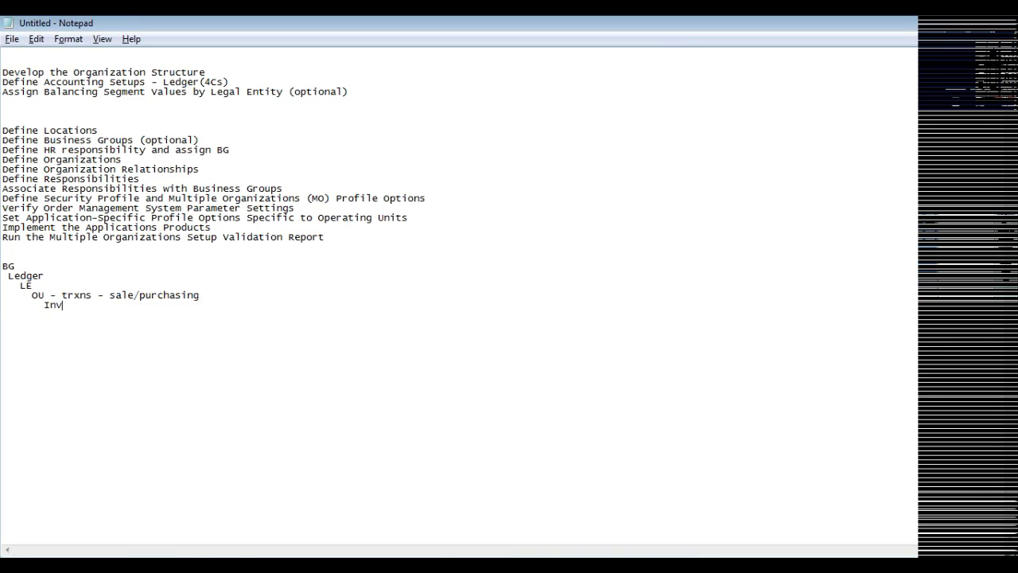
{"action": "left_click", "coordinate": [3, 324]}
{"action": "type", "text": "Instances-"}
{"action": "key", "text": "Return"}
{"action": "type", "text": "1. Pro"}
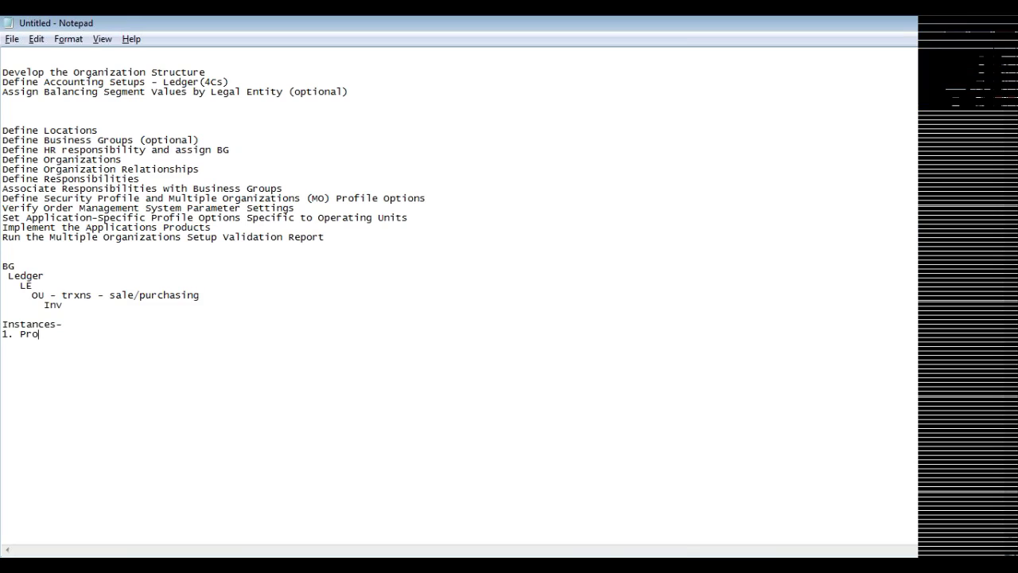
{"action": "type", "text": "ductions"}
{"action": "key", "text": "Return"}
{"action": "type", "text": "2. Testing"}
{"action": "key", "text": "Return"}
{"action": "type", "text": "3."}
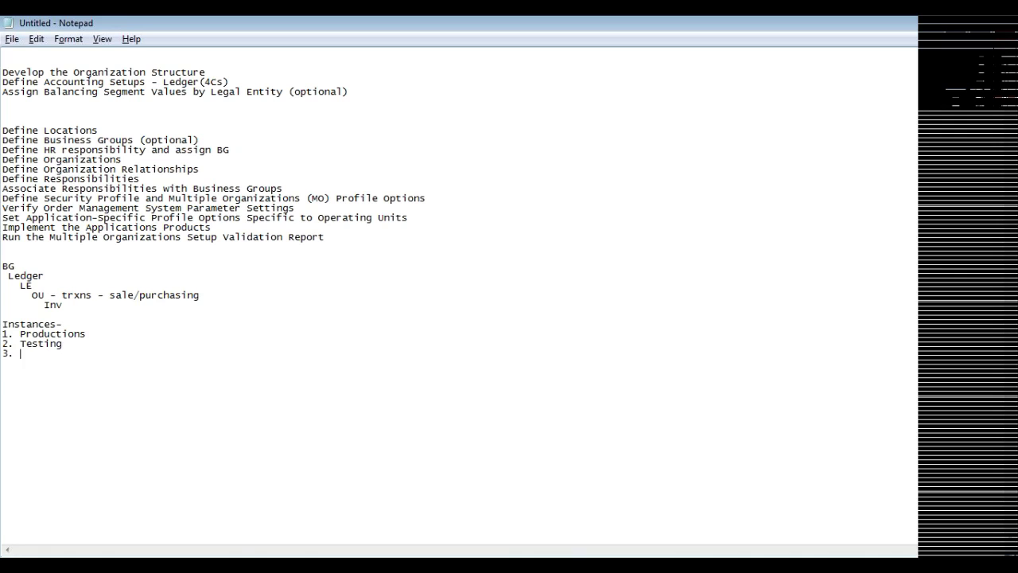
Highlight the Testing and Productions entries, then return to the end of line 3
{"action": "key", "text": "Up"}
{"action": "key", "text": "shift+End"}
{"action": "key", "text": "Up"}
{"action": "key", "text": "ctrl+Left"}
{"action": "key", "text": "shift+Right"}
{"action": "key", "text": "shift+Right"}
{"action": "key", "text": "shift+Right"}
{"action": "key", "text": "shift+Right"}
{"action": "key", "text": "shift+Right"}
{"action": "key", "text": "shift+Right"}
{"action": "key", "text": "shift+Right"}
{"action": "key", "text": "shift+Right"}
{"action": "key", "text": "shift+Right"}
{"action": "key", "text": "shift+Right"}
{"action": "key", "text": "shift+Right"}
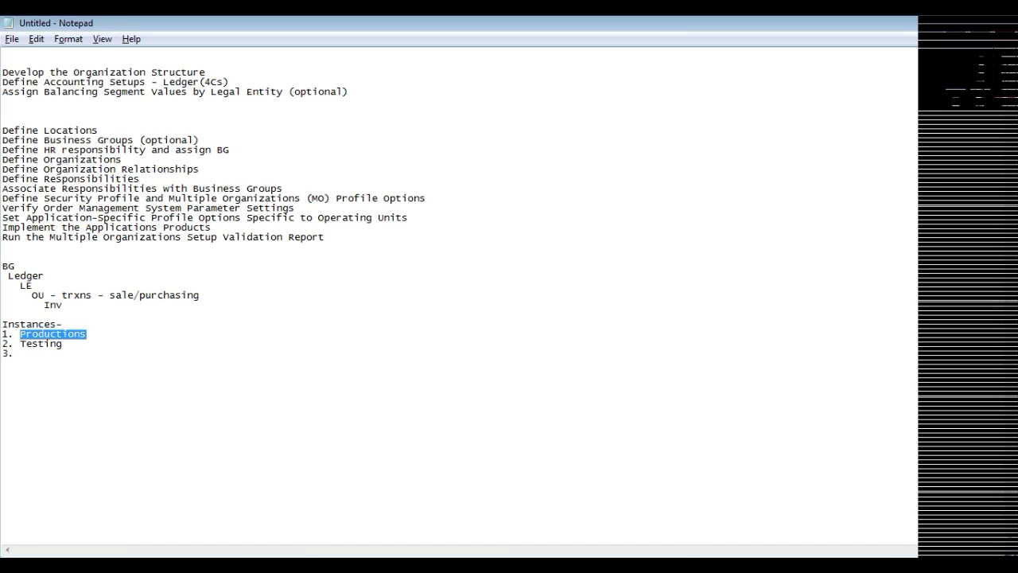
{"action": "key", "text": "Down"}
{"action": "key", "text": "Down"}
{"action": "key", "text": "Up"}
{"action": "key", "text": "Up"}
{"action": "key", "text": "shift+Right"}
{"action": "key", "text": "shift+Right"}
{"action": "key", "text": "shift+Right"}
{"action": "key", "text": "shift+Right"}
{"action": "key", "text": "shift+Right"}
{"action": "key", "text": "shift+Right"}
{"action": "key", "text": "shift+Right"}
{"action": "key", "text": "shift+Right"}
{"action": "key", "text": "shift+Right"}
{"action": "key", "text": "shift+Right"}
{"action": "key", "text": "shift+Right"}
{"action": "left_click", "coordinate": [21, 354]}
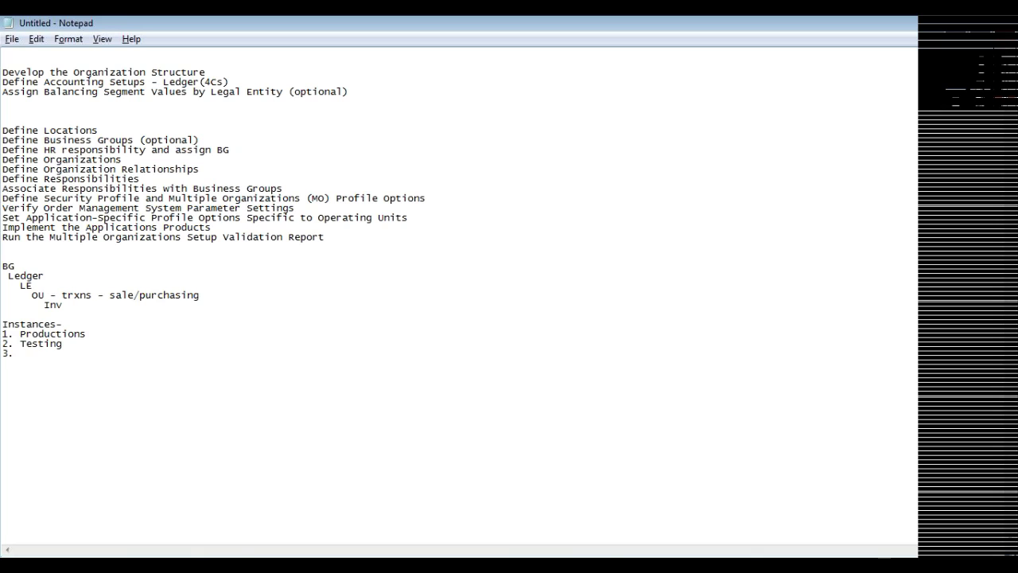
Complete item 3 as 'DEvelopment - SQL, PL/SQL', add 'AP, AR, OM', and return to Oracle
{"action": "type", "text": "DEvelopment"}
{"action": "type", "text": "- SQL, PL/SQL"}
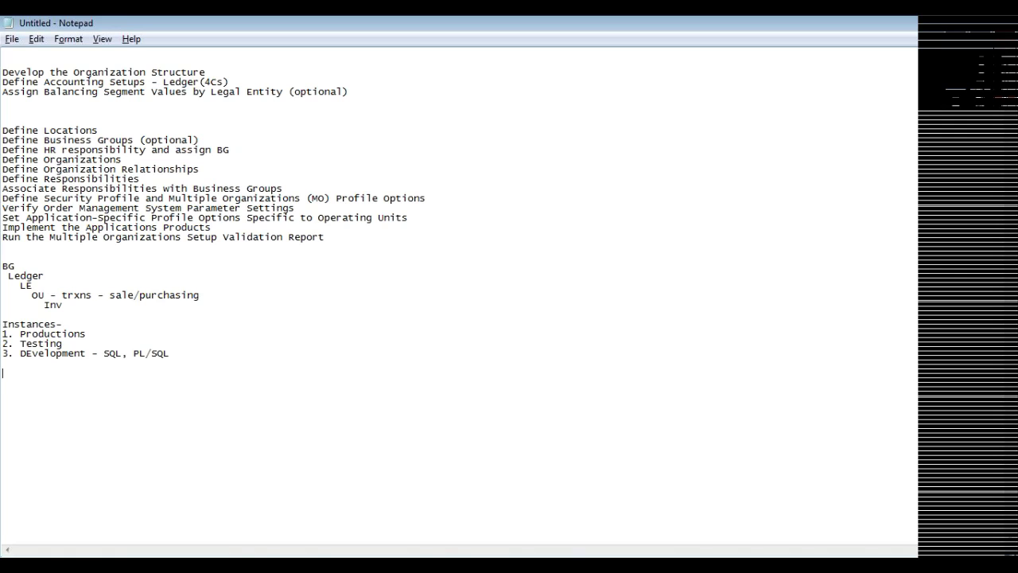
{"action": "type", "text": "AP, AR, OM"}
{"action": "key", "text": "Return"}
{"action": "key", "text": "alt+Tab"}
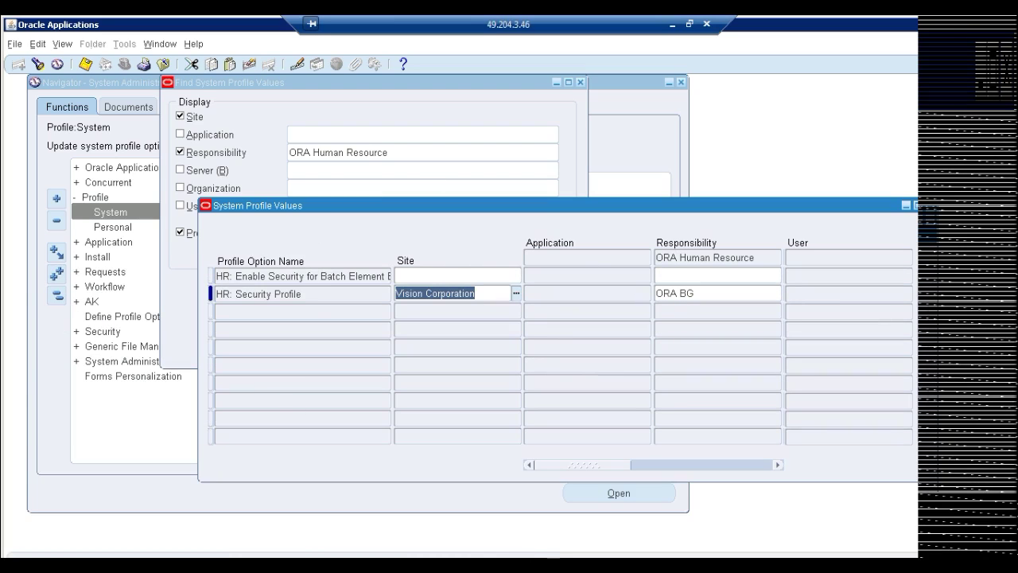
Close the System Profile Values and Find windows and collapse the Navigator's Profile branch
{"action": "left_click", "coordinate": [705, 295]}
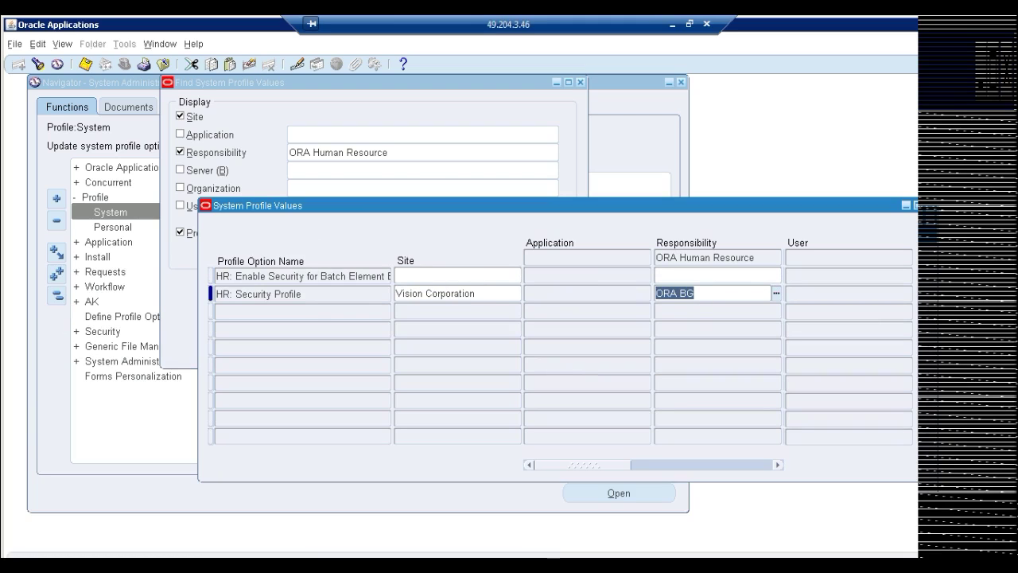
{"action": "left_click", "coordinate": [485, 294]}
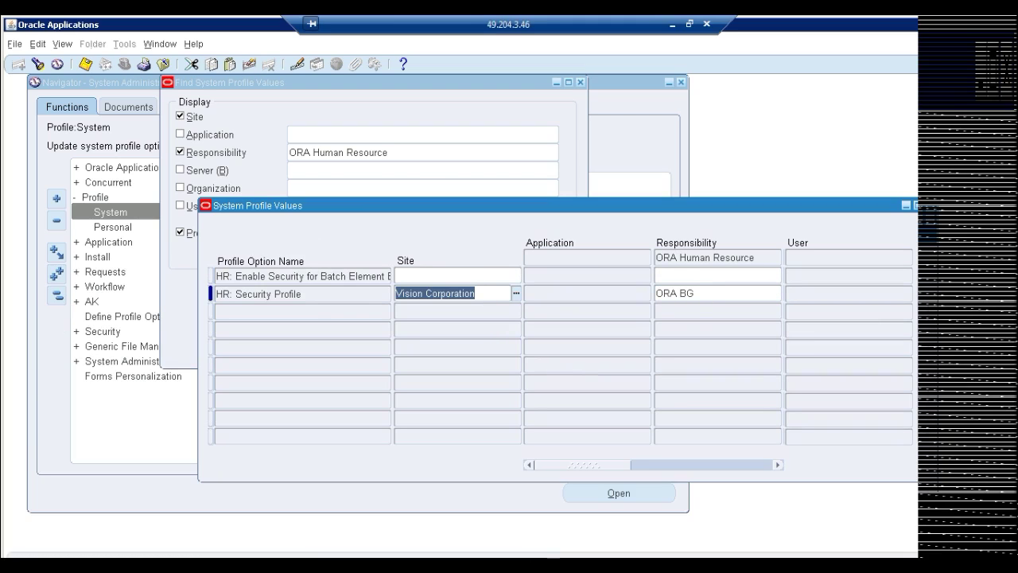
{"action": "left_click", "coordinate": [935, 205]}
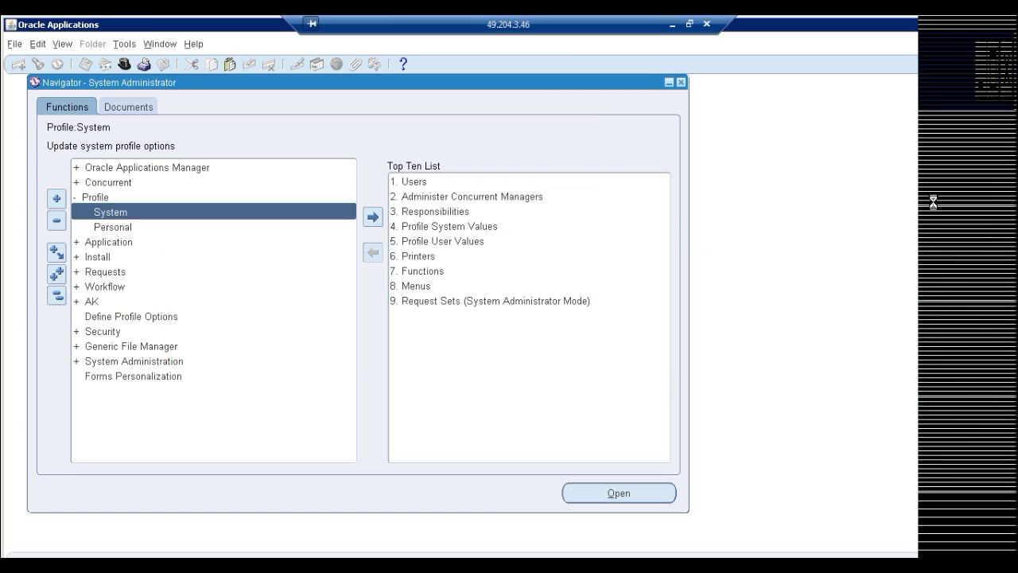
{"action": "left_click", "coordinate": [100, 199]}
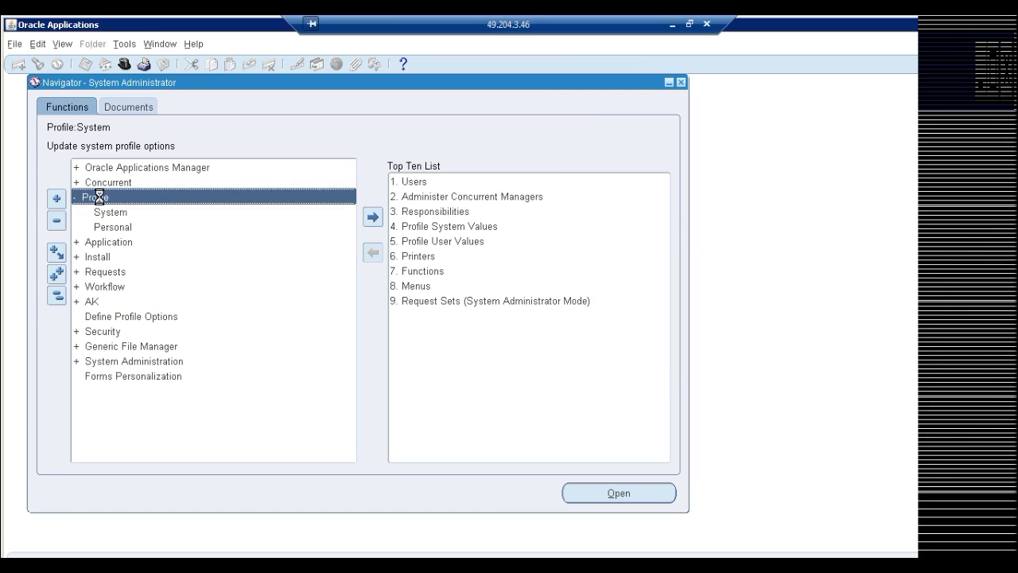
{"action": "double_click", "coordinate": [100, 202]}
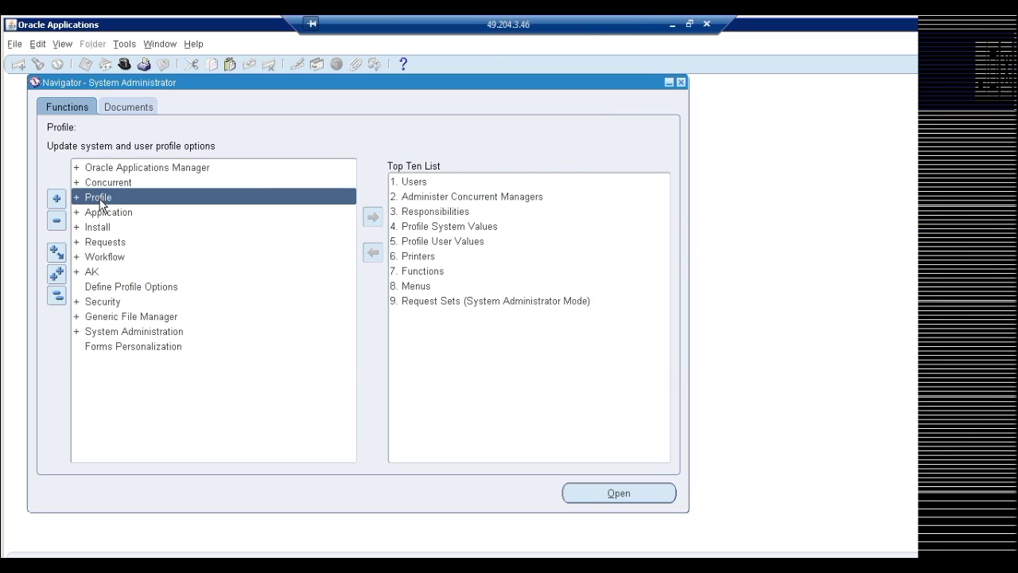
{"action": "left_click", "coordinate": [673, 24]}
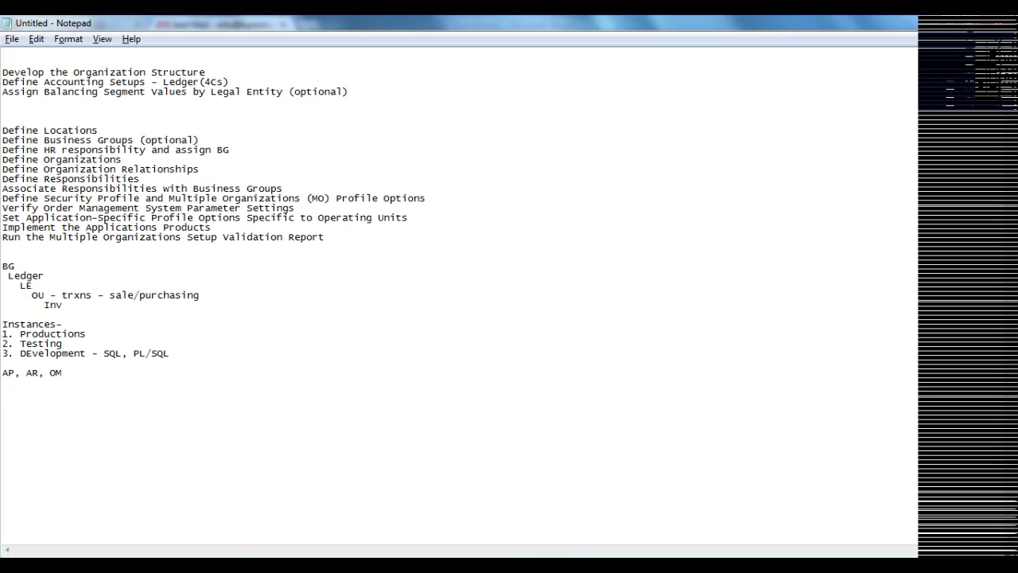
Type 'HR: Security Profile = BG' on a new line under AP, AR, OM
{"action": "type", "text": "HR: Security Profi"}
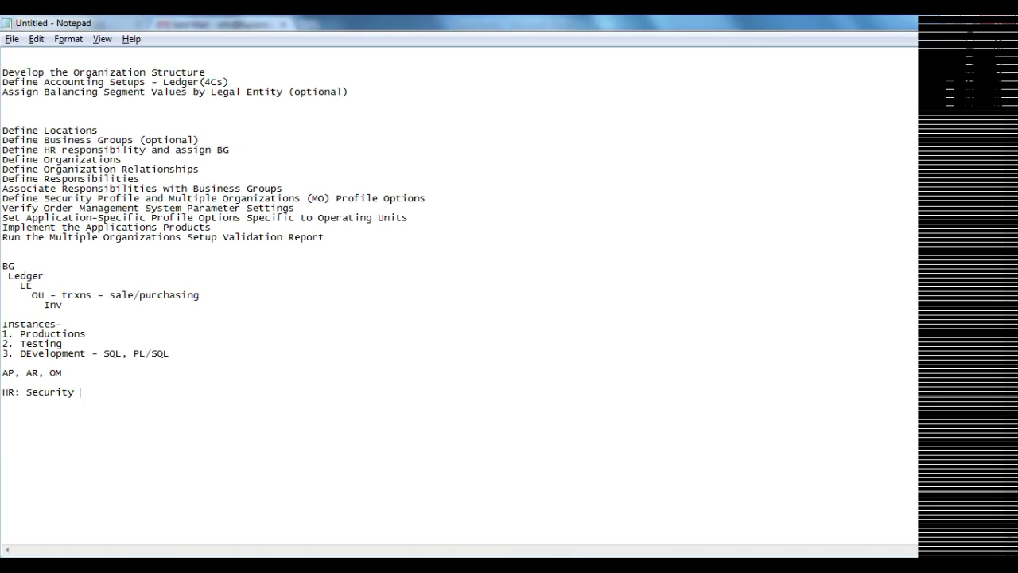
{"action": "type", "text": "le = BG"}
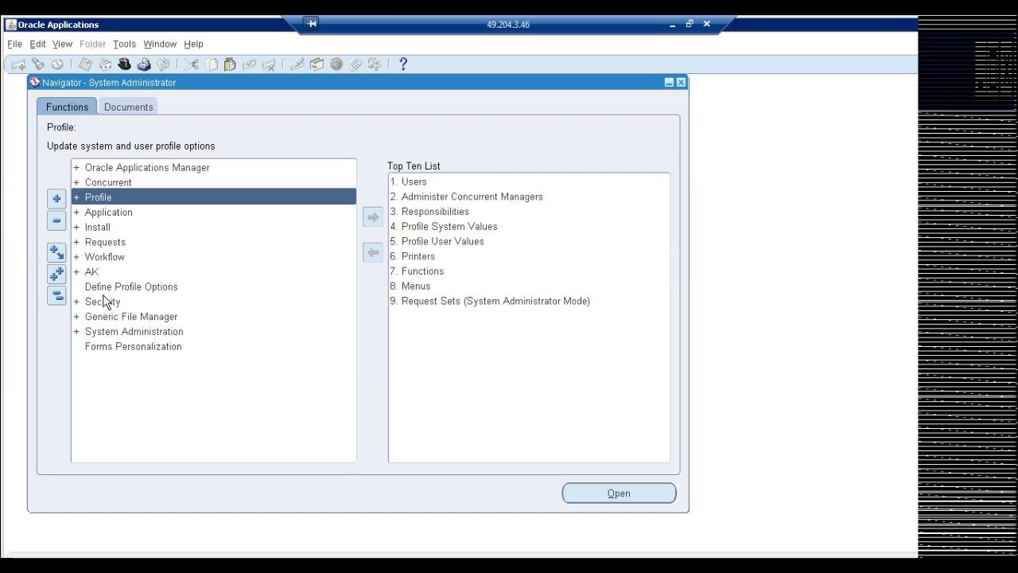
Open Security > User > Define and query user ORANGE
{"action": "double_click", "coordinate": [103, 301]}
{"action": "double_click", "coordinate": [118, 315]}
{"action": "double_click", "coordinate": [123, 332]}
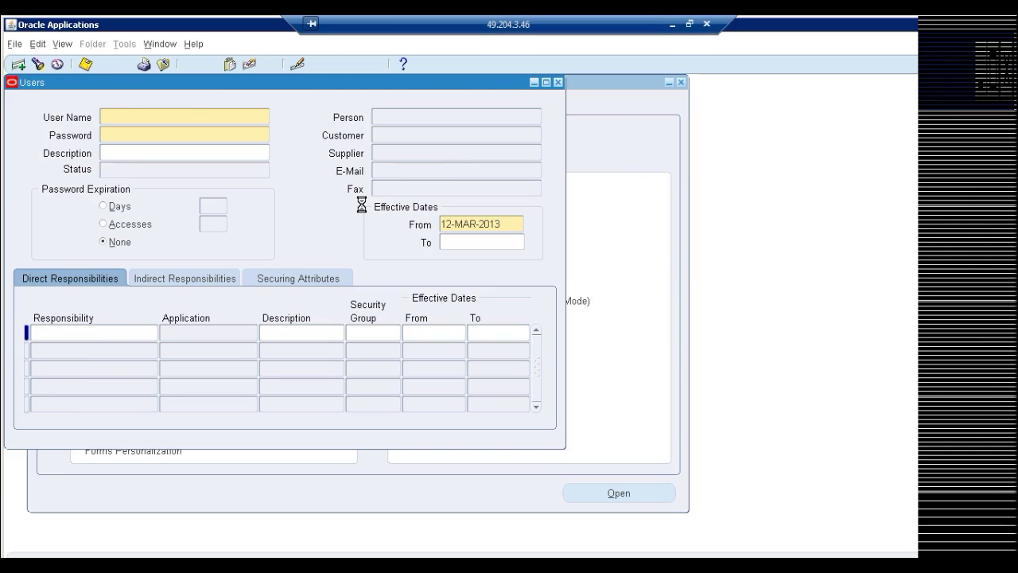
{"action": "key", "text": "F11"}
{"action": "type", "text": "ORACLE"}
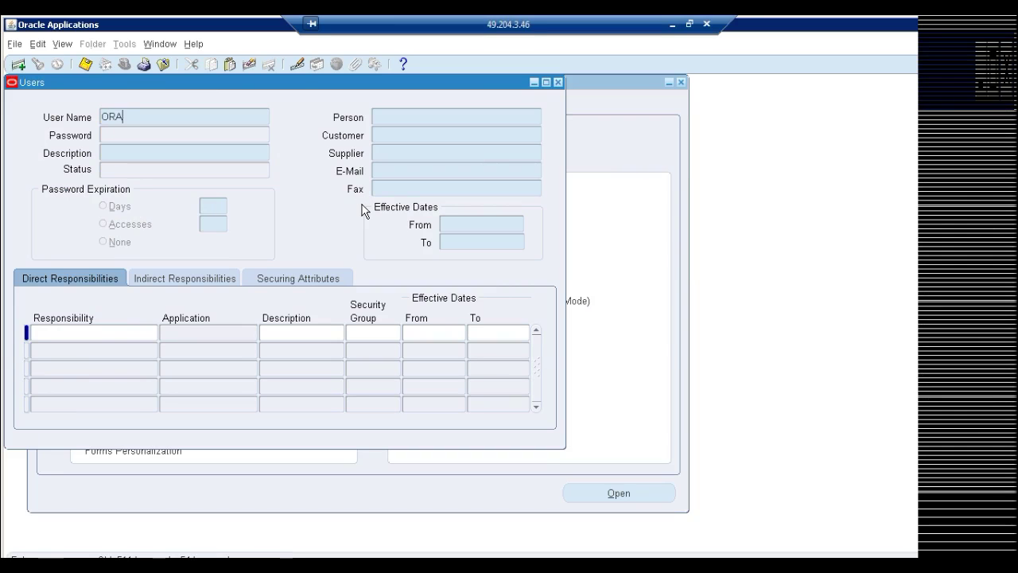
{"action": "key", "text": "ctrl+F11"}
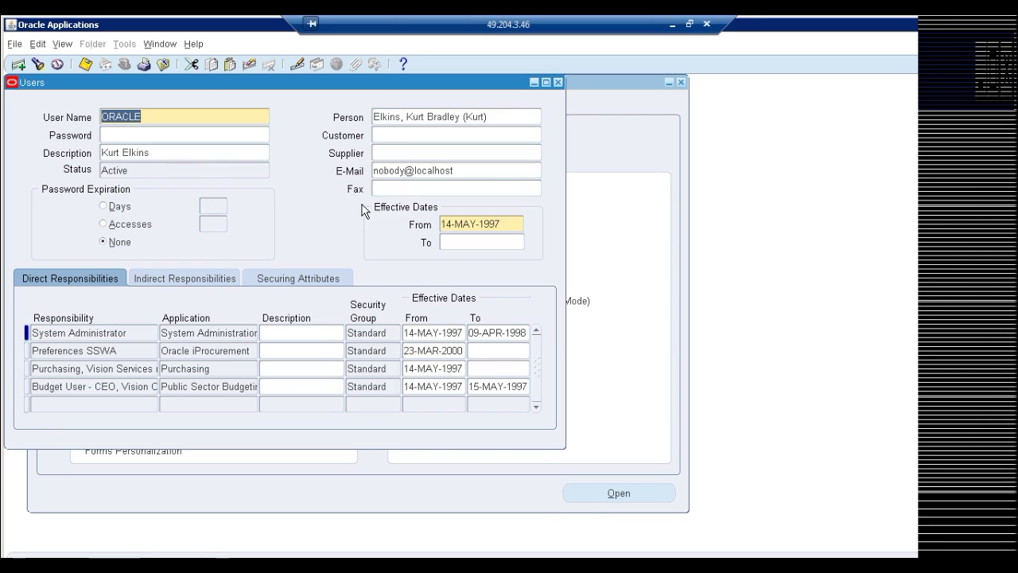
{"action": "key", "text": "Down"}
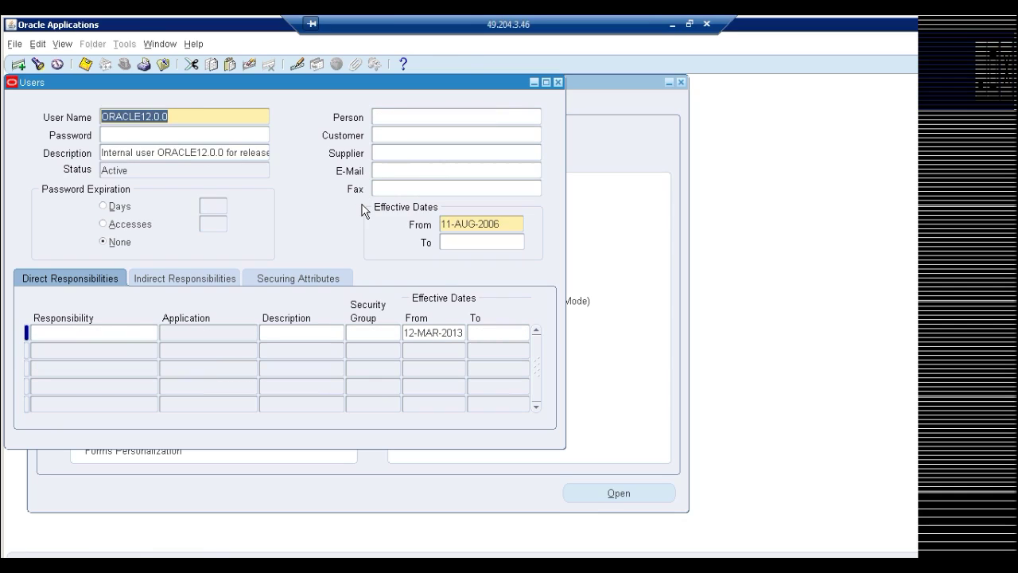
{"action": "key", "text": "F11"}
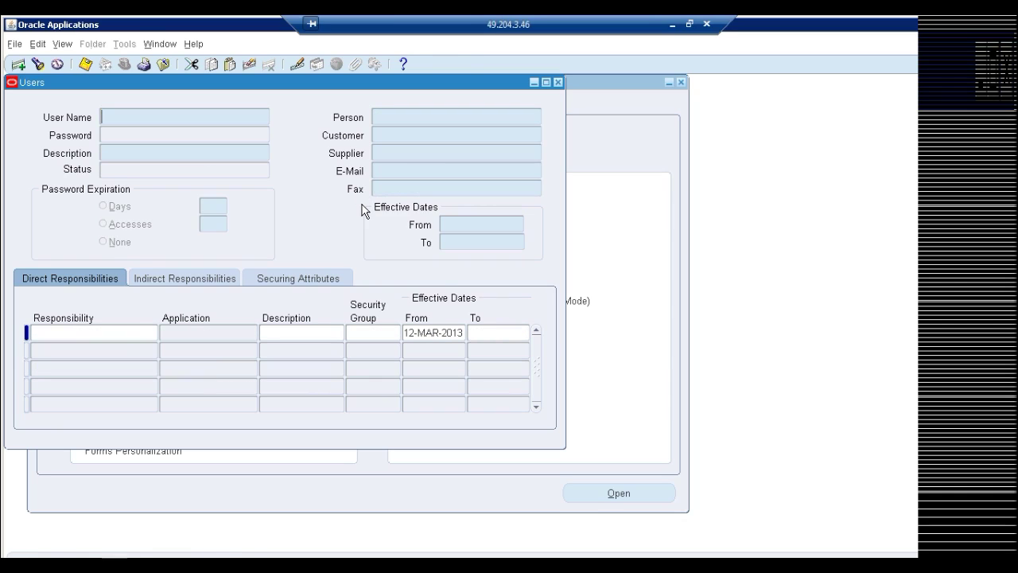
{"action": "type", "text": "ORANGE"}
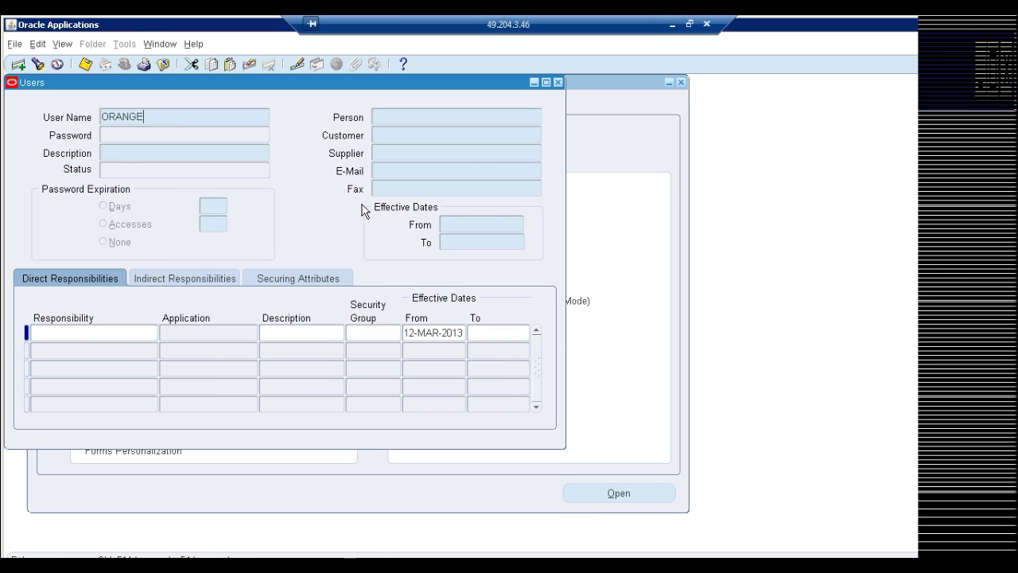
{"action": "key", "text": "ctrl+F11"}
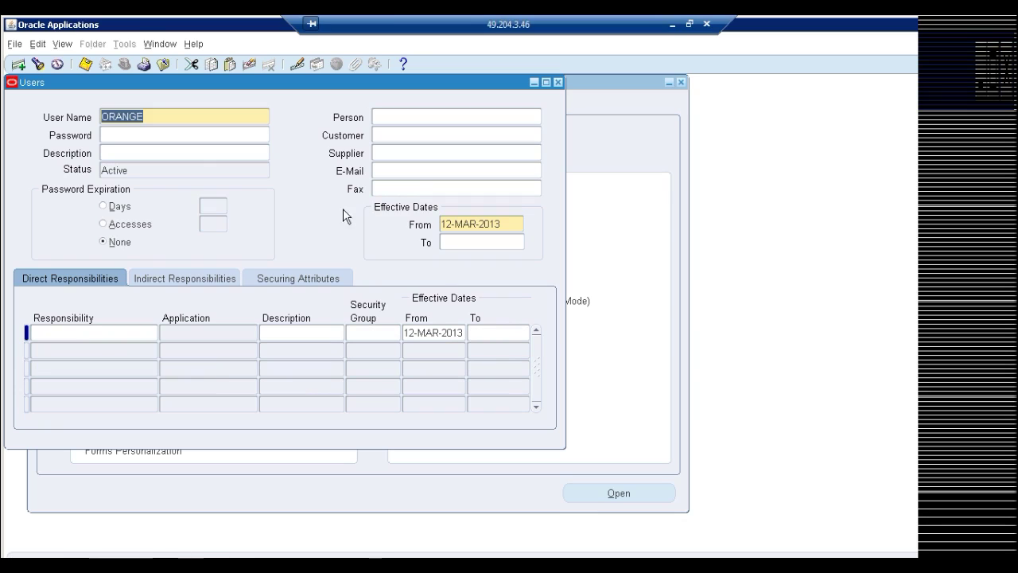
Add the ORA General LEdger, ORA Human Resource and System Administrator responsibilities to ORANGE
{"action": "left_click", "coordinate": [94, 329]}
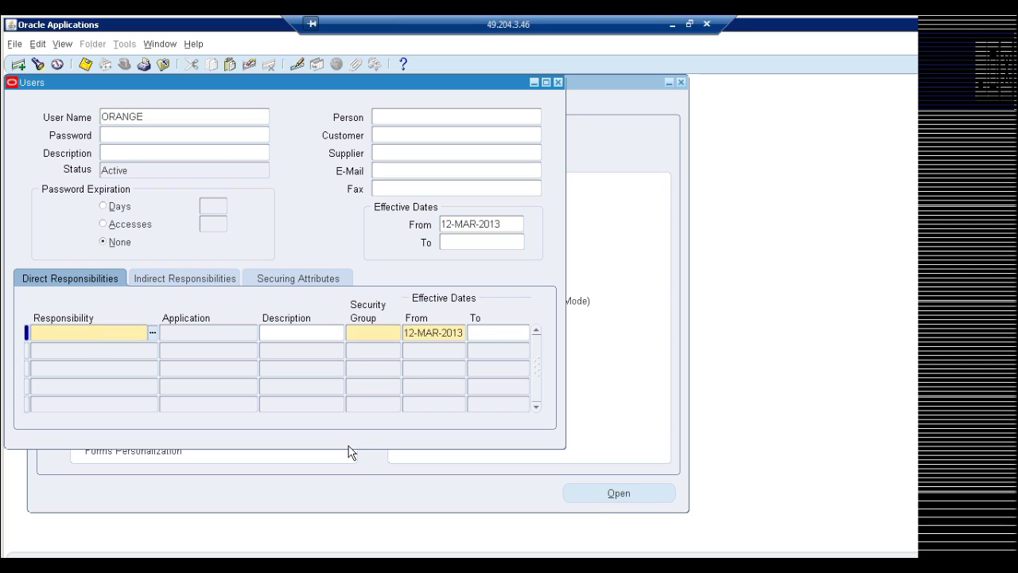
{"action": "type", "text": "ora"}
{"action": "key", "text": "Tab"}
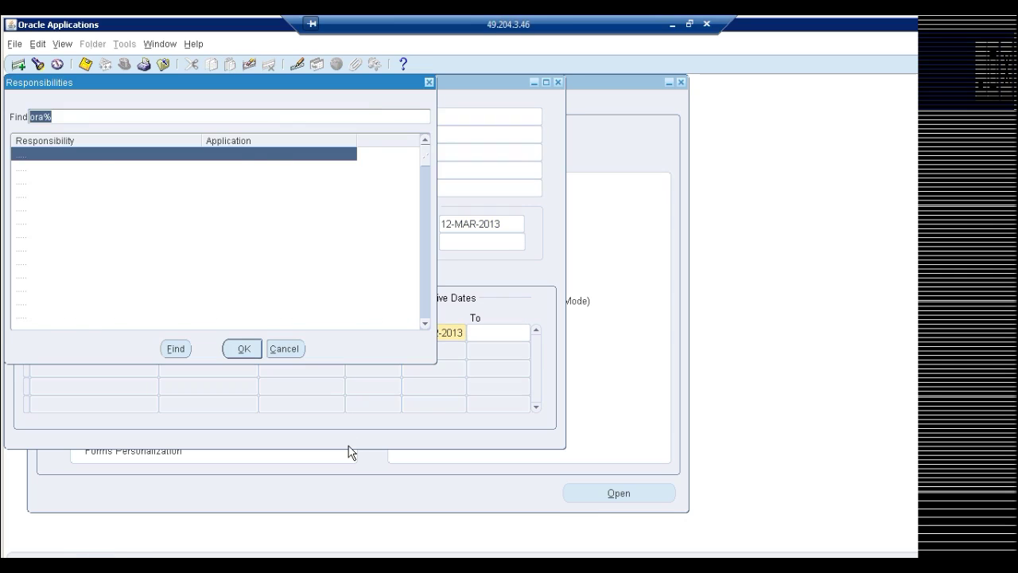
{"action": "key", "text": "Return"}
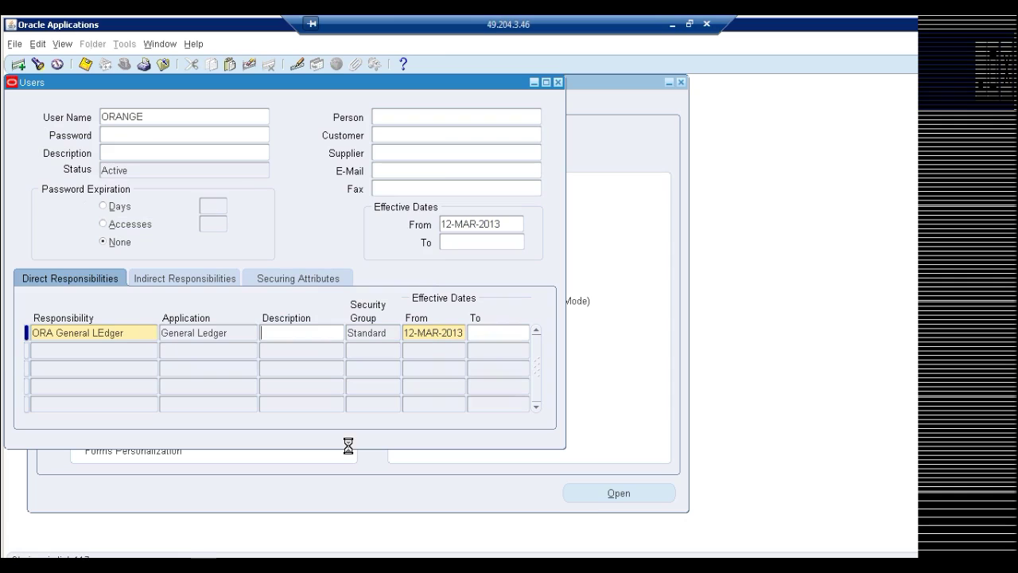
{"action": "key", "text": "Down"}
{"action": "type", "text": "ora h"}
{"action": "key", "text": "Tab"}
{"action": "key", "text": "Down"}
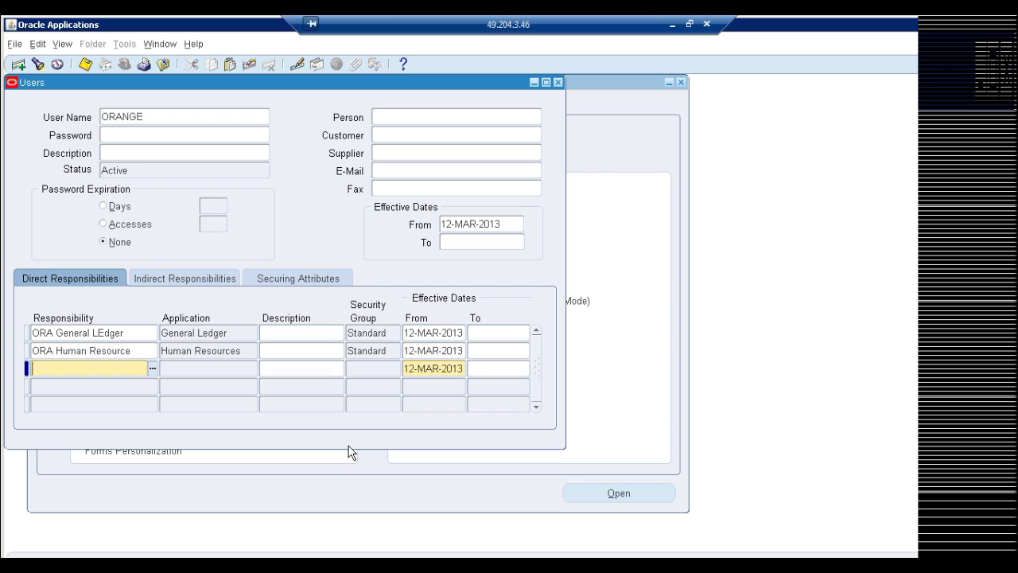
{"action": "type", "text": "system"}
{"action": "key", "text": "Tab"}
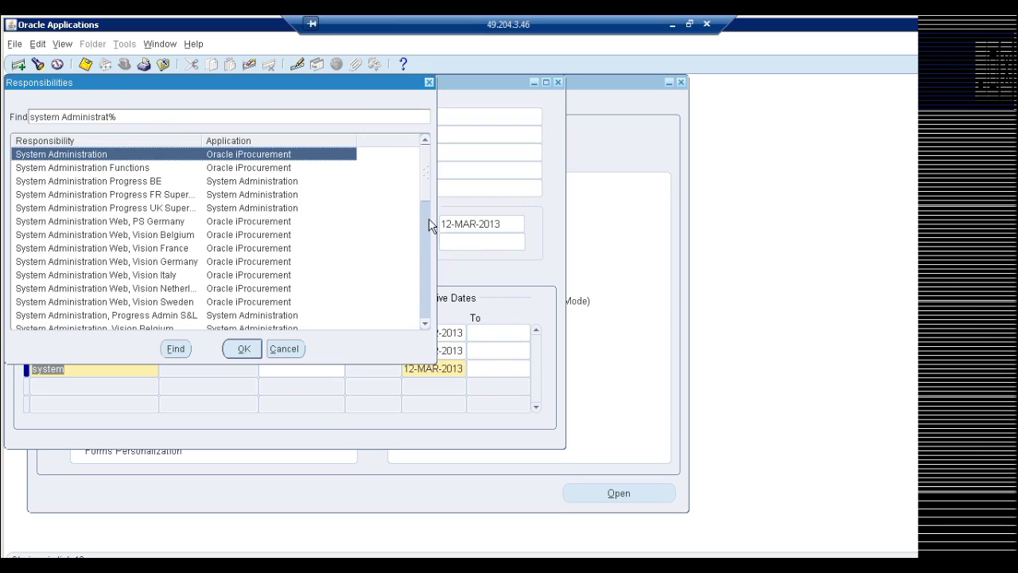
{"action": "left_click_drag", "start_coordinate": [429, 243], "coordinate": [430, 263]}
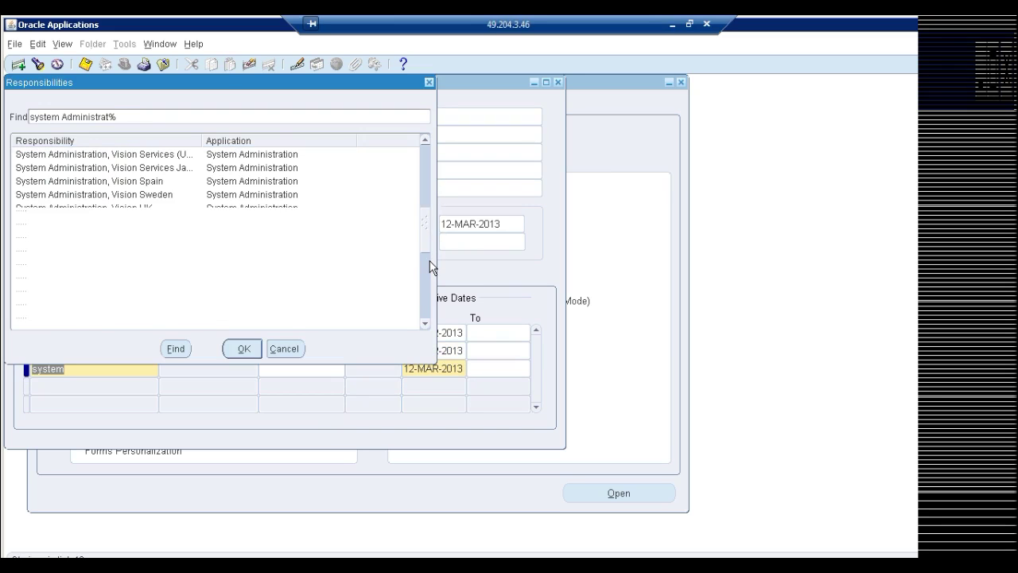
{"action": "double_click", "coordinate": [69, 234]}
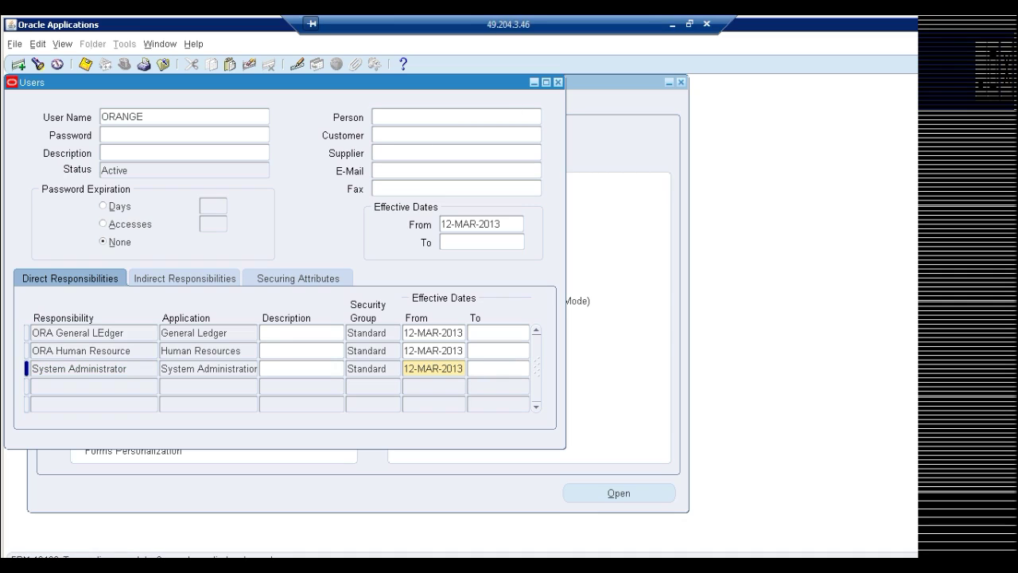
{"action": "left_click", "coordinate": [568, 93]}
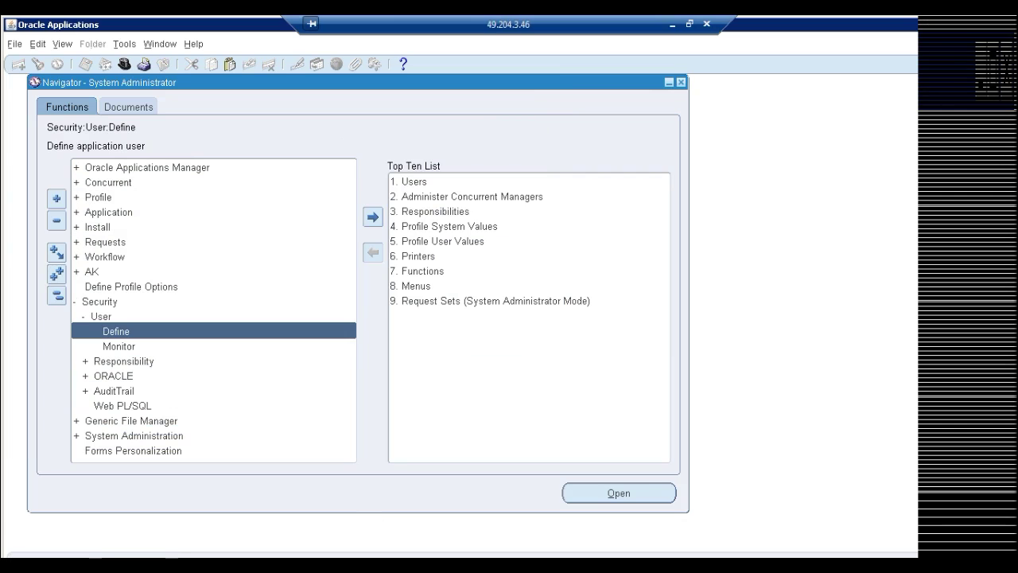
Show the desktop, launch Mozilla and log in as ORANGE with its password
{"action": "right_click", "coordinate": [789, 556]}
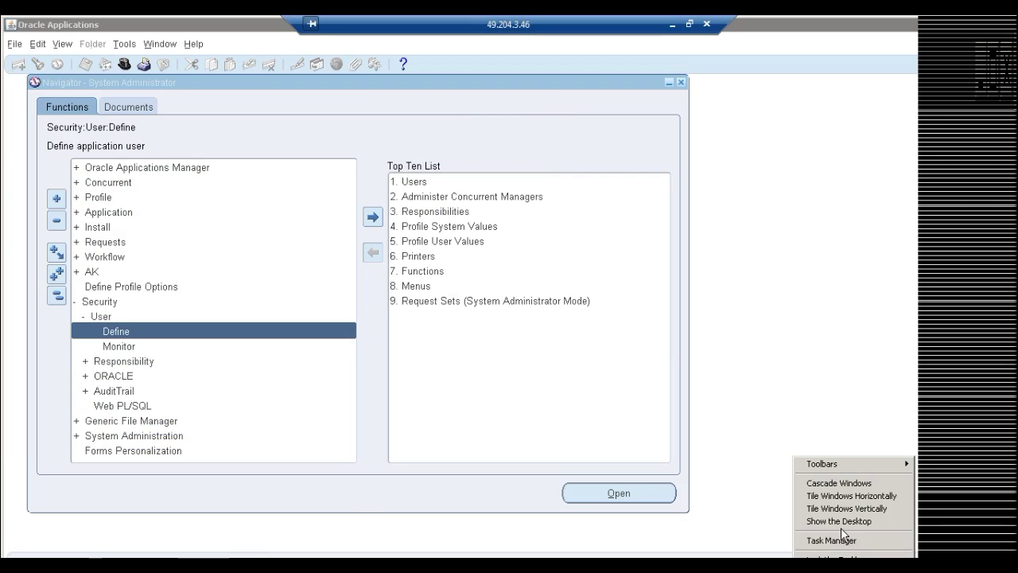
{"action": "left_click", "coordinate": [845, 523]}
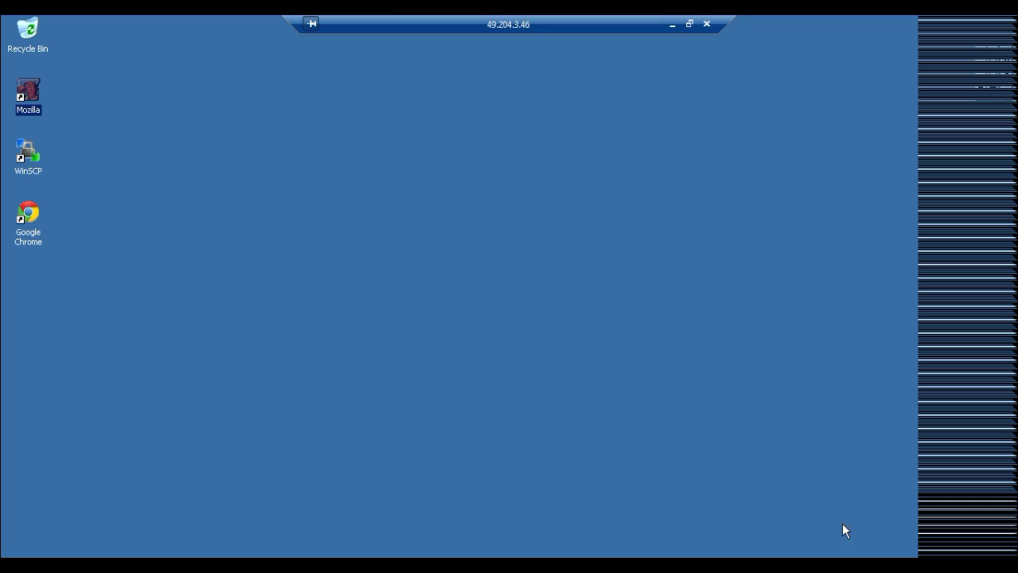
{"action": "double_click", "coordinate": [30, 91]}
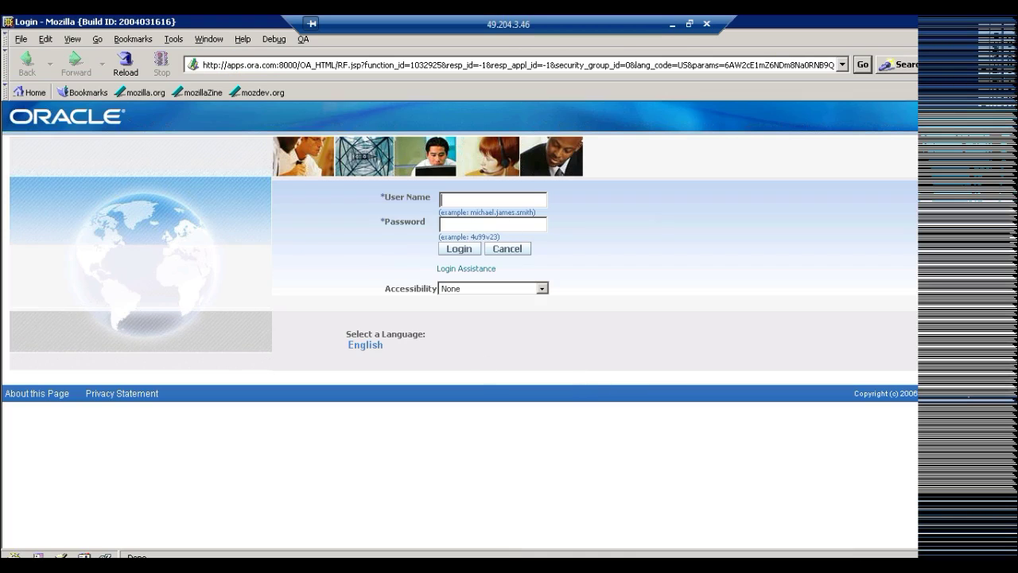
{"action": "type", "text": "orange********"}
{"action": "key", "text": "Return"}
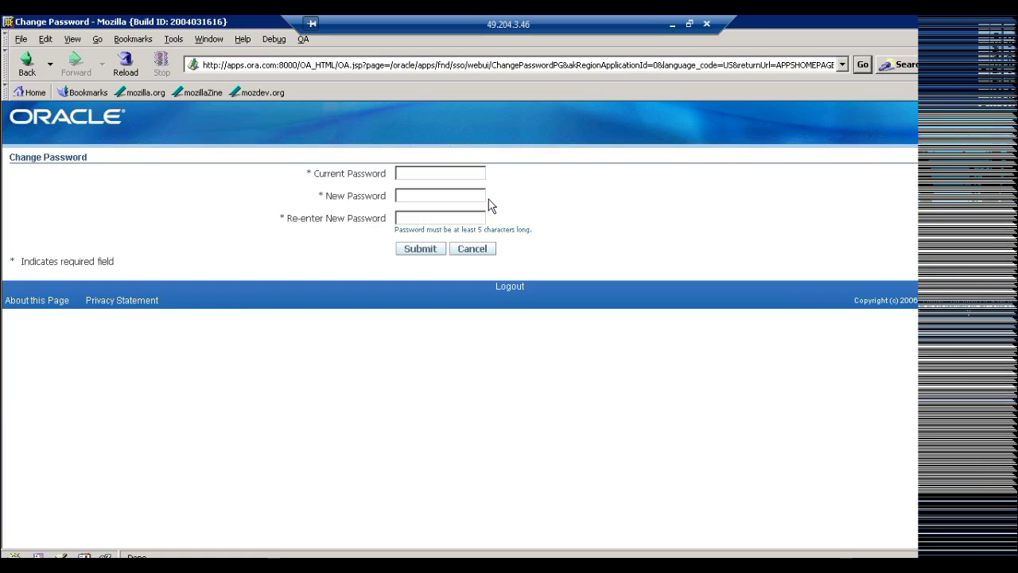
Enter the current password and a new password on the Change Password form and submit
{"action": "type", "text": "***"}
{"action": "key", "text": "BackSpace"}
{"action": "key", "text": "BackSpace"}
{"action": "key", "text": "BackSpace"}
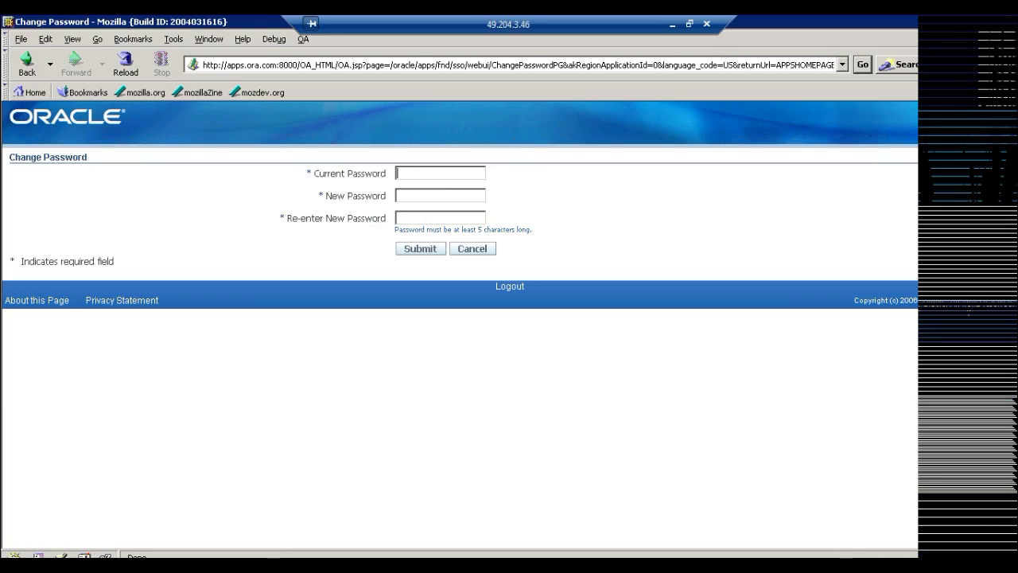
{"action": "type", "text": "*********"}
{"action": "key", "text": "BackSpace"}
{"action": "key", "text": "BackSpace"}
{"action": "key", "text": "BackSpace"}
{"action": "key", "text": "BackSpace"}
{"action": "key", "text": "BackSpace"}
{"action": "key", "text": "BackSpace"}
{"action": "key", "text": "BackSpace"}
{"action": "key", "text": "BackSpace"}
{"action": "key", "text": "BackSpace"}
{"action": "type", "text": "*********"}
{"action": "key", "text": "Tab"}
{"action": "type", "text": "********************"}
{"action": "key", "text": "Return"}
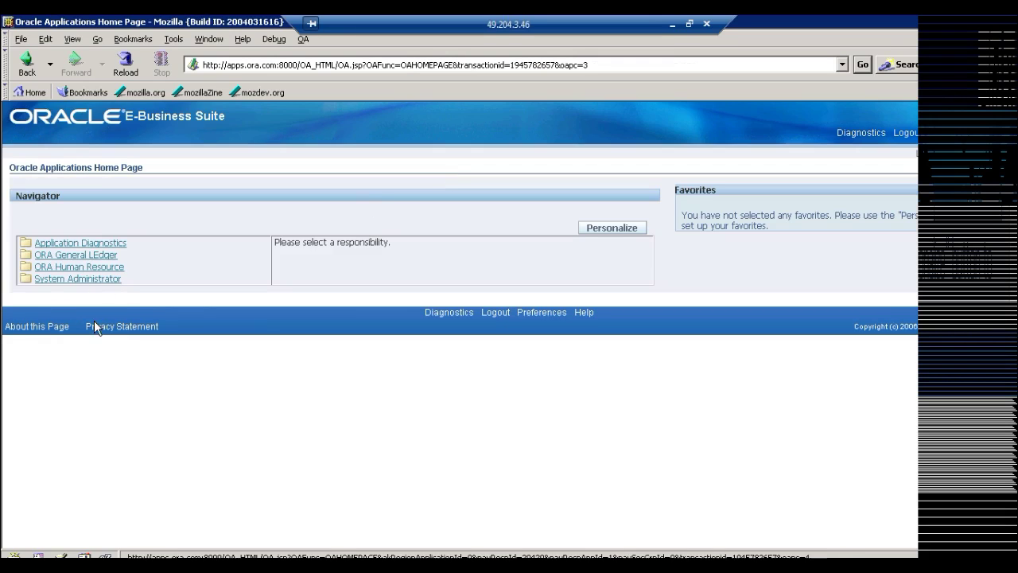
Open ORA Human Resource and its People Enter and Maintain function
{"action": "left_click", "coordinate": [61, 268]}
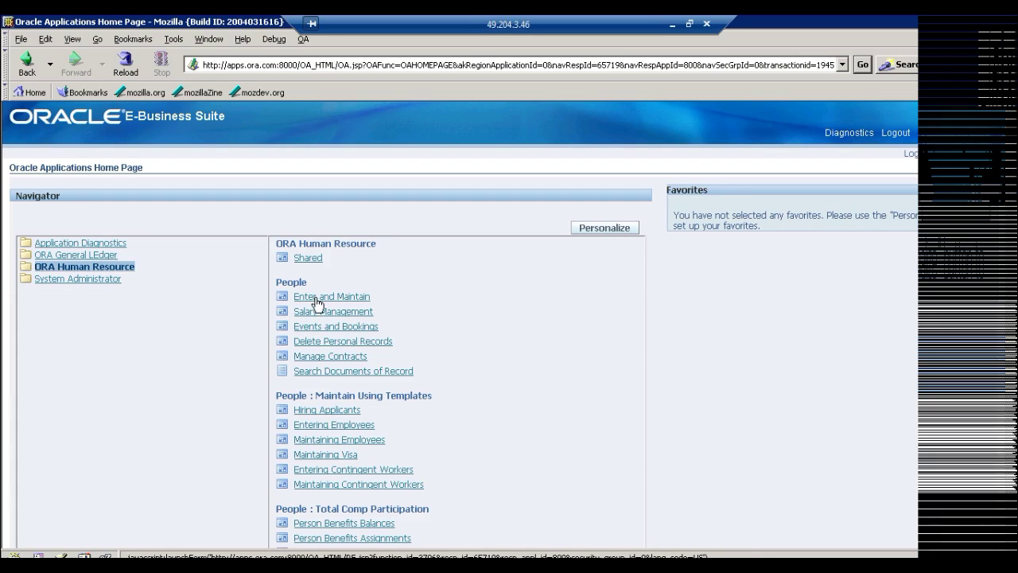
{"action": "left_click", "coordinate": [316, 301]}
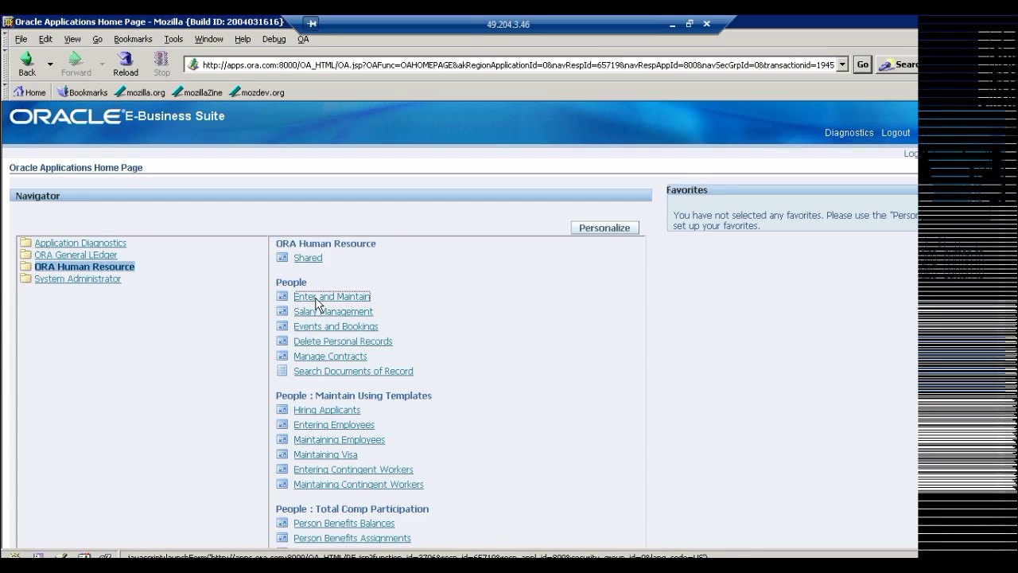
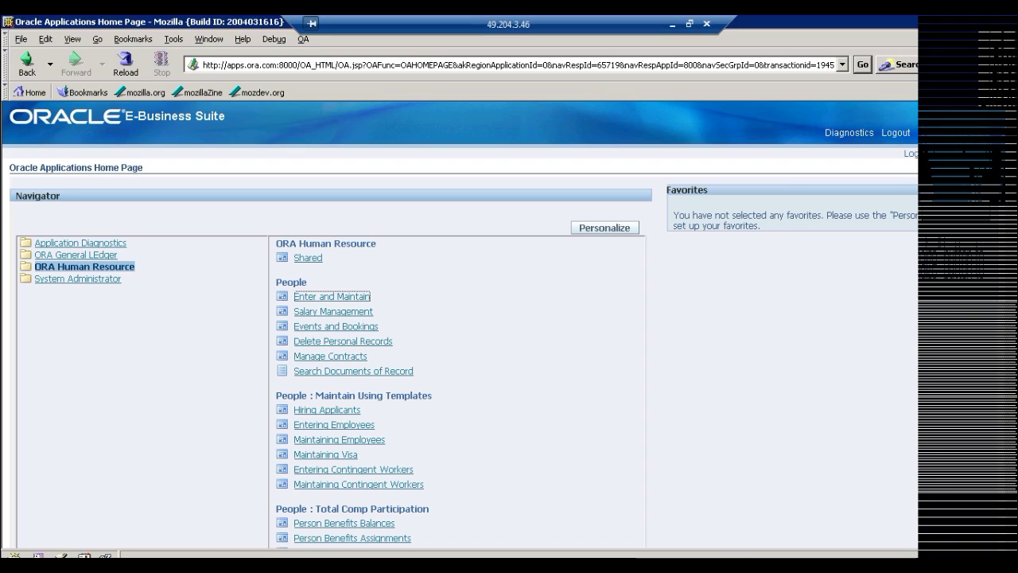
Relaunch People Enter and Maintain and confirm exiting the mismatched forms session
{"action": "left_click", "coordinate": [327, 299]}
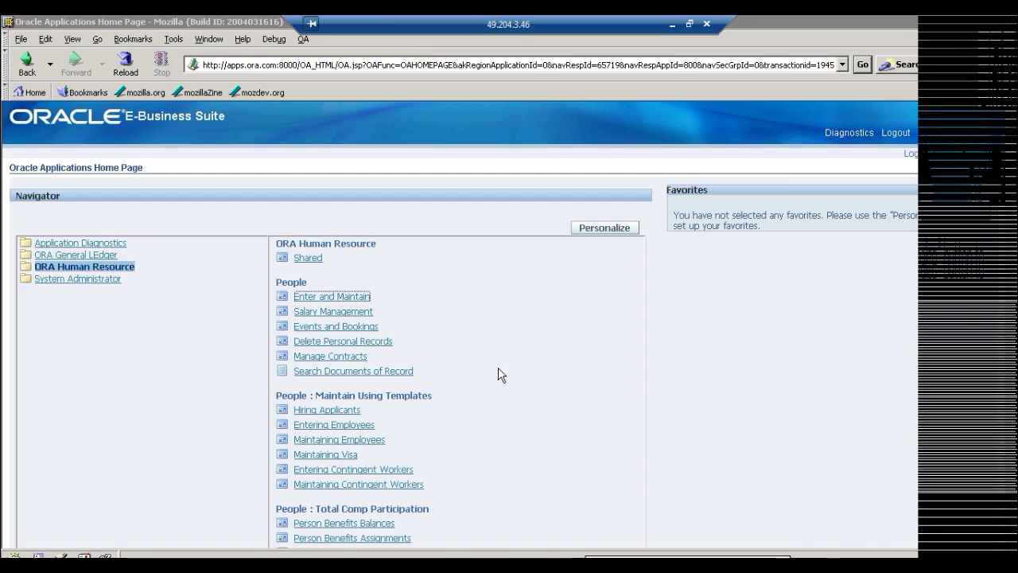
{"action": "left_click", "coordinate": [319, 302]}
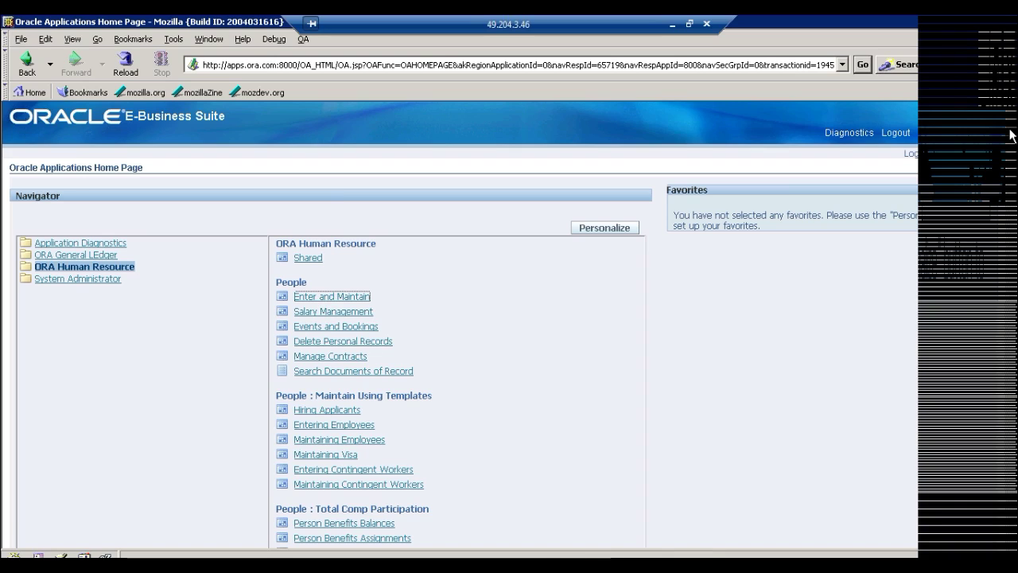
{"action": "scroll", "coordinate": [1005, 395], "scroll_direction": "down", "scroll_amount": 15}
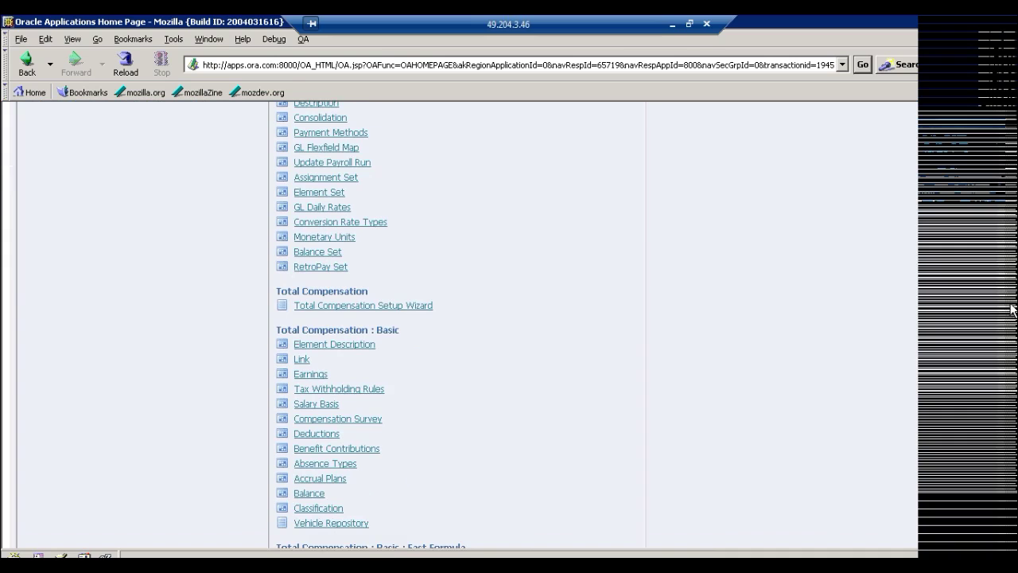
{"action": "scroll", "coordinate": [1006, 396], "scroll_direction": "up", "scroll_amount": 10}
{"action": "scroll", "coordinate": [457, 325], "scroll_direction": "up", "scroll_amount": 2}
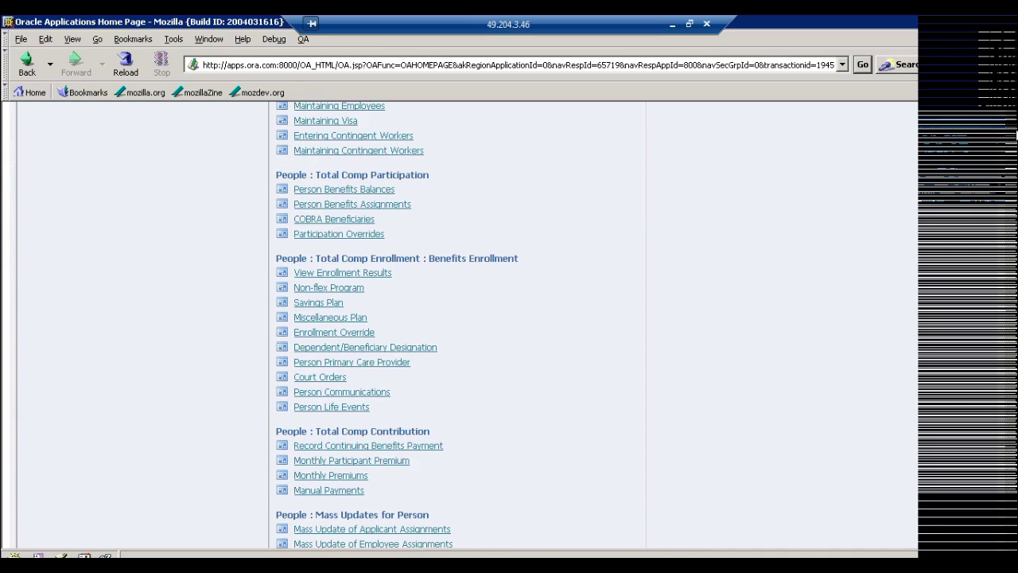
{"action": "scroll", "coordinate": [429, 342], "scroll_direction": "up", "scroll_amount": 8}
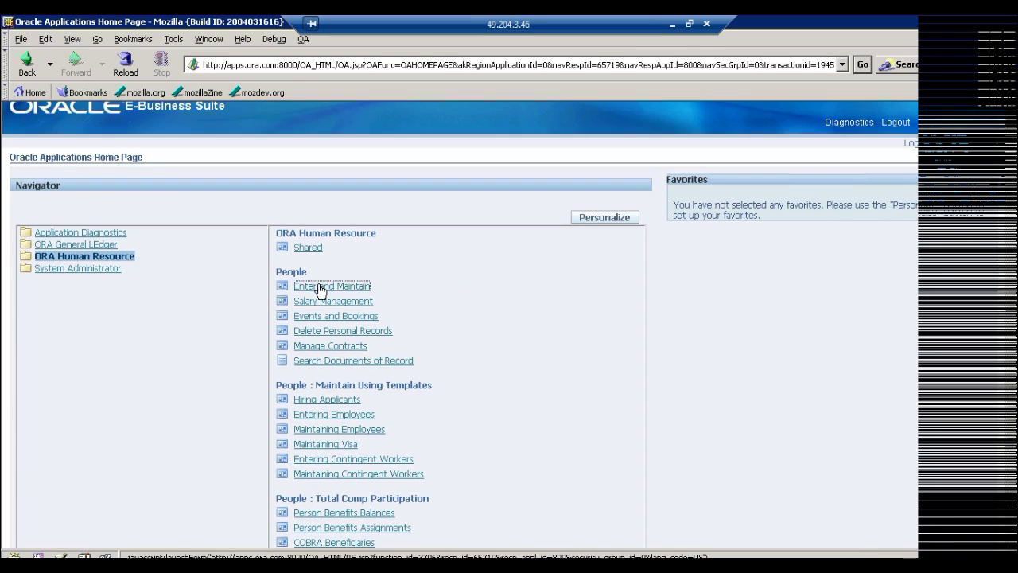
{"action": "left_click", "coordinate": [320, 288]}
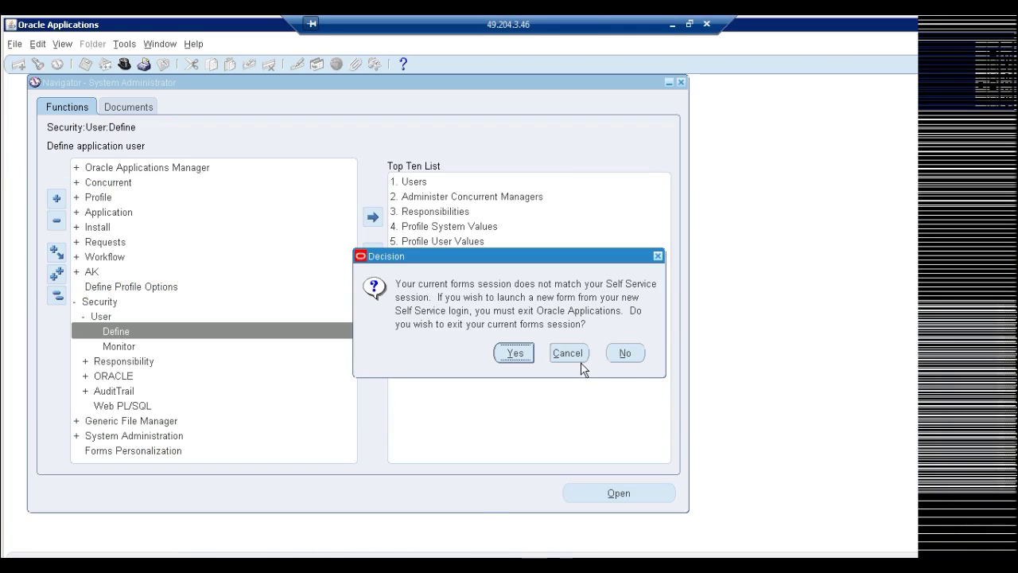
{"action": "left_click", "coordinate": [626, 355]}
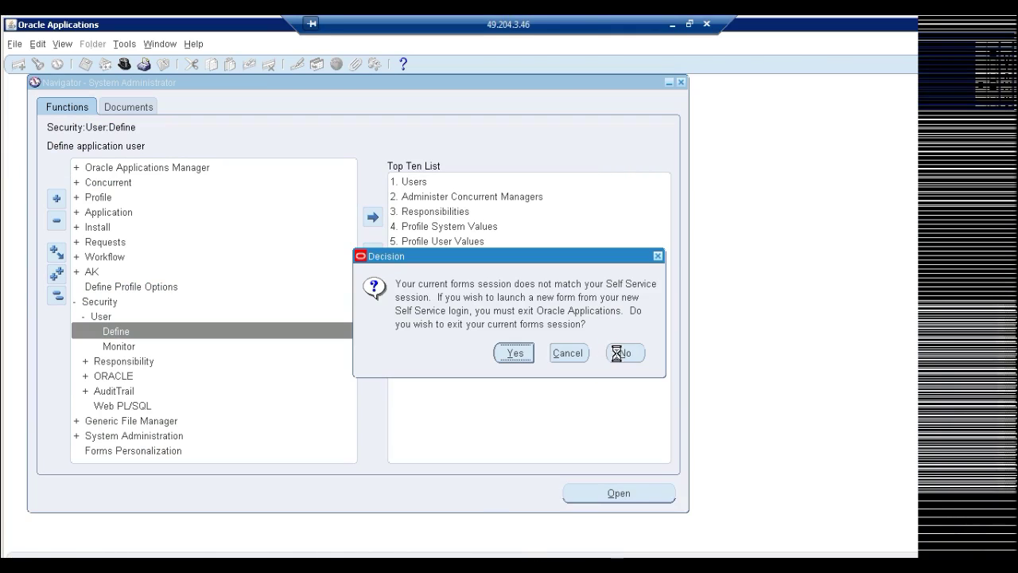
{"action": "left_click", "coordinate": [524, 359]}
{"action": "left_click", "coordinate": [497, 339]}
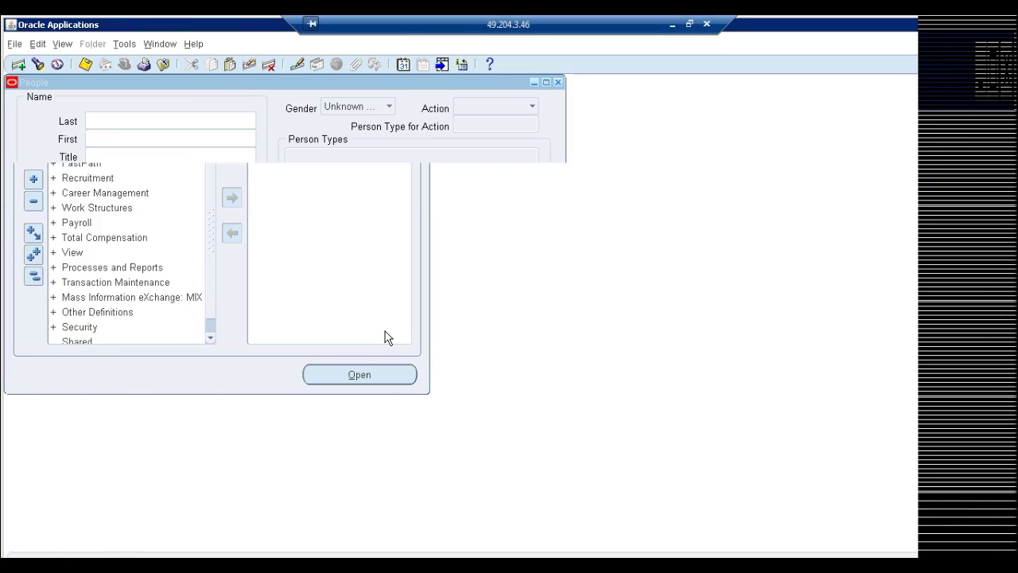
Close the People form and open Work Structures > Organization > Description
{"action": "left_click", "coordinate": [499, 175]}
{"action": "left_click", "coordinate": [557, 82]}
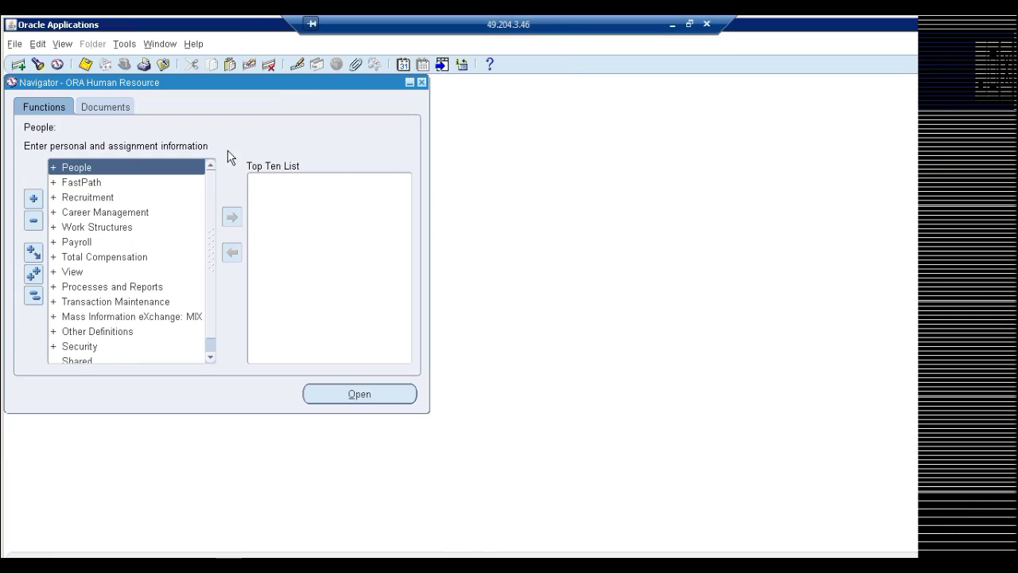
{"action": "left_click", "coordinate": [88, 227]}
{"action": "double_click", "coordinate": [87, 227]}
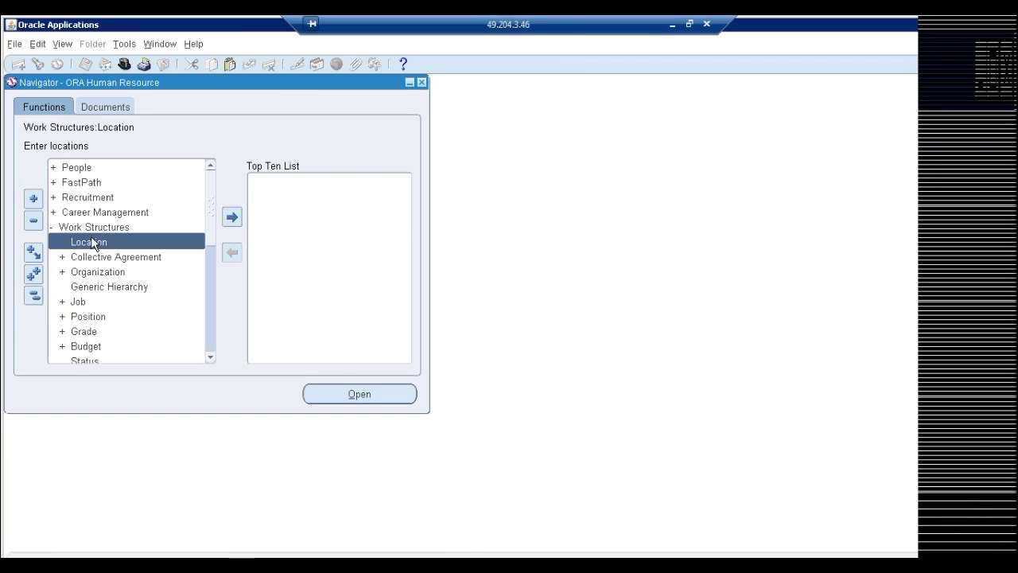
{"action": "left_click", "coordinate": [92, 272]}
{"action": "double_click", "coordinate": [94, 272]}
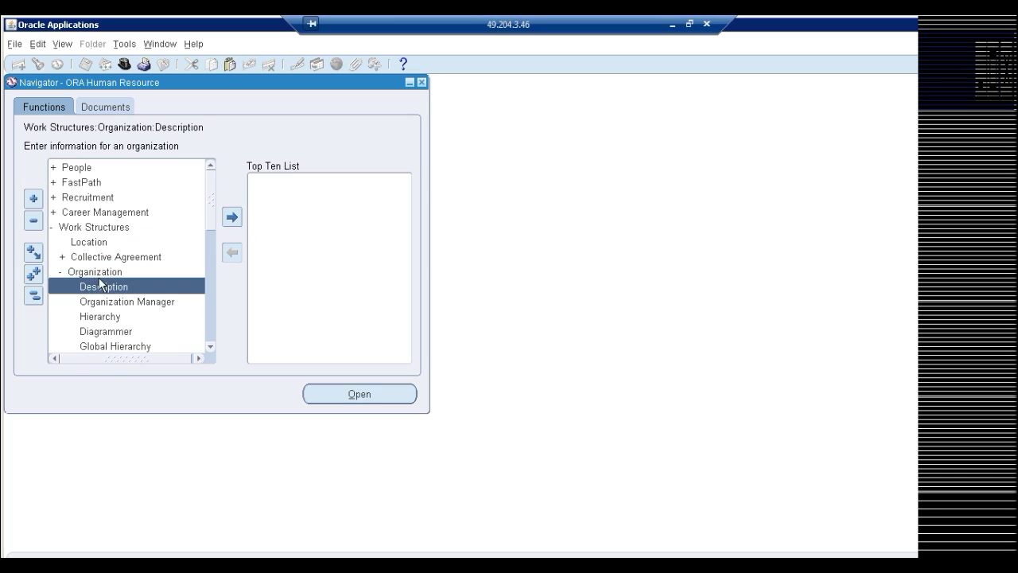
{"action": "double_click", "coordinate": [102, 286]}
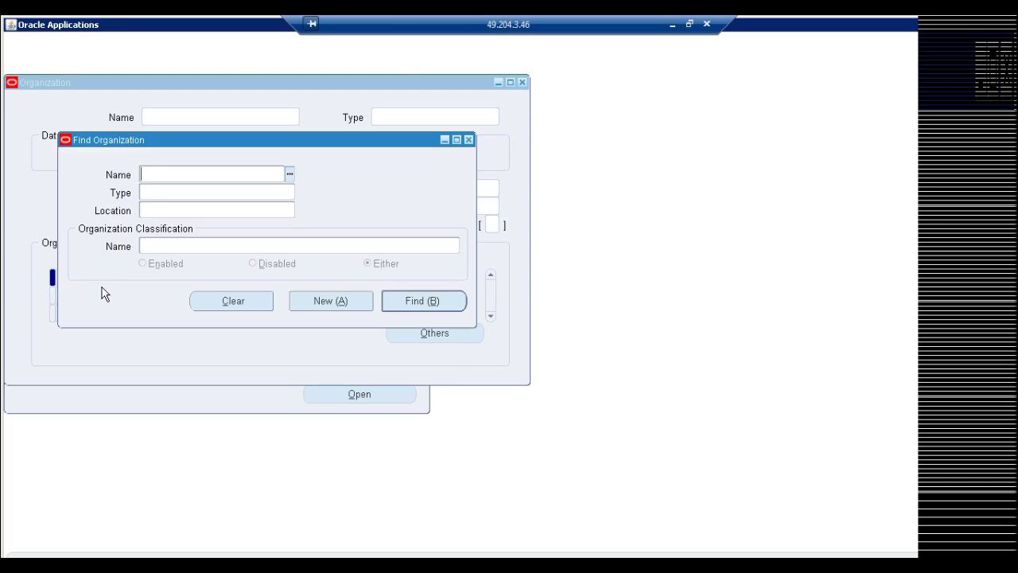
Create a new organization named ORA US OU located at ORA OU Location
{"action": "left_click", "coordinate": [335, 301]}
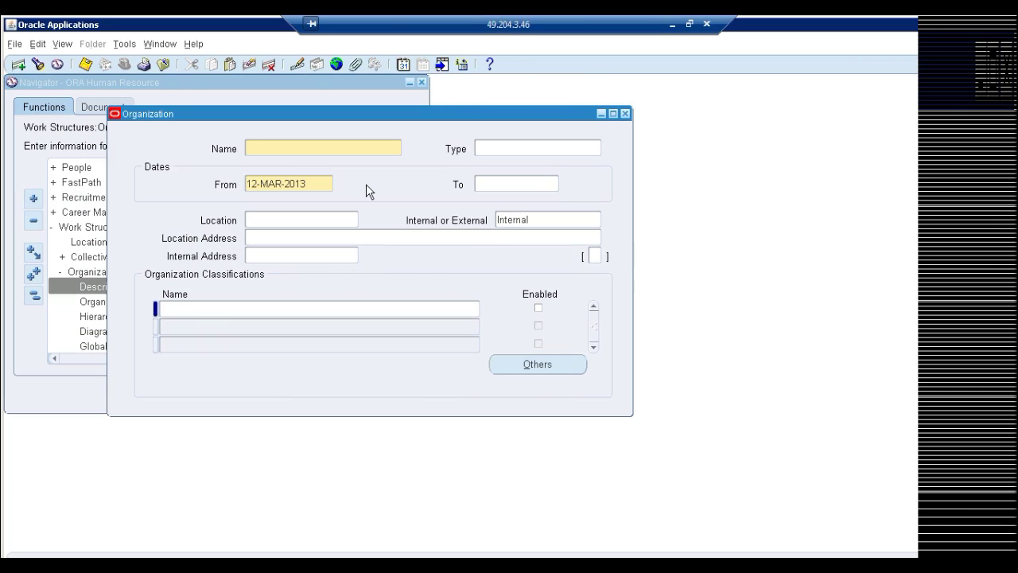
{"action": "type", "text": "ORA US OU"}
{"action": "key", "text": "Tab"}
{"action": "key", "text": "Tab"}
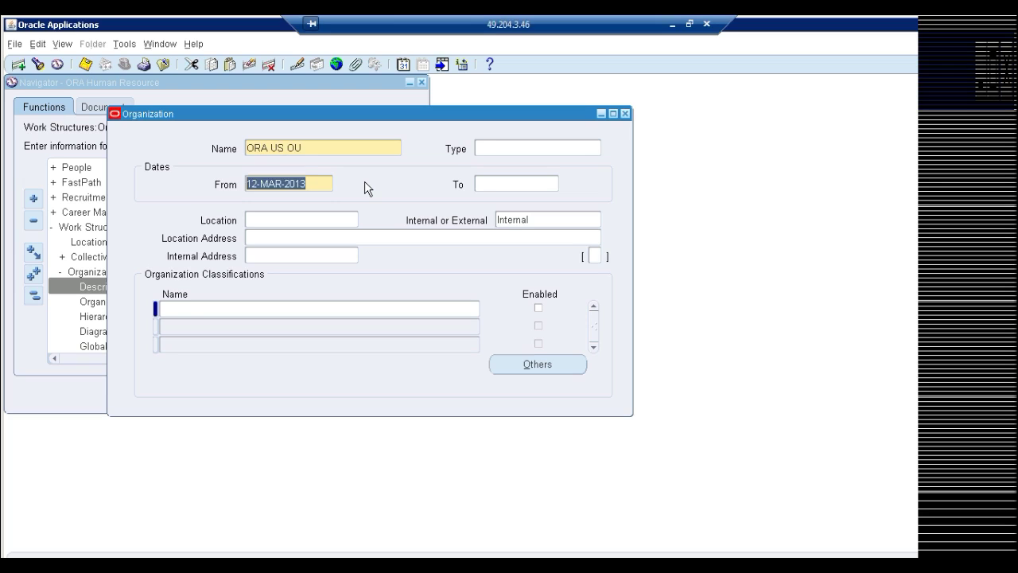
{"action": "key", "text": "Tab"}
{"action": "key", "text": "Tab"}
{"action": "type", "text": "ora"}
{"action": "key", "text": "Tab"}
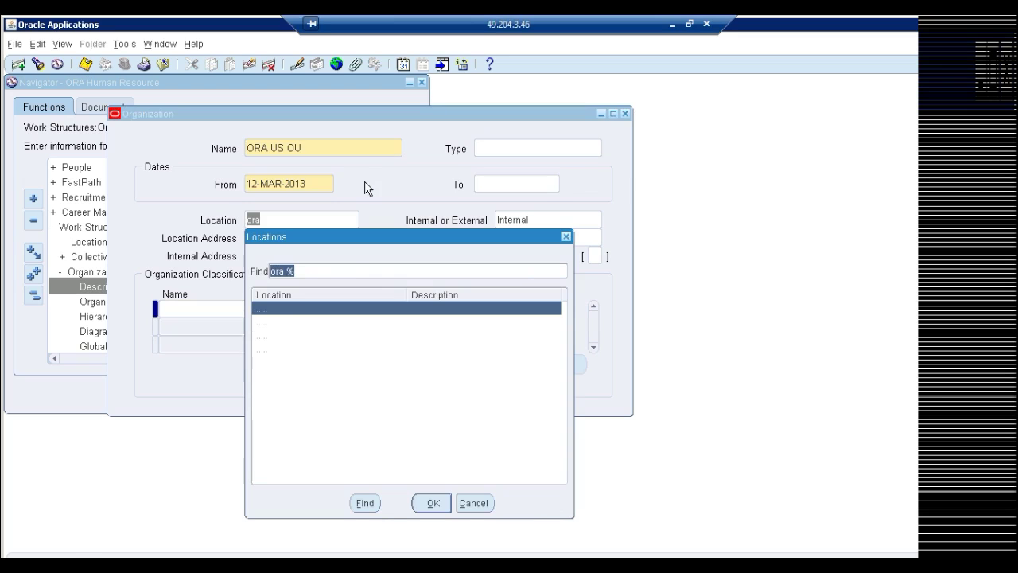
{"action": "double_click", "coordinate": [288, 335]}
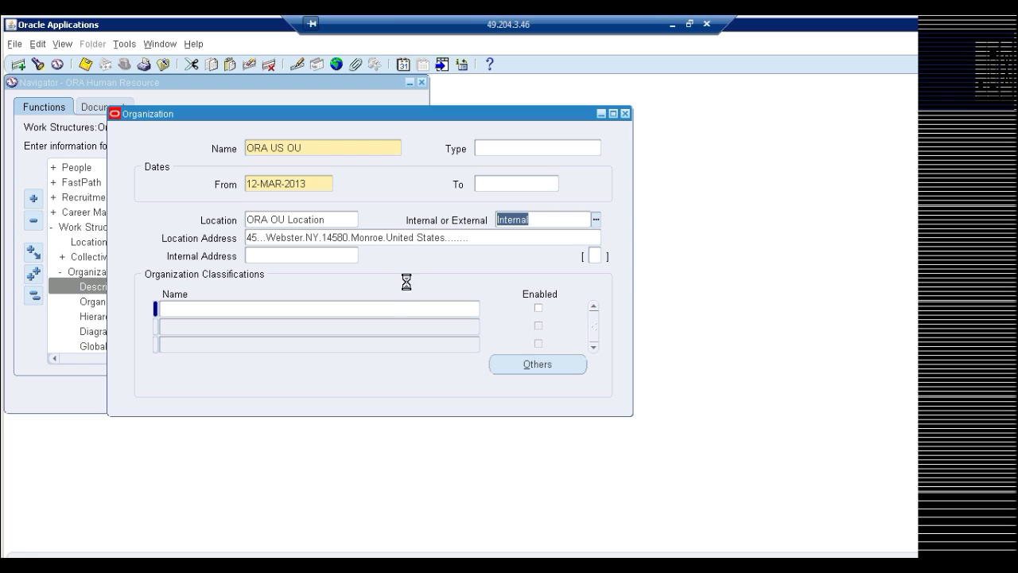
Add an enabled Operating Unit classification and dismiss the save-classification error
{"action": "left_click", "coordinate": [389, 309]}
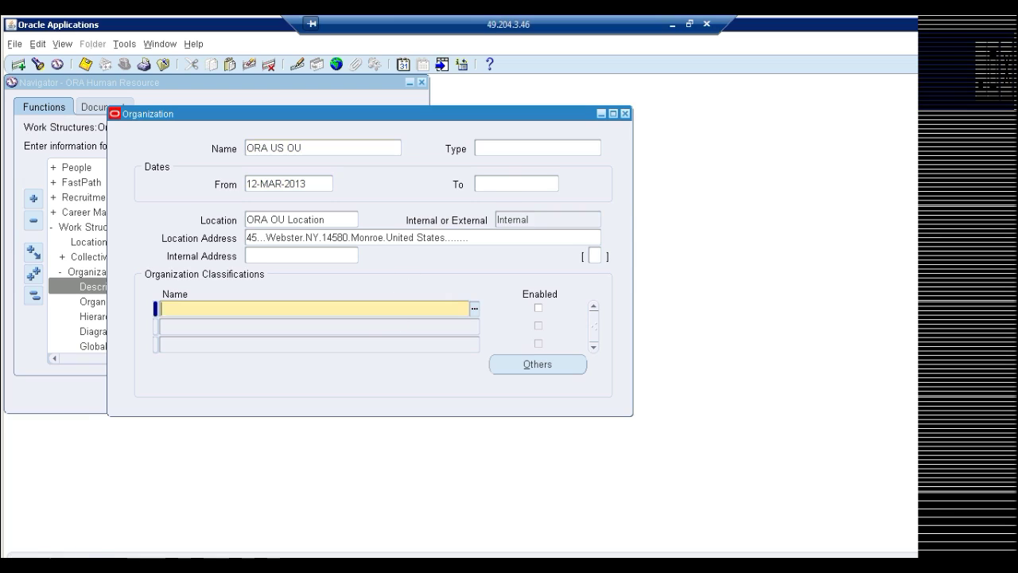
{"action": "type", "text": "operating"}
{"action": "key", "text": "Tab"}
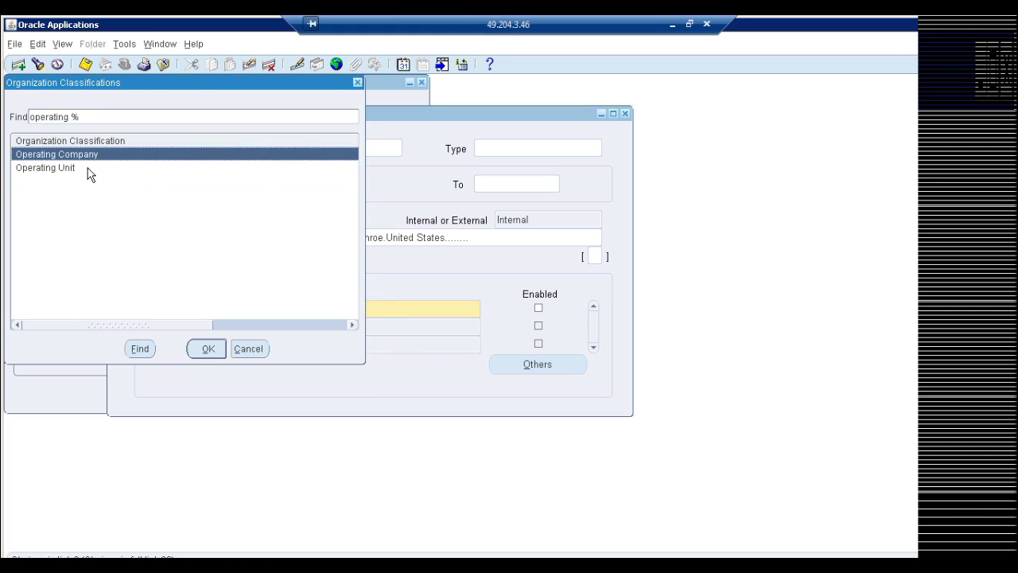
{"action": "double_click", "coordinate": [64, 168]}
{"action": "left_click", "coordinate": [538, 307]}
{"action": "left_click", "coordinate": [538, 365]}
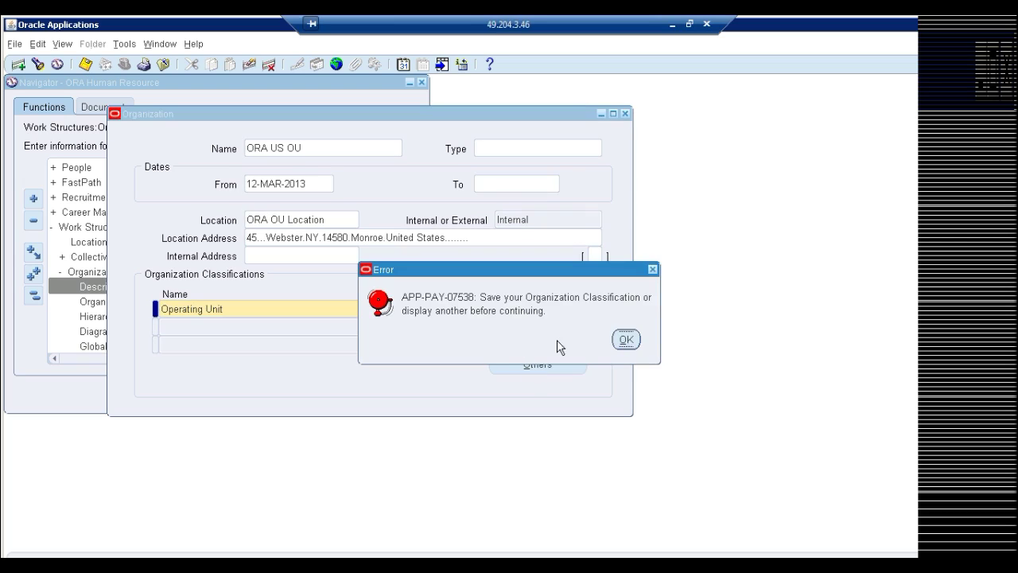
{"action": "left_click", "coordinate": [626, 341]}
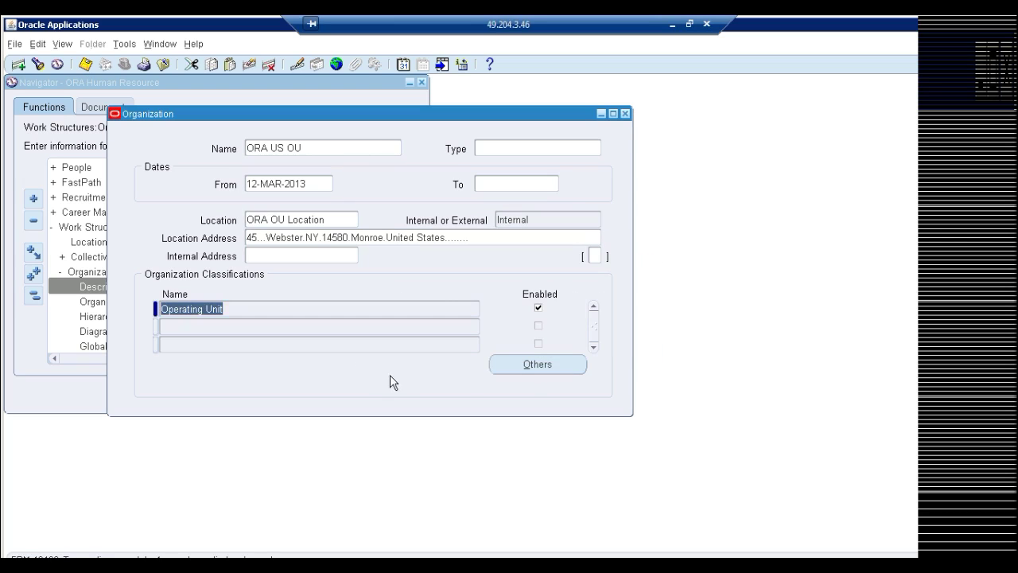
Open Operating Unit Information and set the Primary Ledger to ORA Ledger1040(USD)
{"action": "left_click", "coordinate": [525, 366]}
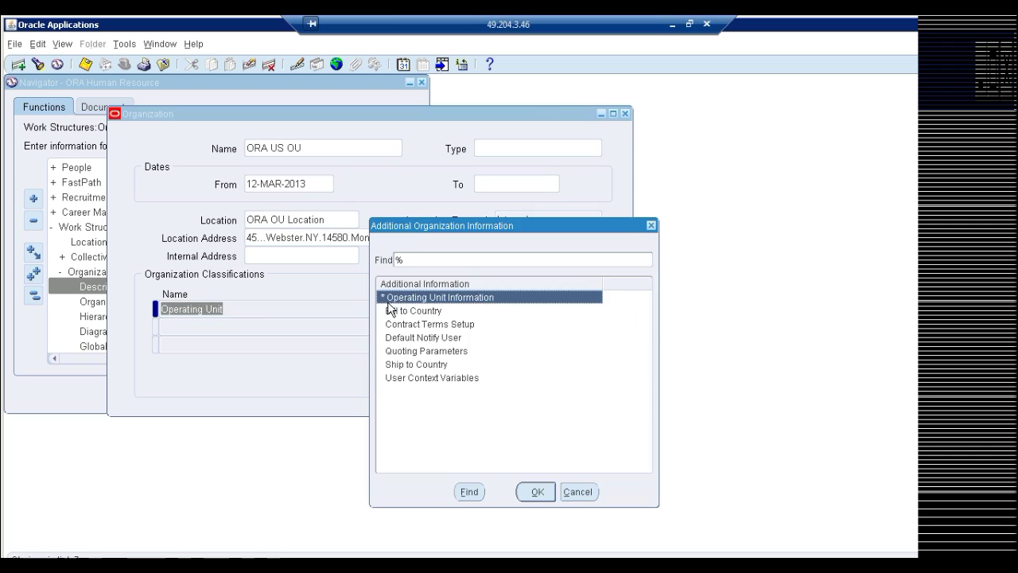
{"action": "double_click", "coordinate": [403, 298]}
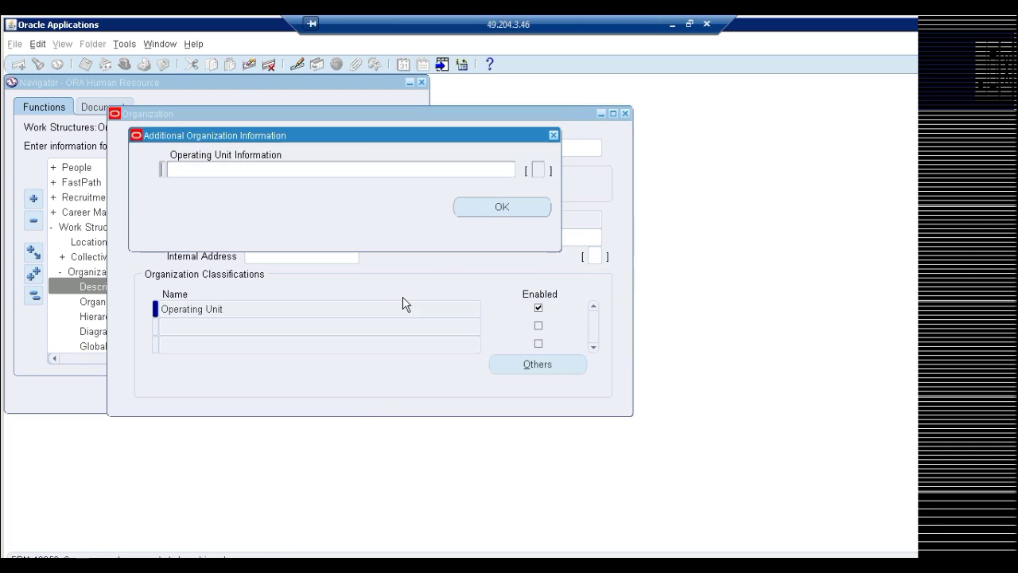
{"action": "left_click", "coordinate": [465, 172]}
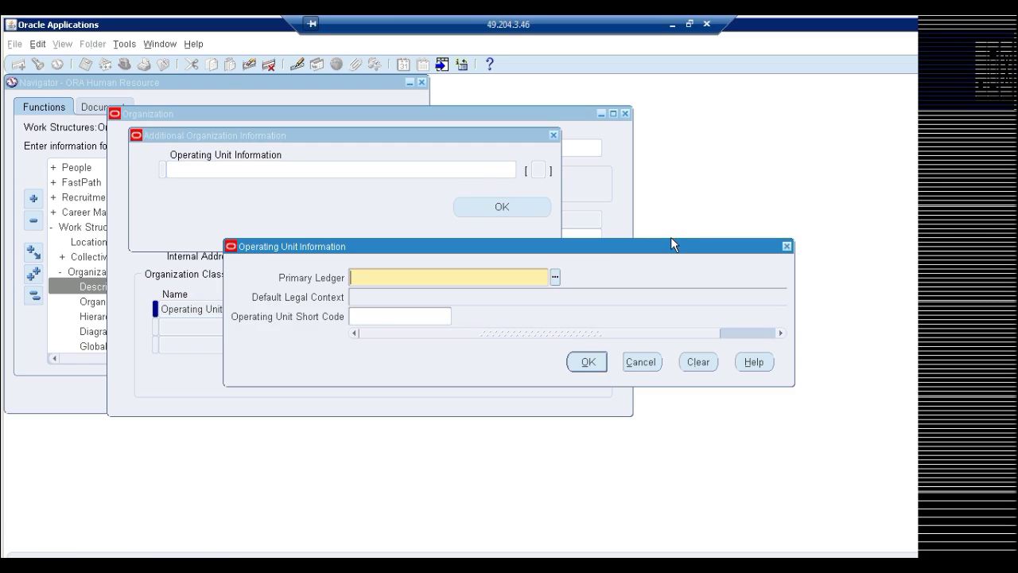
{"action": "type", "text": "ora"}
{"action": "key", "text": "Tab"}
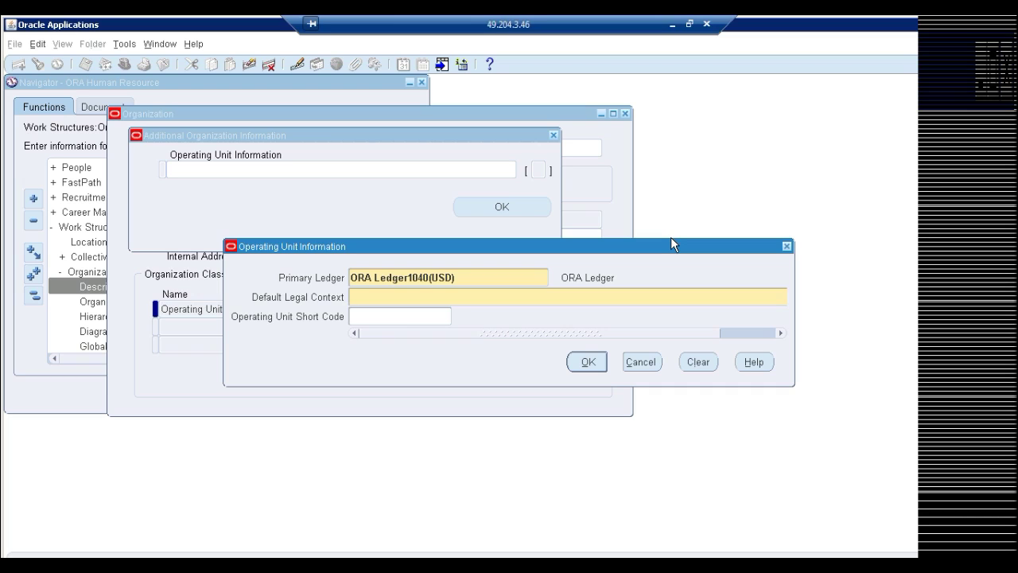
Set Default Legal Context to US LES and Short Code to US OU, then confirm
{"action": "type", "text": "legal"}
{"action": "key", "text": "Tab"}
{"action": "key", "text": "Return"}
{"action": "type", "text": "us"}
{"action": "key", "text": "Tab"}
{"action": "type", "text": "US OU"}
{"action": "left_click", "coordinate": [402, 295]}
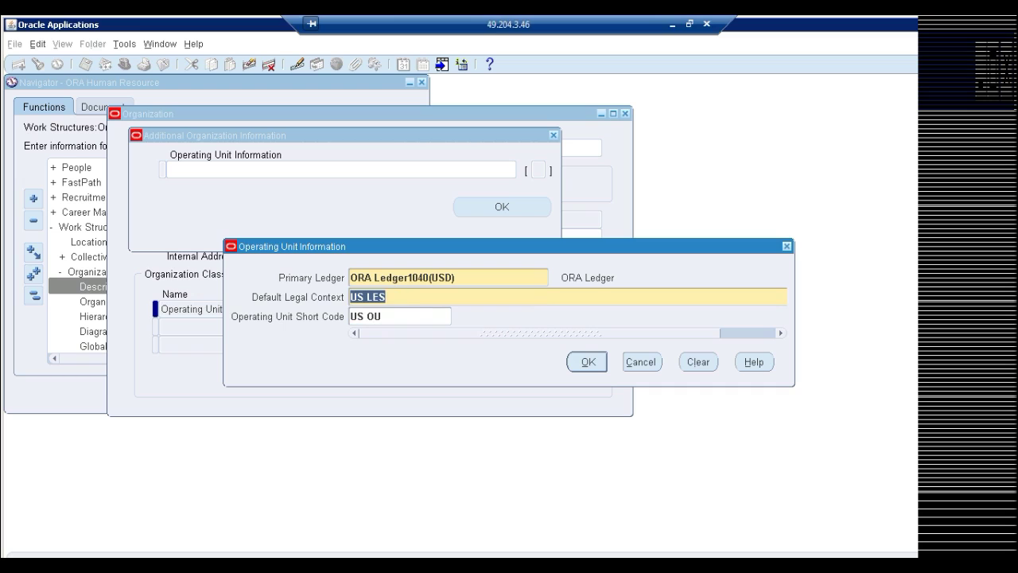
{"action": "left_click", "coordinate": [402, 277]}
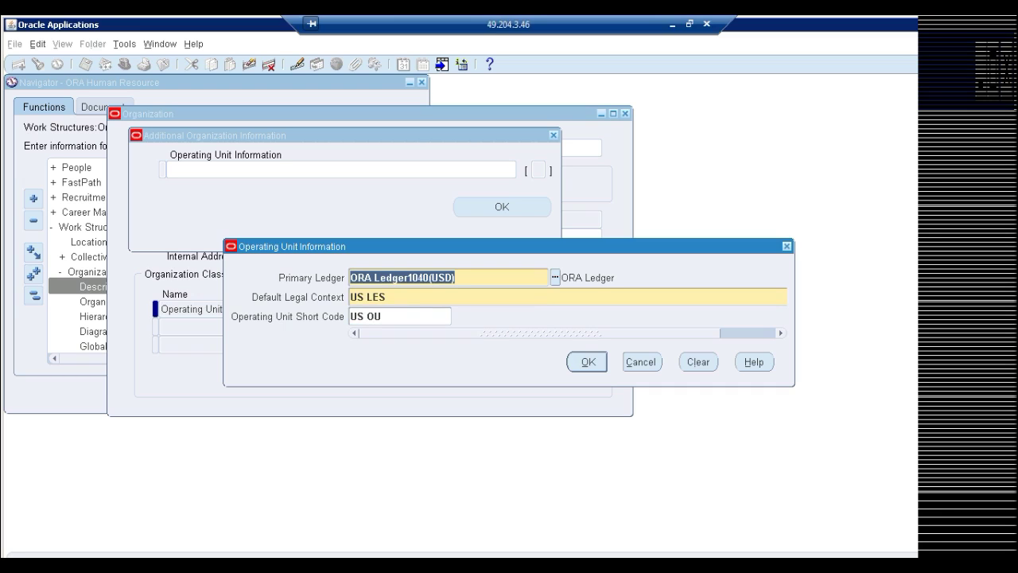
{"action": "left_click", "coordinate": [583, 363]}
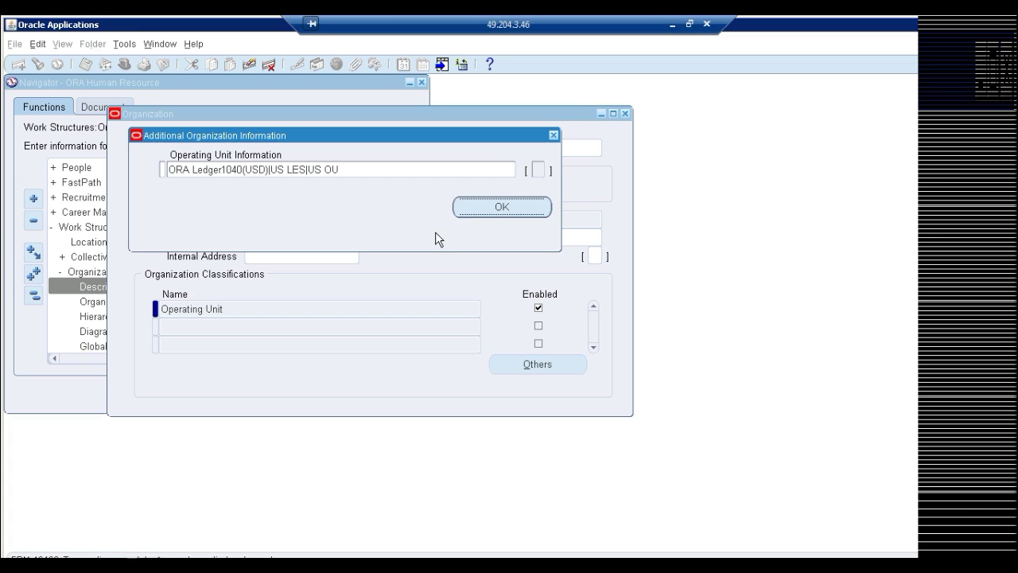
{"action": "left_click", "coordinate": [553, 135]}
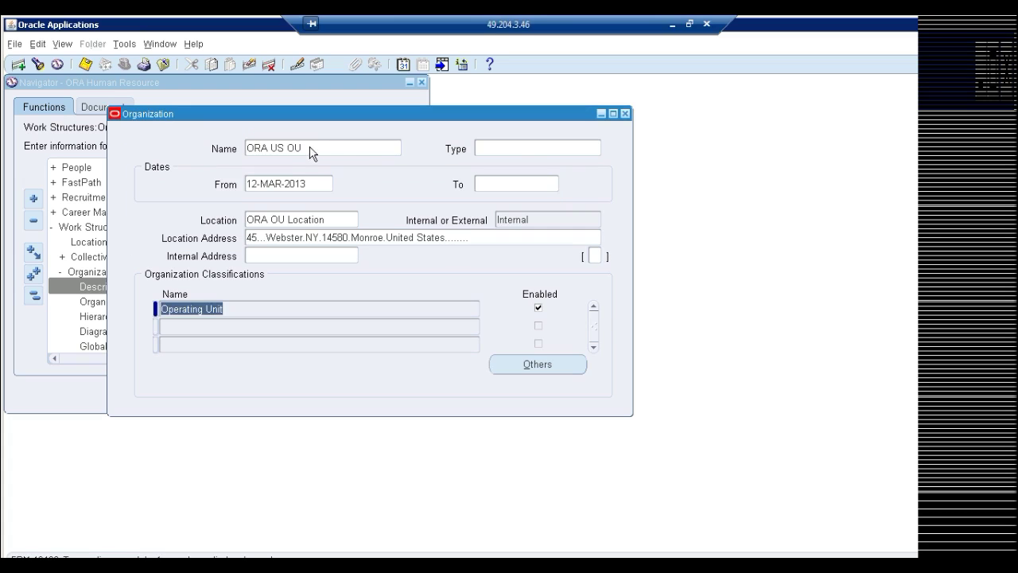
Create and save organization ORA US Inv located at ORA Inventory
{"action": "left_click", "coordinate": [17, 64]}
{"action": "type", "text": "ORA US Inv"}
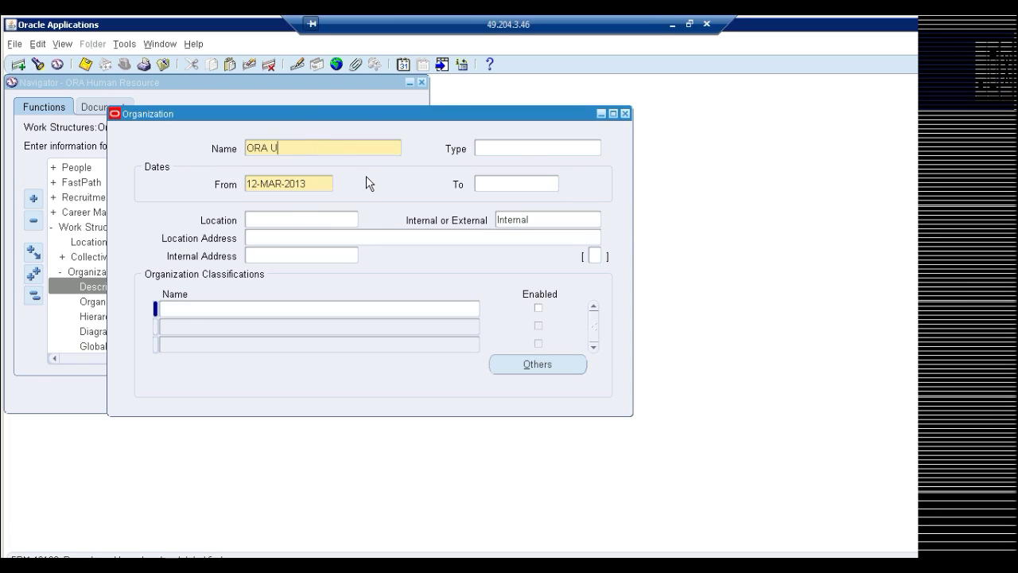
{"action": "left_click", "coordinate": [335, 221]}
{"action": "type", "text": "ora"}
{"action": "key", "text": "Tab"}
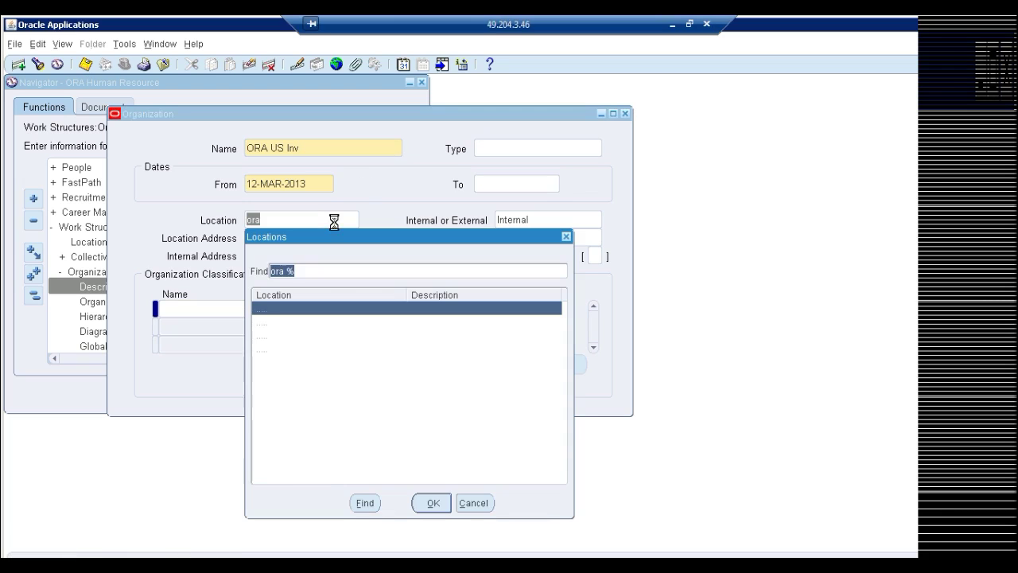
{"action": "double_click", "coordinate": [291, 322]}
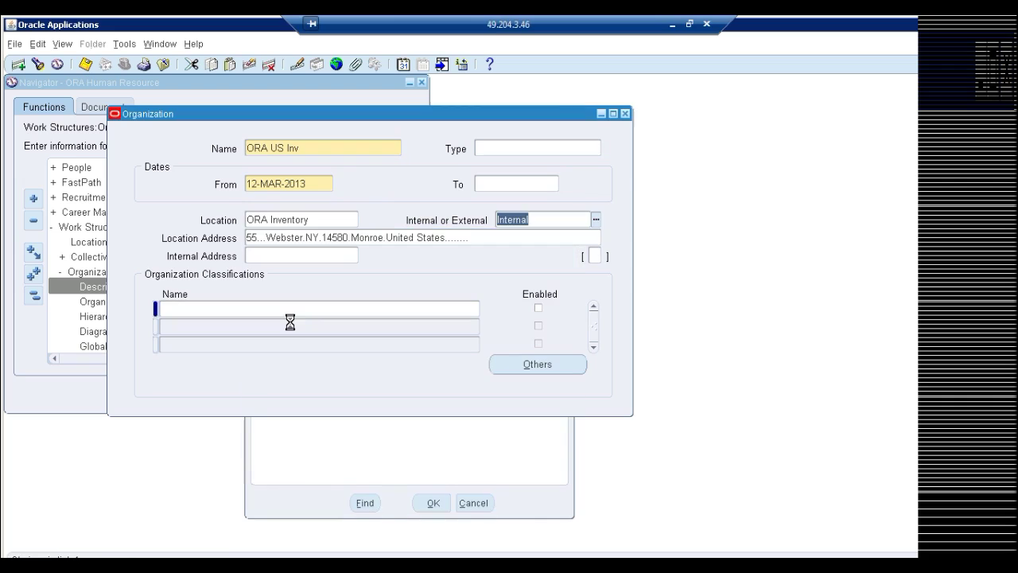
{"action": "key", "text": "ctrl+s"}
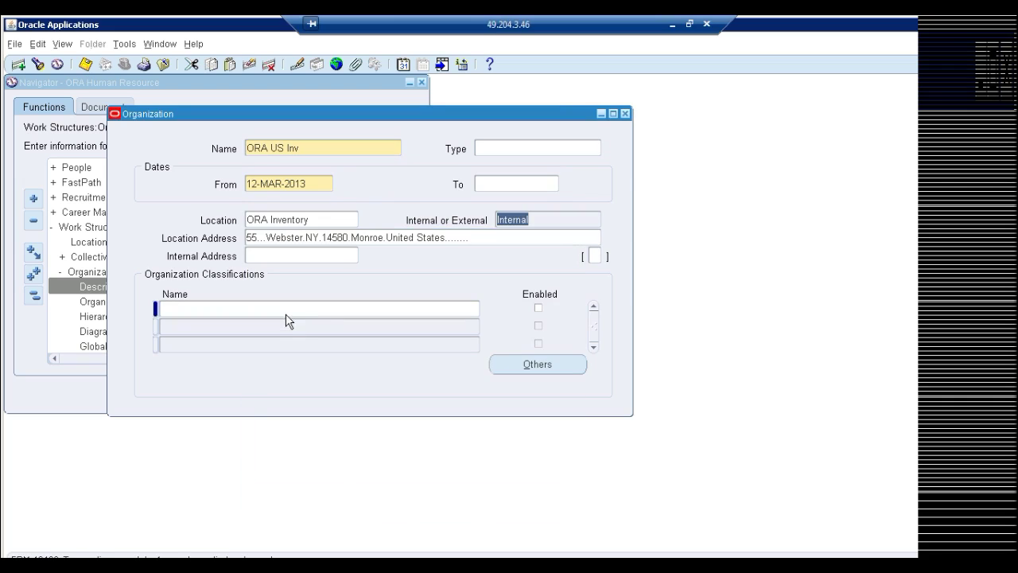
Add an enabled Inventory Organization classification and dismiss the unsaved-classification error
{"action": "left_click", "coordinate": [284, 310]}
{"action": "type", "text": "Inv"}
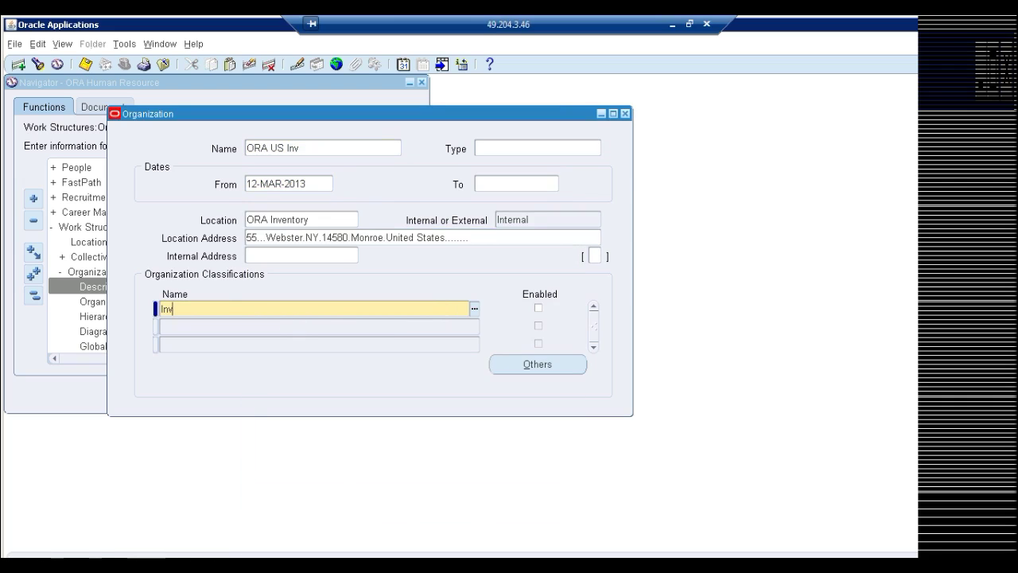
{"action": "key", "text": "Tab"}
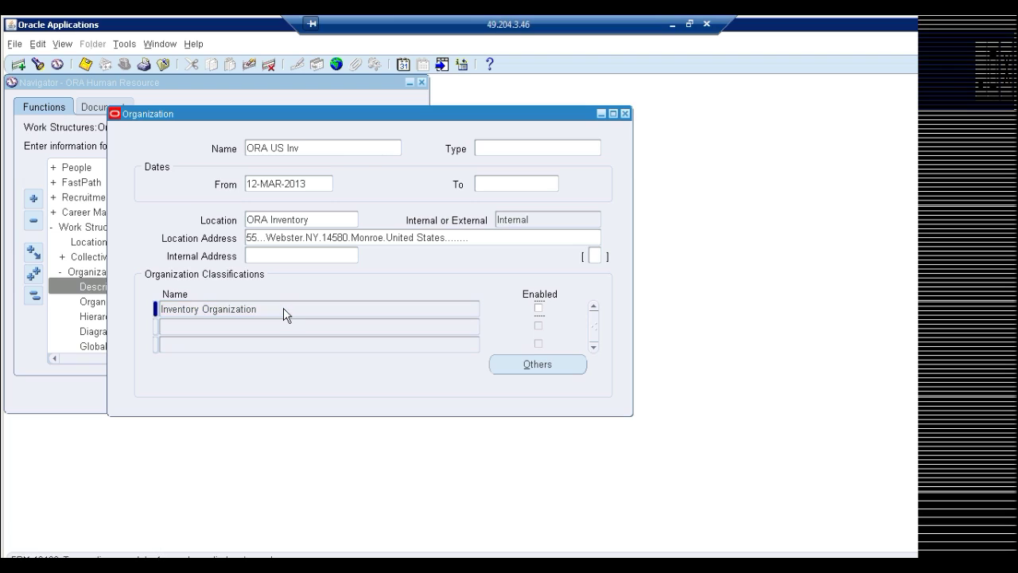
{"action": "left_click", "coordinate": [539, 307]}
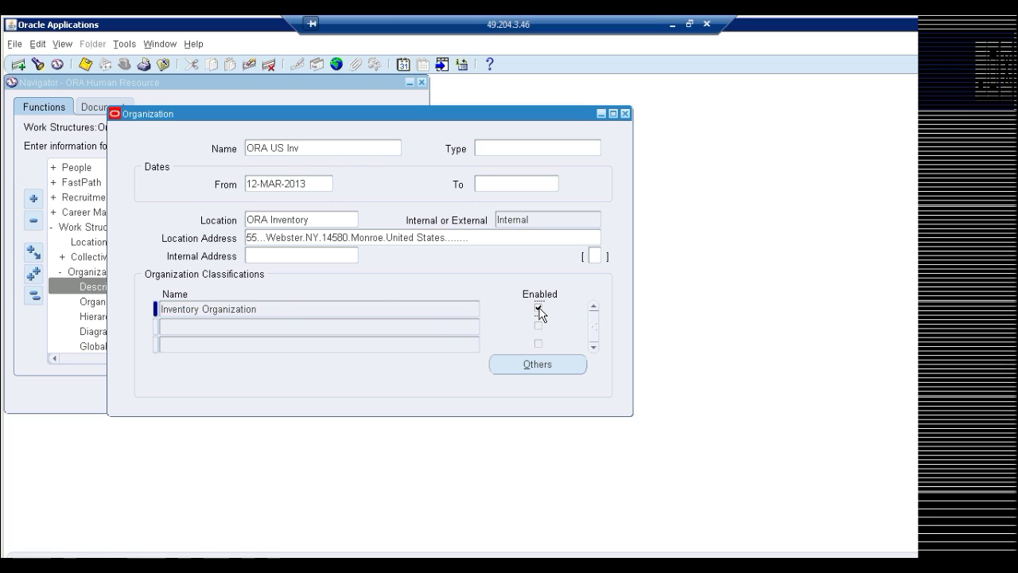
{"action": "left_click", "coordinate": [532, 364]}
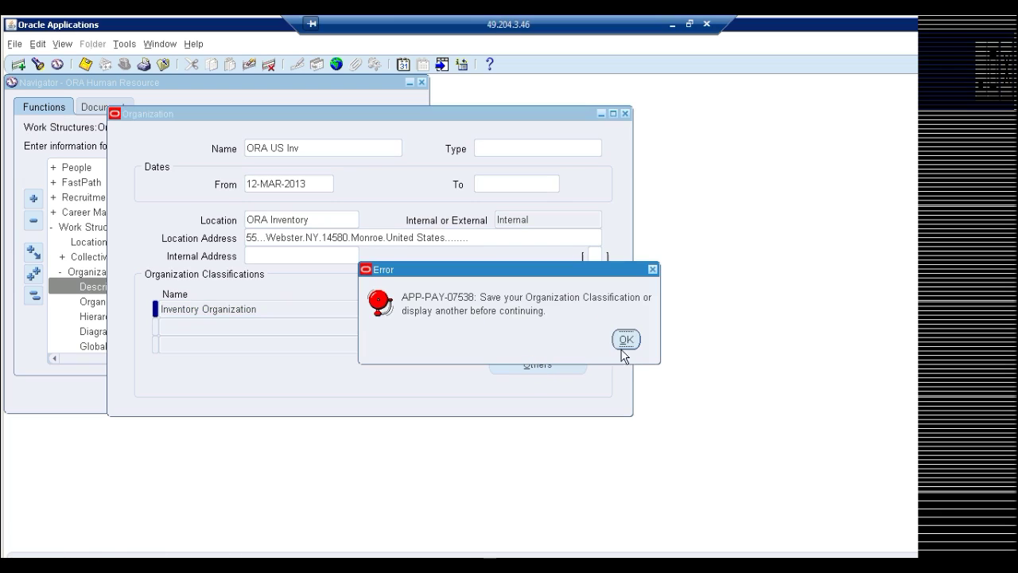
{"action": "left_click", "coordinate": [627, 341]}
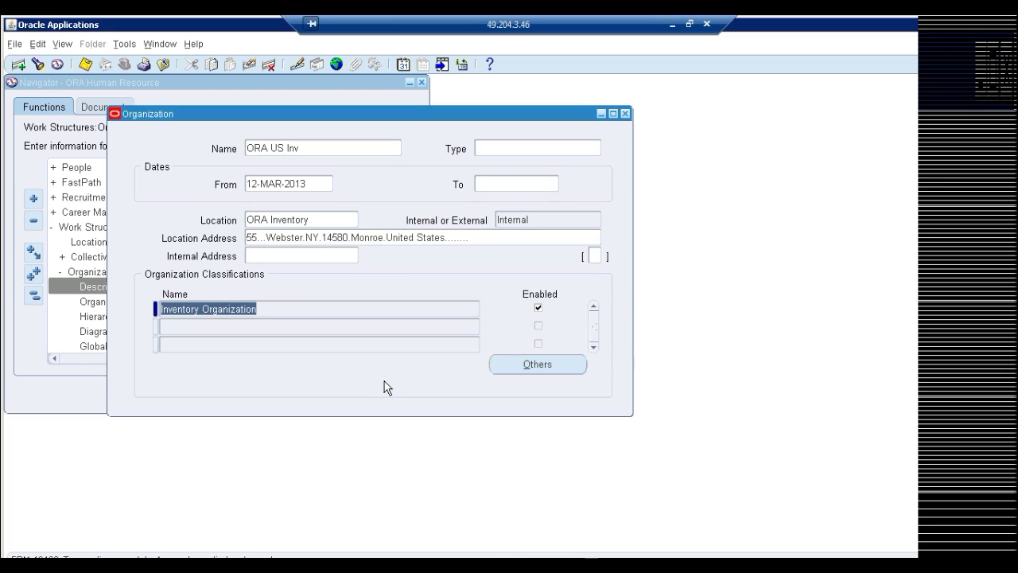
Open Accounting Information and set the Primary Ledger to ORA Ledger1040(USD)
{"action": "left_click", "coordinate": [554, 367]}
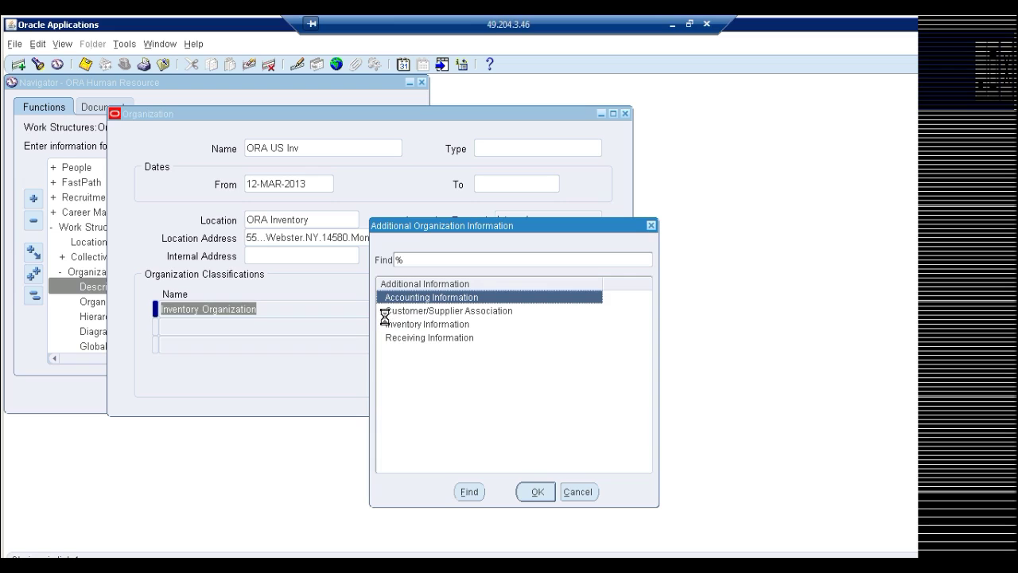
{"action": "double_click", "coordinate": [427, 297]}
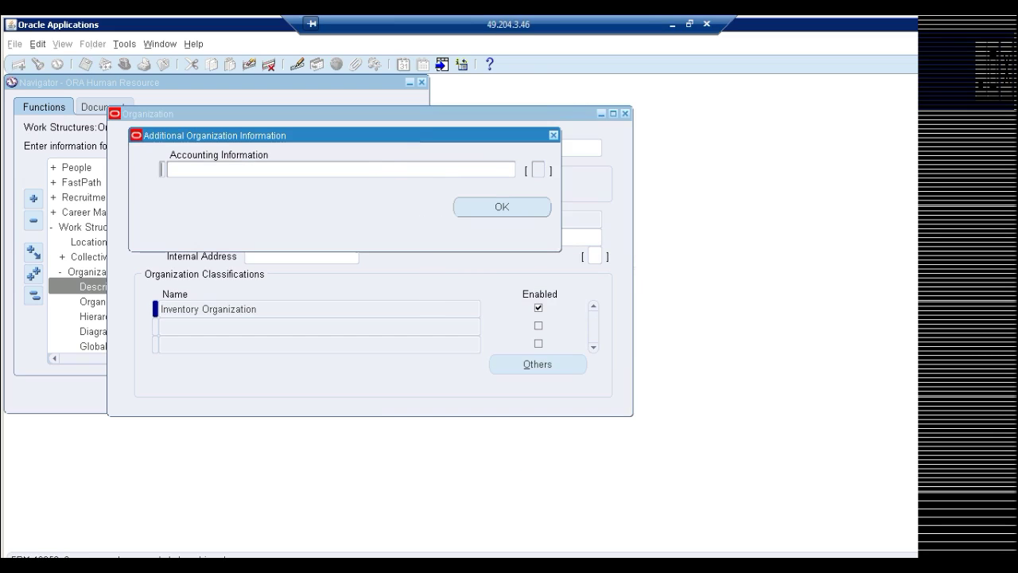
{"action": "left_click", "coordinate": [375, 168]}
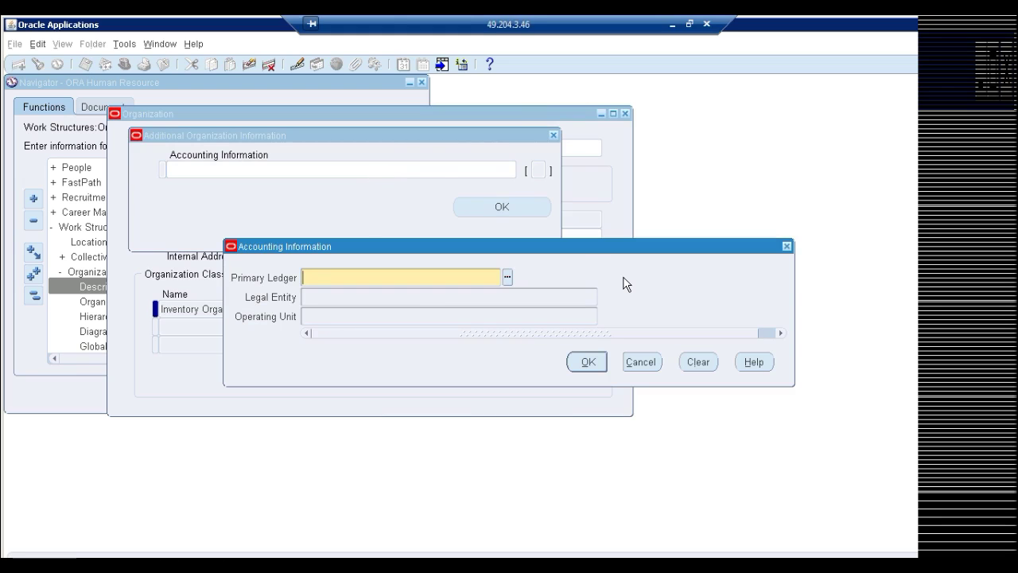
{"action": "type", "text": "ledger"}
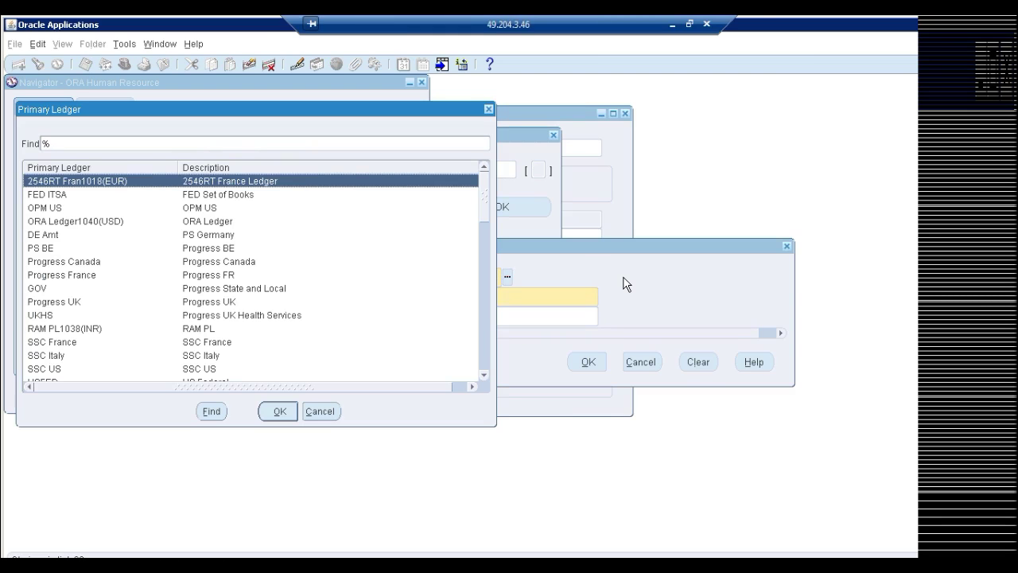
{"action": "type", "text": "o"}
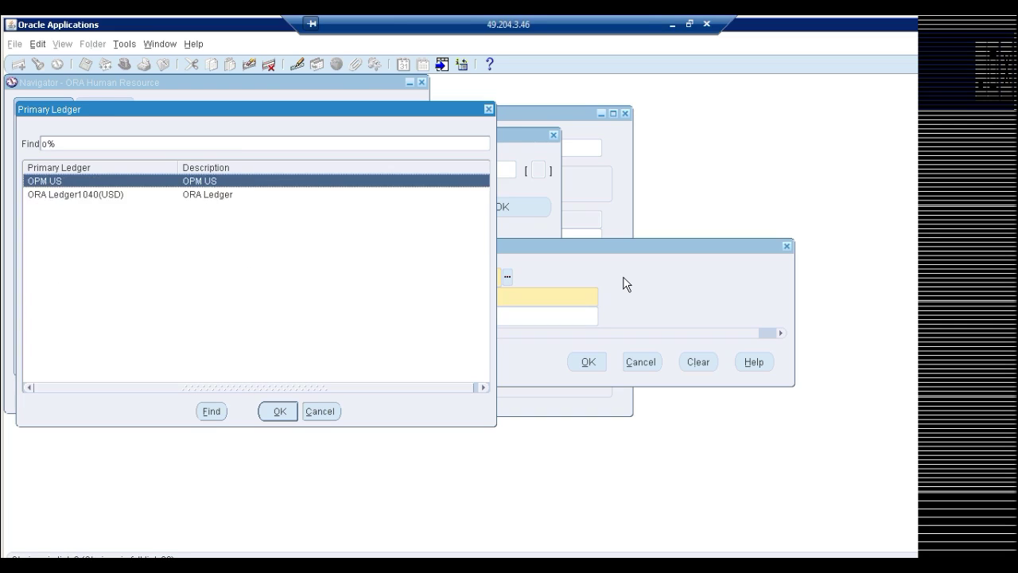
{"action": "key", "text": "Down"}
{"action": "key", "text": "Return"}
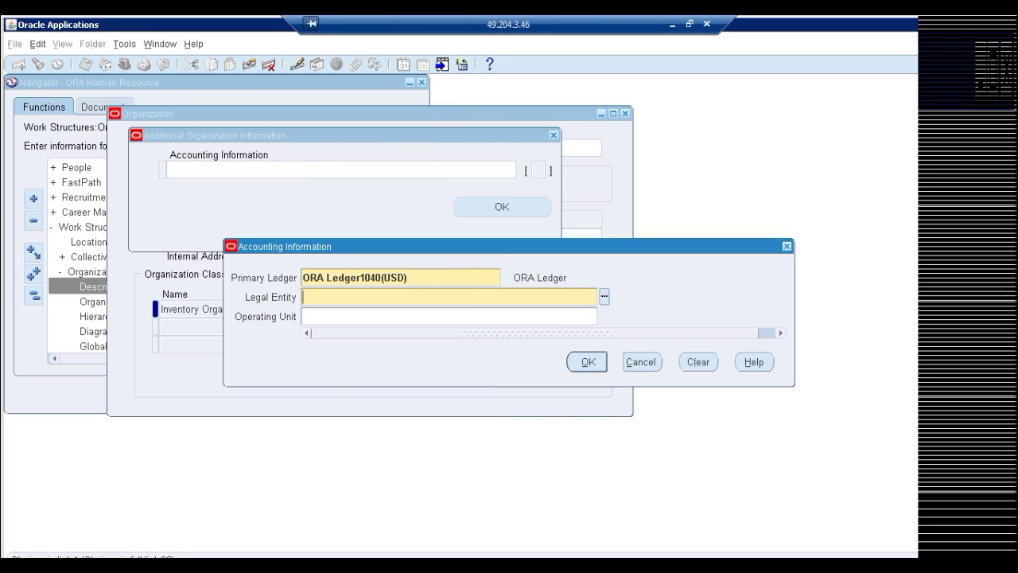
{"action": "left_click", "coordinate": [358, 277]}
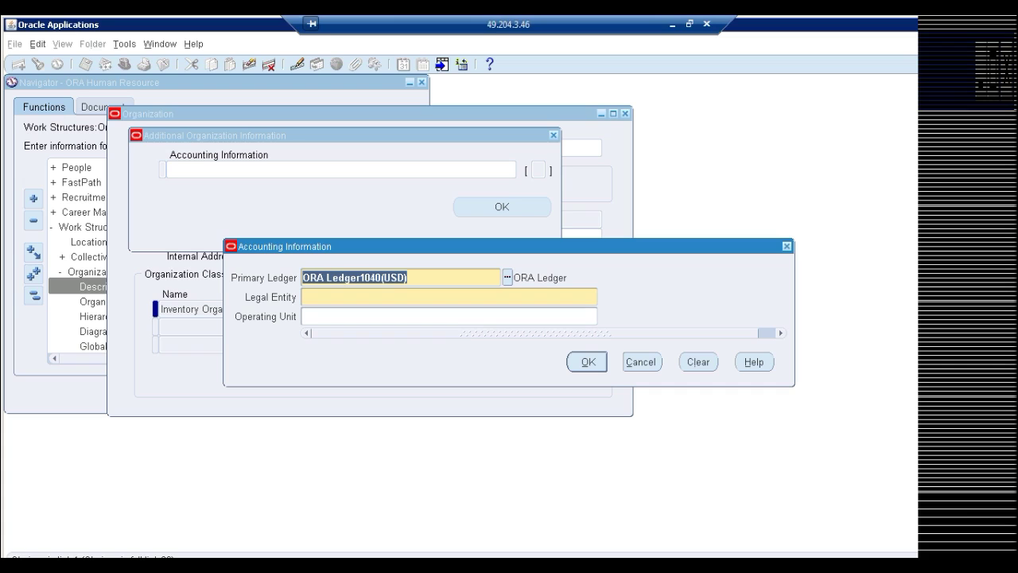
{"action": "left_click", "coordinate": [358, 297]}
Set Legal Entity US LES and Operating Unit ORA US OU, save, and close the Organization form
{"action": "type", "text": "U%"}
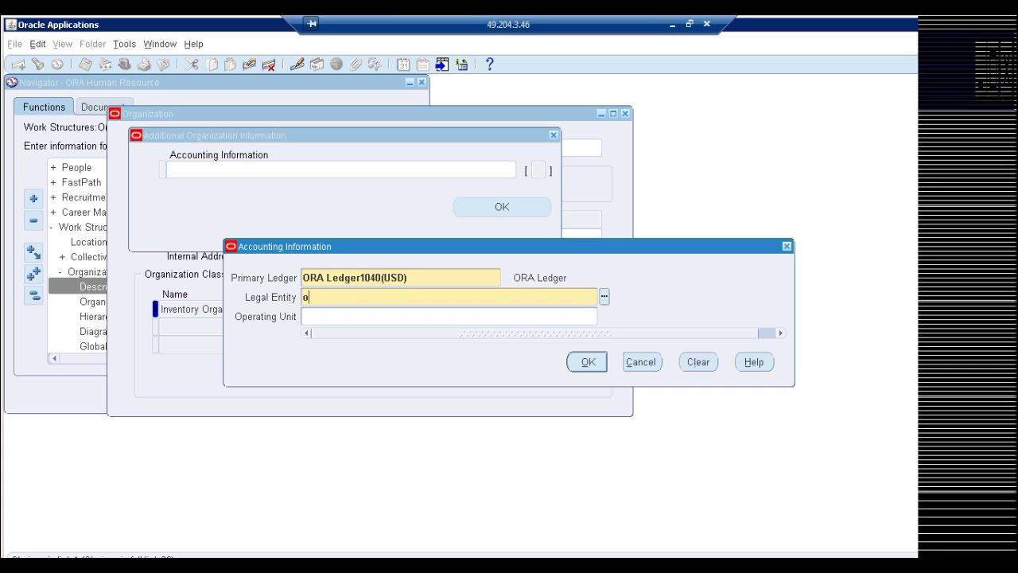
{"action": "key", "text": "Tab"}
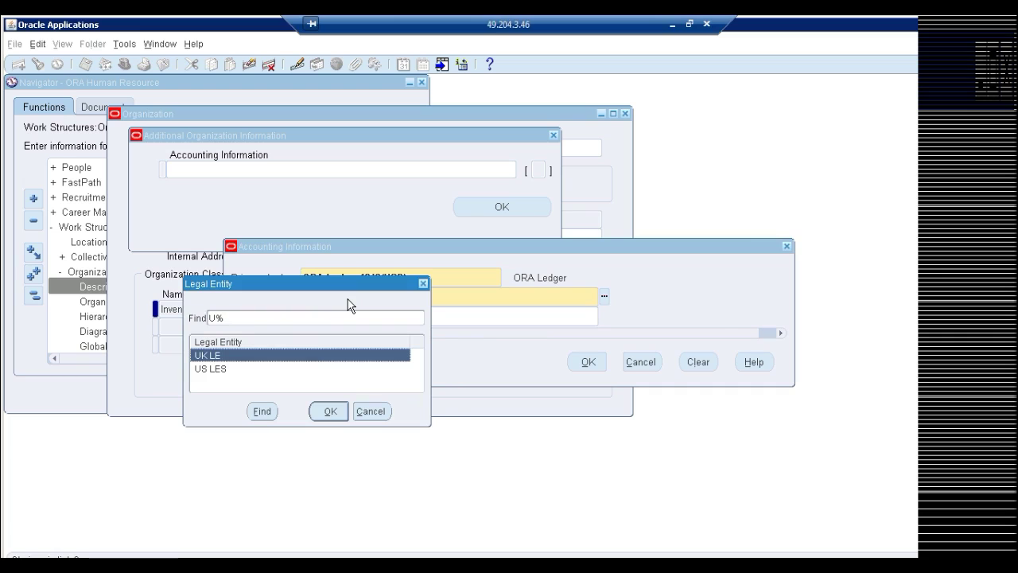
{"action": "key", "text": "Down"}
{"action": "key", "text": "Return"}
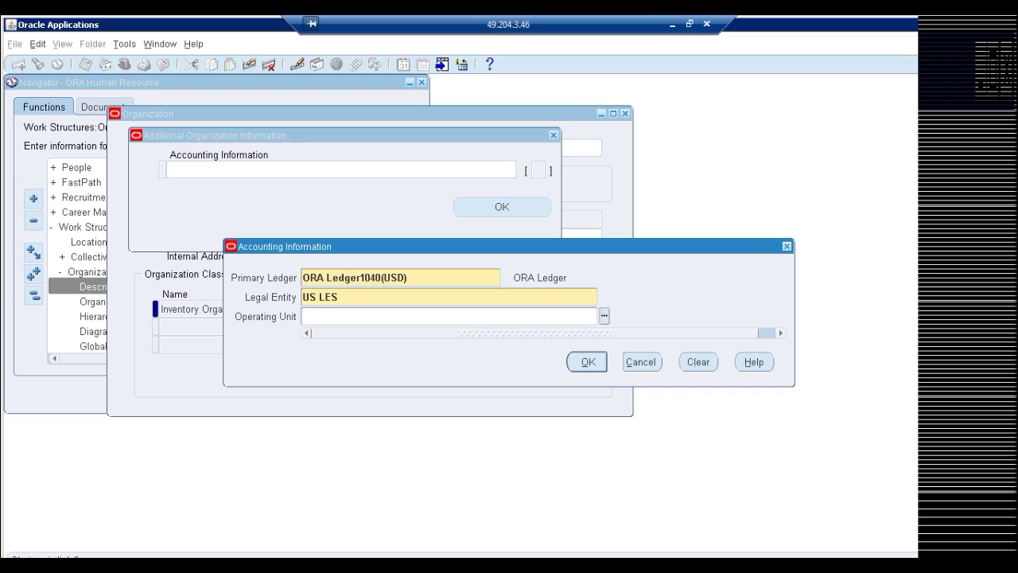
{"action": "type", "text": "ORA US OU"}
{"action": "key", "text": "Tab"}
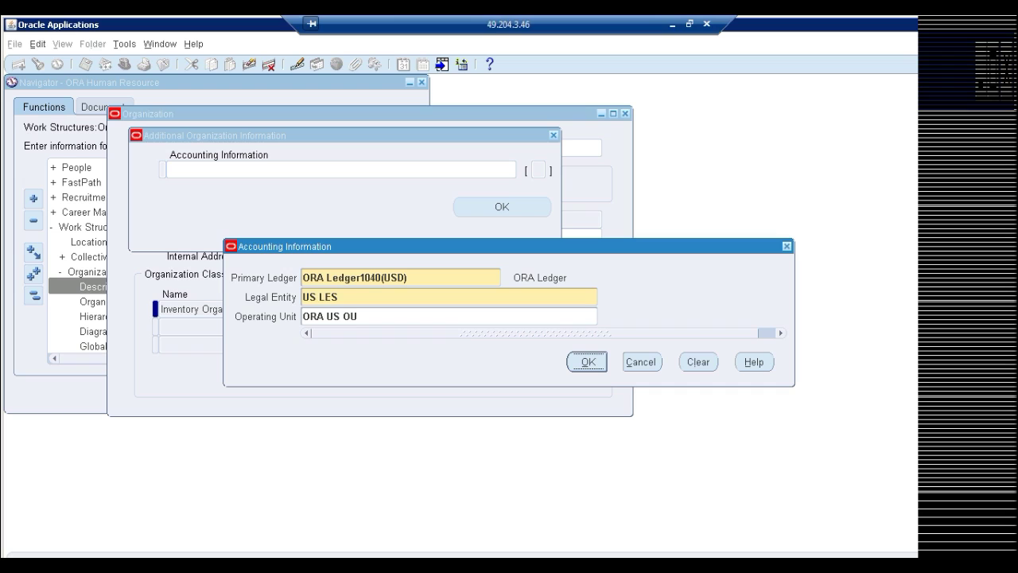
{"action": "key", "text": "shift+Tab"}
{"action": "key", "text": "shift+Tab"}
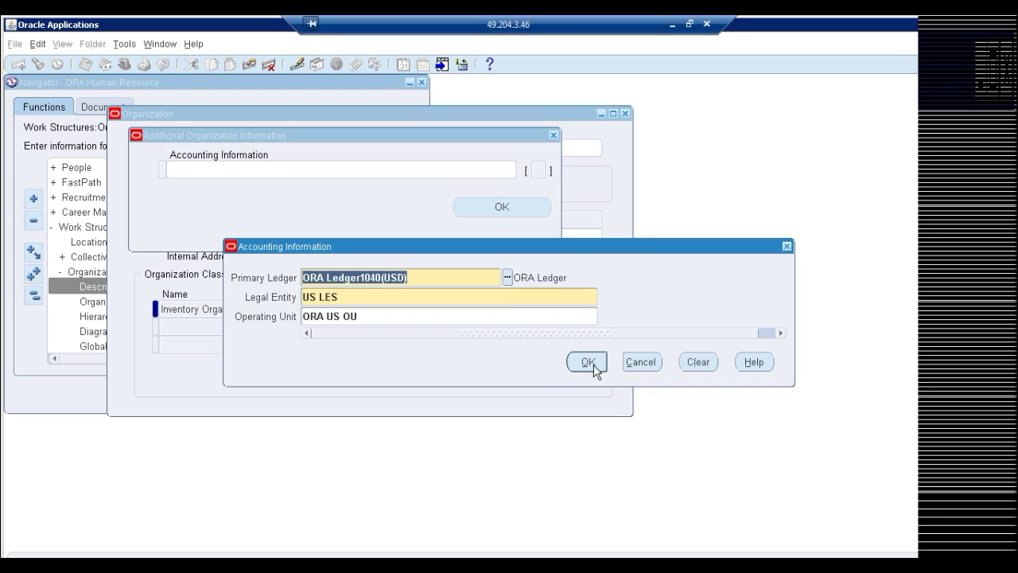
{"action": "left_click", "coordinate": [588, 363]}
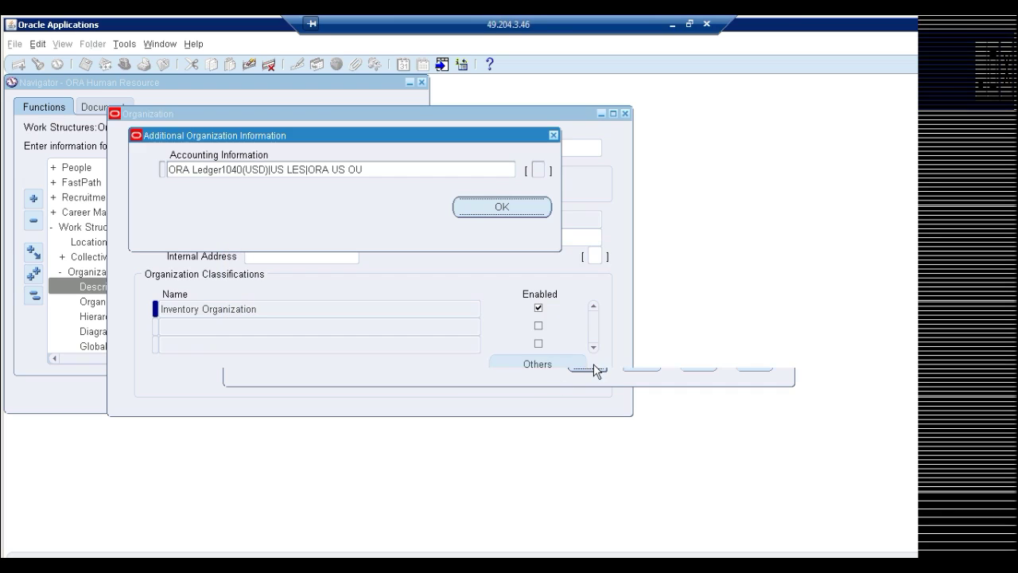
{"action": "left_click", "coordinate": [553, 136]}
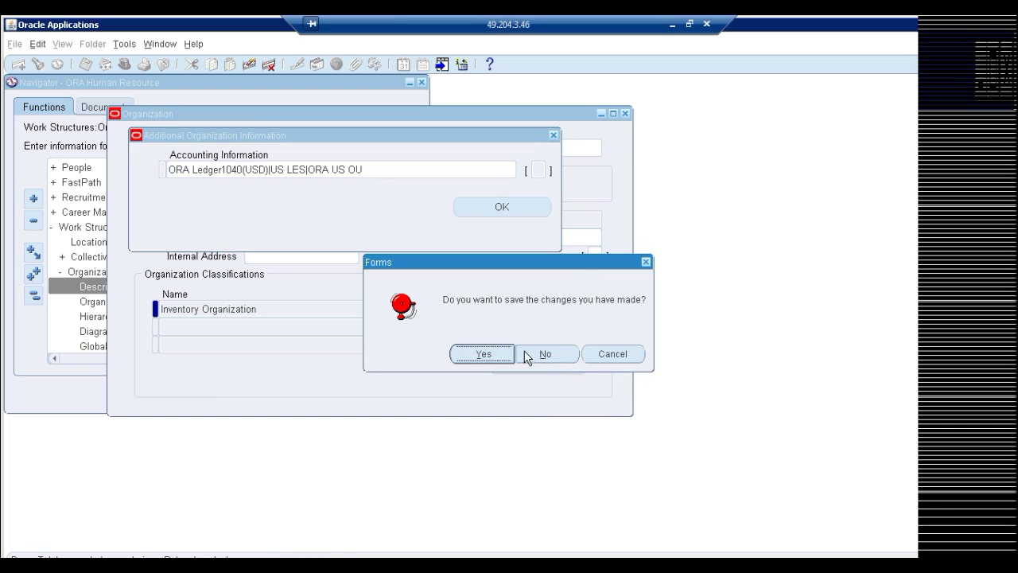
{"action": "left_click", "coordinate": [483, 354]}
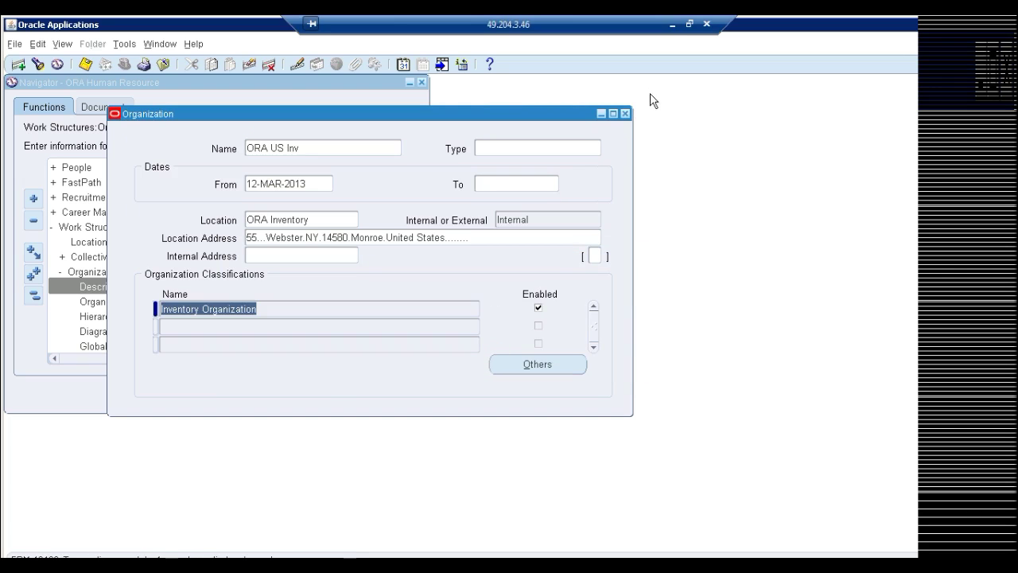
{"action": "left_click", "coordinate": [625, 114]}
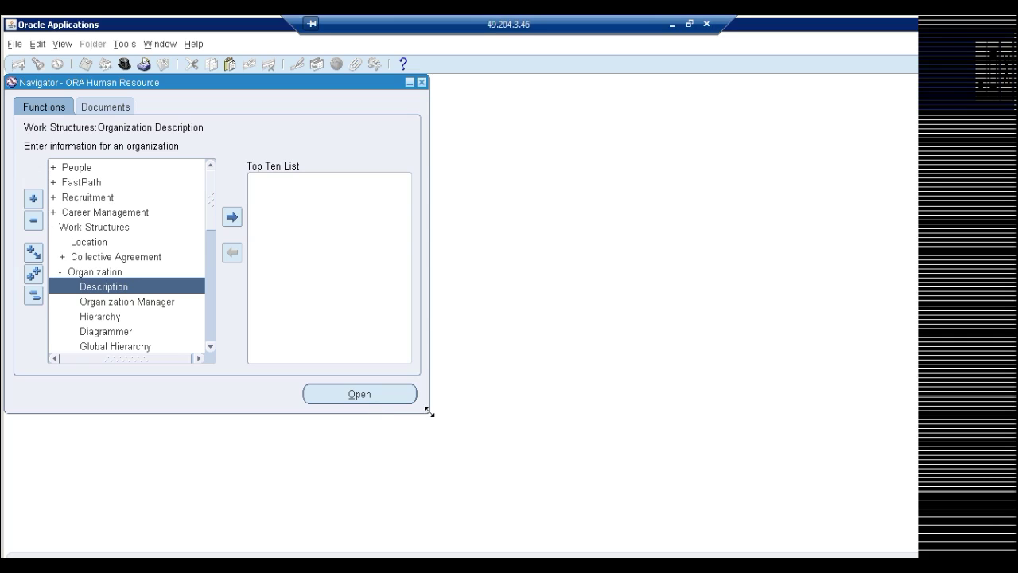
Switch to ORA General LEdger and open Setup > Financials > Accounting Setup Manager > Accounting Setups
{"action": "left_click_drag", "start_coordinate": [428, 411], "coordinate": [534, 550]}
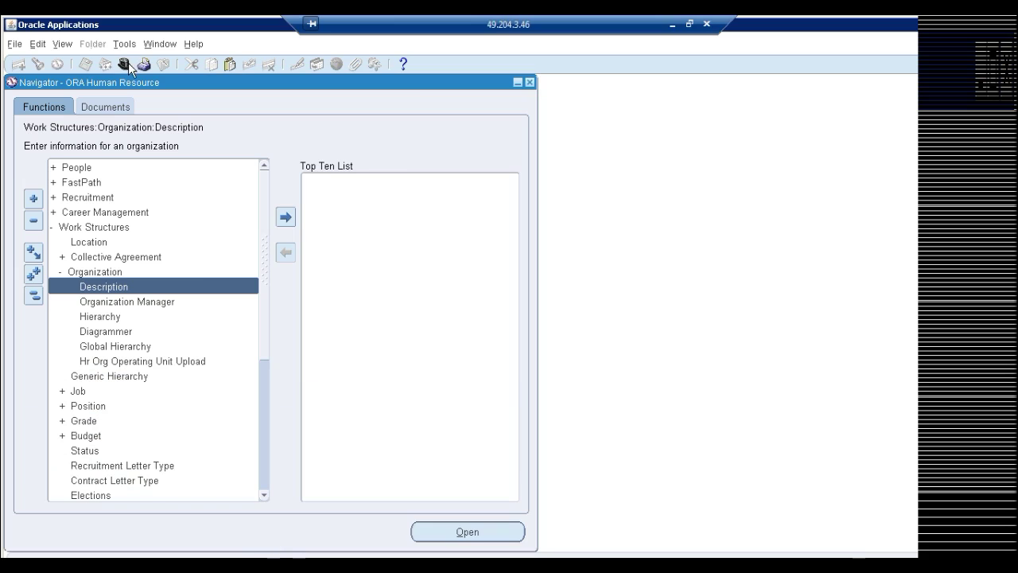
{"action": "left_click", "coordinate": [125, 64]}
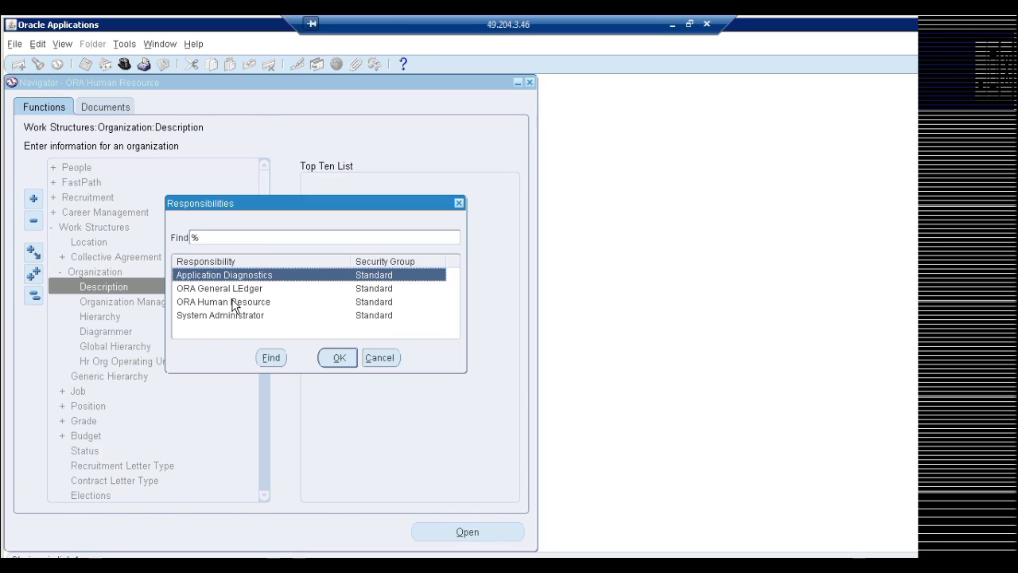
{"action": "double_click", "coordinate": [232, 289]}
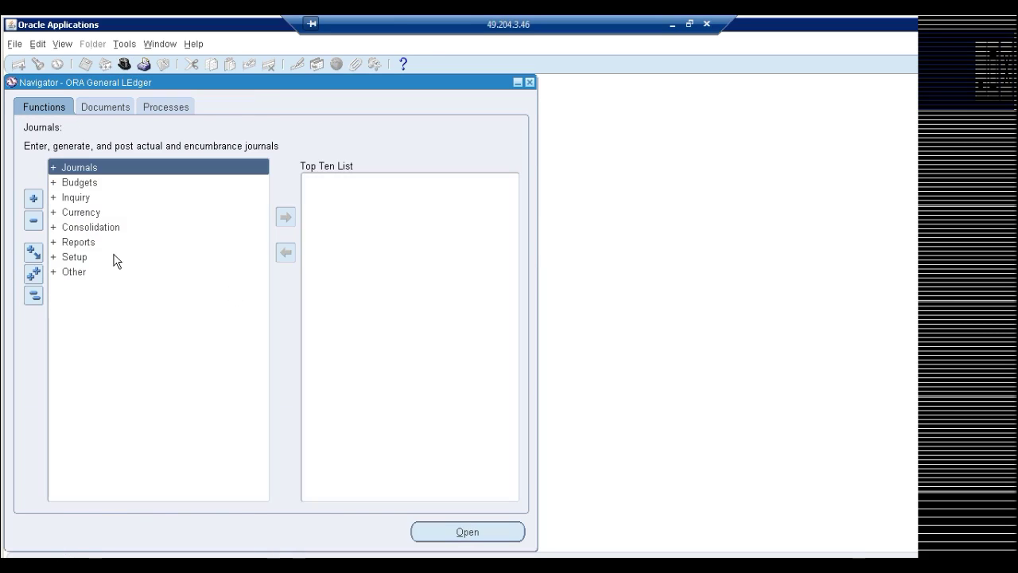
{"action": "double_click", "coordinate": [75, 257]}
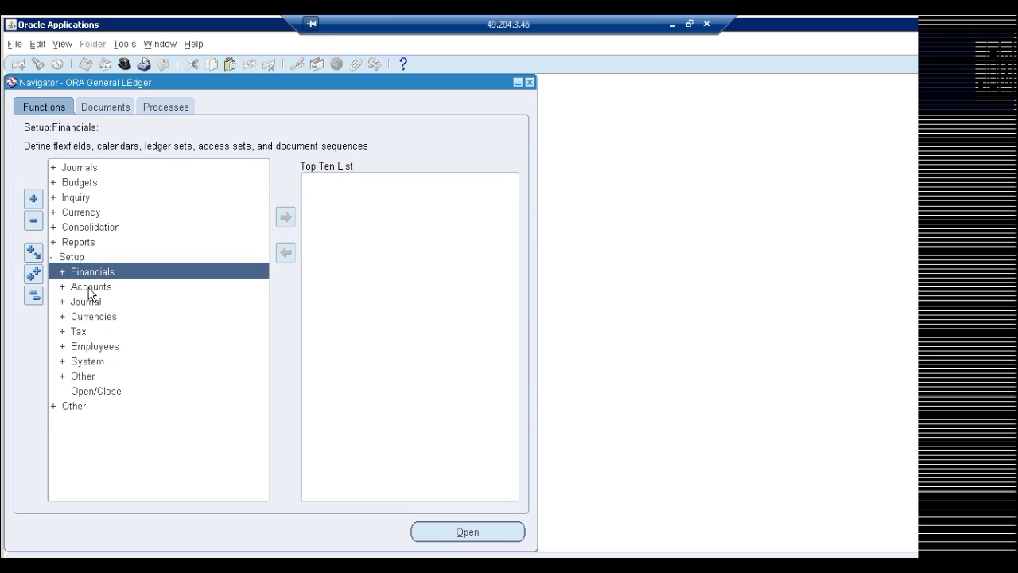
{"action": "double_click", "coordinate": [89, 275]}
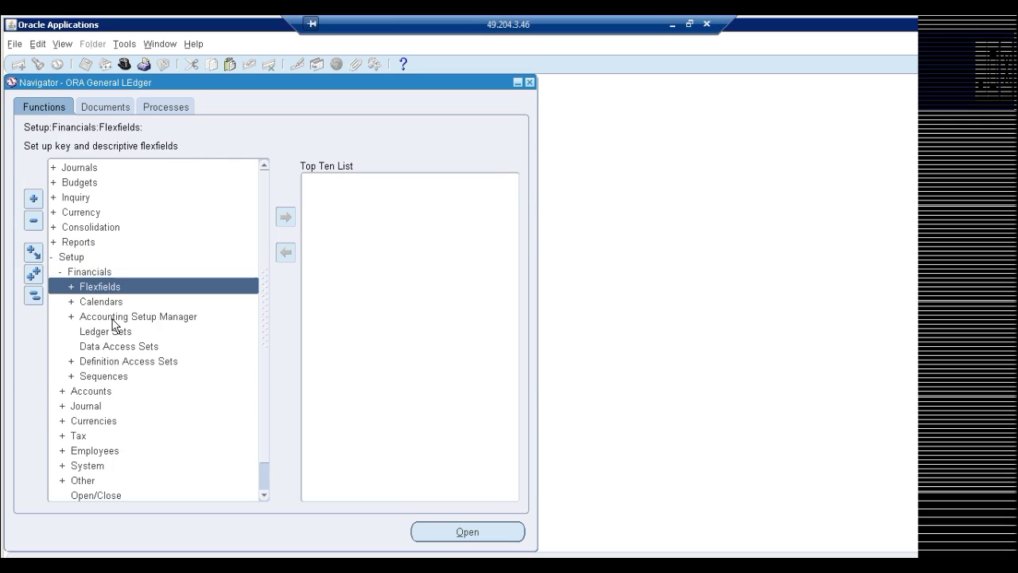
{"action": "double_click", "coordinate": [112, 318]}
{"action": "double_click", "coordinate": [131, 334]}
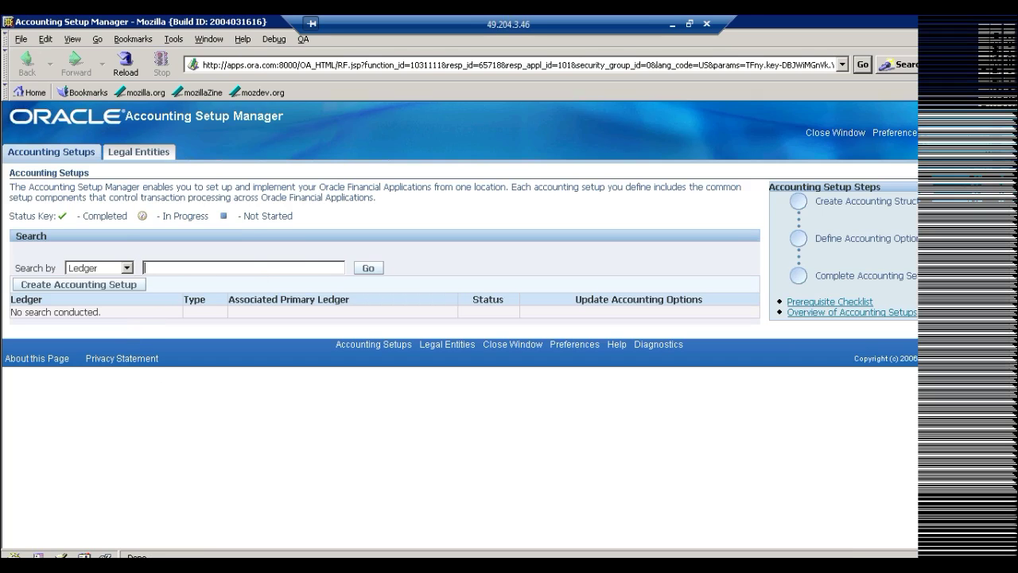
Search ledgers for ORA% and open ORA Ledger's Operating Units setup step
{"action": "type", "text": "ORA%"}
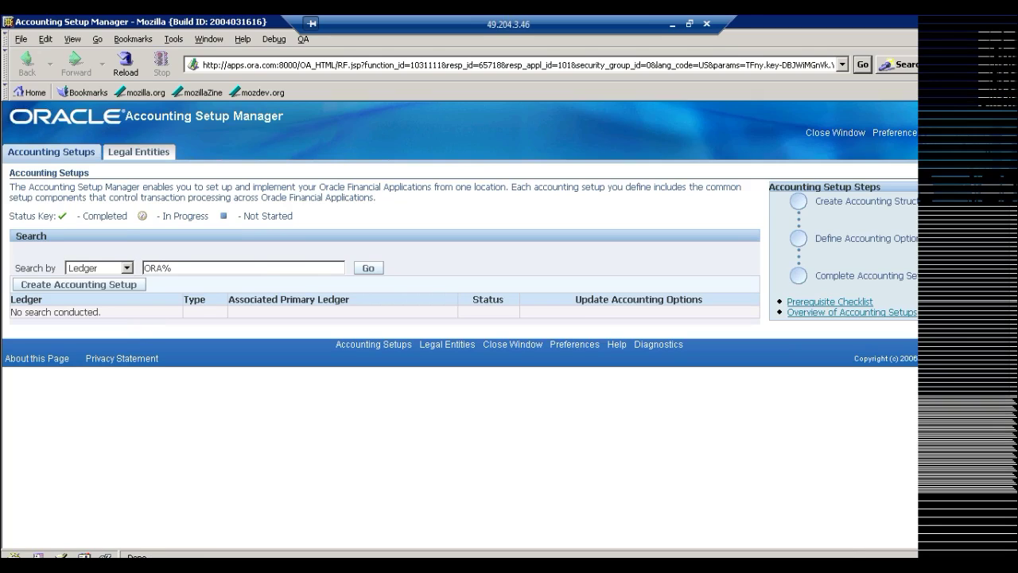
{"action": "left_click", "coordinate": [367, 270]}
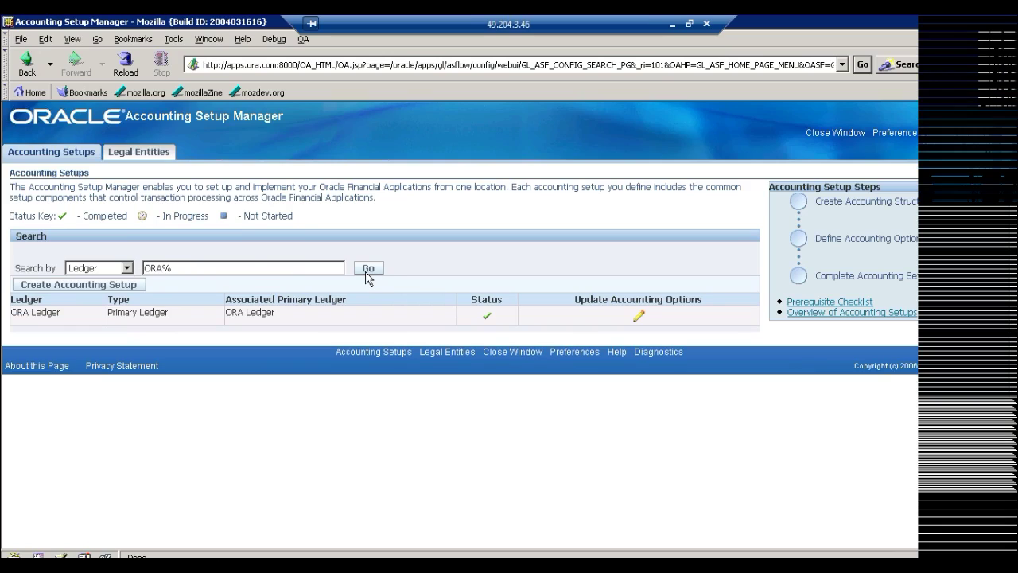
{"action": "left_click", "coordinate": [638, 316]}
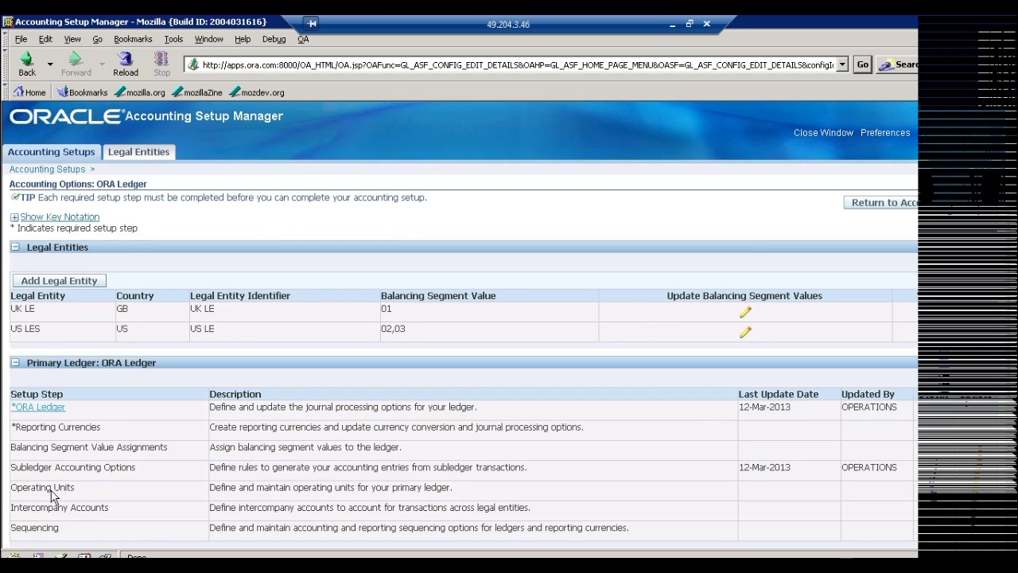
{"action": "double_click", "coordinate": [31, 487]}
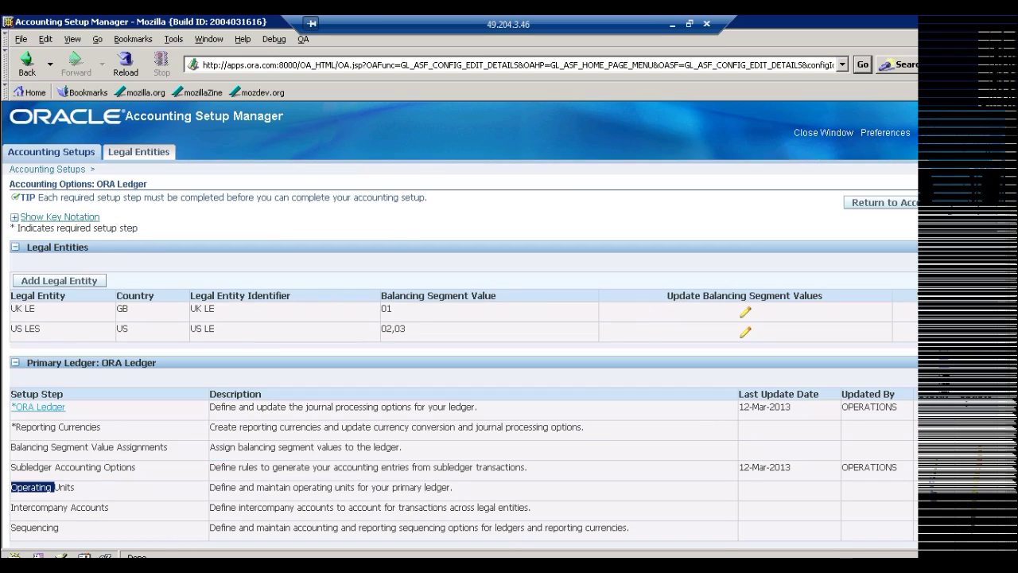
{"action": "left_click_drag", "start_coordinate": [76, 486], "coordinate": [17, 487]}
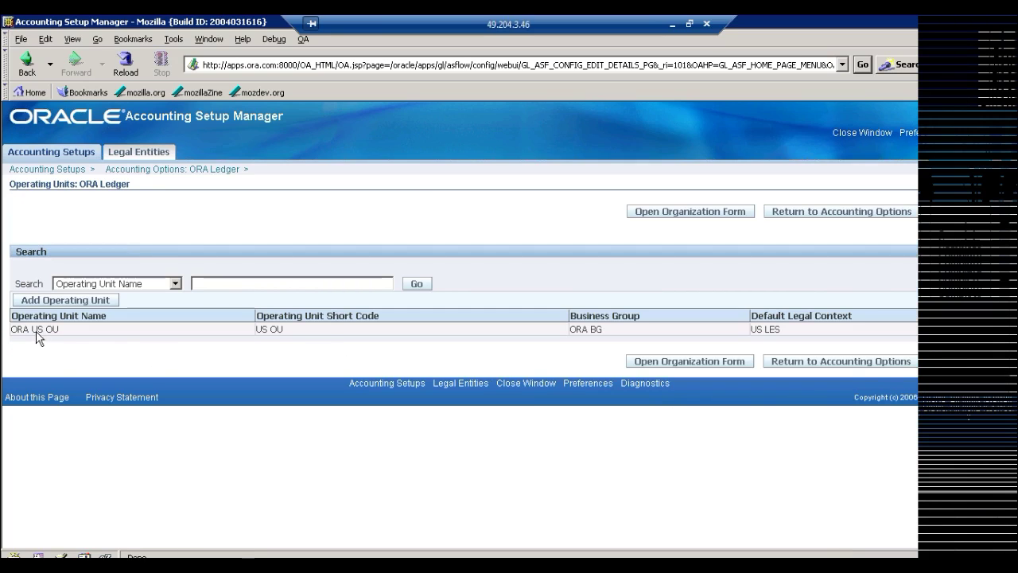
Highlight operating unit ORA US OU and its business group ORA BG to verify the assignment
{"action": "left_click_drag", "start_coordinate": [11, 328], "coordinate": [46, 329]}
{"action": "left_click", "coordinate": [61, 329]}
{"action": "double_click", "coordinate": [596, 329]}
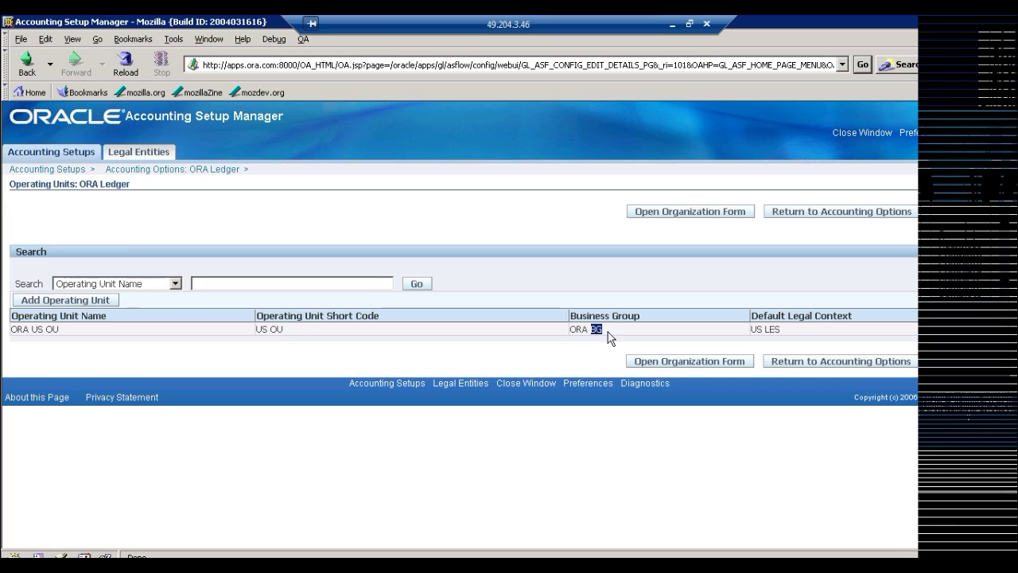
{"action": "left_click", "coordinate": [422, 223]}
Edit the Notepad note to read 'HR: Security Profile = ORA BG' and return to Oracle
{"action": "left_click", "coordinate": [672, 23]}
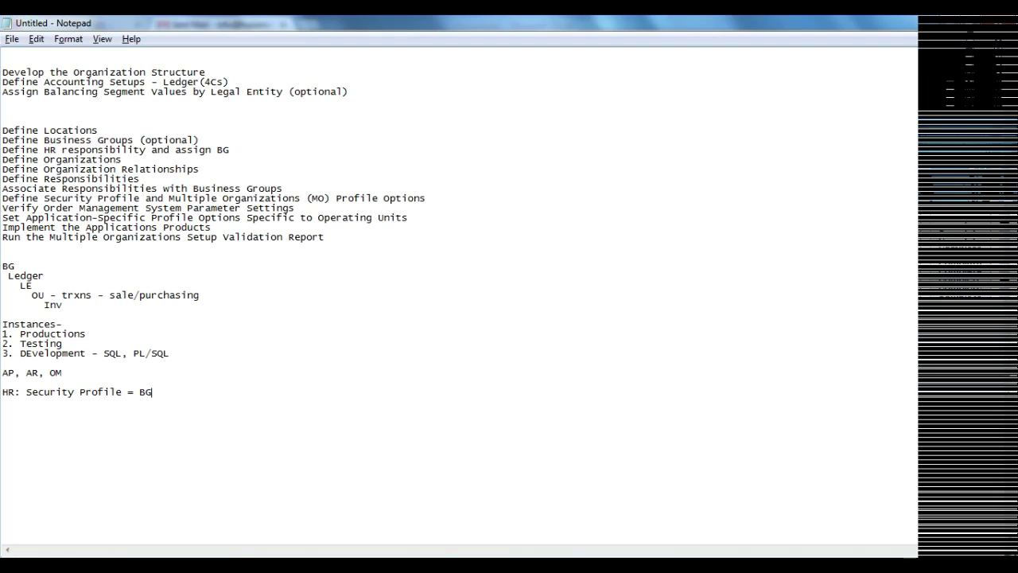
{"action": "key", "text": "shift+Home"}
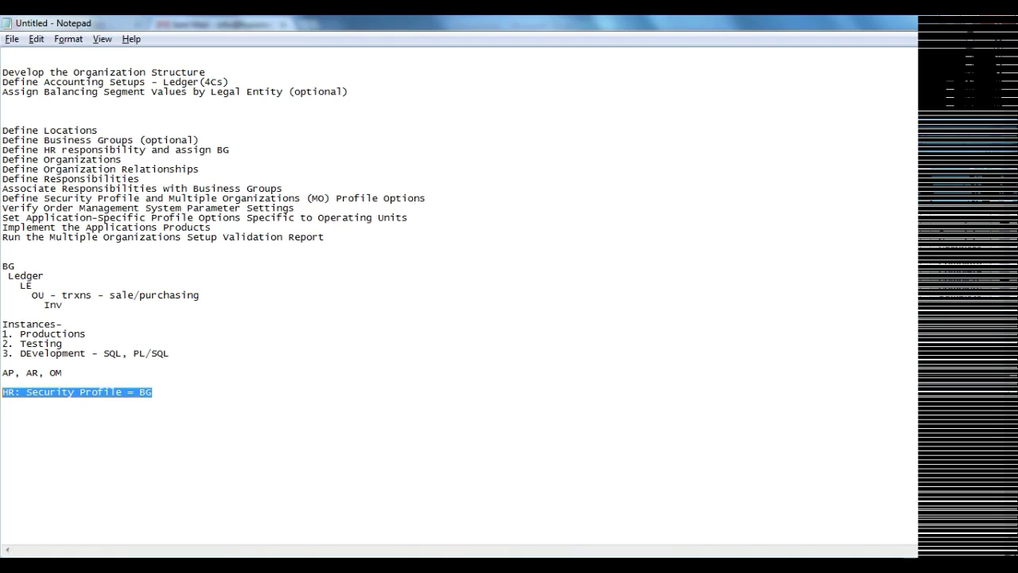
{"action": "left_click", "coordinate": [138, 391]}
{"action": "type", "text": "ORA"}
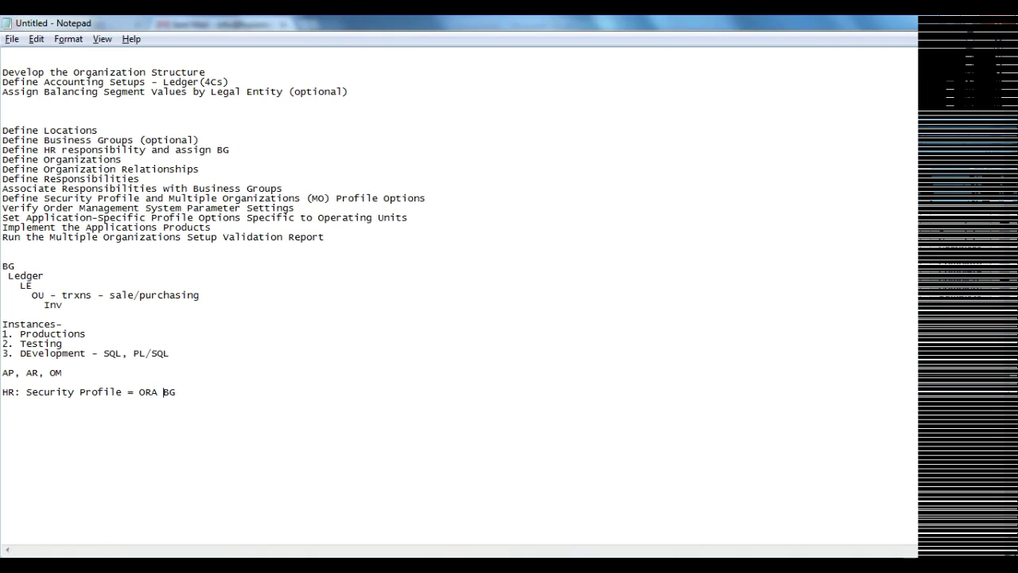
{"action": "key", "text": "alt+Tab"}
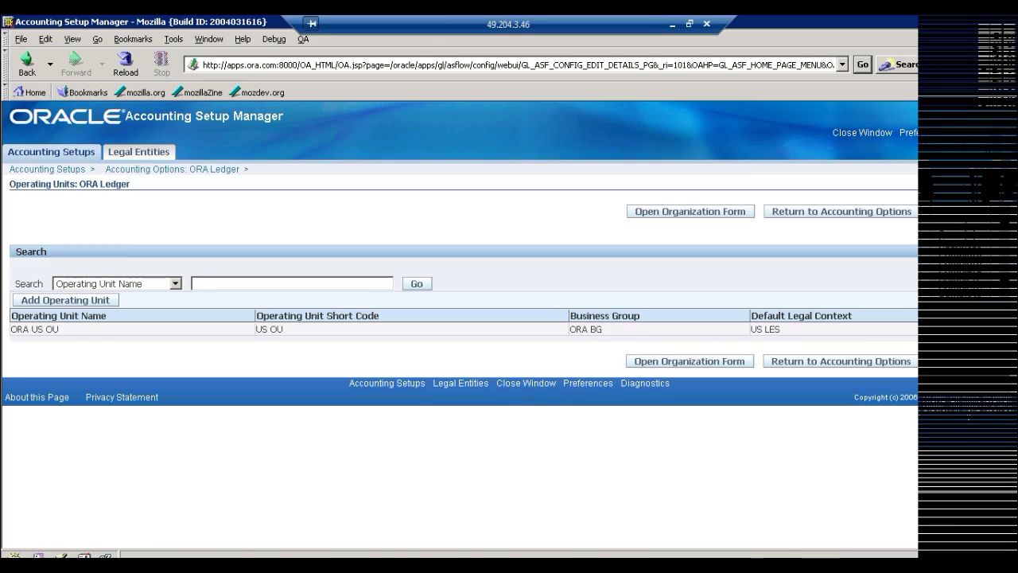
Select the ORA BG business group value, then open the Add Operating Units page
{"action": "double_click", "coordinate": [596, 328]}
{"action": "left_click", "coordinate": [596, 328]}
{"action": "triple_click", "coordinate": [595, 328]}
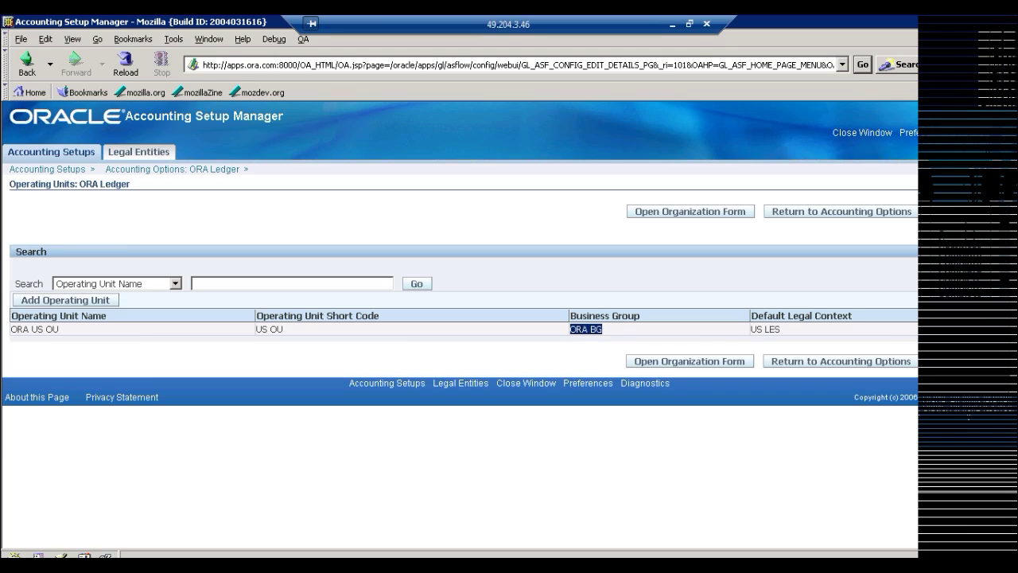
{"action": "left_click", "coordinate": [66, 332]}
{"action": "double_click", "coordinate": [597, 328]}
{"action": "left_click", "coordinate": [59, 301]}
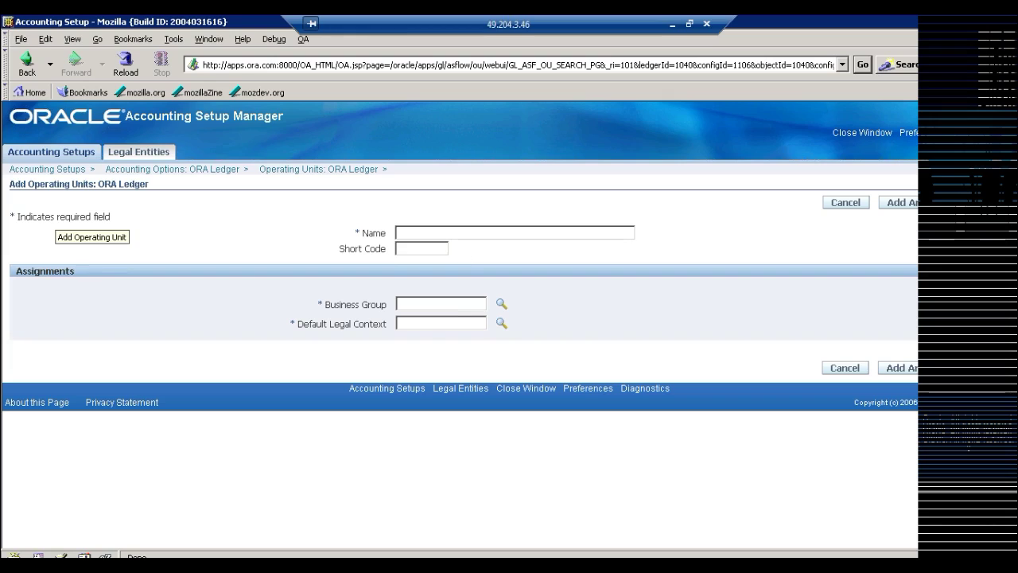
Enter ORA UK OU as the operating unit name and UK OU as its short code
{"action": "type", "text": "ORA UK OU"}
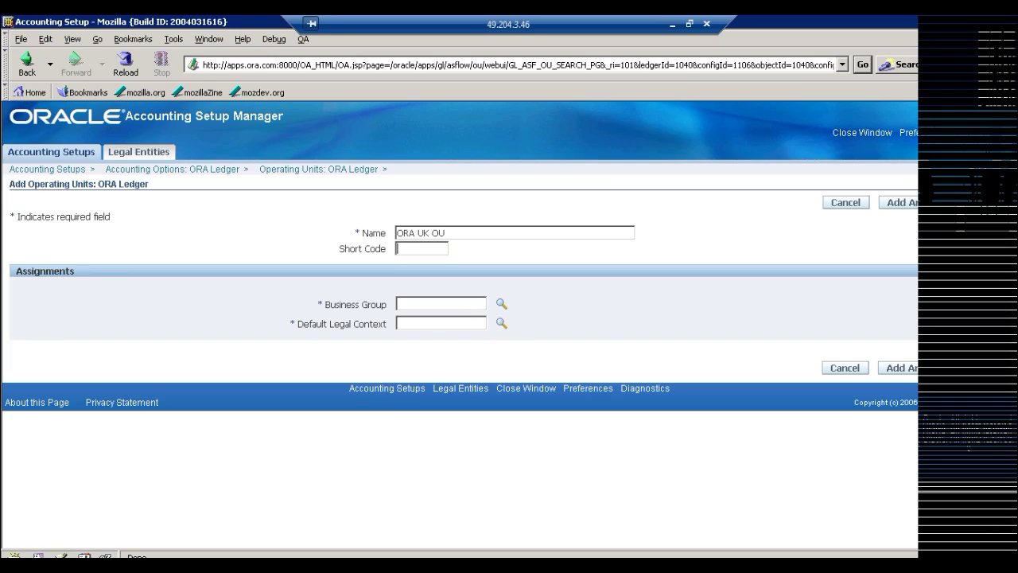
{"action": "type", "text": "UK OU"}
Add an 'HRMS REsp-' line above the HR security profile line in the notes, then return to Oracle
{"action": "left_click", "coordinate": [672, 24]}
{"action": "left_click", "coordinate": [3, 381]}
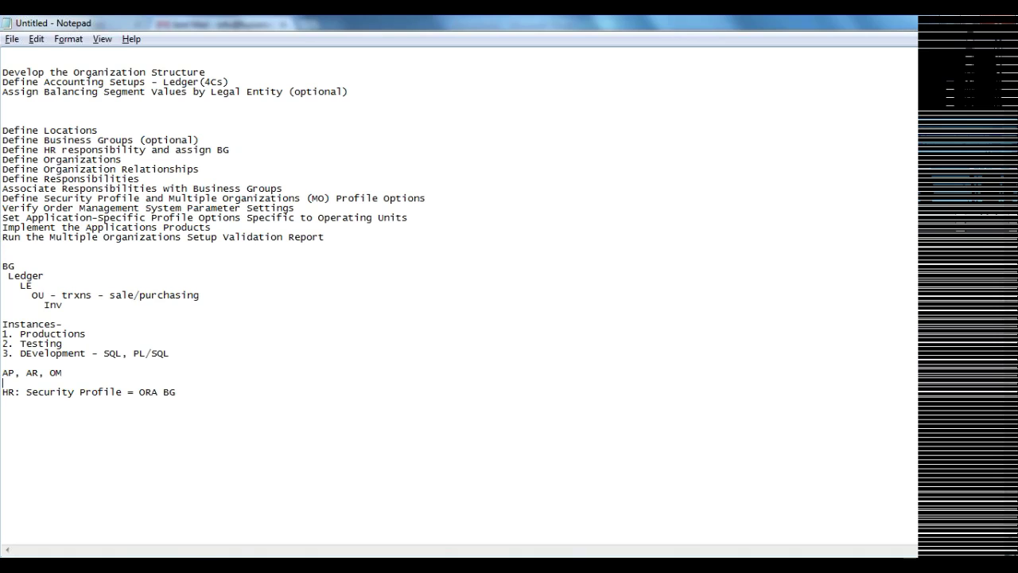
{"action": "key", "text": "Return"}
{"action": "left_click_drag", "start_coordinate": [177, 401], "coordinate": [2, 402]}
{"action": "left_click", "coordinate": [3, 392]}
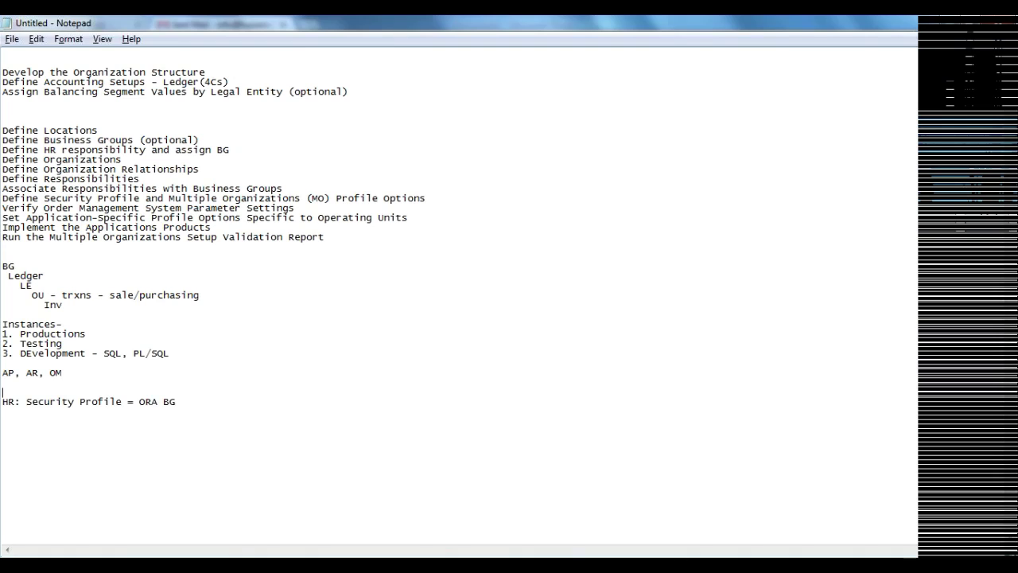
{"action": "type", "text": "HRMS REsp-"}
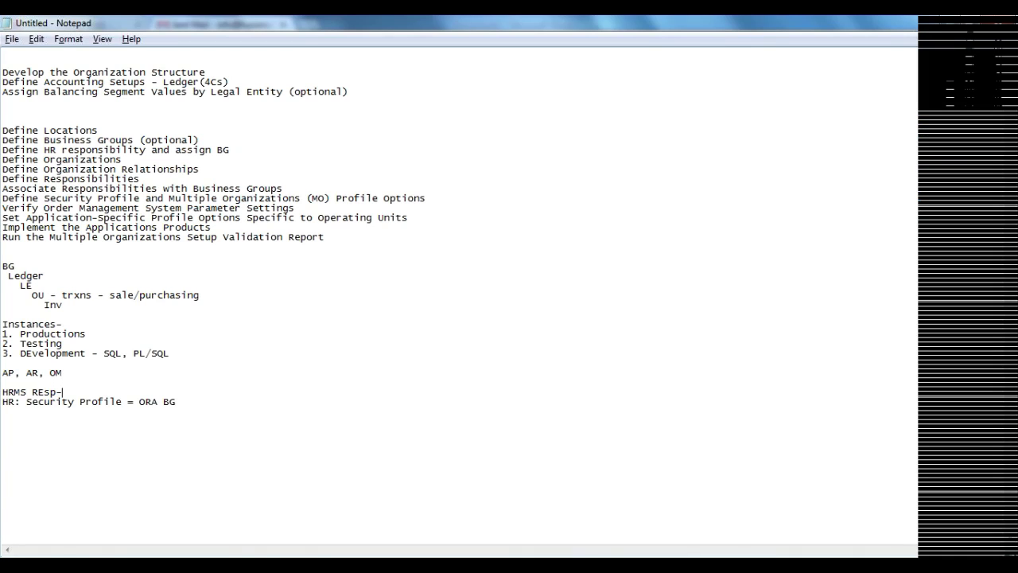
{"action": "left_click_drag", "start_coordinate": [176, 401], "coordinate": [1, 402]}
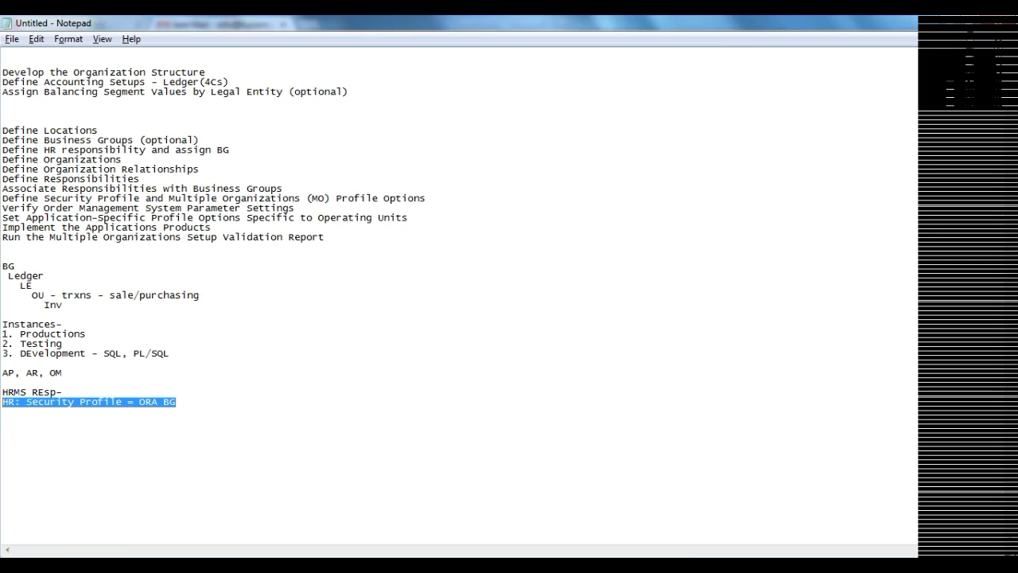
{"action": "left_click", "coordinate": [291, 550]}
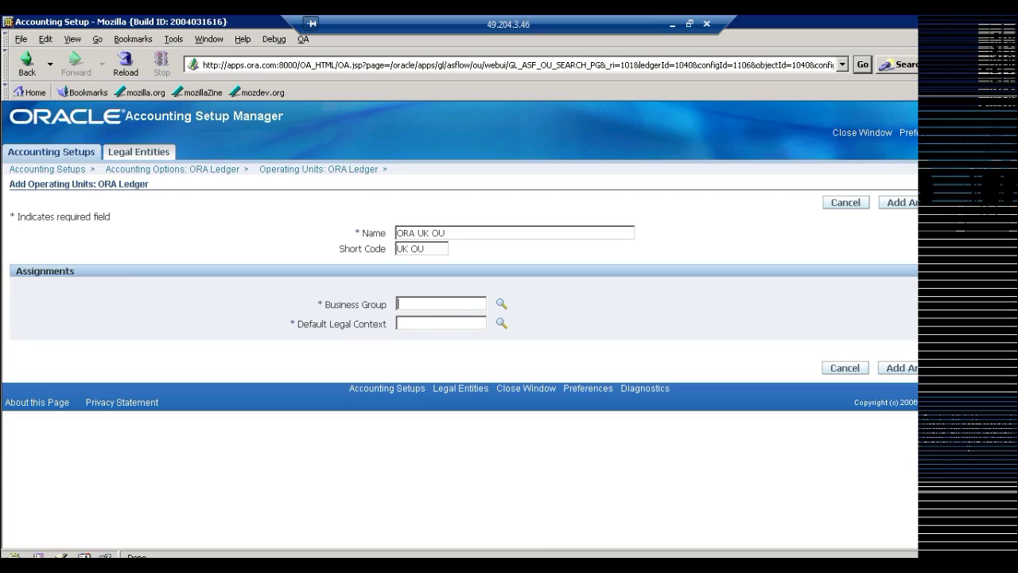
Enter ORA BG as the business group and start a Default Legal Context lookup
{"action": "type", "text": "ORA BG"}
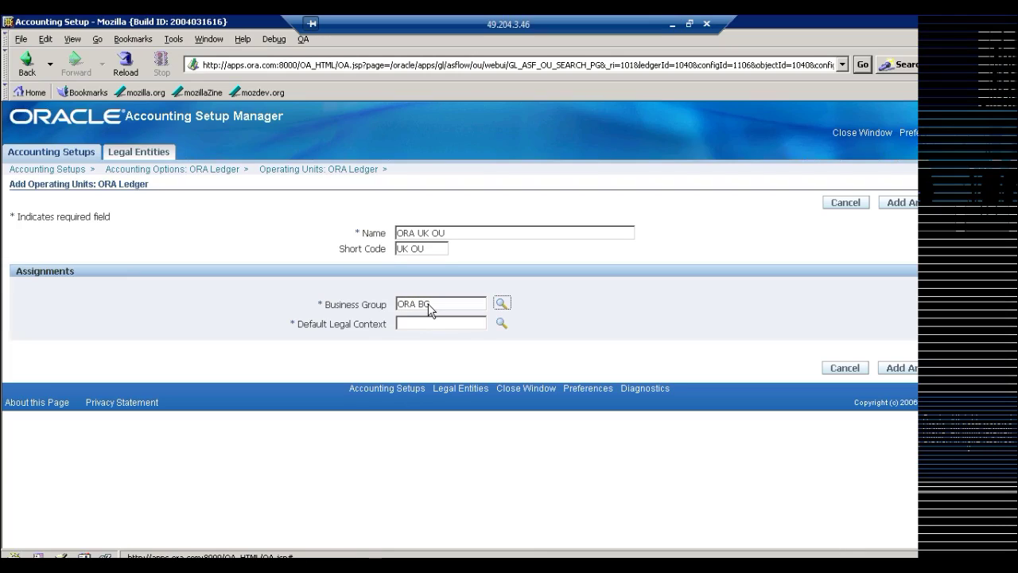
{"action": "left_click", "coordinate": [440, 324]}
{"action": "type", "text": "ORA"}
{"action": "key", "text": "Tab"}
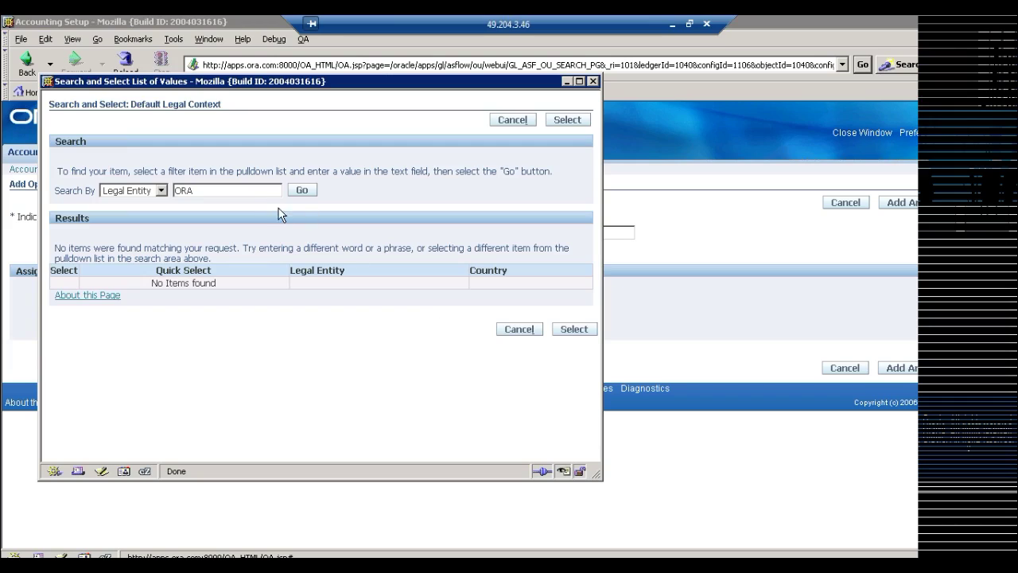
{"action": "type", "text": "%"}
Search legal contexts for UK%, choose UK LE, and save the ORA UK OU operating unit
{"action": "key", "text": "BackSpace"}
{"action": "key", "text": "BackSpace"}
{"action": "key", "text": "BackSpace"}
{"action": "type", "text": "US"}
{"action": "key", "text": "BackSpace"}
{"action": "type", "text": "K"}
{"action": "key", "text": "BackSpace"}
{"action": "left_click", "coordinate": [301, 189]}
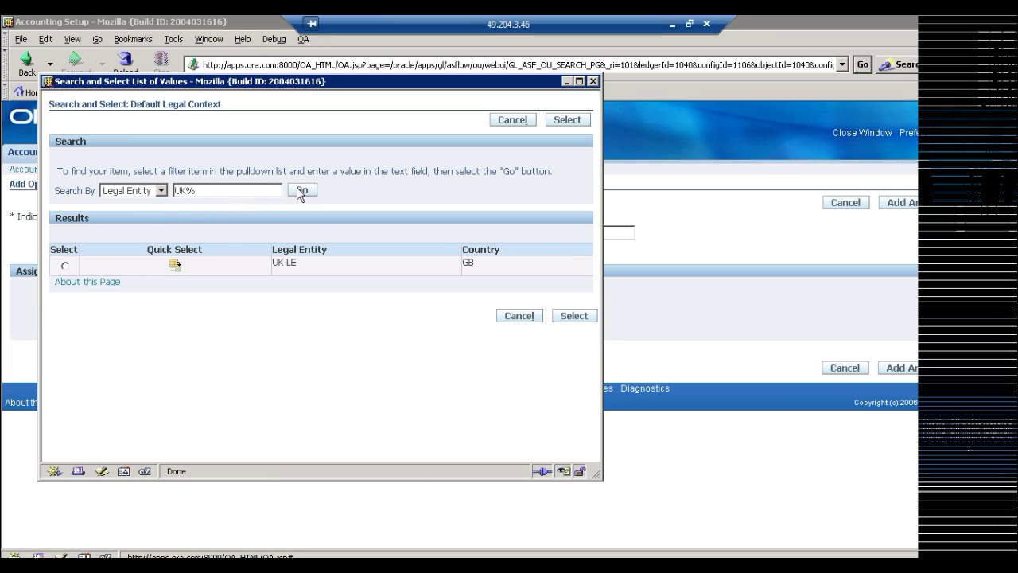
{"action": "left_click", "coordinate": [175, 263]}
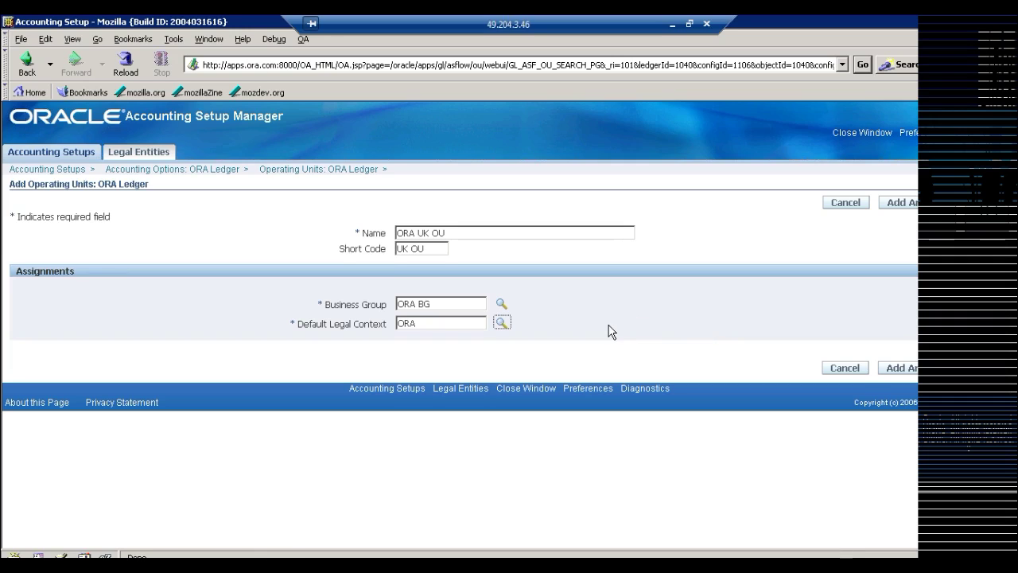
{"action": "key", "text": "Return"}
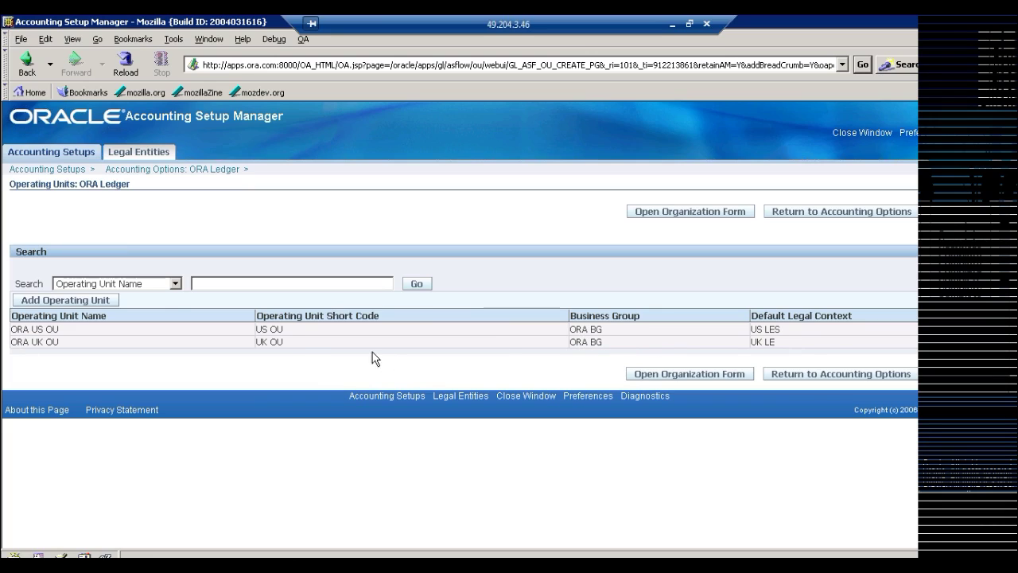
Compare the UK OU and US OU short codes on the ORA Ledger operating units page
{"action": "double_click", "coordinate": [278, 342]}
{"action": "double_click", "coordinate": [263, 329]}
{"action": "double_click", "coordinate": [90, 184]}
Switch the Navigator to the ORA Human Resource responsibility and bring the Notepad notes forward
{"action": "key", "text": "alt+Tab"}
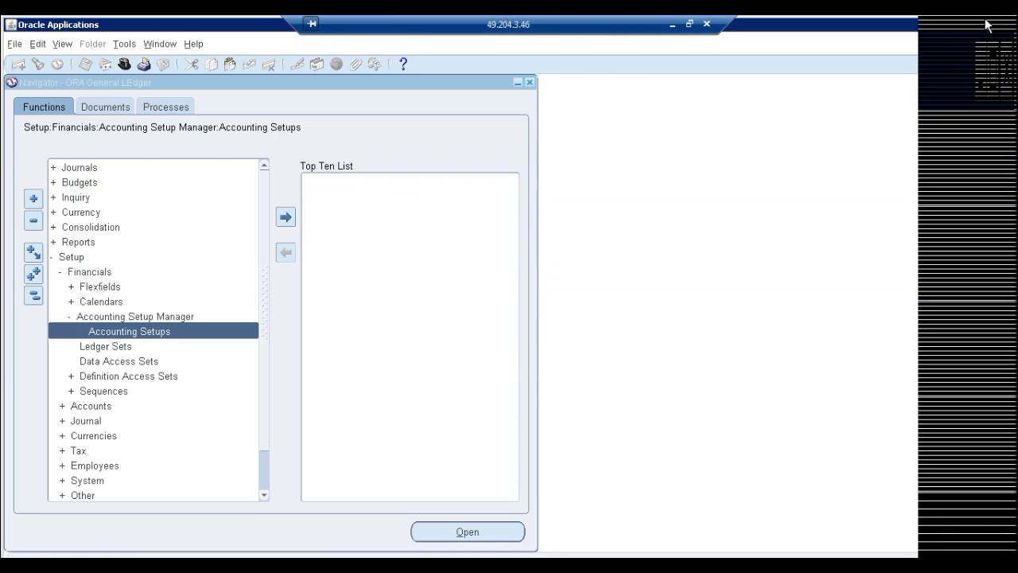
{"action": "double_click", "coordinate": [84, 327]}
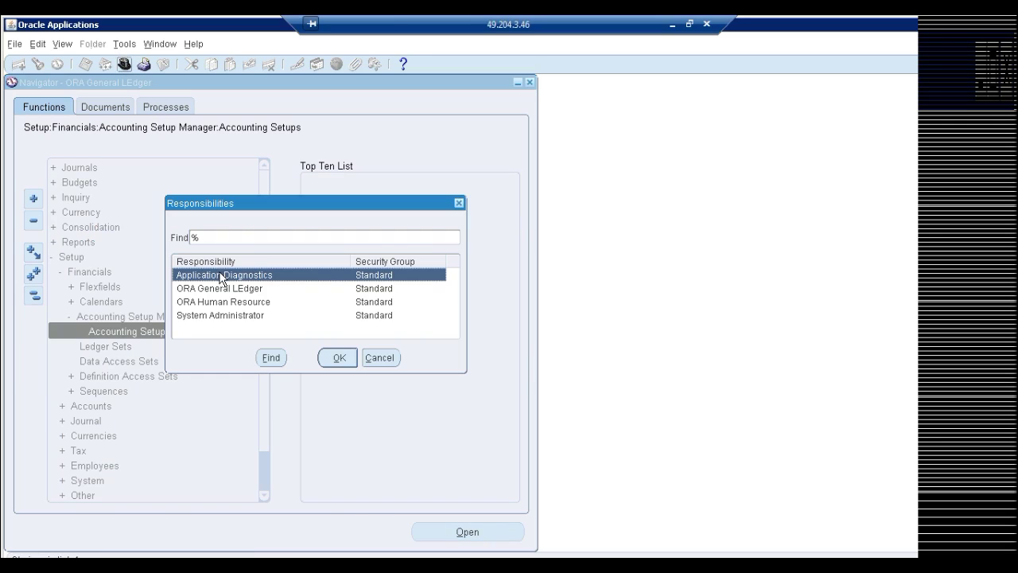
{"action": "double_click", "coordinate": [242, 303]}
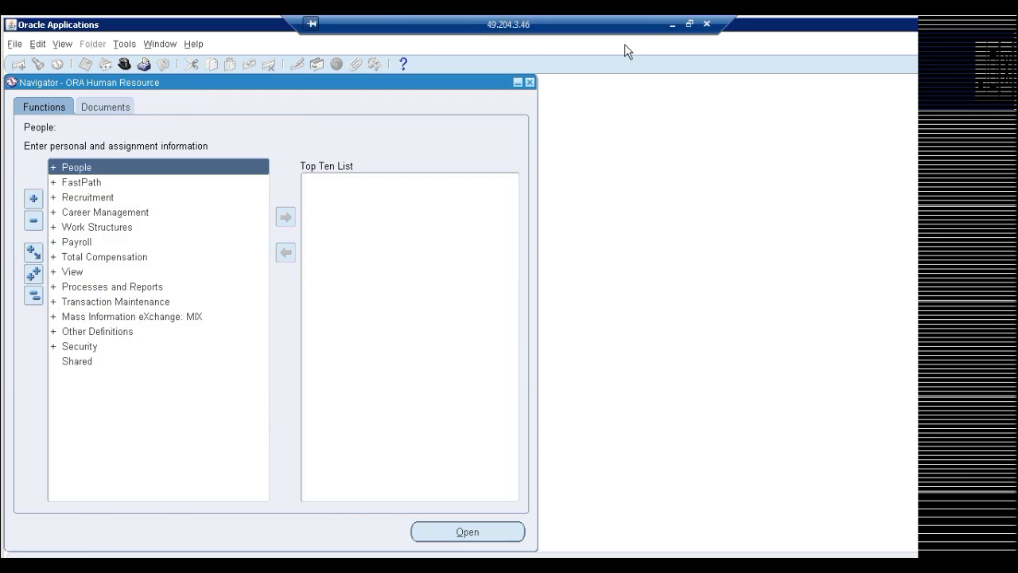
{"action": "left_click", "coordinate": [672, 24]}
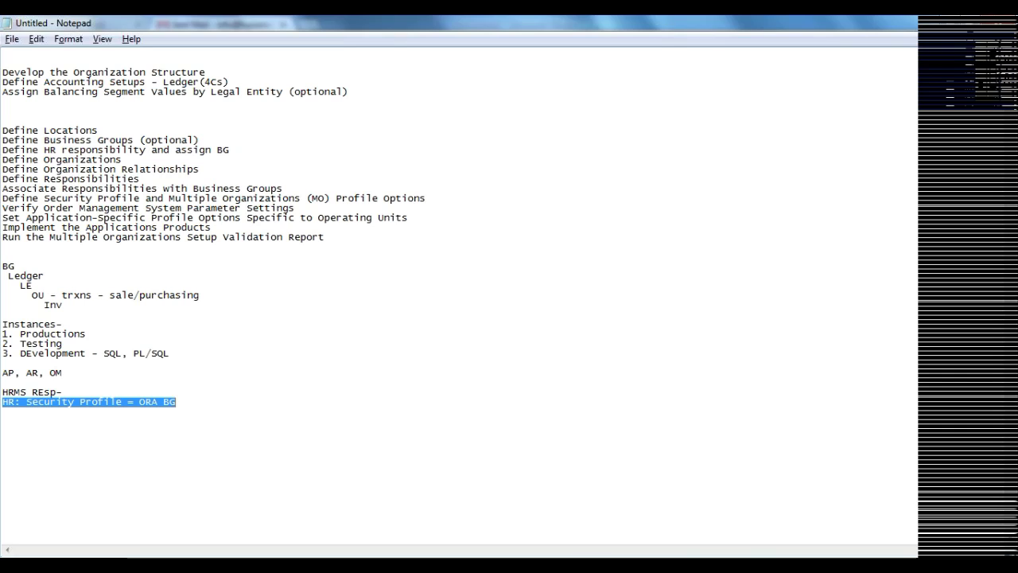
Review the organization, relationship, responsibility and HRMS security profile steps in the notes
{"action": "left_click", "coordinate": [122, 159]}
{"action": "left_click_drag", "start_coordinate": [122, 159], "coordinate": [3, 159]}
{"action": "left_click_drag", "start_coordinate": [145, 169], "coordinate": [8, 168]}
{"action": "left_click", "coordinate": [2, 178]}
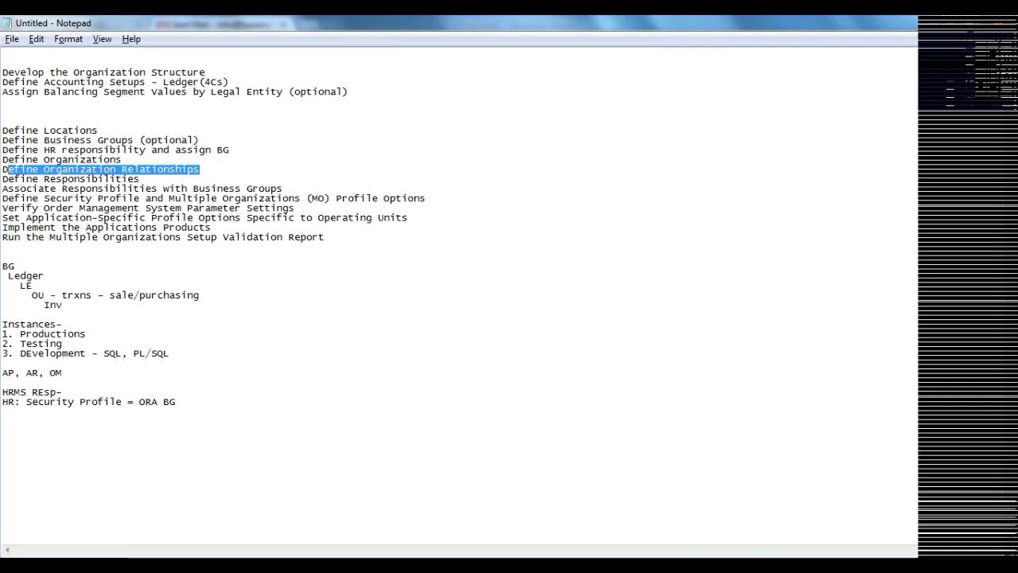
{"action": "left_click_drag", "start_coordinate": [139, 178], "coordinate": [19, 178]}
{"action": "left_click_drag", "start_coordinate": [283, 188], "coordinate": [15, 188]}
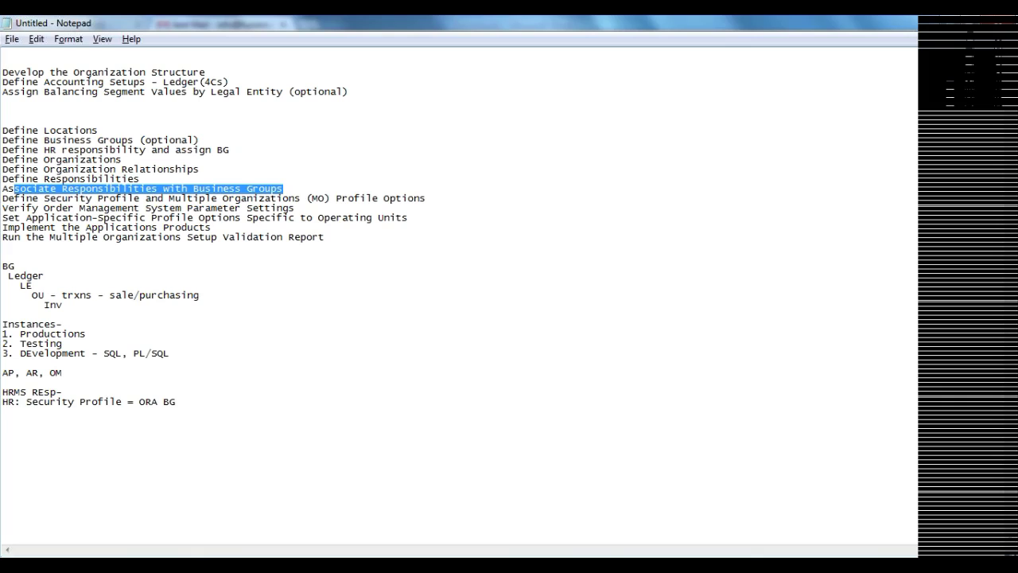
{"action": "left_click_drag", "start_coordinate": [2, 391], "coordinate": [176, 401]}
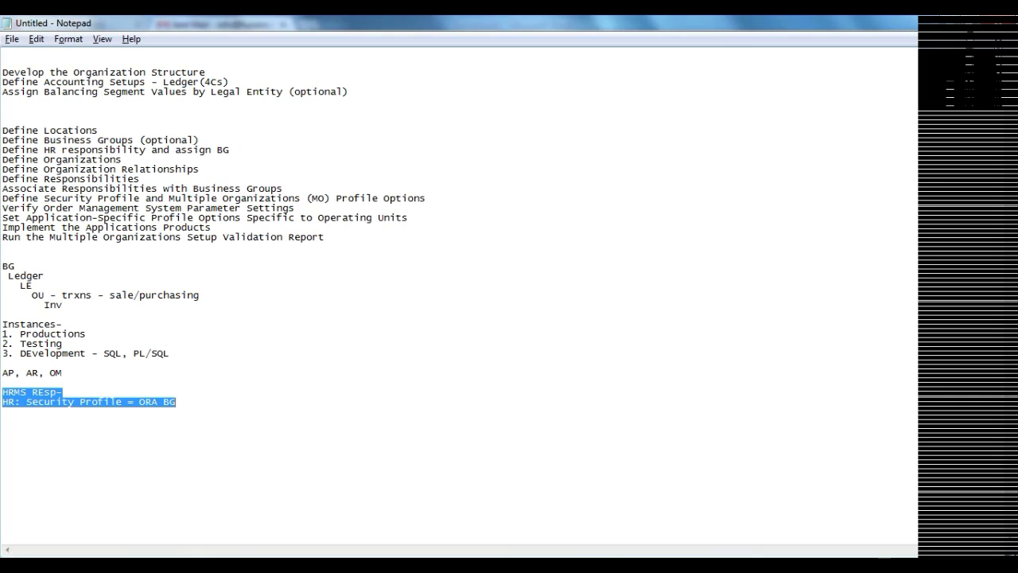
{"action": "left_click", "coordinate": [175, 402]}
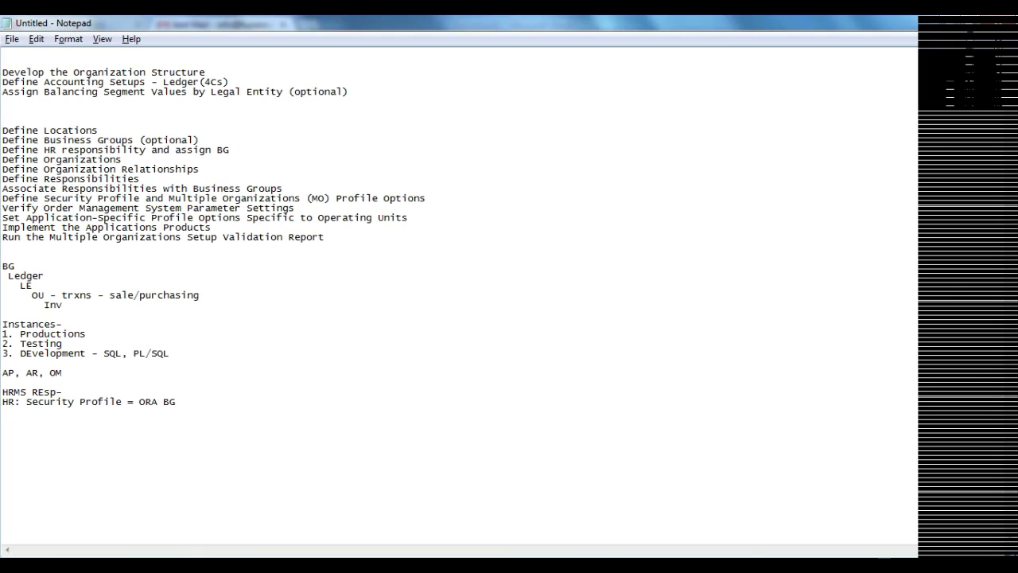
Review the security profile, MO options and Multiple Organizations validation report steps, then return to Oracle
{"action": "left_click_drag", "start_coordinate": [2, 198], "coordinate": [427, 198]}
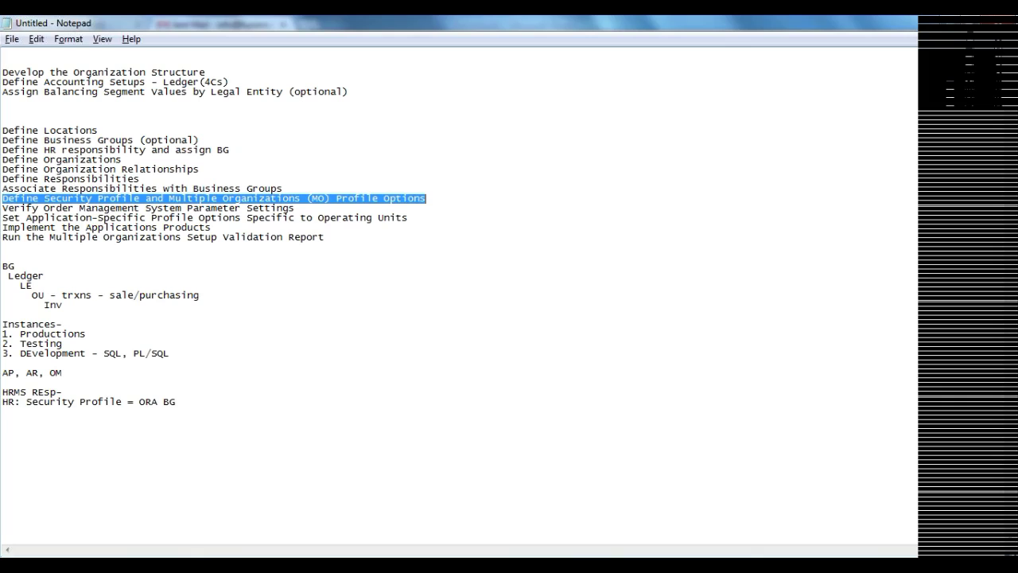
{"action": "left_click", "coordinate": [181, 208]}
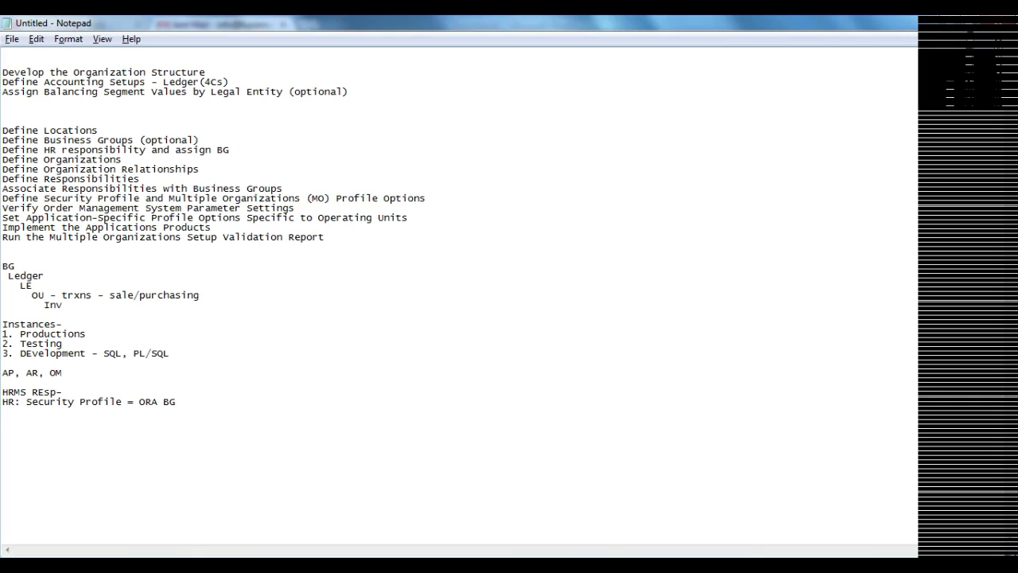
{"action": "left_click_drag", "start_coordinate": [295, 207], "coordinate": [16, 217]}
{"action": "left_click_drag", "start_coordinate": [325, 237], "coordinate": [3, 237]}
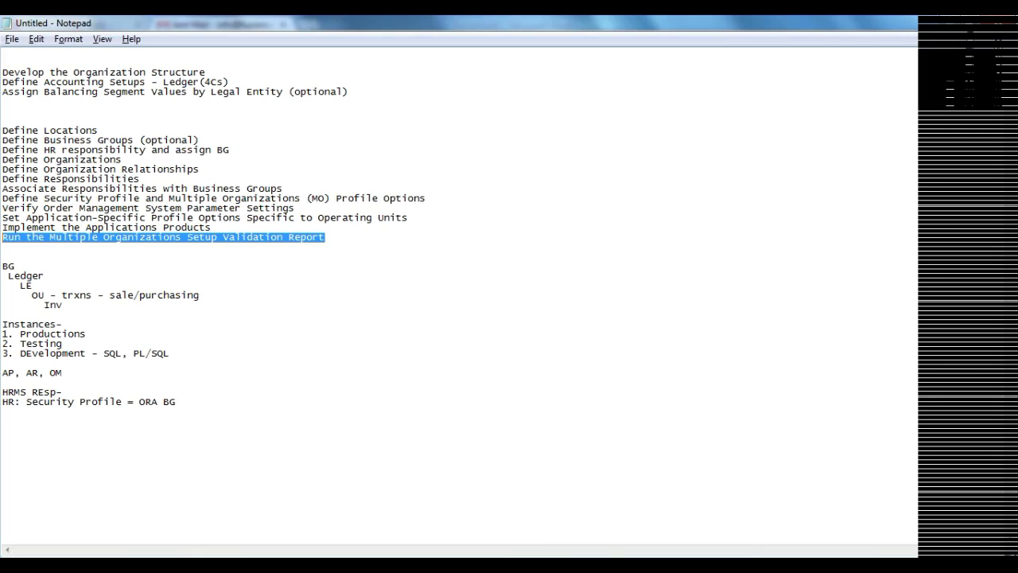
{"action": "key", "text": "alt+Tab"}
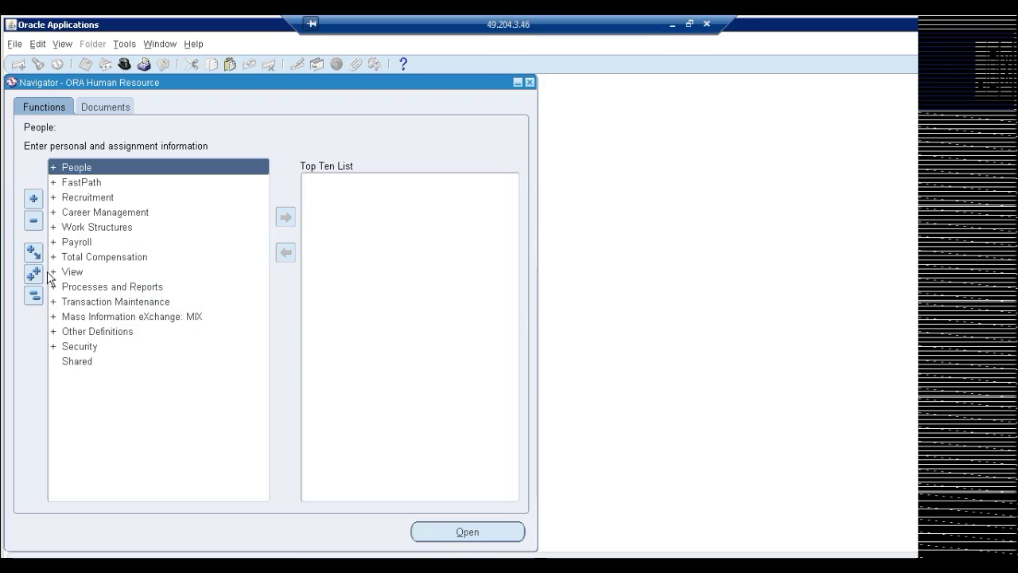
Expand Work Structures > Organization in the ORA Human Resource Navigator and open Hierarchy
{"action": "left_click", "coordinate": [79, 273]}
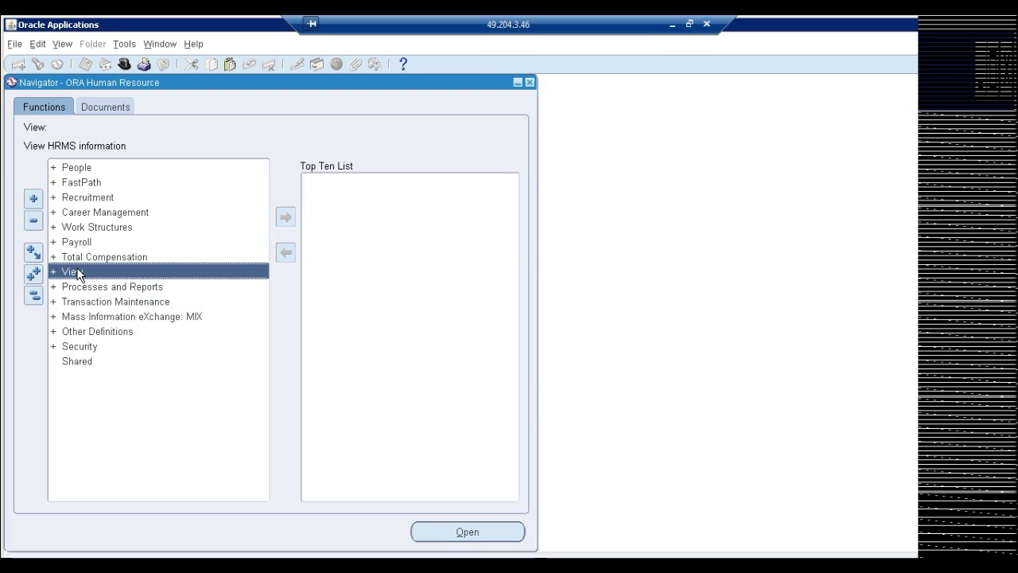
{"action": "double_click", "coordinate": [78, 273]}
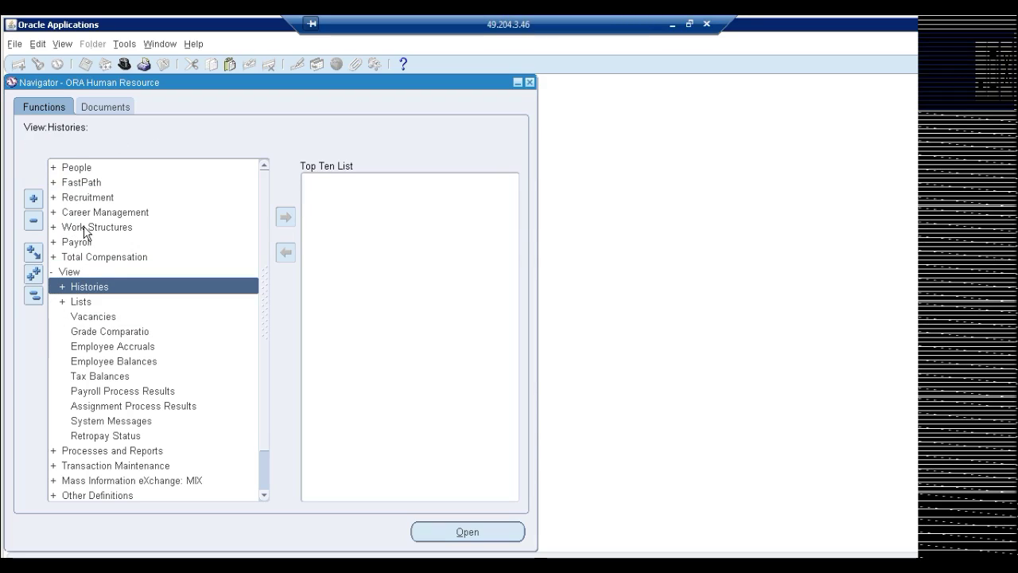
{"action": "left_click", "coordinate": [85, 231]}
{"action": "double_click", "coordinate": [85, 230]}
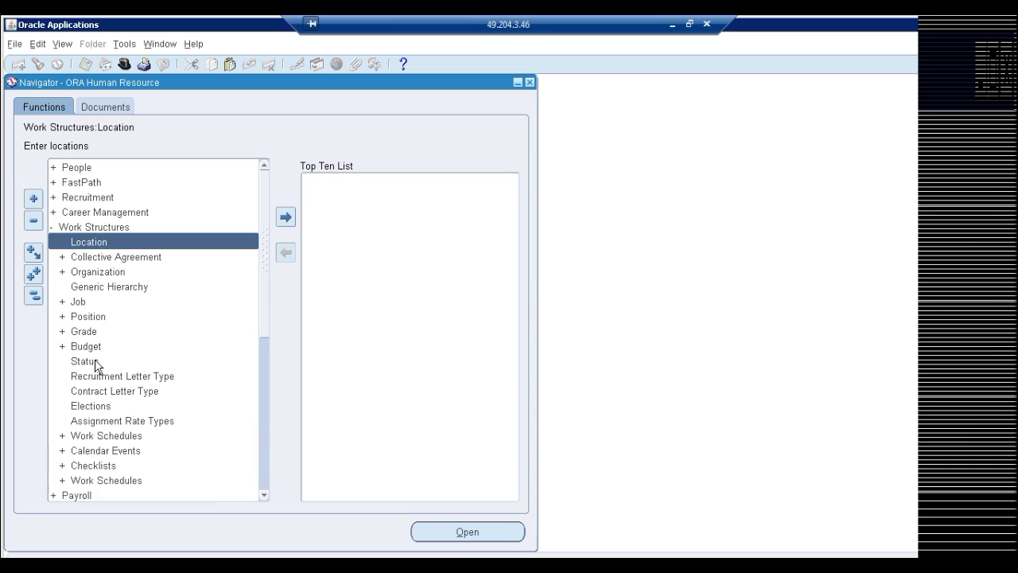
{"action": "double_click", "coordinate": [96, 272]}
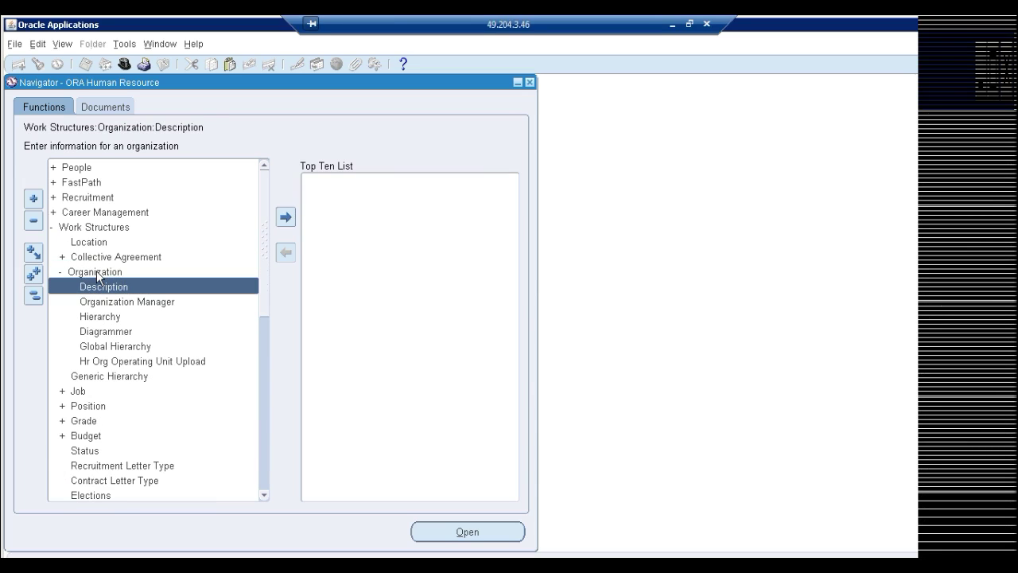
{"action": "double_click", "coordinate": [98, 317]}
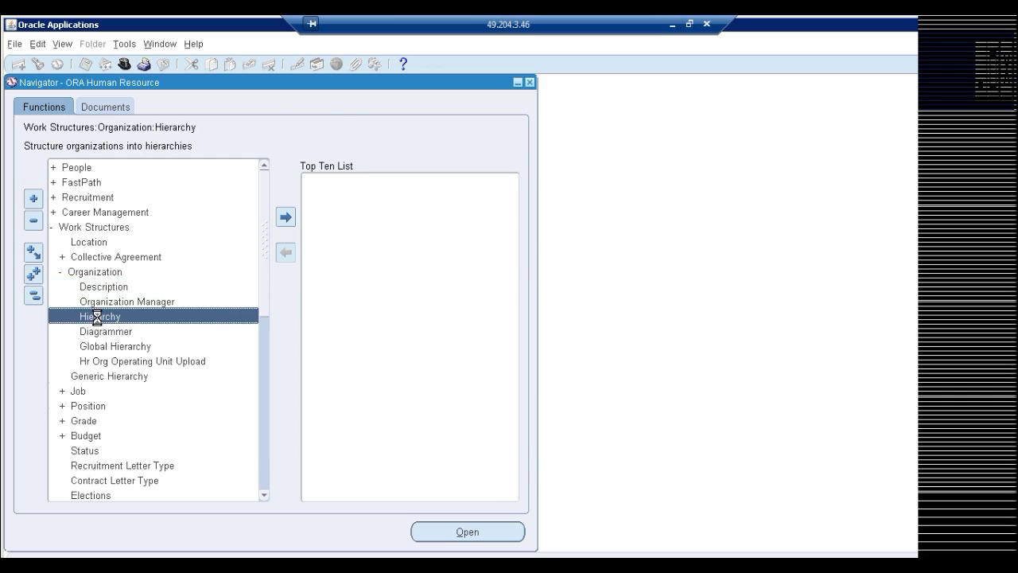
Name the new hierarchy ORA Hierarchy, dismissing the save-first error
{"action": "type", "text": "OR"}
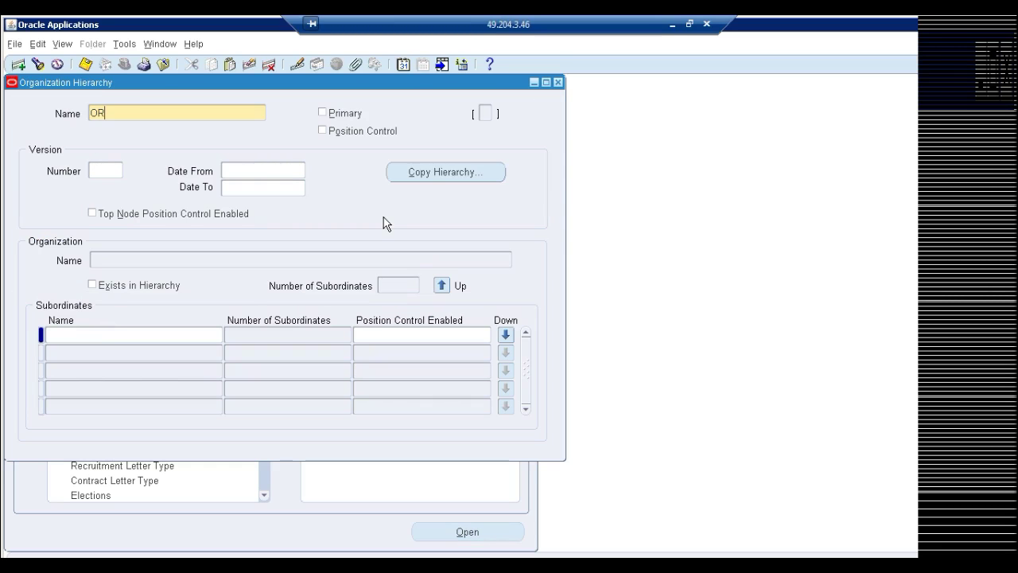
{"action": "type", "text": "A Hierarchy"}
{"action": "left_click_drag", "start_coordinate": [294, 86], "coordinate": [430, 100]}
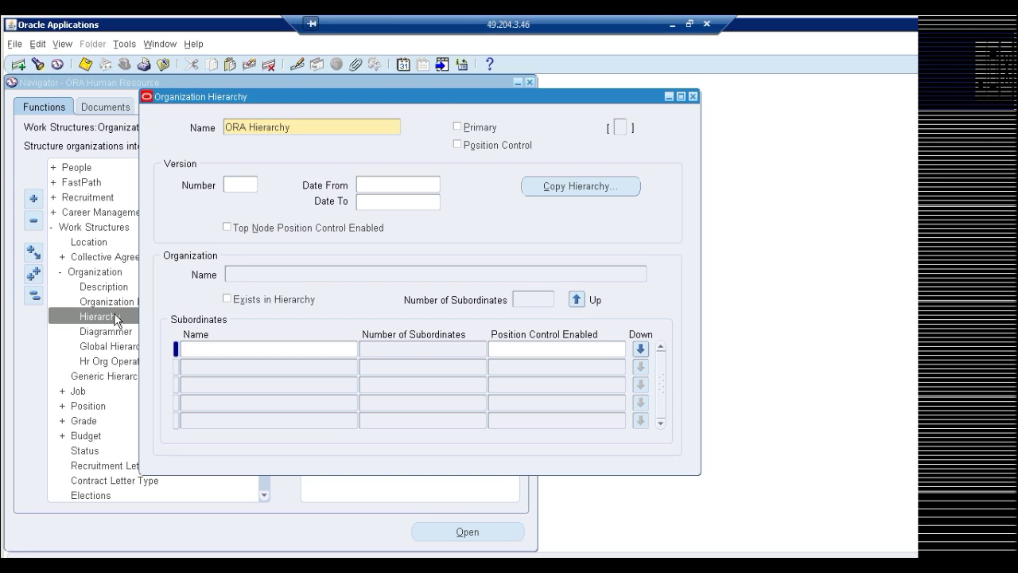
{"action": "left_click", "coordinate": [241, 186]}
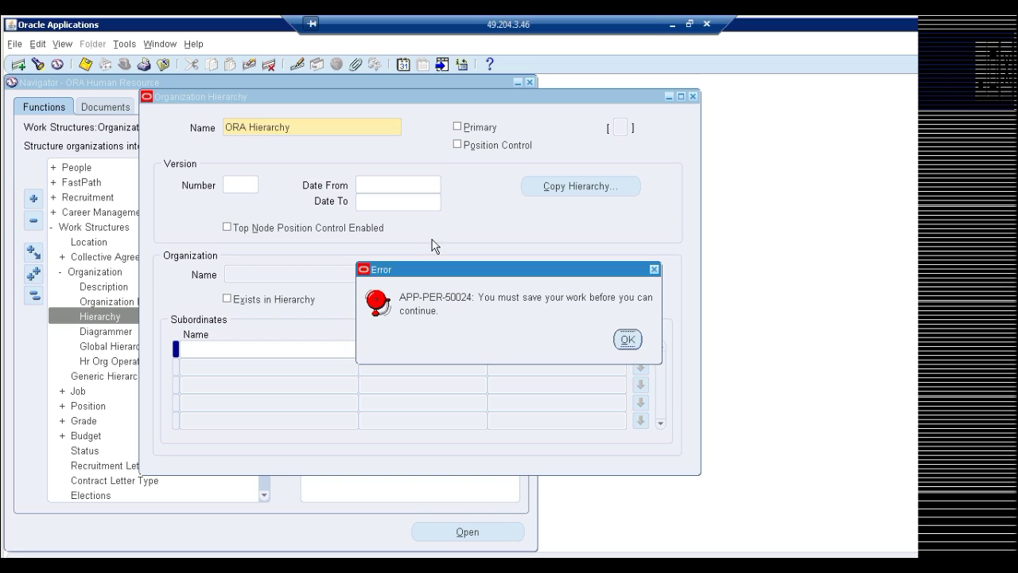
{"action": "left_click", "coordinate": [633, 344]}
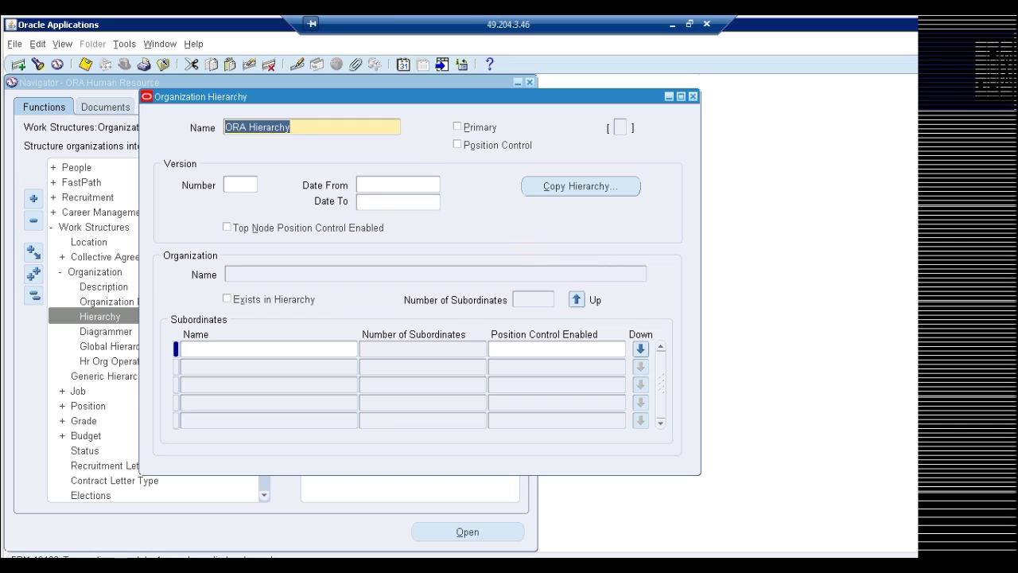
Set version 1 starting 12-MAR-2013 with ORA BG as the top organization
{"action": "left_click", "coordinate": [241, 185]}
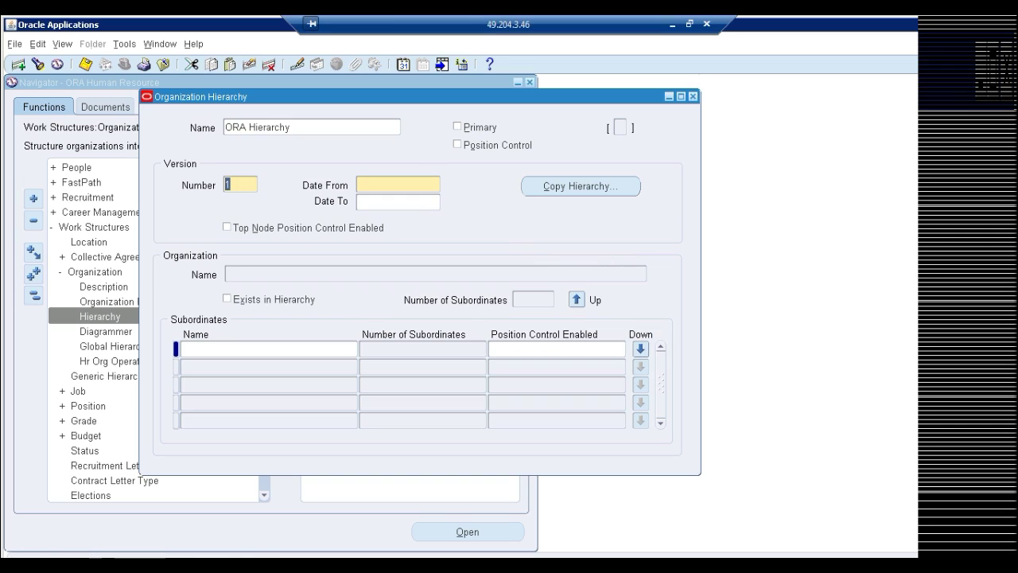
{"action": "key", "text": "Tab"}
{"action": "key", "text": "ctrl+l"}
{"action": "key", "text": "Return"}
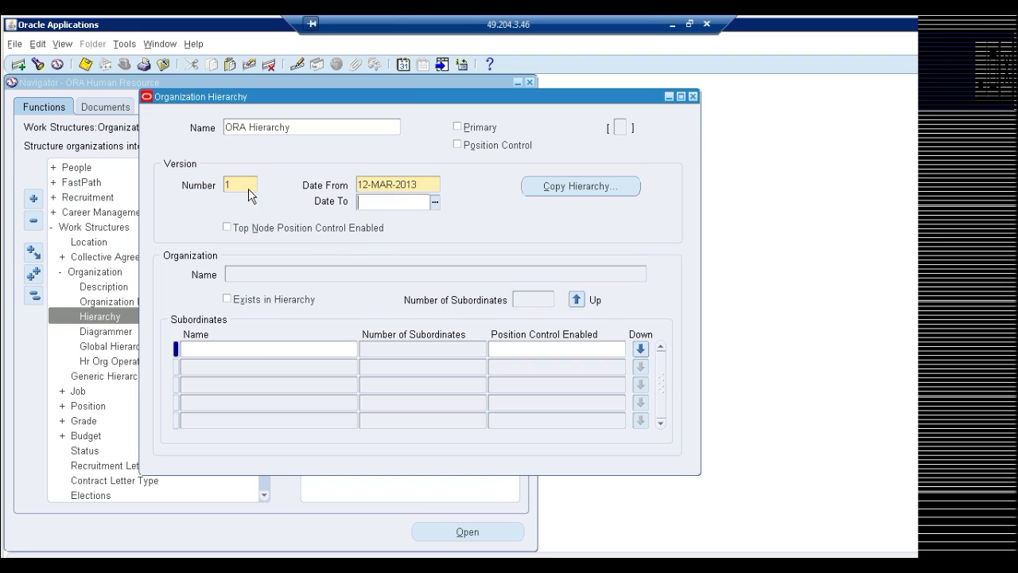
{"action": "left_click", "coordinate": [286, 276]}
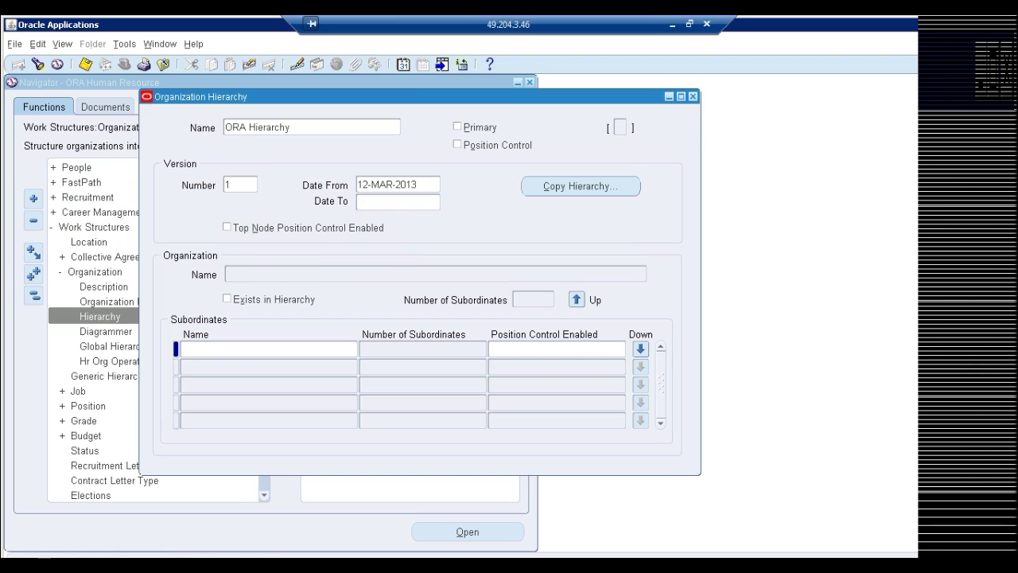
{"action": "double_click", "coordinate": [305, 277]}
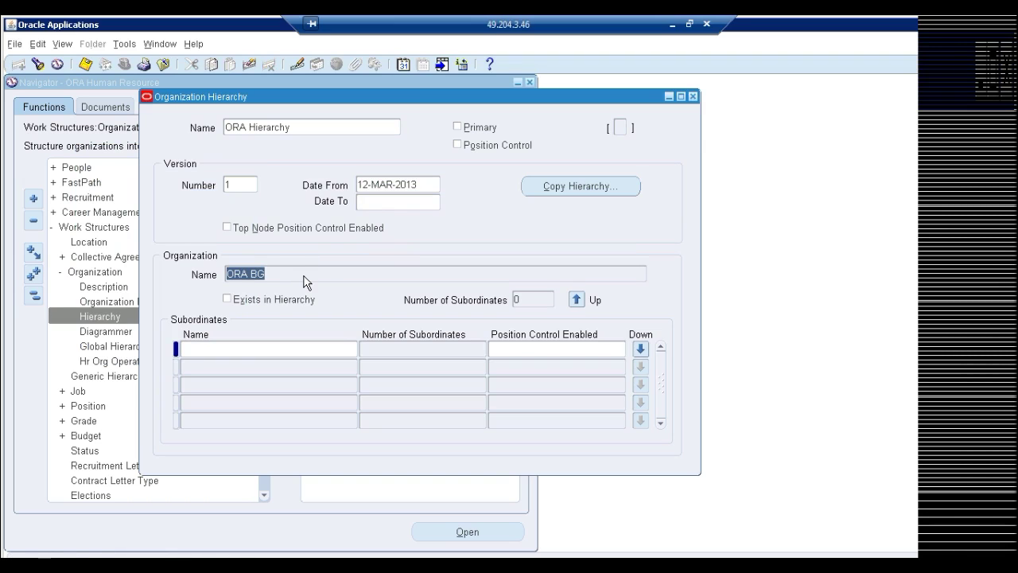
Add ORA US OU as a subordinate of ORA BG, save, and move down to ORA US OU
{"action": "key", "text": "Down"}
{"action": "key", "text": "Down"}
{"action": "key", "text": "Down"}
{"action": "key", "text": "Up"}
{"action": "key", "text": "Up"}
{"action": "key", "text": "Up"}
{"action": "left_click", "coordinate": [302, 350]}
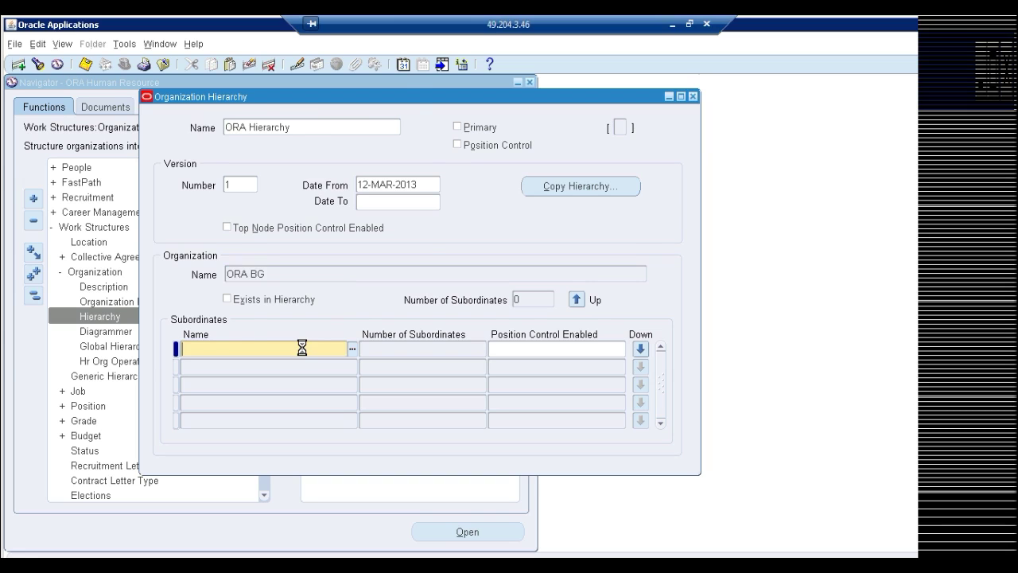
{"action": "type", "text": "%"}
{"action": "key", "text": "Home"}
{"action": "type", "text": "ORA U"}
{"action": "key", "text": "Return"}
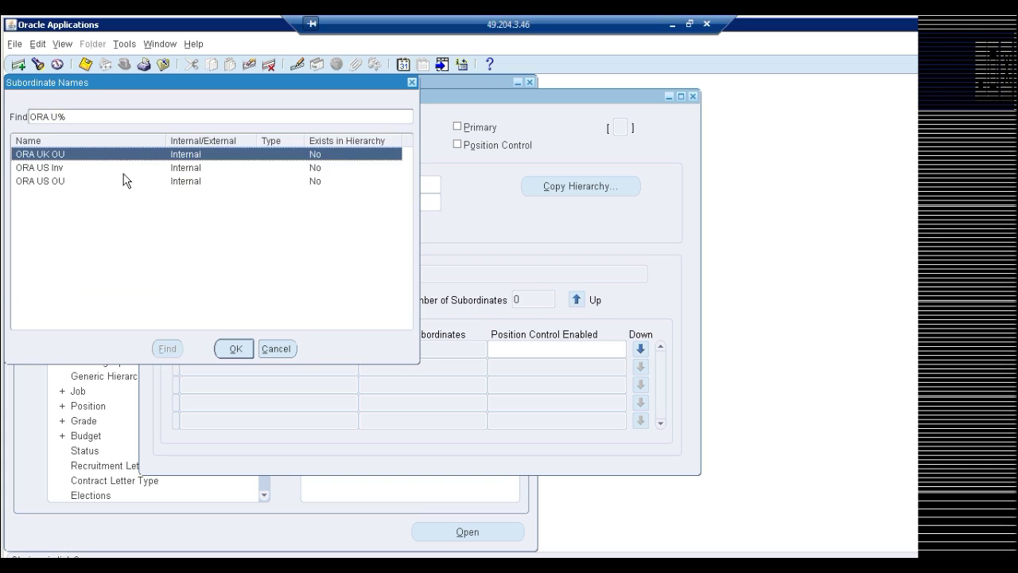
{"action": "left_click_drag", "start_coordinate": [180, 83], "coordinate": [294, 100]}
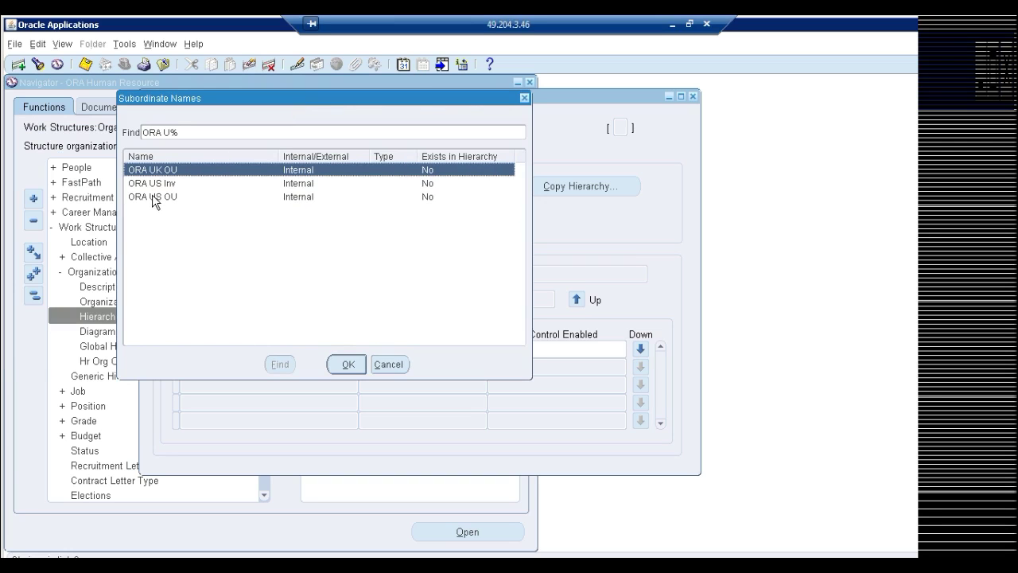
{"action": "double_click", "coordinate": [171, 196]}
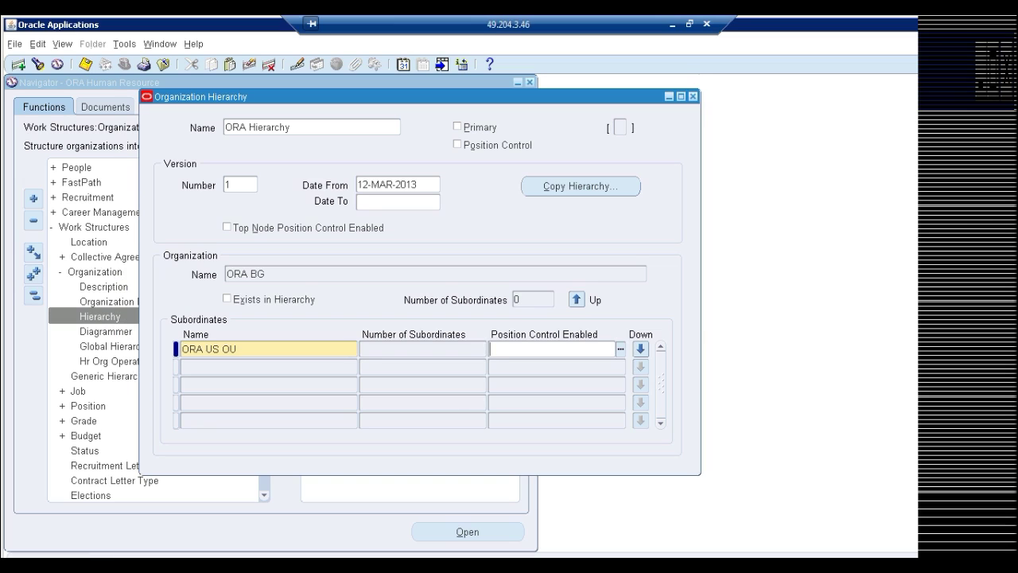
{"action": "left_click", "coordinate": [640, 349]}
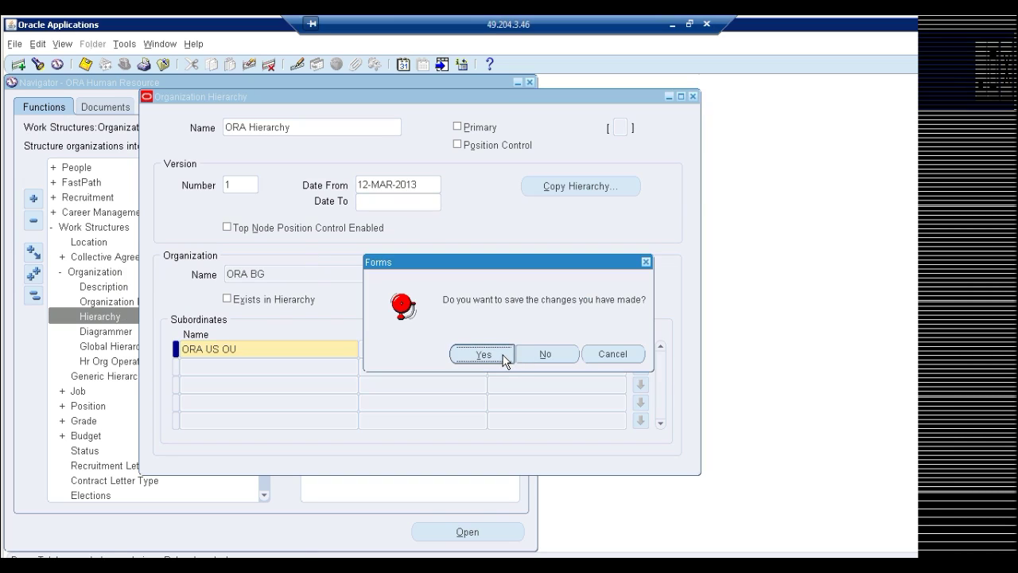
{"action": "key", "text": "Return"}
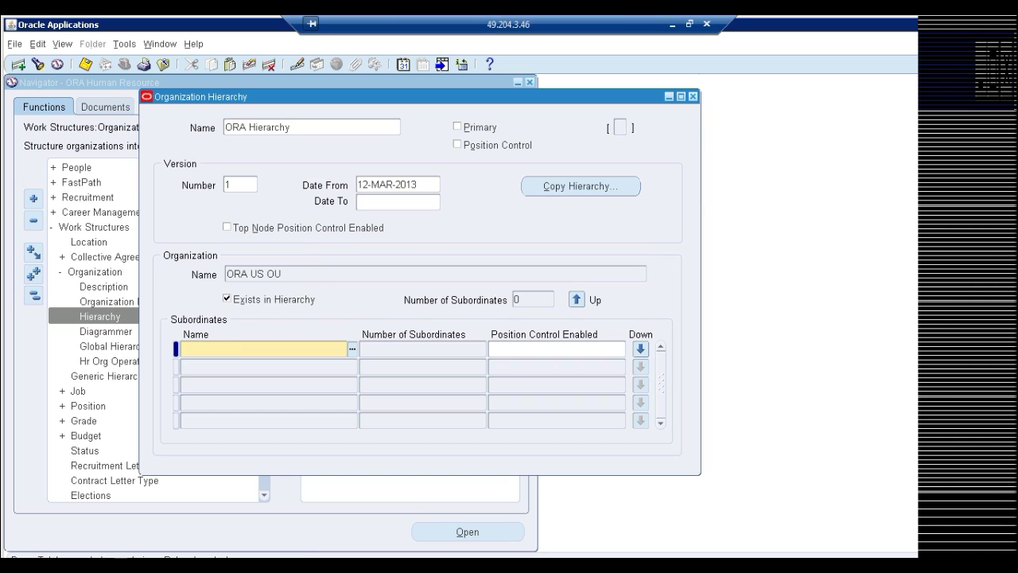
Add ORA US Inv under ORA US OU using an ORA U% search and drill down to it
{"action": "left_click", "coordinate": [299, 274]}
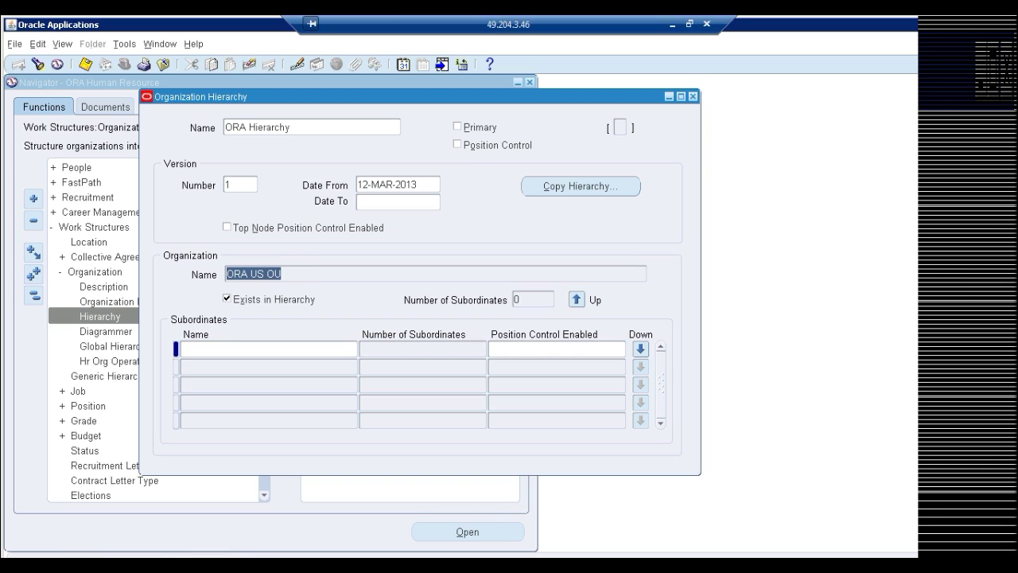
{"action": "double_click", "coordinate": [337, 349]}
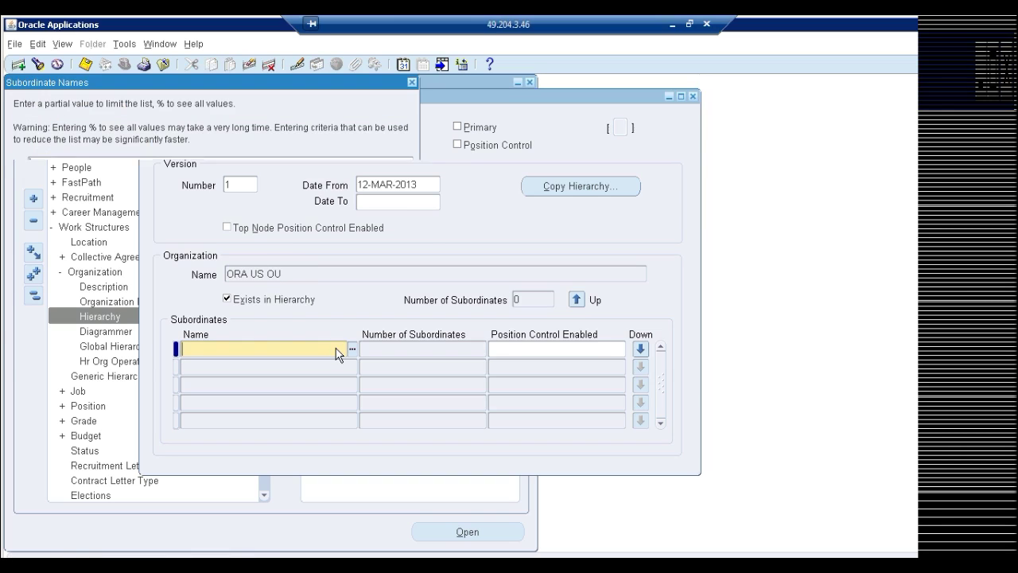
{"action": "type", "text": "ORA U%"}
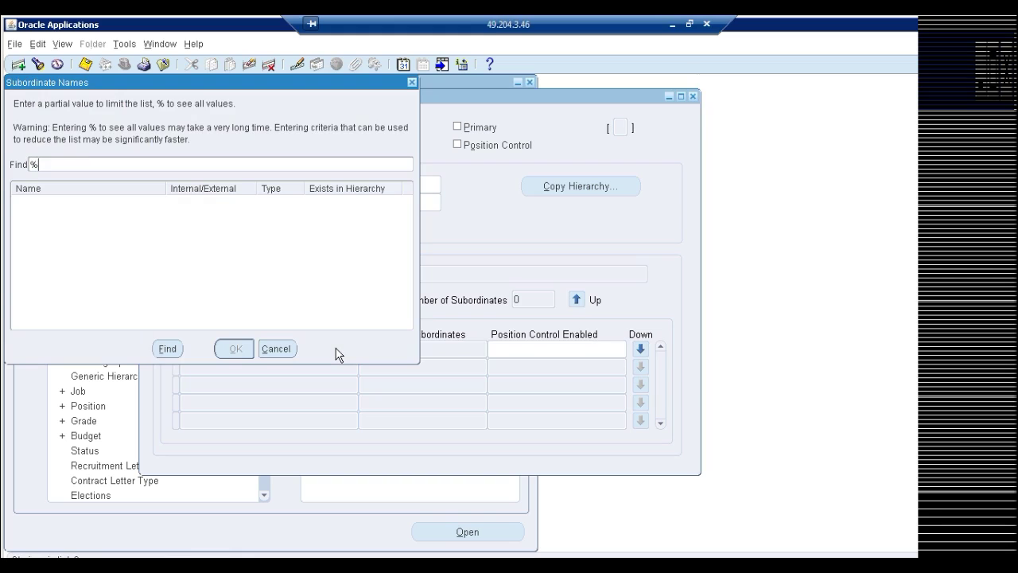
{"action": "key", "text": "Return"}
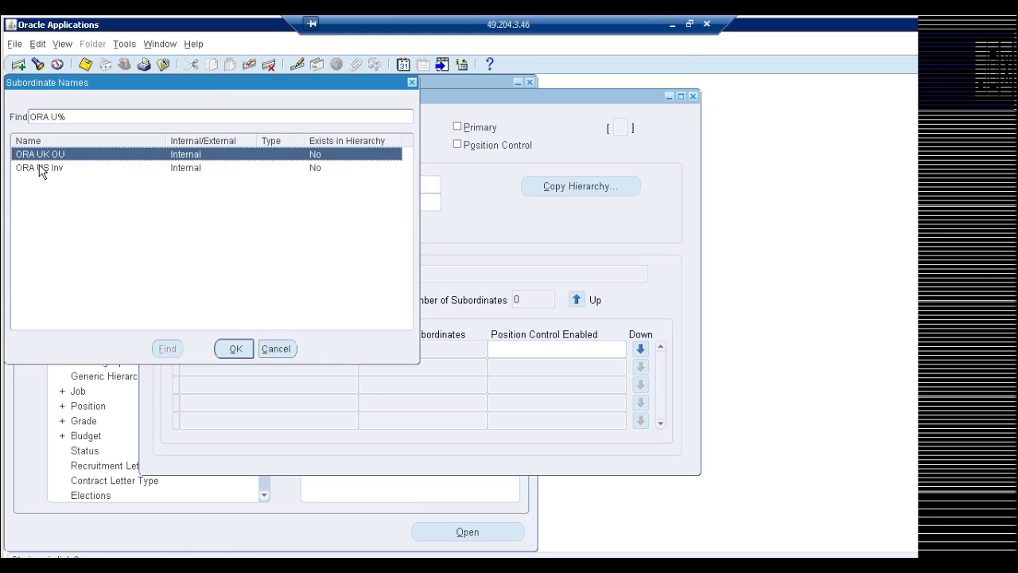
{"action": "double_click", "coordinate": [38, 167]}
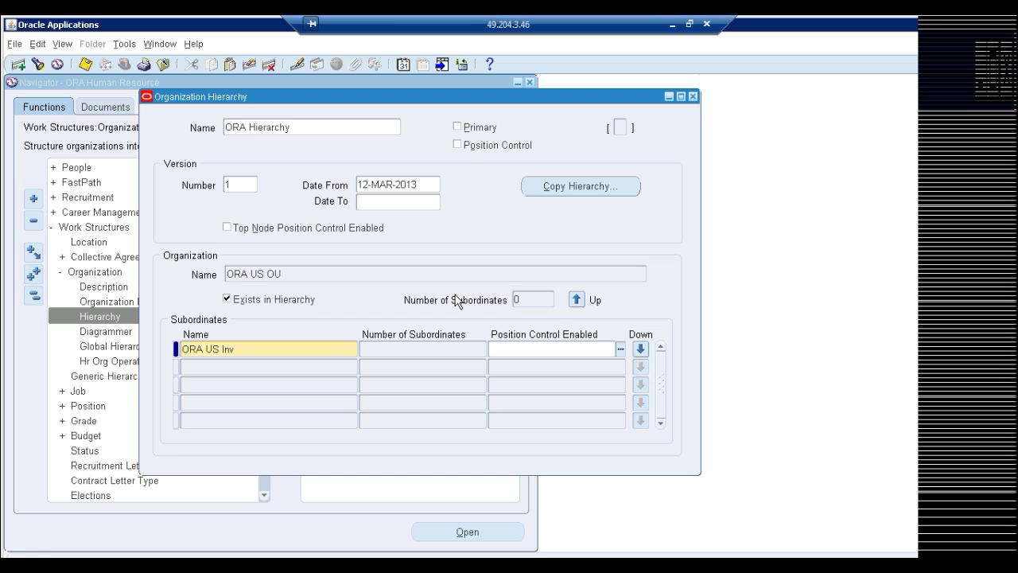
{"action": "left_click", "coordinate": [641, 348]}
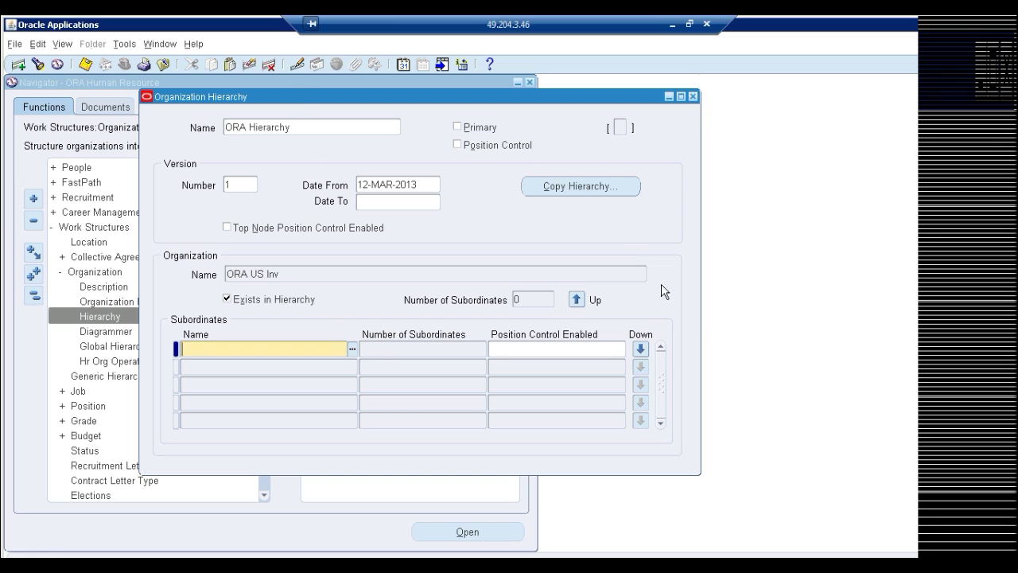
Close the hierarchy form and start a new Diagrammer hierarchy named 'ORA Diagrammer'
{"action": "left_click", "coordinate": [693, 97]}
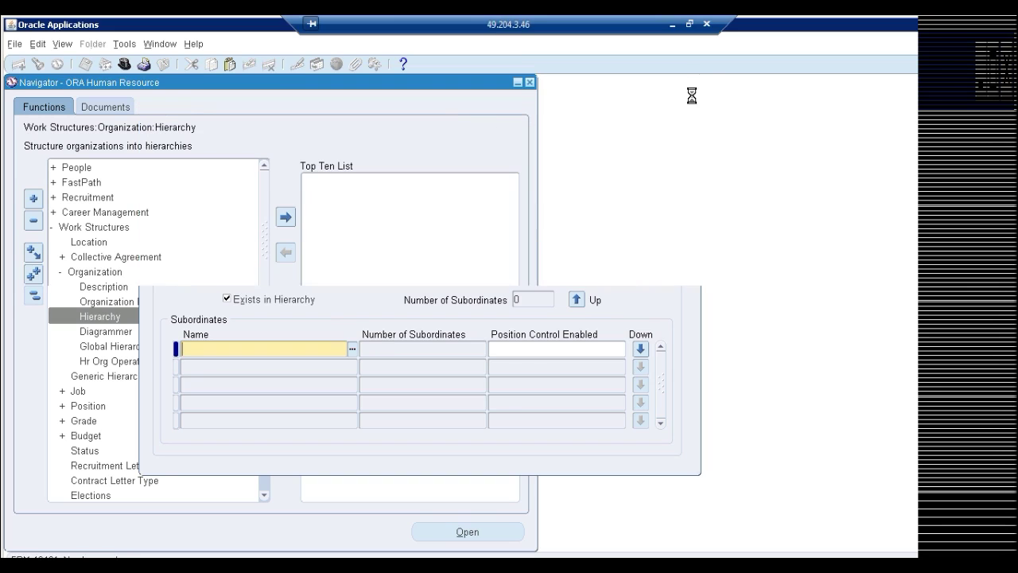
{"action": "double_click", "coordinate": [115, 332]}
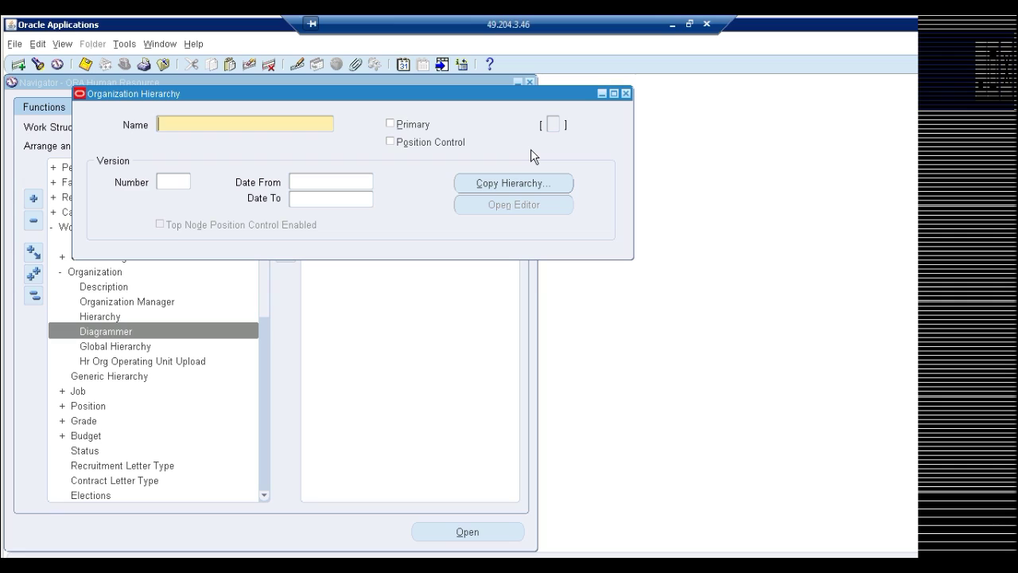
{"action": "type", "text": "ORA Diagrammer"}
{"action": "key", "text": "ctrl+s"}
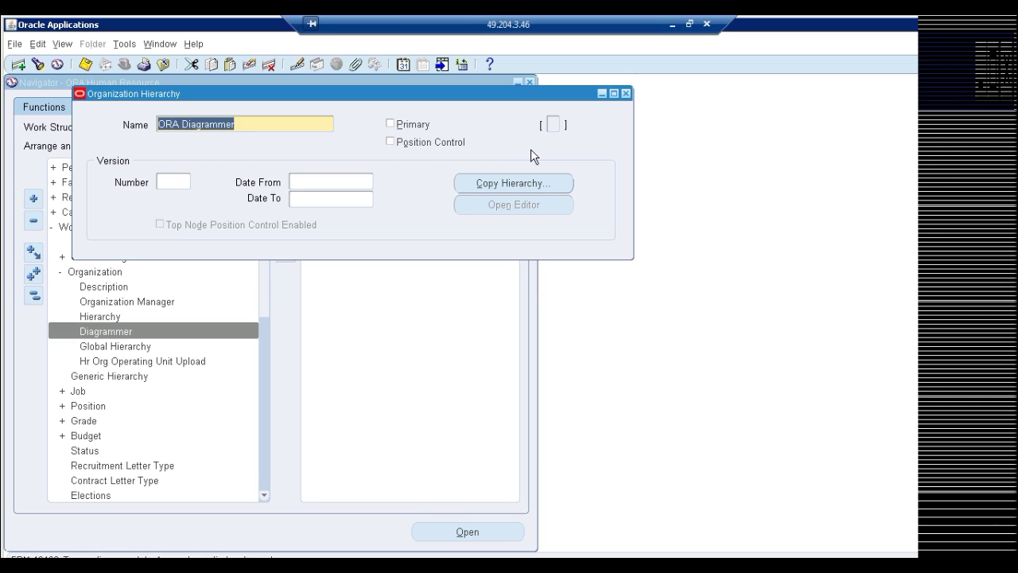
Give ORA Diagrammer version 1 with a start date of 12-MAR-2013
{"action": "left_click", "coordinate": [187, 182]}
{"action": "type", "text": "1"}
{"action": "key", "text": "Tab"}
{"action": "key", "text": "ctrl+l"}
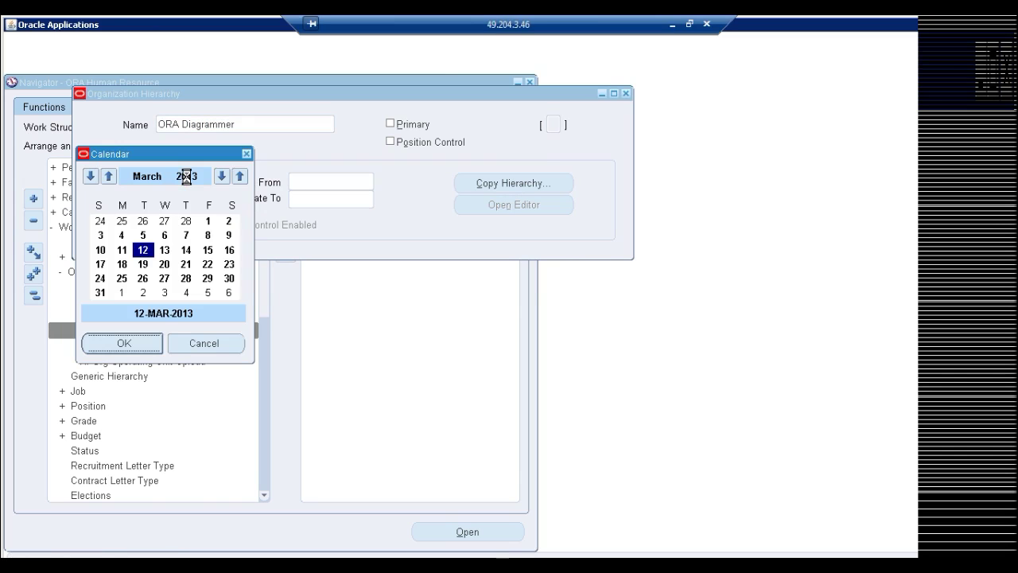
{"action": "key", "text": "Return"}
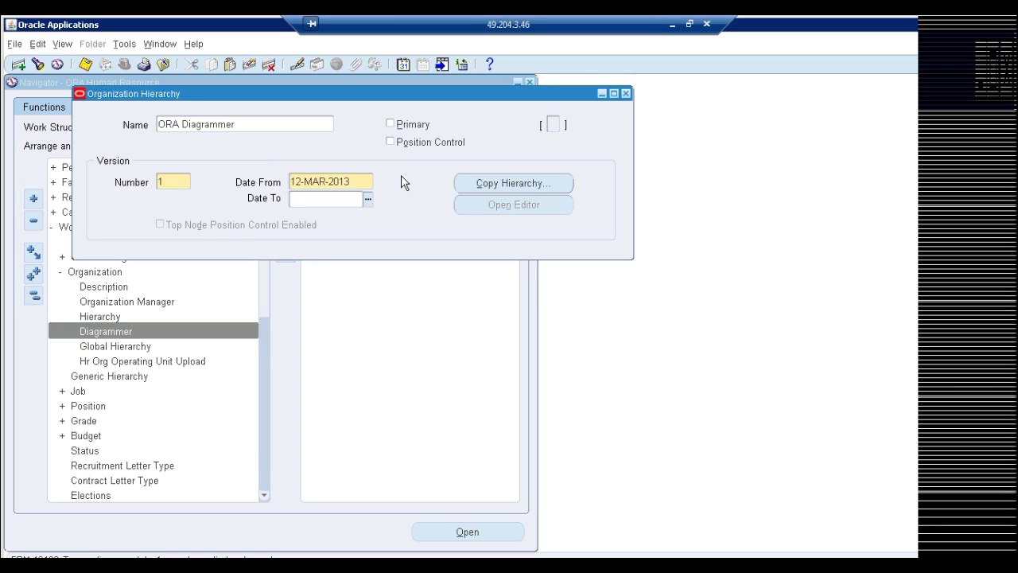
{"action": "left_click_drag", "start_coordinate": [483, 93], "coordinate": [680, 155]}
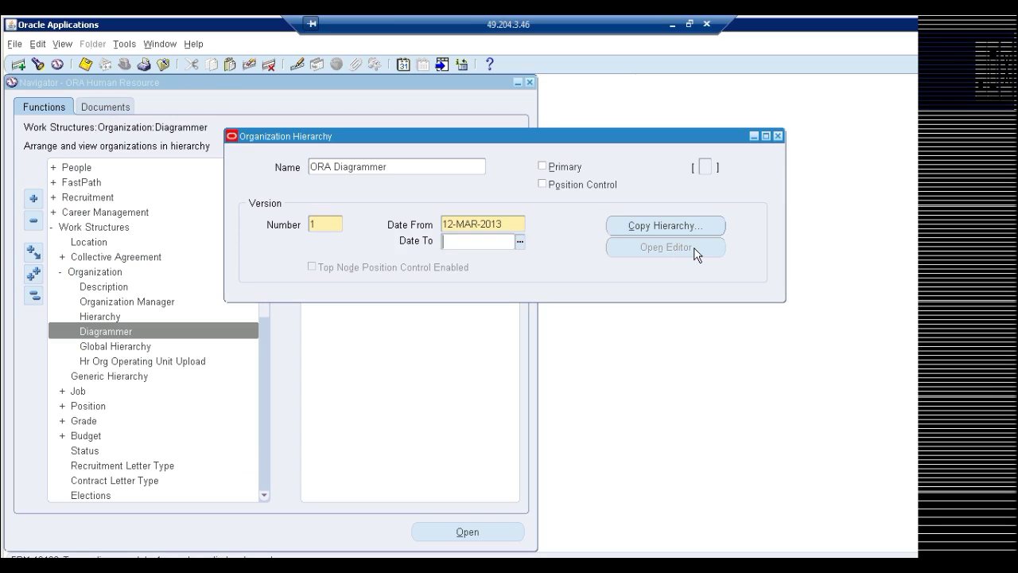
Mark ORA Diagrammer as primary, dismiss the editor's missing root node error, and cancel Copy Hierarchy
{"action": "left_click", "coordinate": [560, 173]}
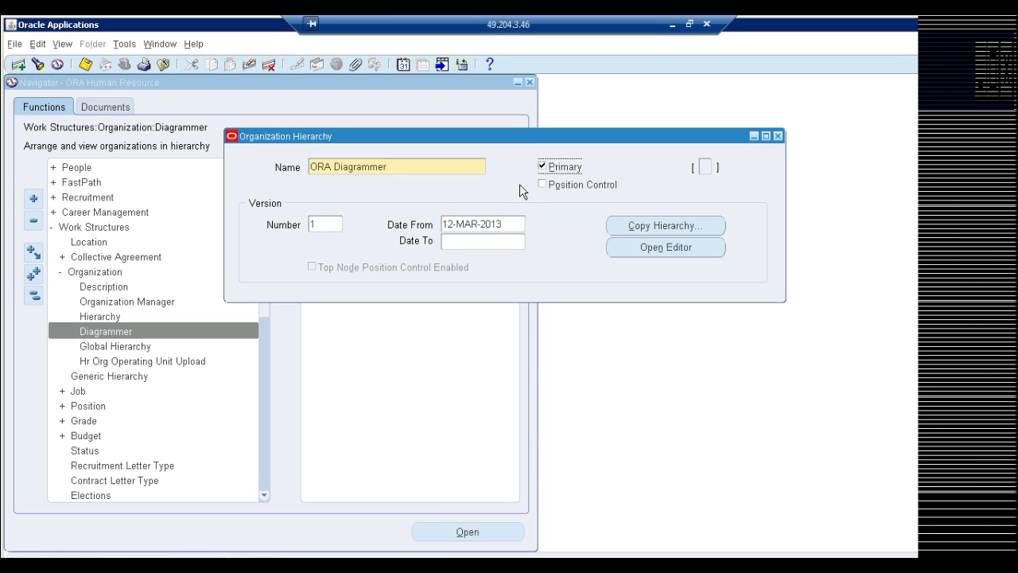
{"action": "left_click", "coordinate": [673, 247]}
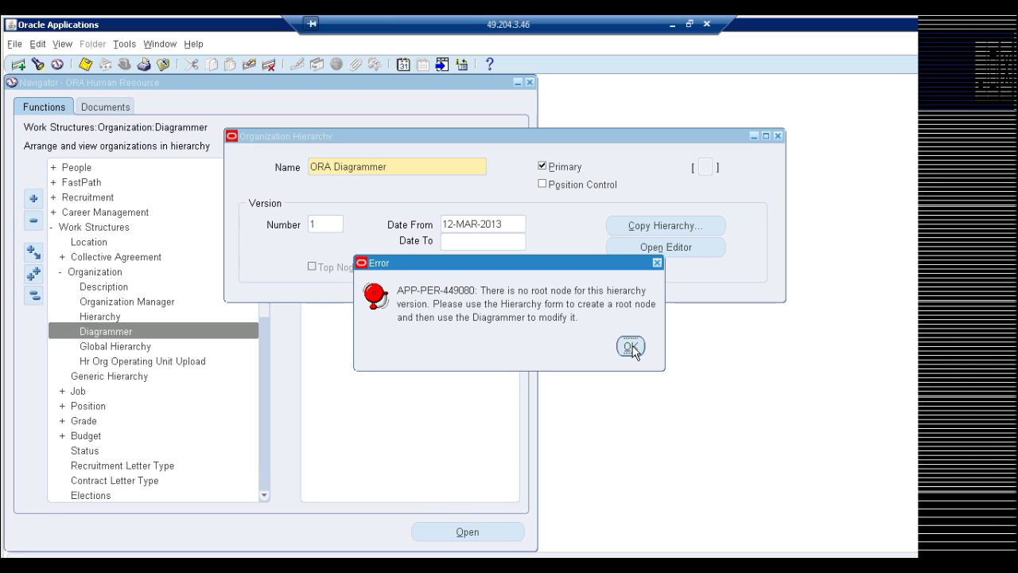
{"action": "left_click", "coordinate": [630, 348]}
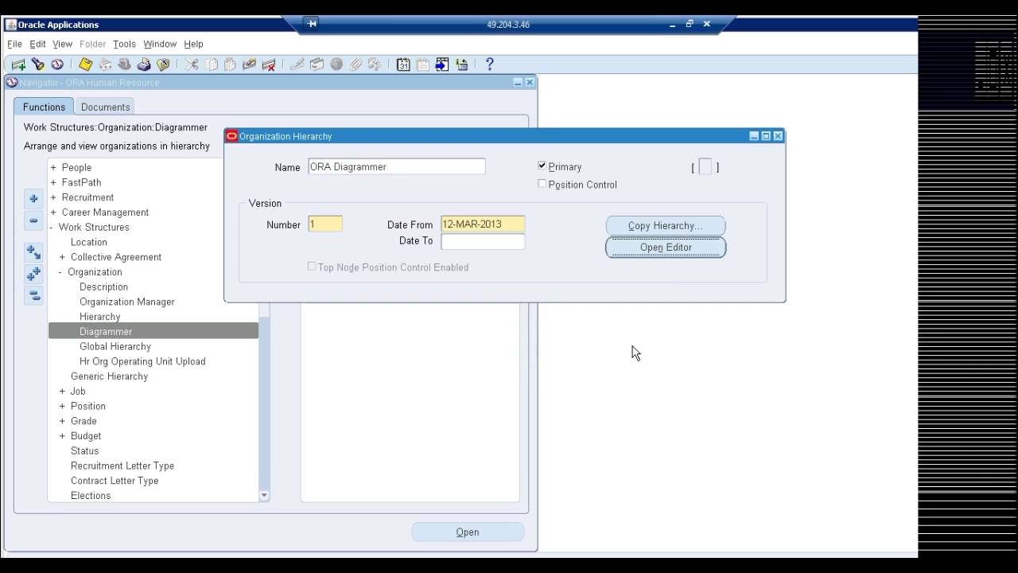
{"action": "left_click", "coordinate": [678, 229]}
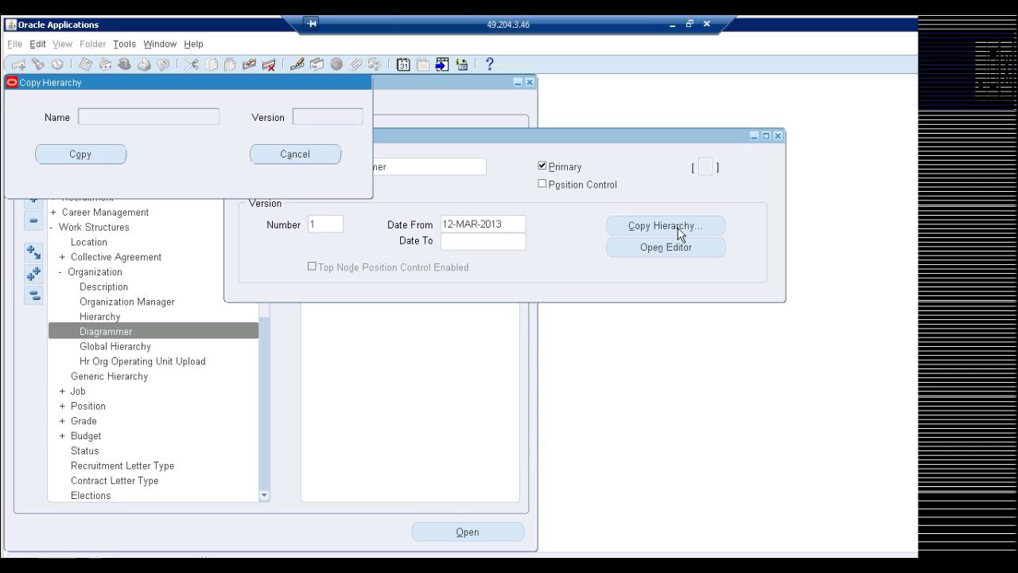
{"action": "left_click", "coordinate": [307, 158]}
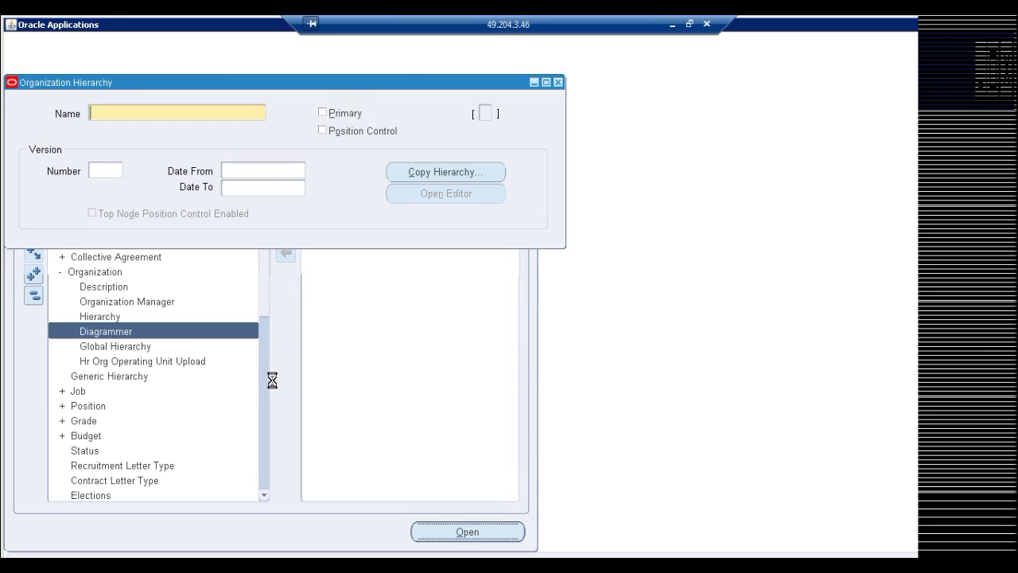
Query hierarchies matching ORA% and select the ORA Hierarchy record
{"action": "left_click_drag", "start_coordinate": [352, 86], "coordinate": [548, 150]}
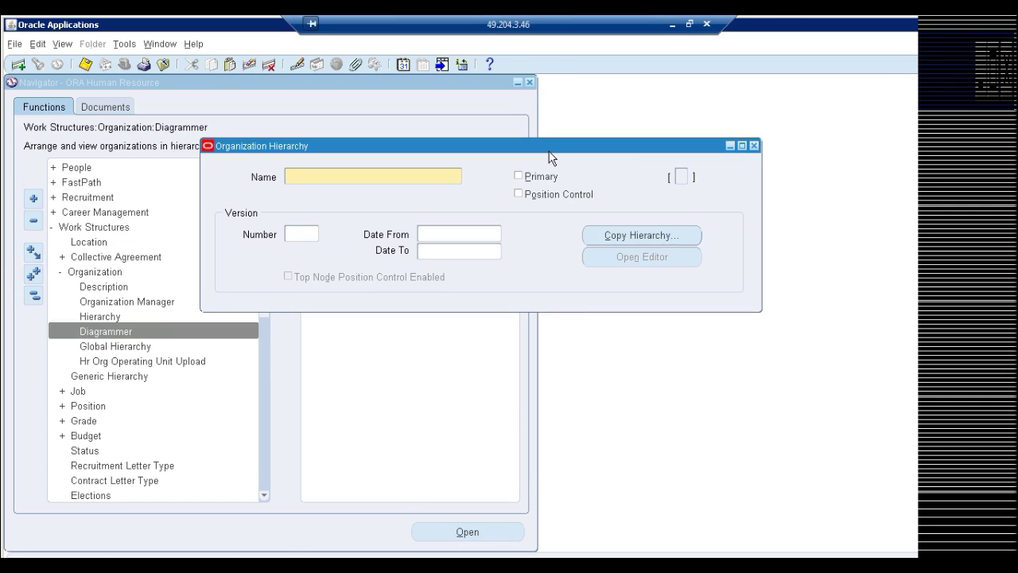
{"action": "type", "text": "RA%"}
{"action": "key", "text": "ctrl+F11"}
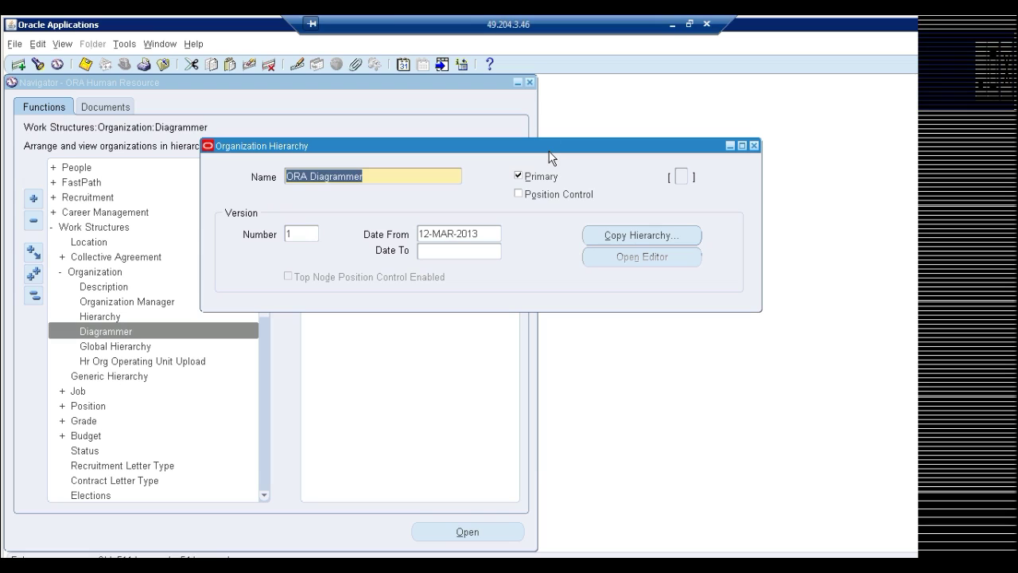
{"action": "key", "text": "Down"}
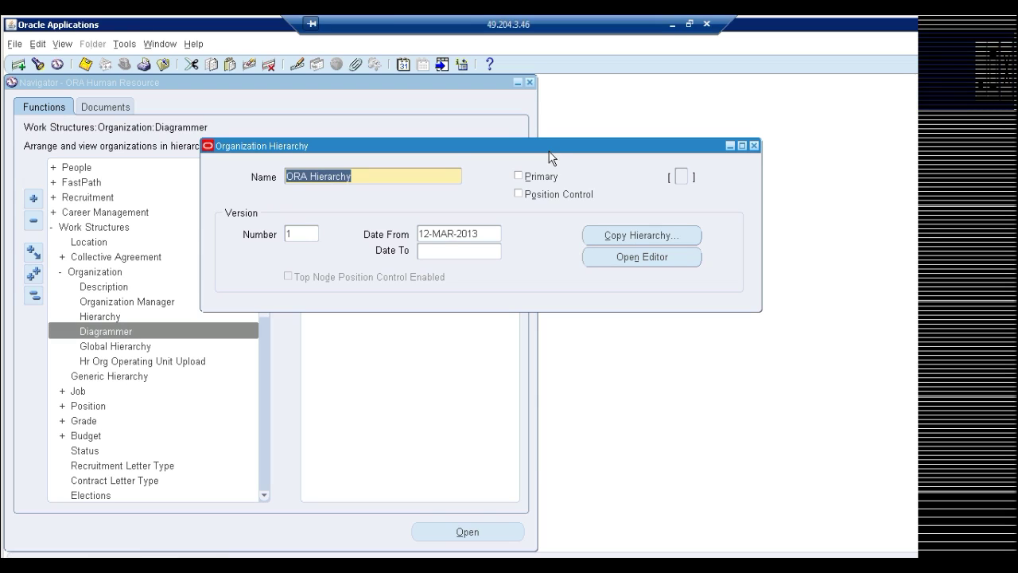
{"action": "left_click_drag", "start_coordinate": [490, 145], "coordinate": [491, 146]}
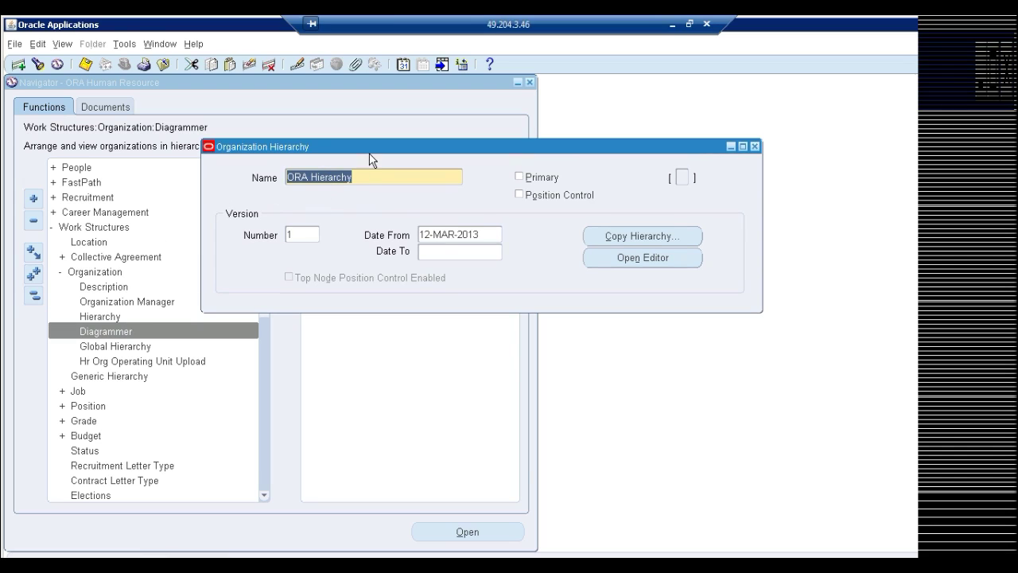
Try the ORA Hierarchy diagram editor three times, dismissing each lost TCF connection error, then close and minimize
{"action": "left_click", "coordinate": [644, 259]}
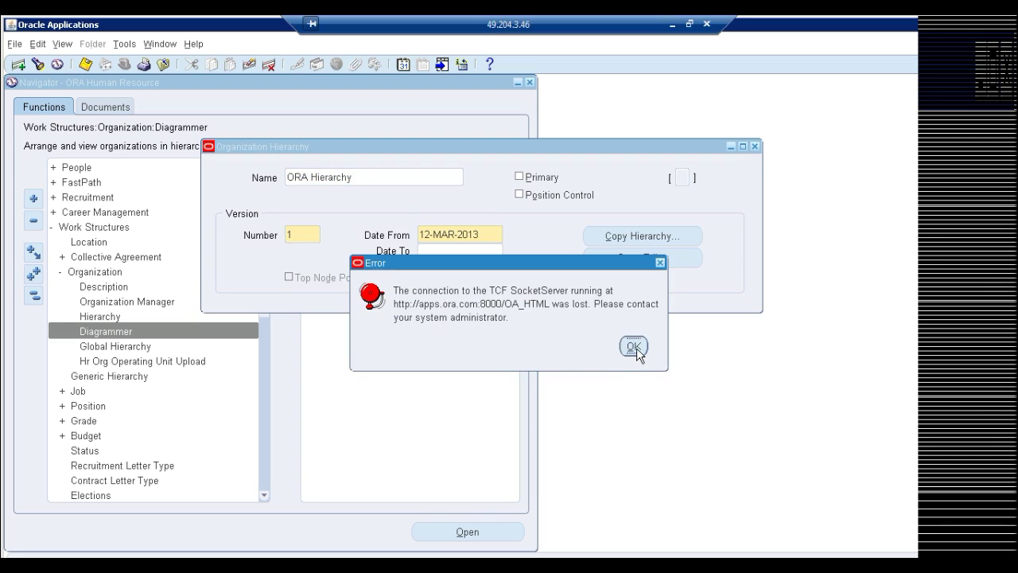
{"action": "left_click", "coordinate": [634, 346]}
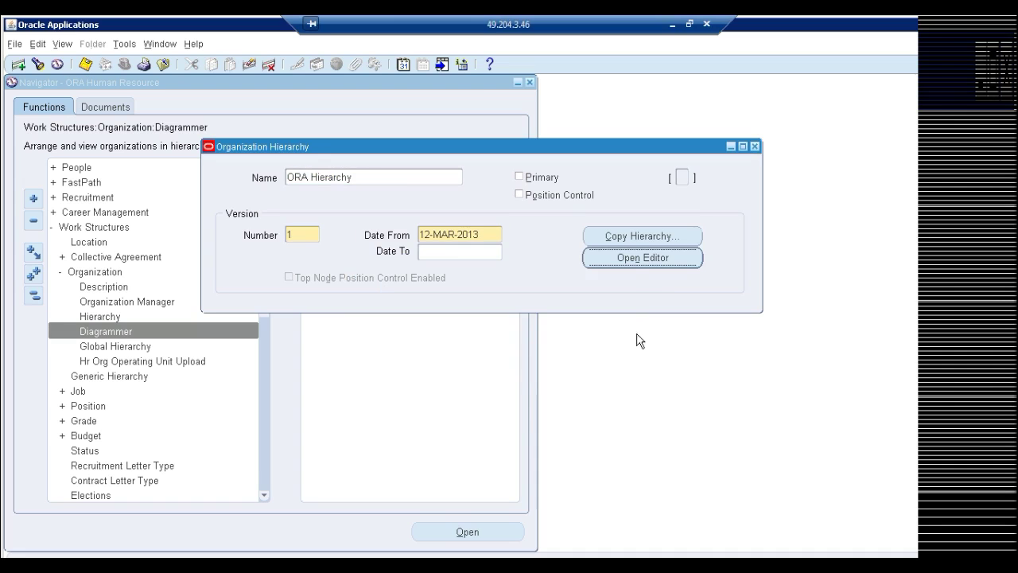
{"action": "left_click", "coordinate": [636, 259]}
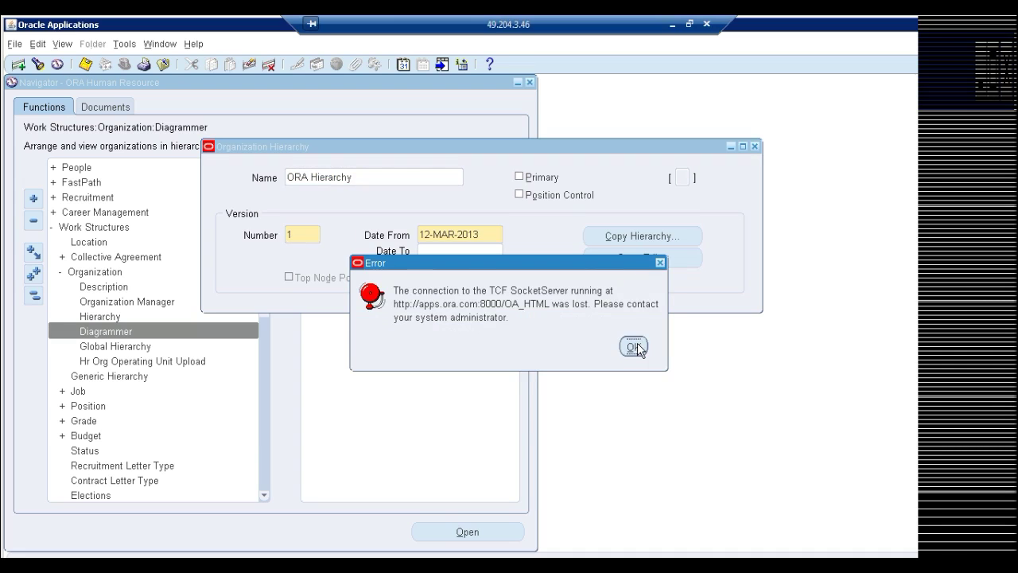
{"action": "left_click", "coordinate": [634, 347]}
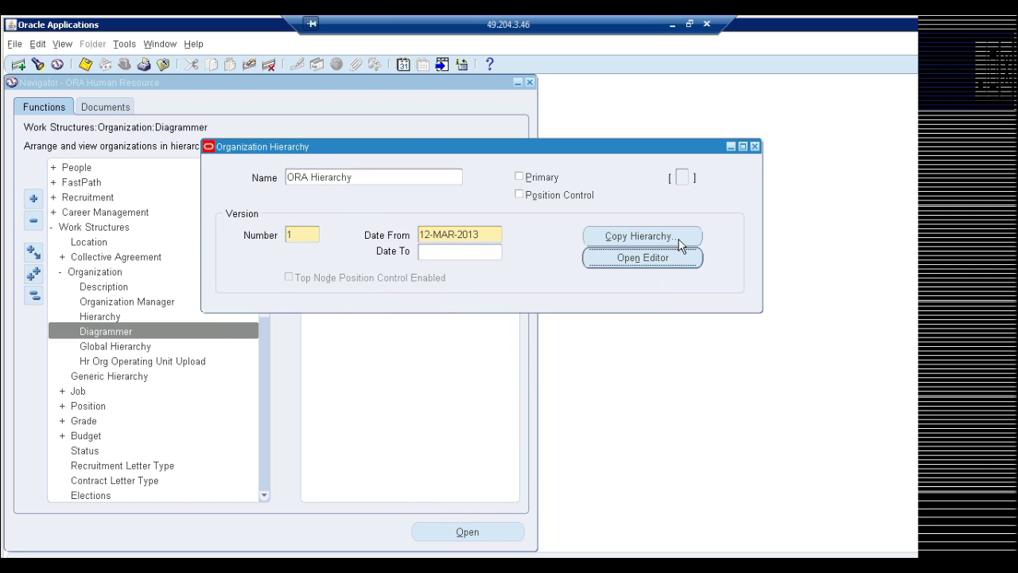
{"action": "left_click", "coordinate": [634, 267]}
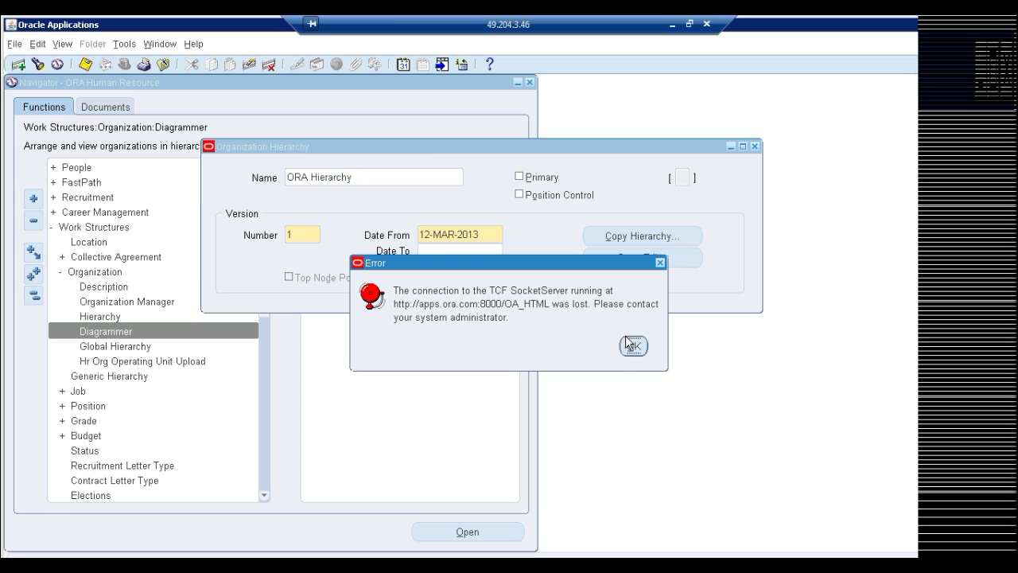
{"action": "left_click", "coordinate": [632, 345]}
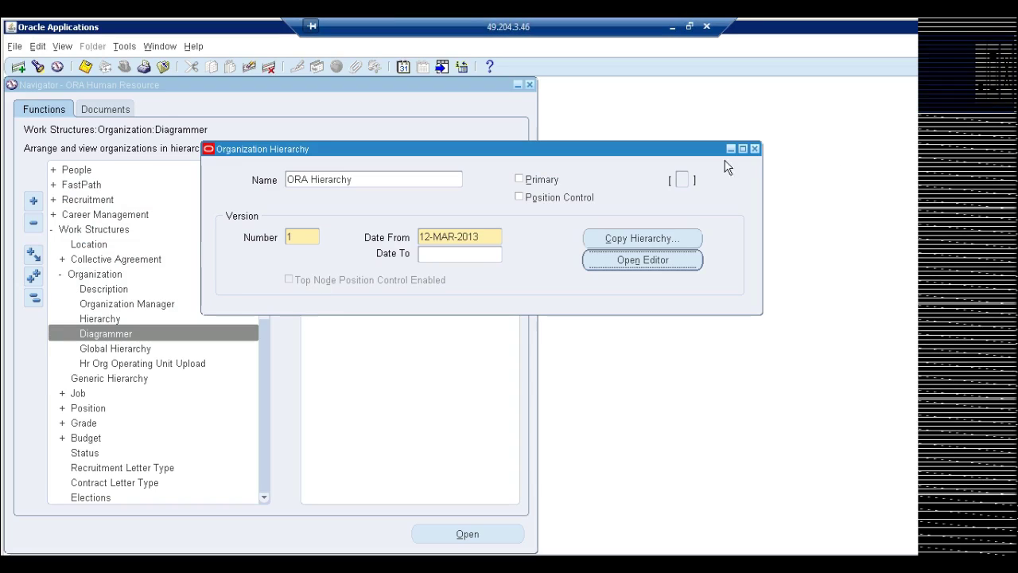
{"action": "left_click", "coordinate": [754, 149]}
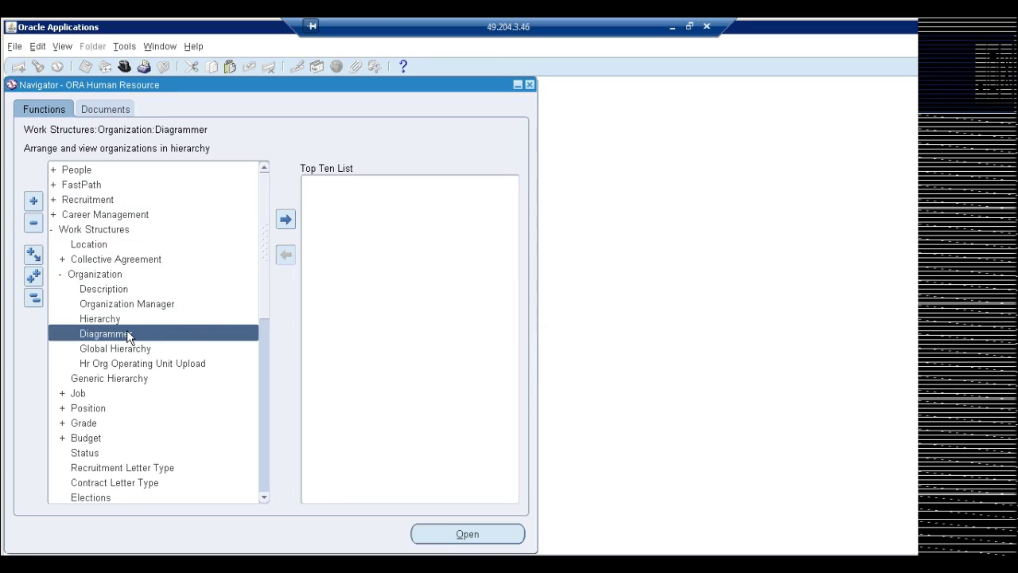
{"action": "left_click", "coordinate": [673, 27]}
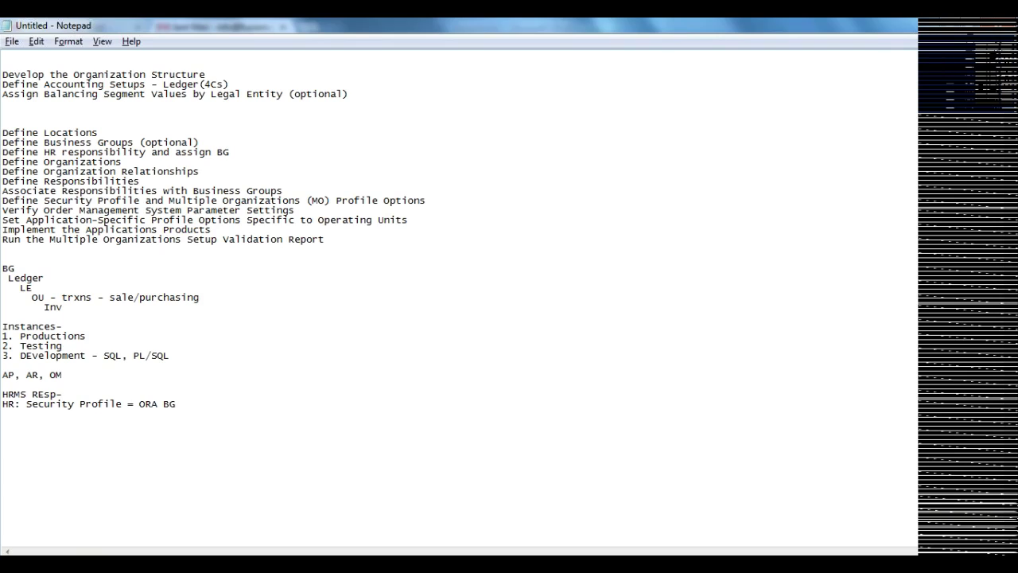